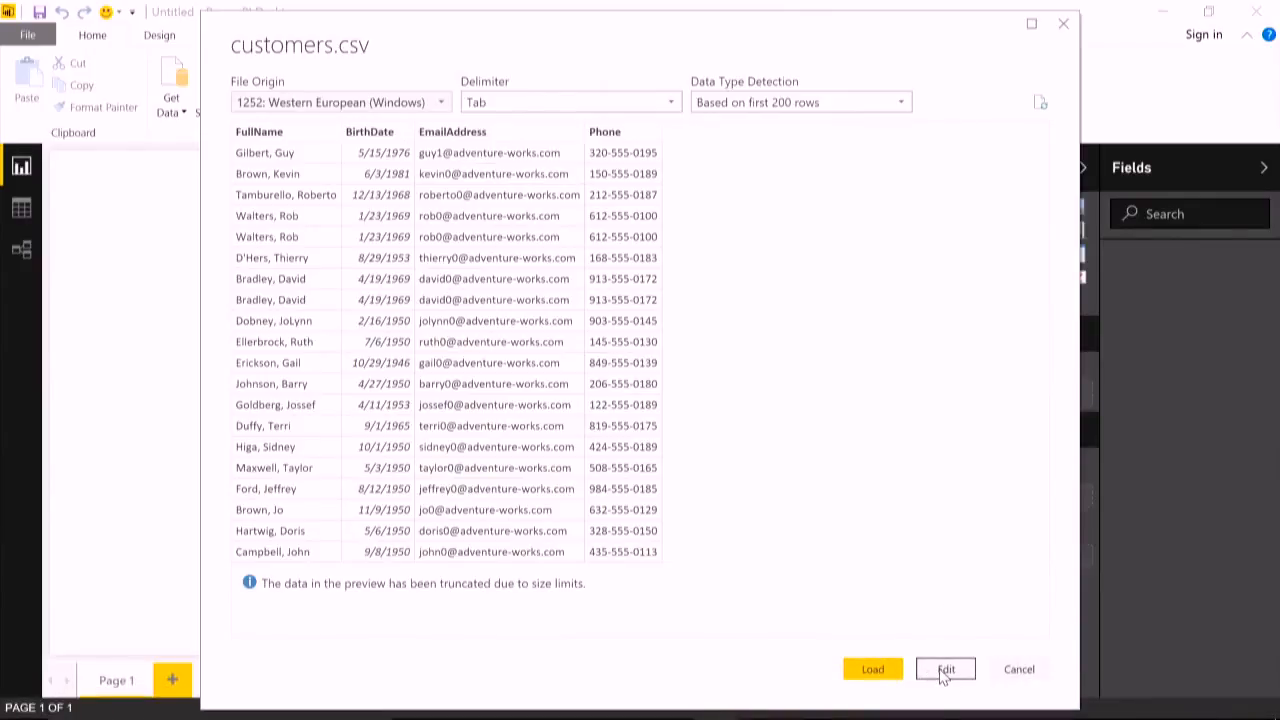
- Open the customers.csv data for query editing and split the FullName column by comma at the left-most delimiter
left_click(943, 676)
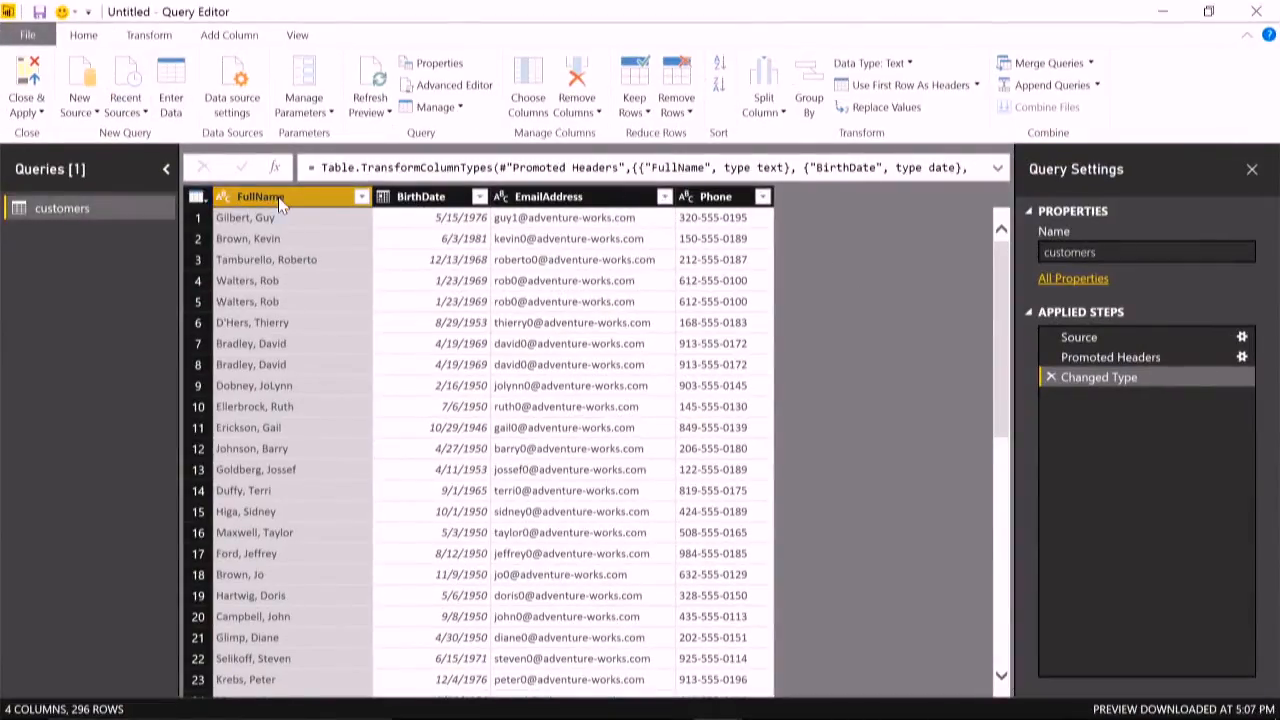
right_click(278, 197)
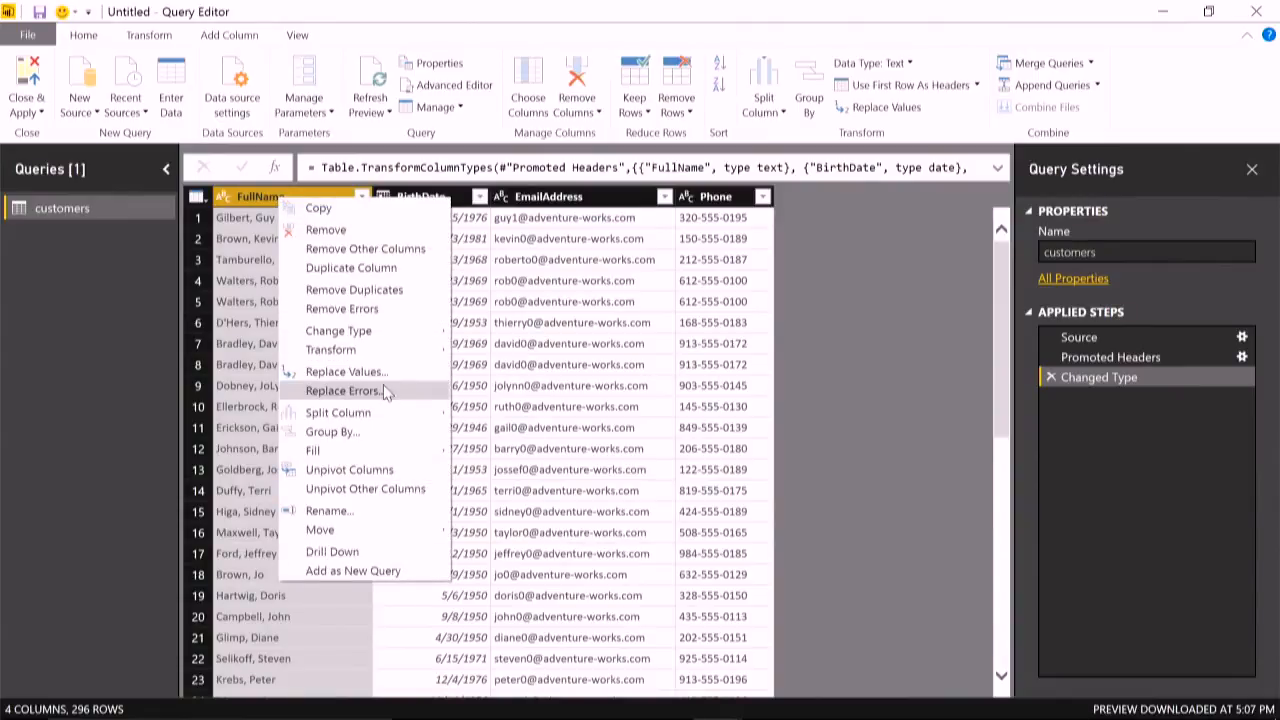
mouse_move(380, 414)
left_click(499, 413)
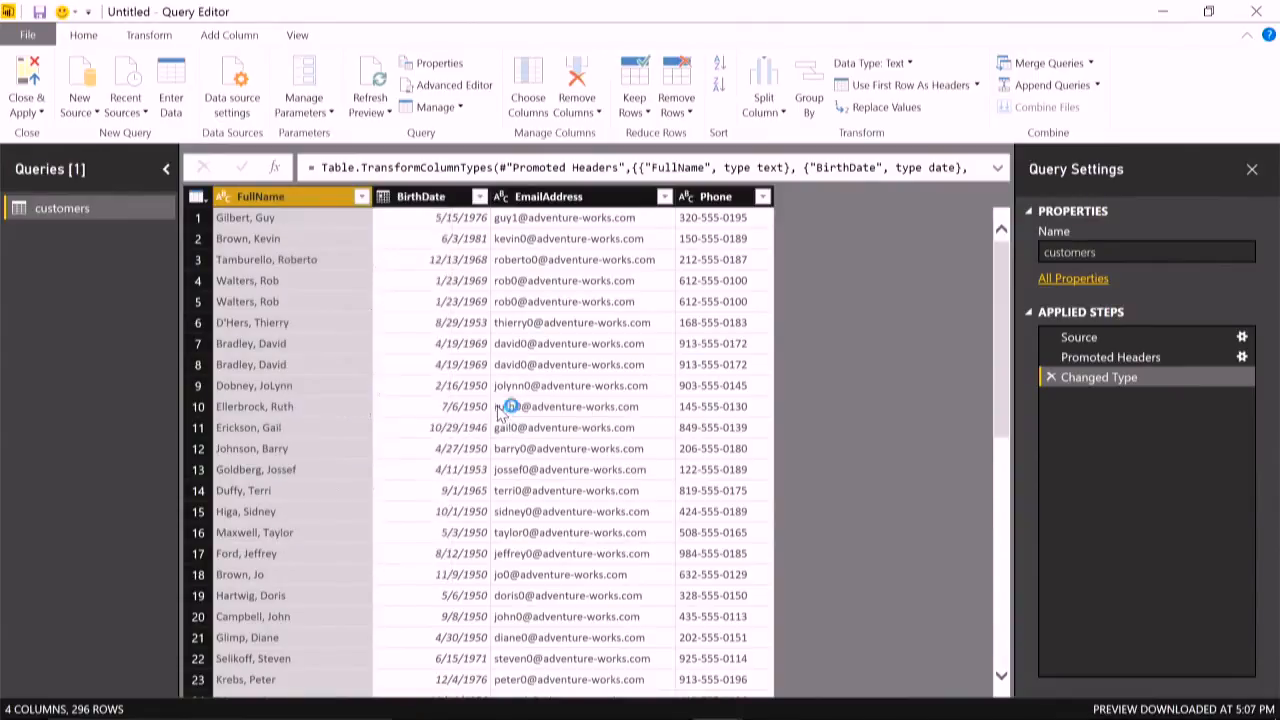
left_click(412, 366)
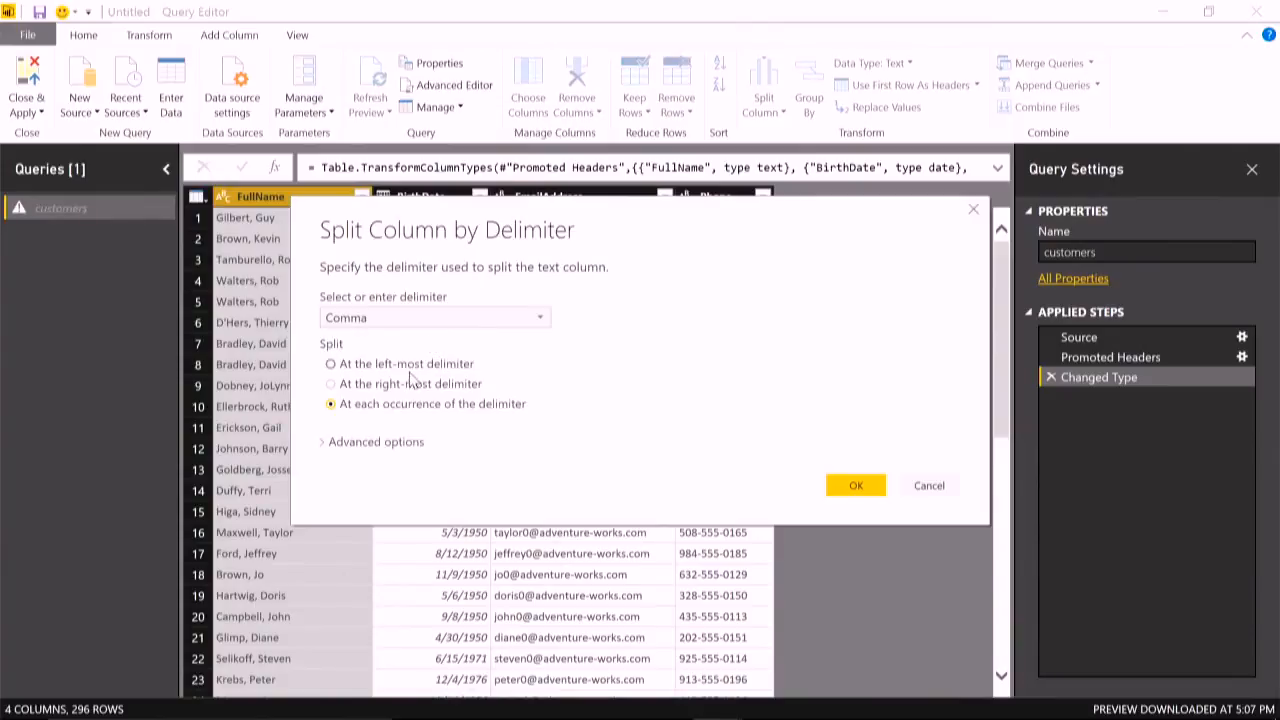
left_click(853, 488)
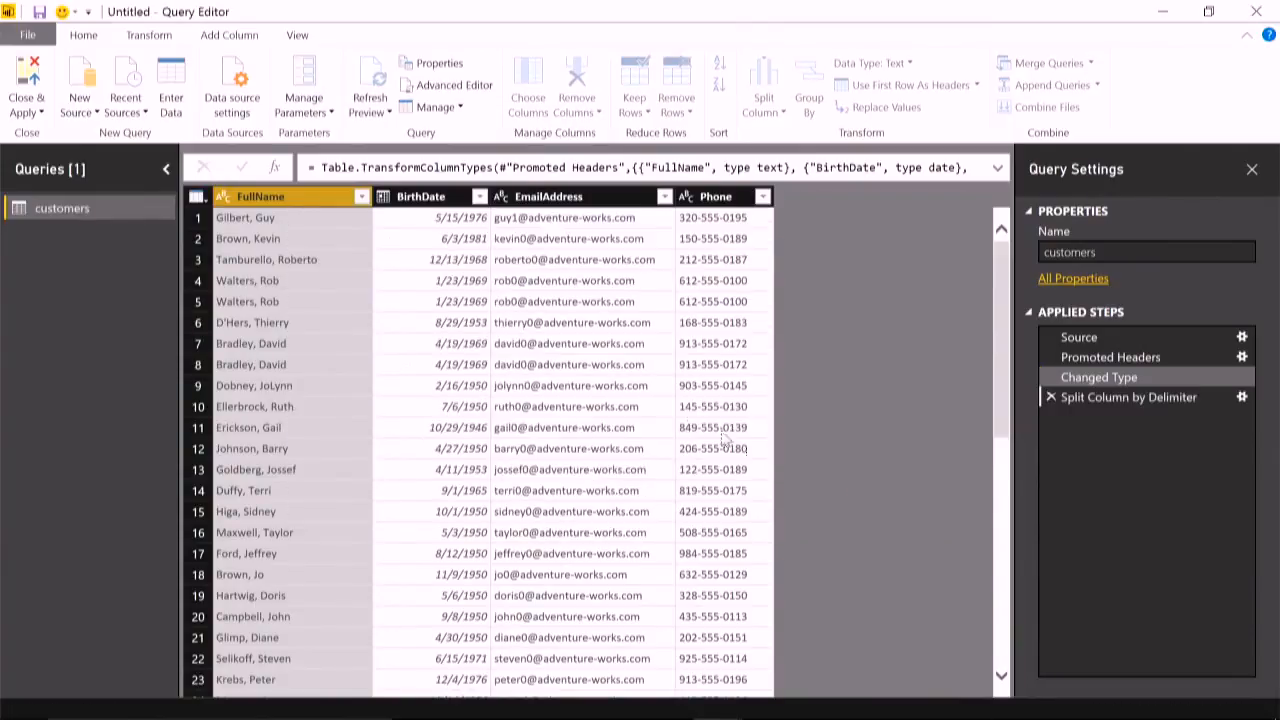
- Move the FullName.2 column ahead of FullName.1 and rename it First
left_click_drag(260, 197, 260, 197)
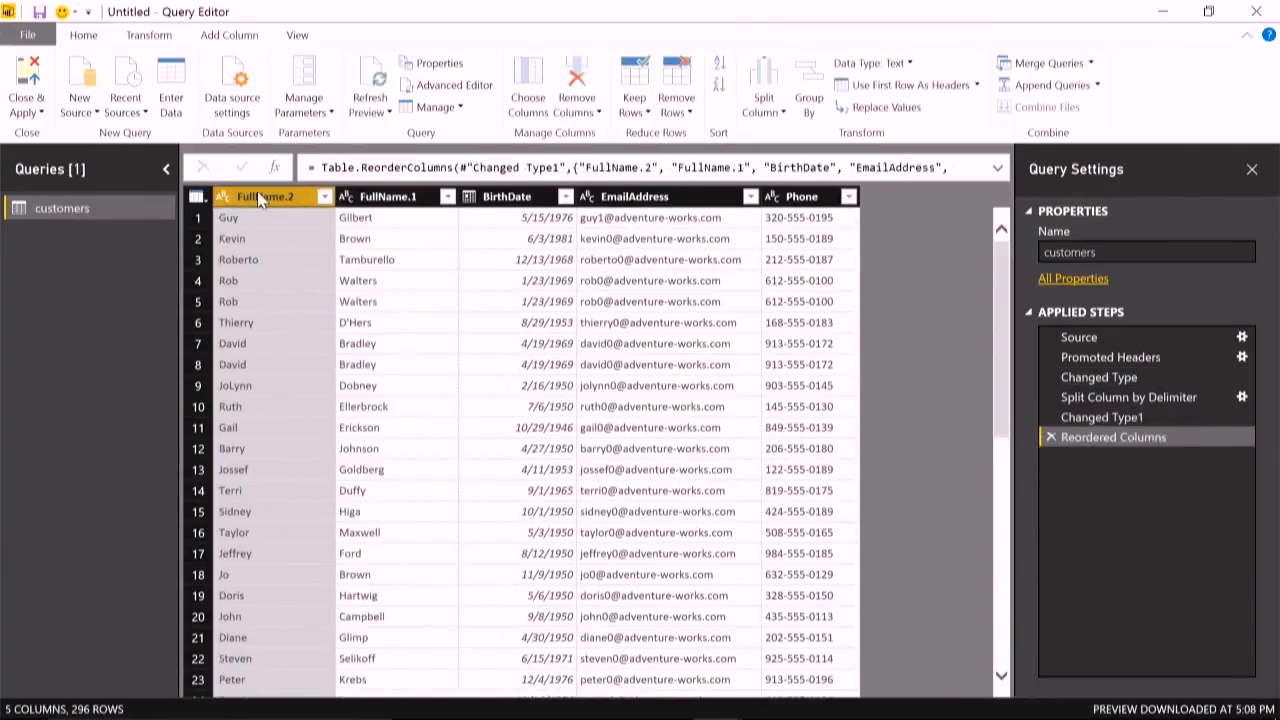
double_click(260, 197)
type("First")
key("Return")
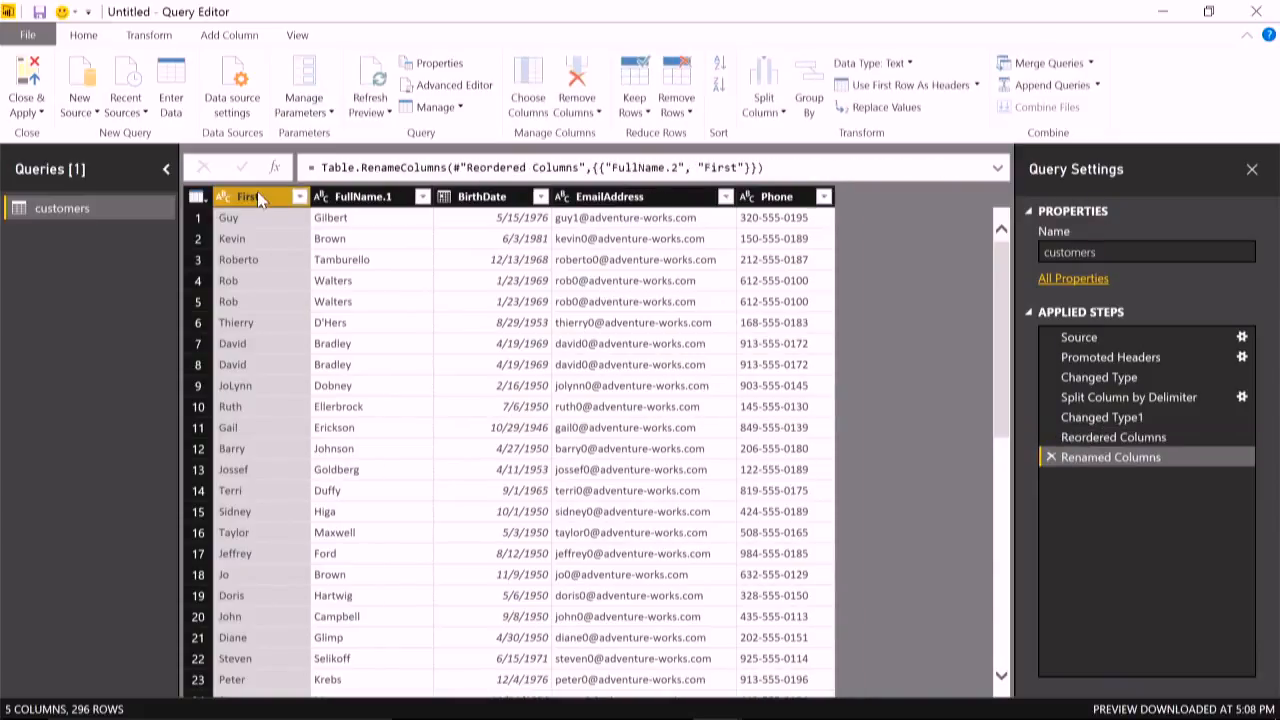
- Rename the FullName.1 column to Last
double_click(364, 198)
type("L")
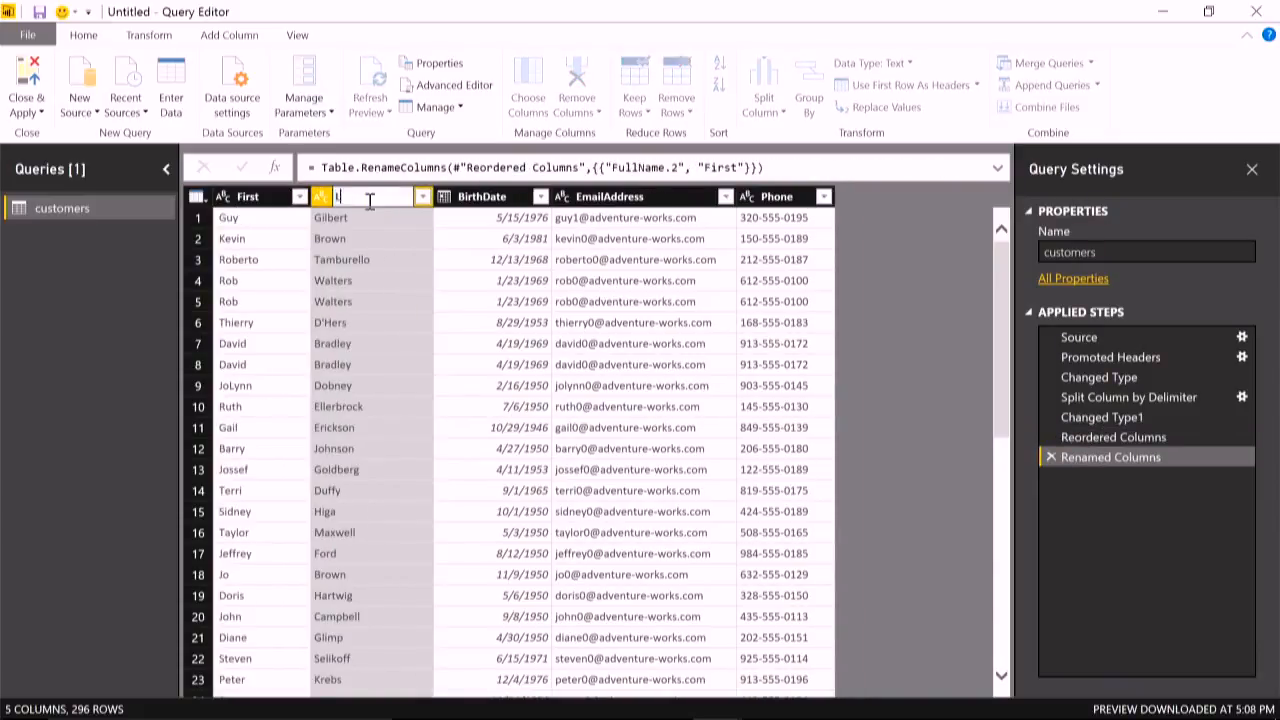
type("ast")
key("Return")
- Apply the Trim transformation to the First and Last columns together
key("Left")
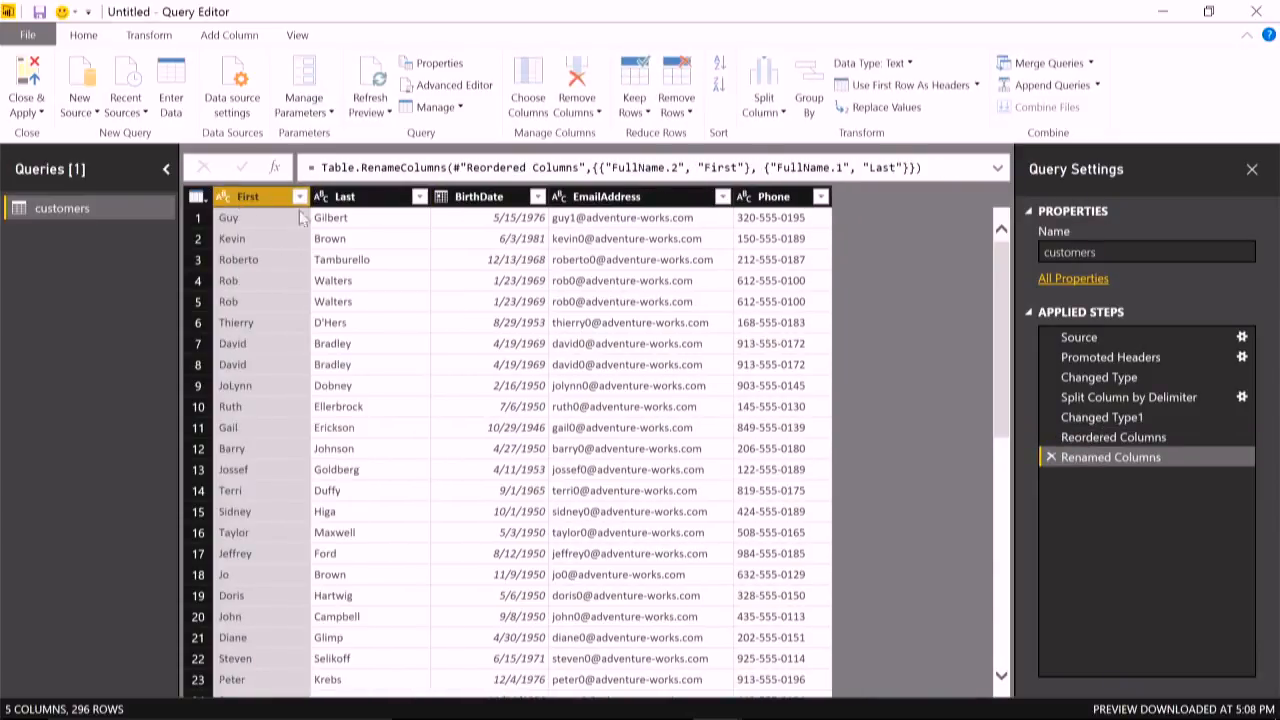
left_click(378, 198, "ctrl")
right_click(380, 200)
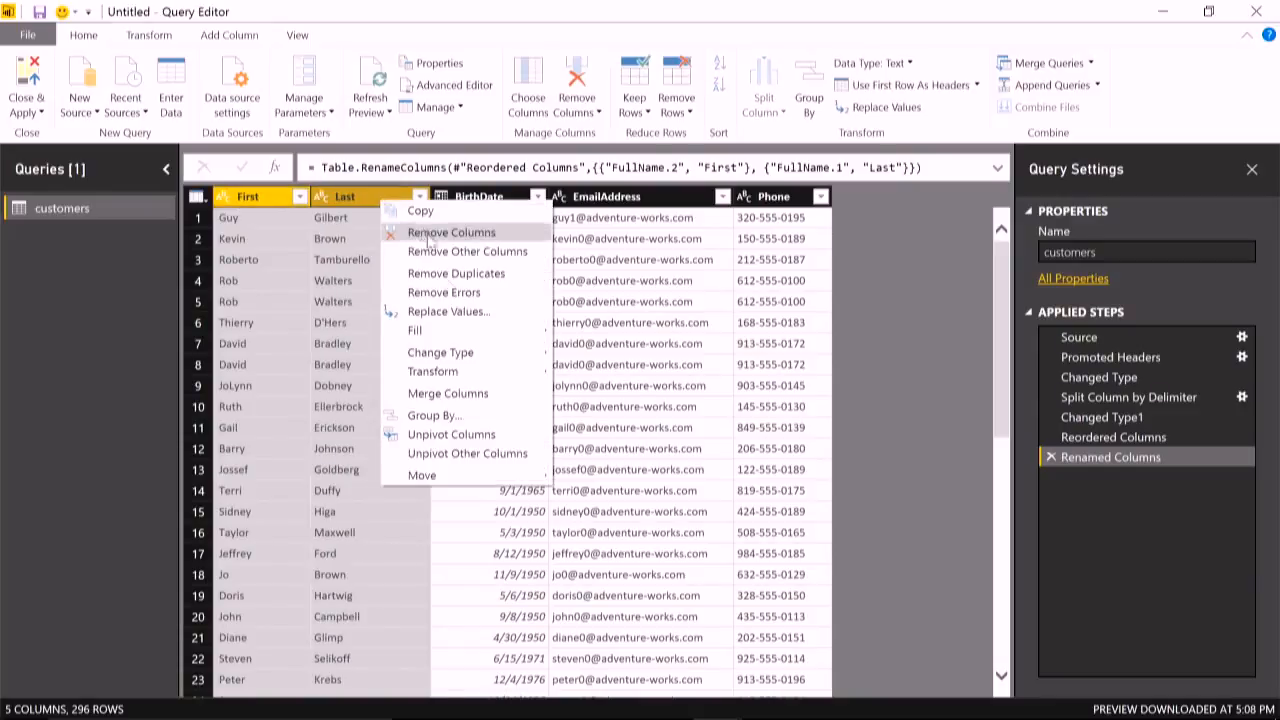
left_click(587, 117)
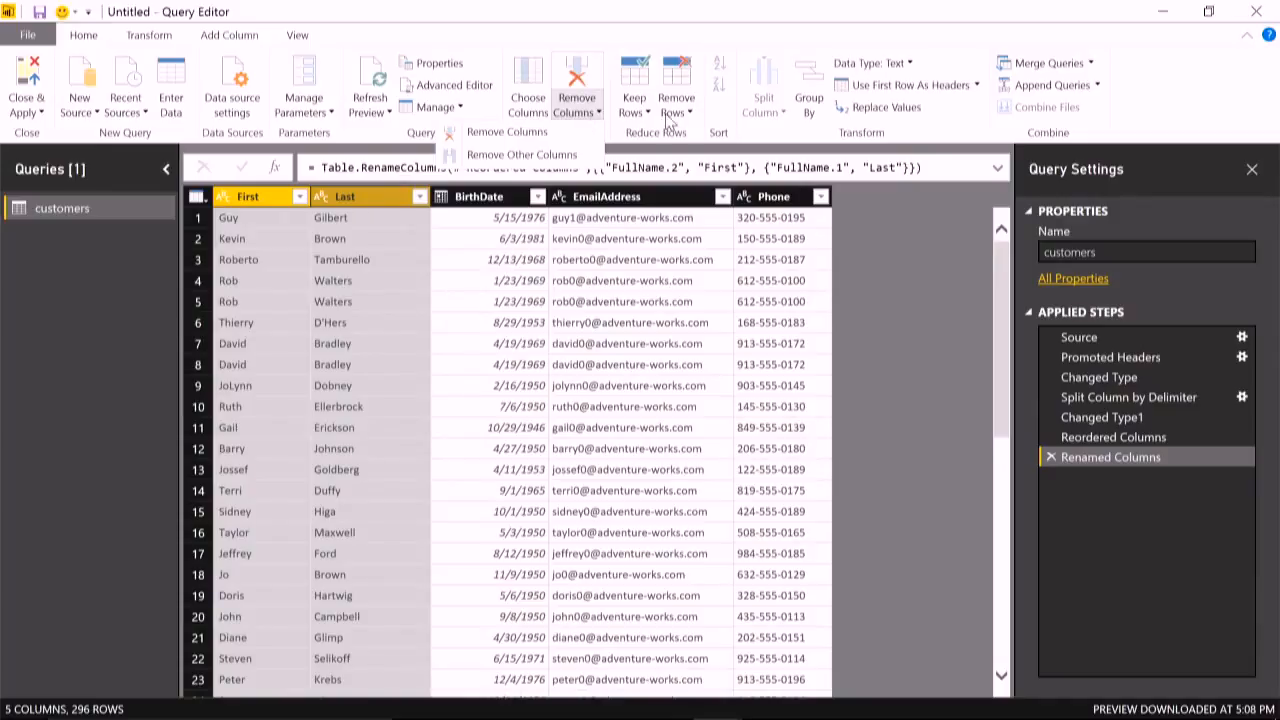
left_click(258, 197)
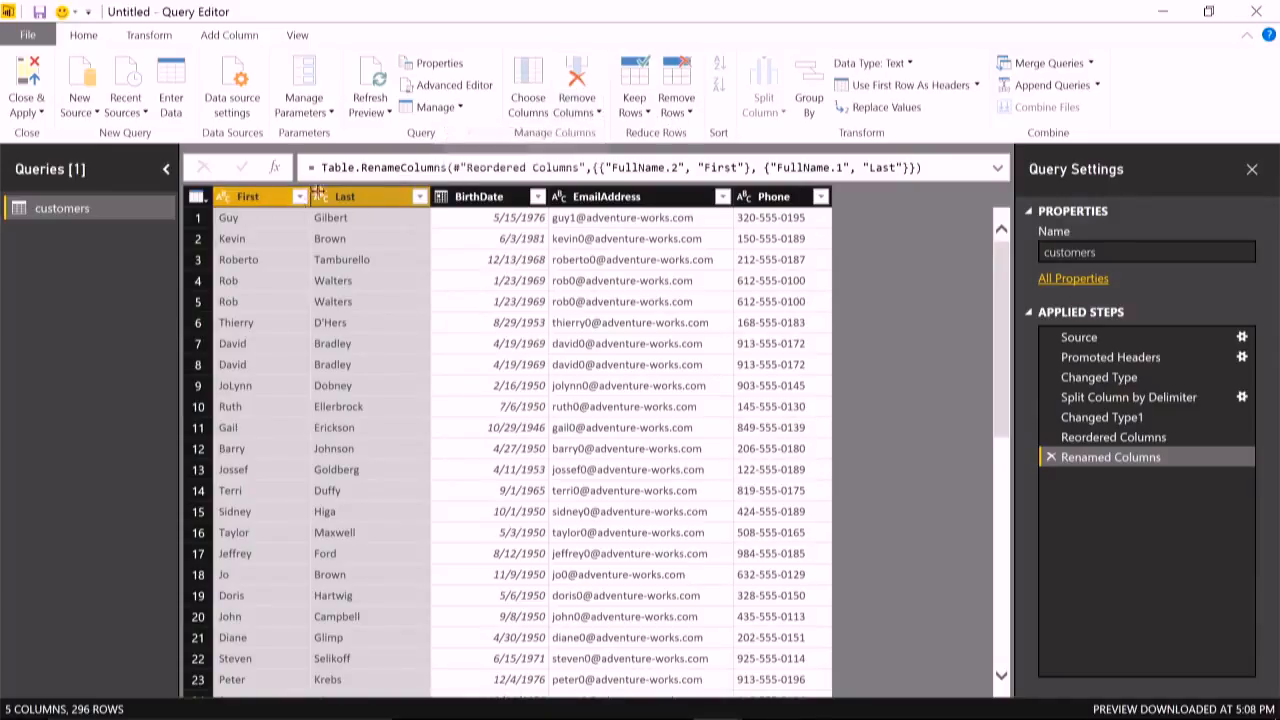
right_click(352, 191)
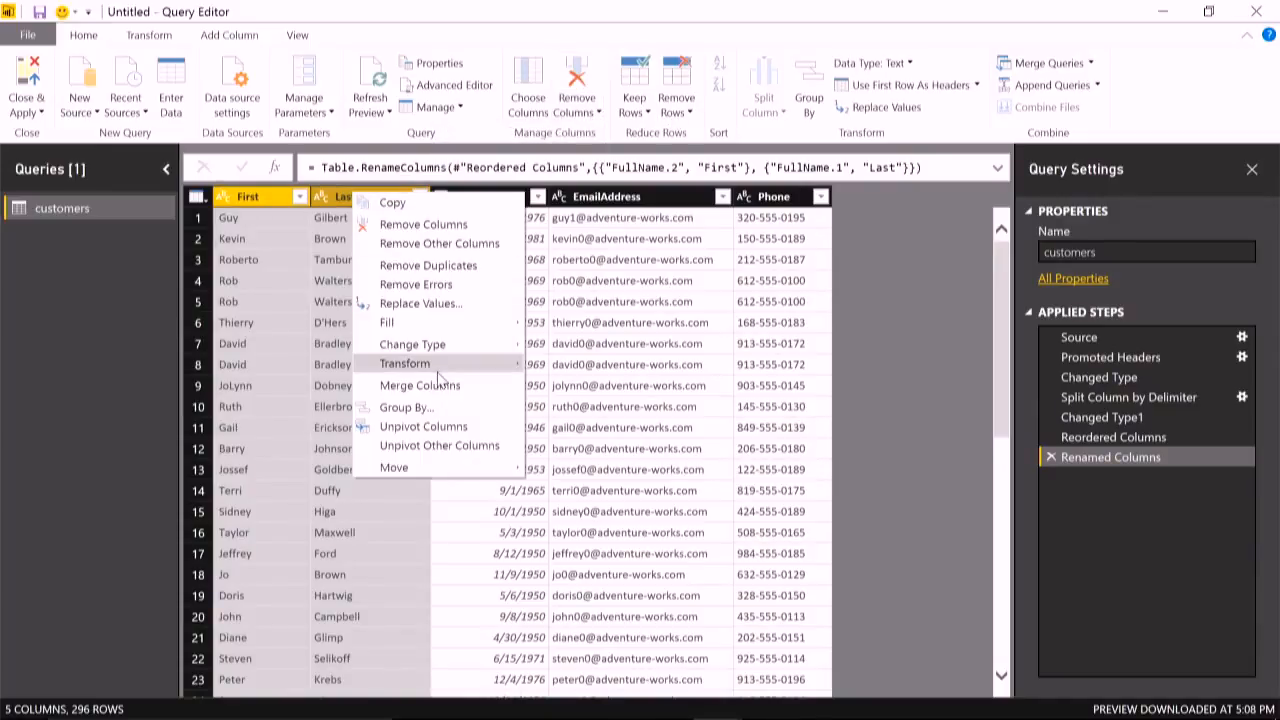
mouse_move(481, 364)
left_click(620, 427)
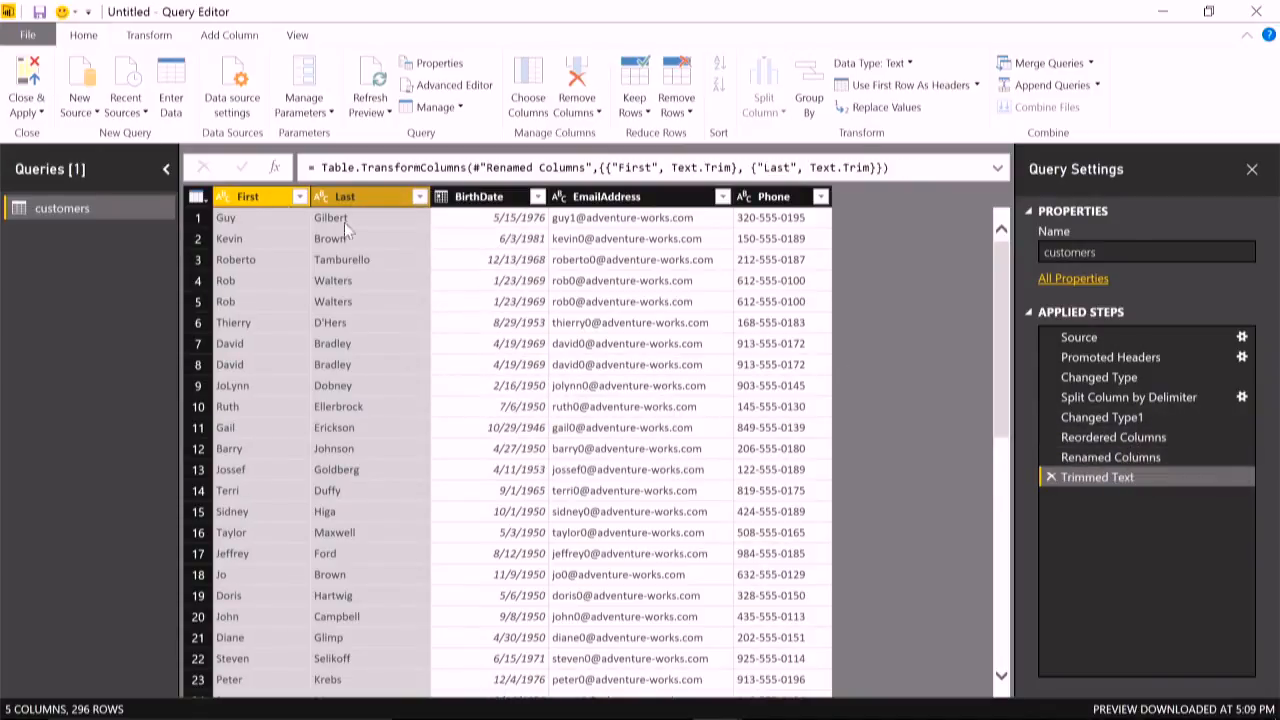
- Review the table at the earlier applied steps, including Changed Type, Promoted Headers and Split Column by Delimiter, and return to Trimmed Text
left_click(1130, 437)
left_click(1135, 418)
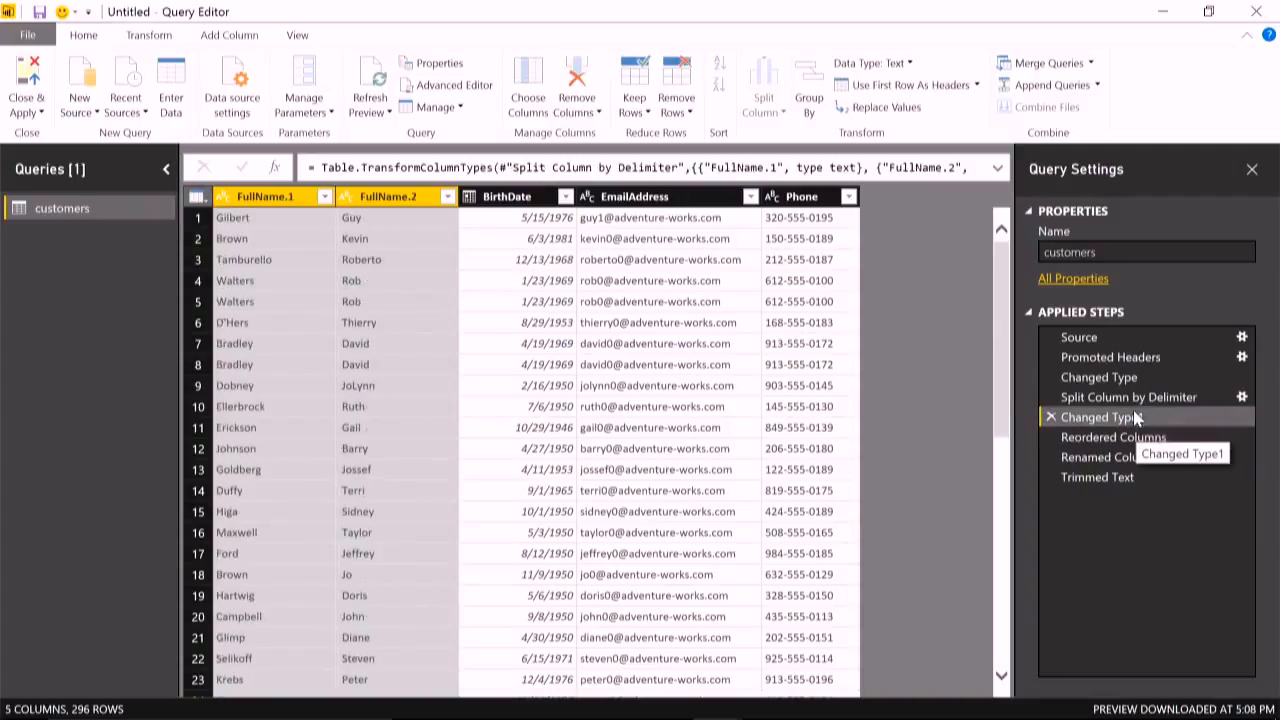
left_click(1130, 378)
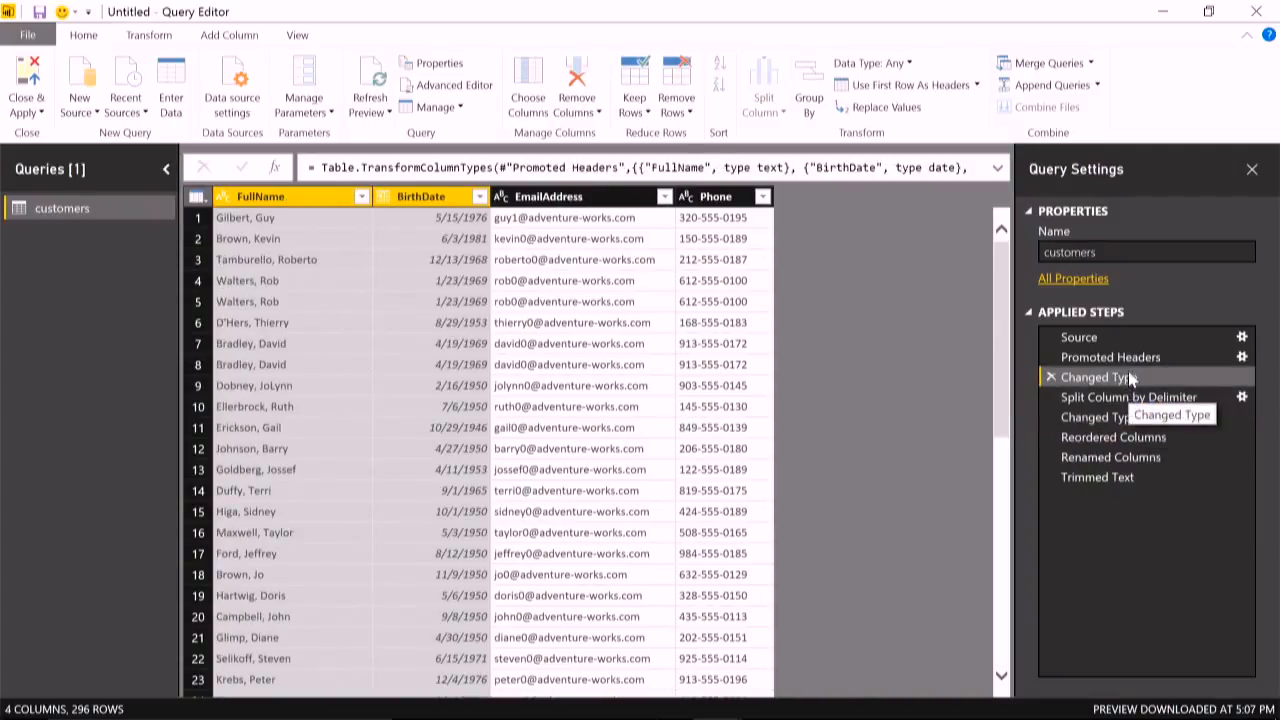
left_click(1128, 357)
left_click(1130, 398)
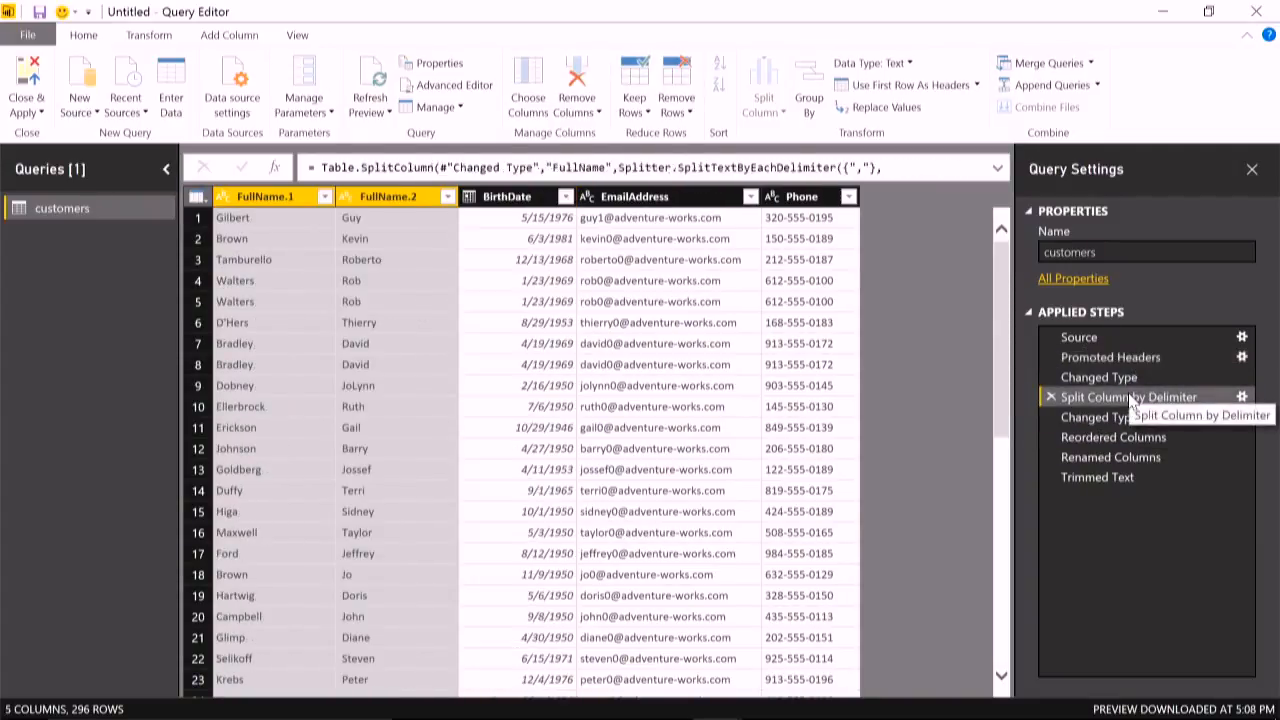
left_click(1130, 479)
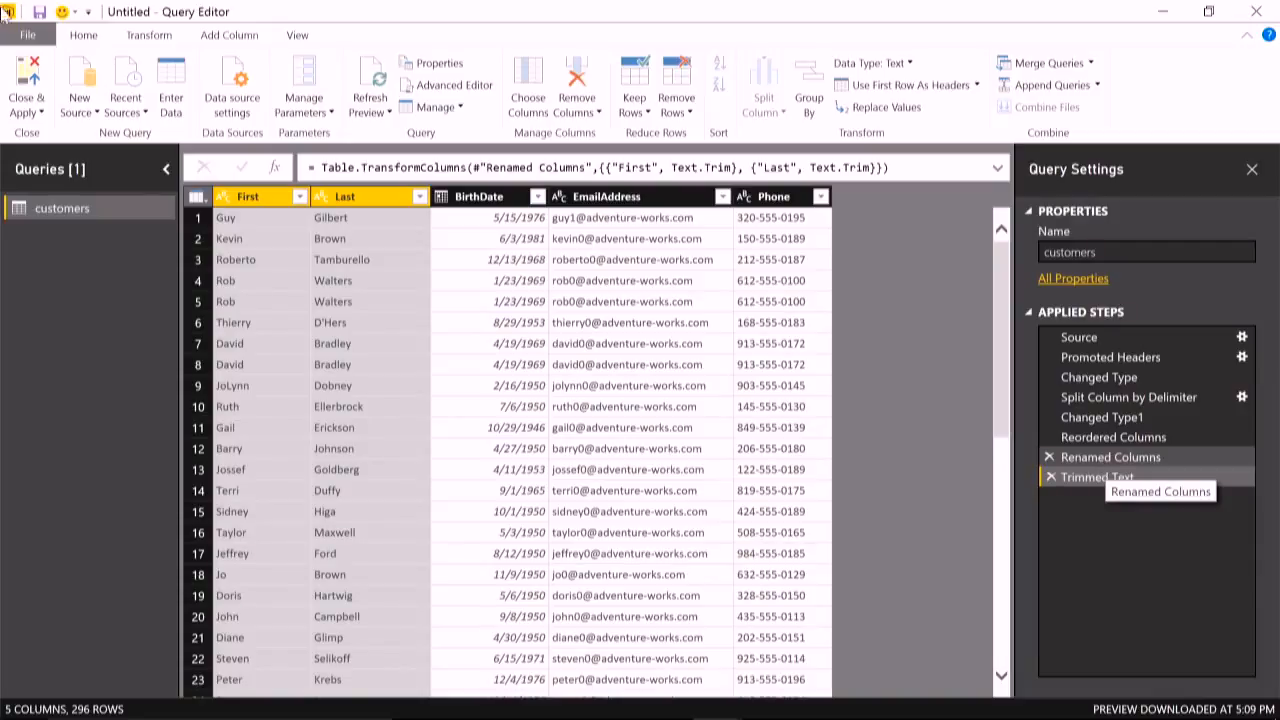
- Replace every "-" in the Phone column with an empty value
left_click(131, 35)
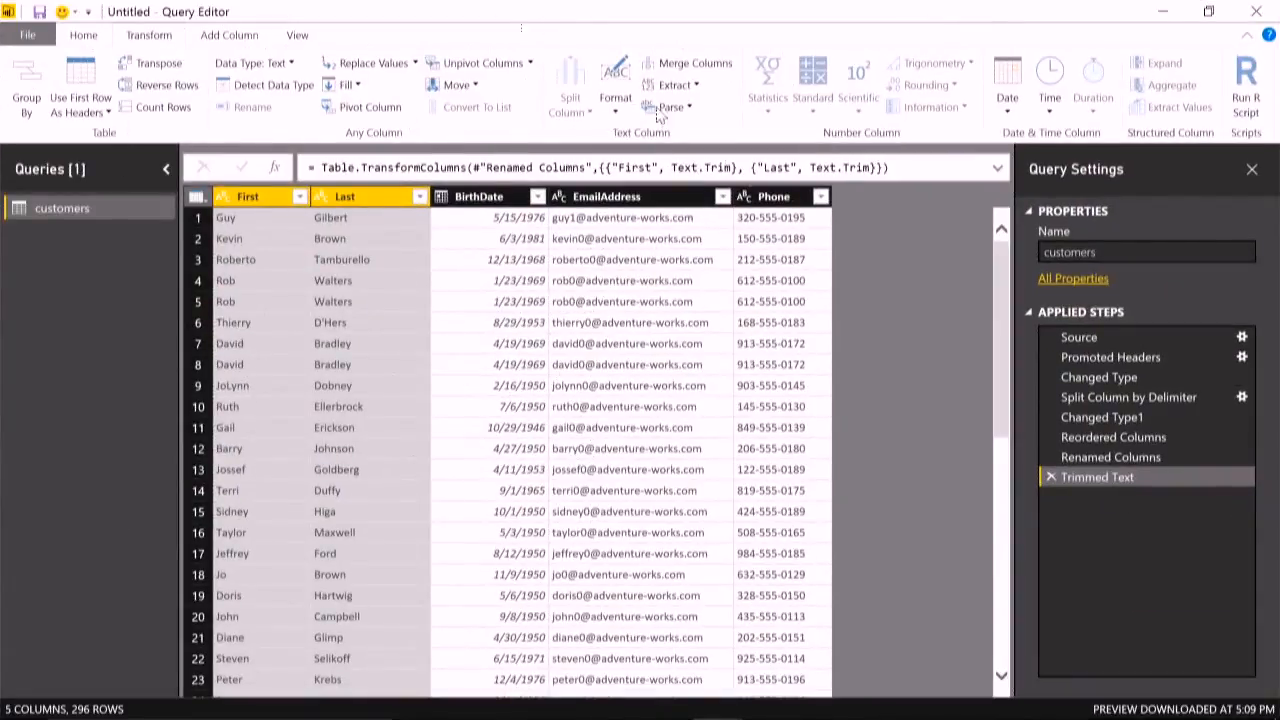
left_click(633, 330)
right_click(792, 219)
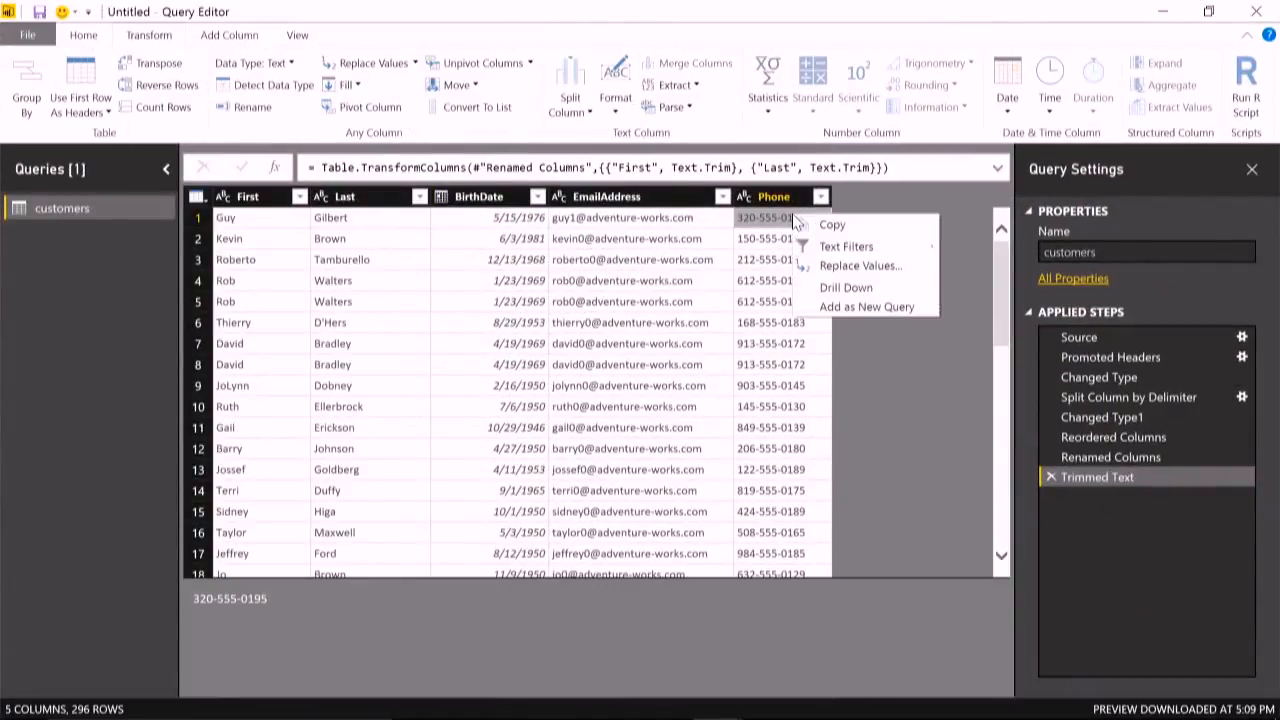
mouse_move(846, 255)
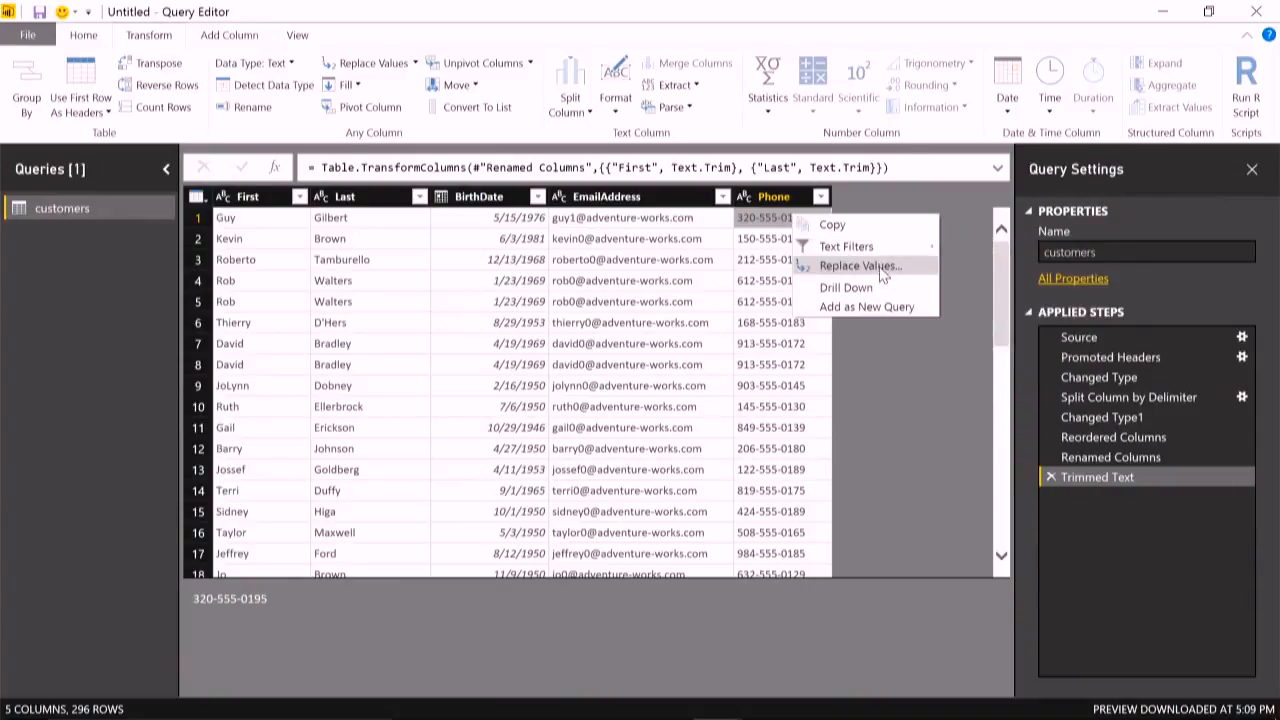
left_click(882, 268)
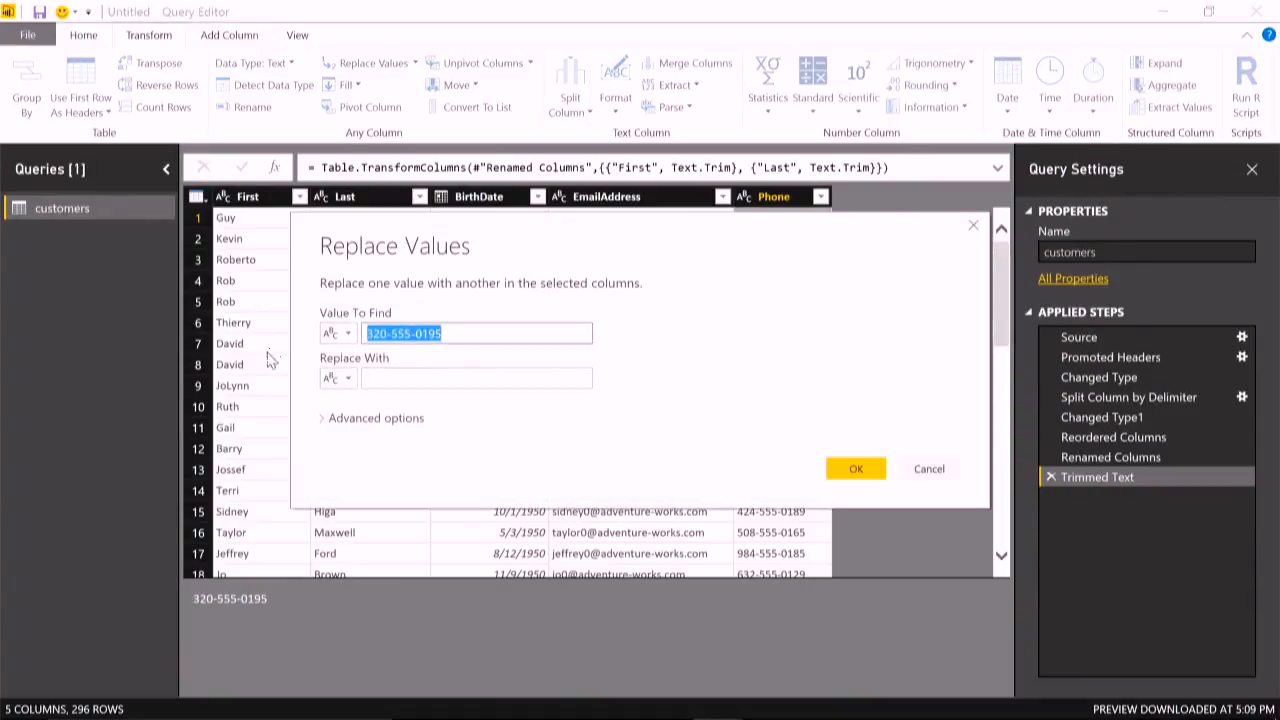
type("-")
key("Tab")
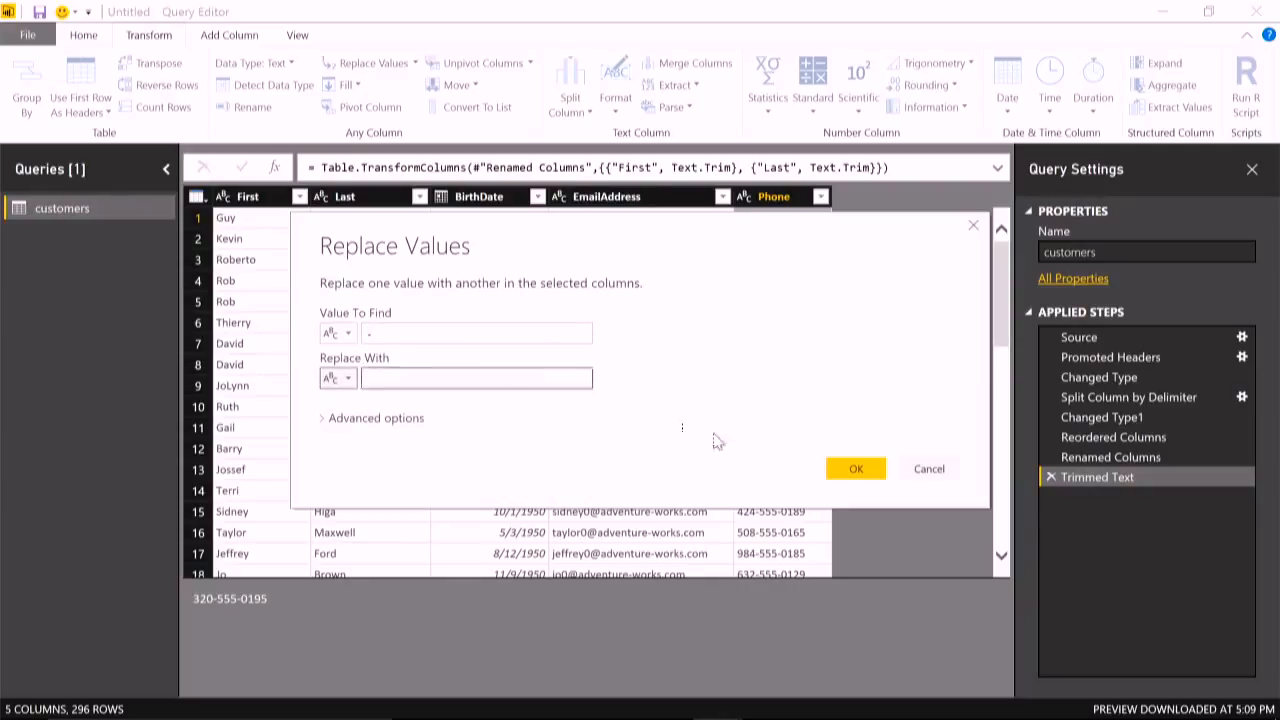
left_click(852, 469)
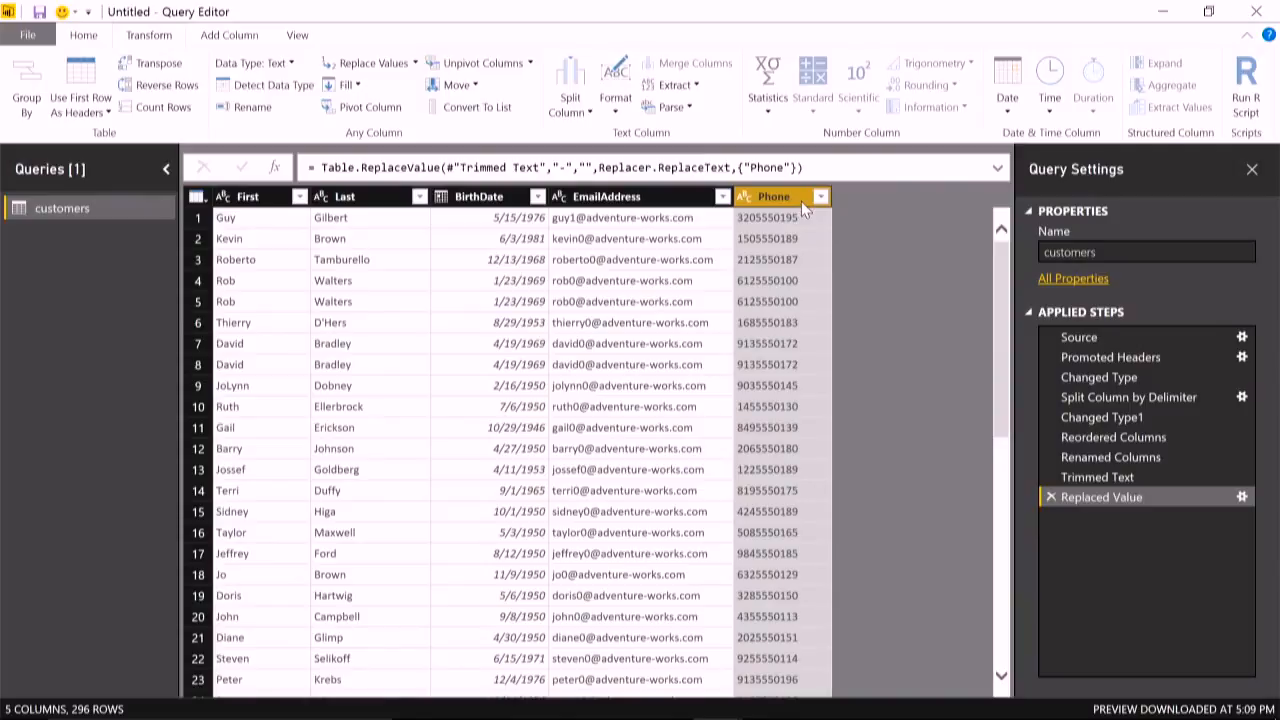
- Change the data type of the Phone column to Whole Number
left_click(83, 35)
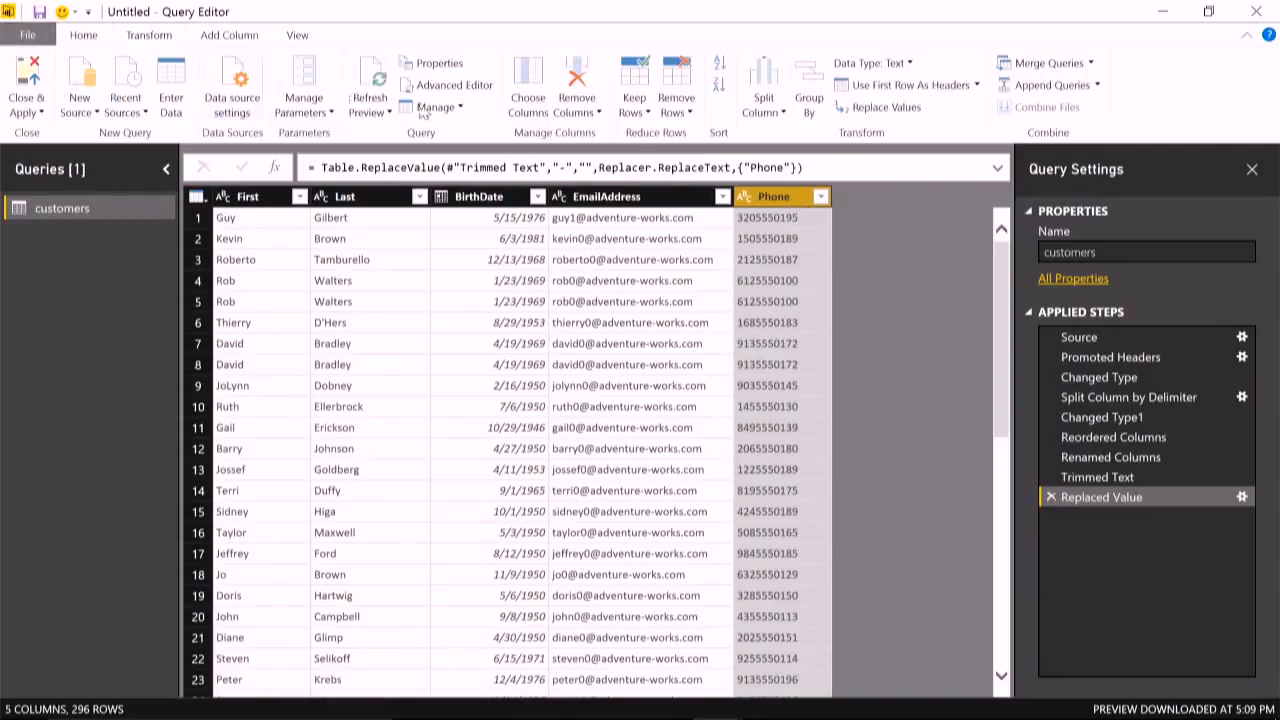
left_click(910, 63)
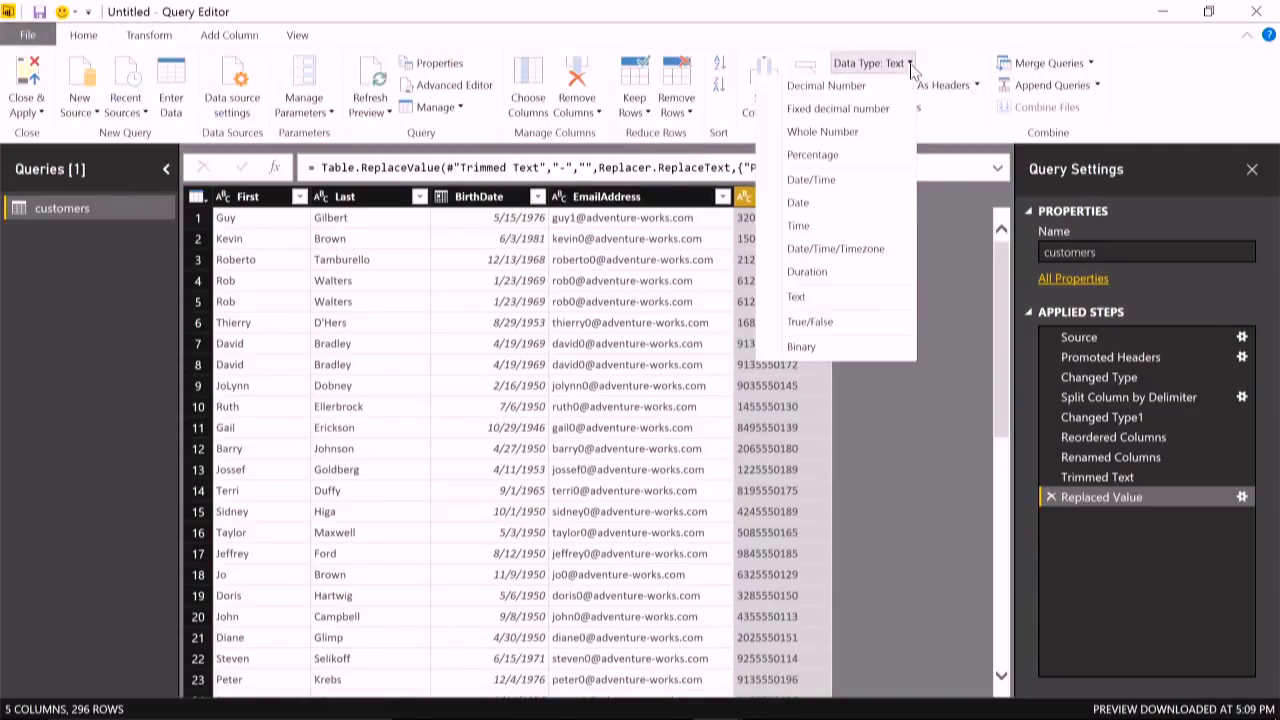
left_click(858, 145)
- Inspect the conversion error in the Phone column at row 291 and remove the rows with errors in that column
scroll(922, 270, "down", 9)
scroll(919, 270, "down", 20)
scroll(918, 388, "down", 20)
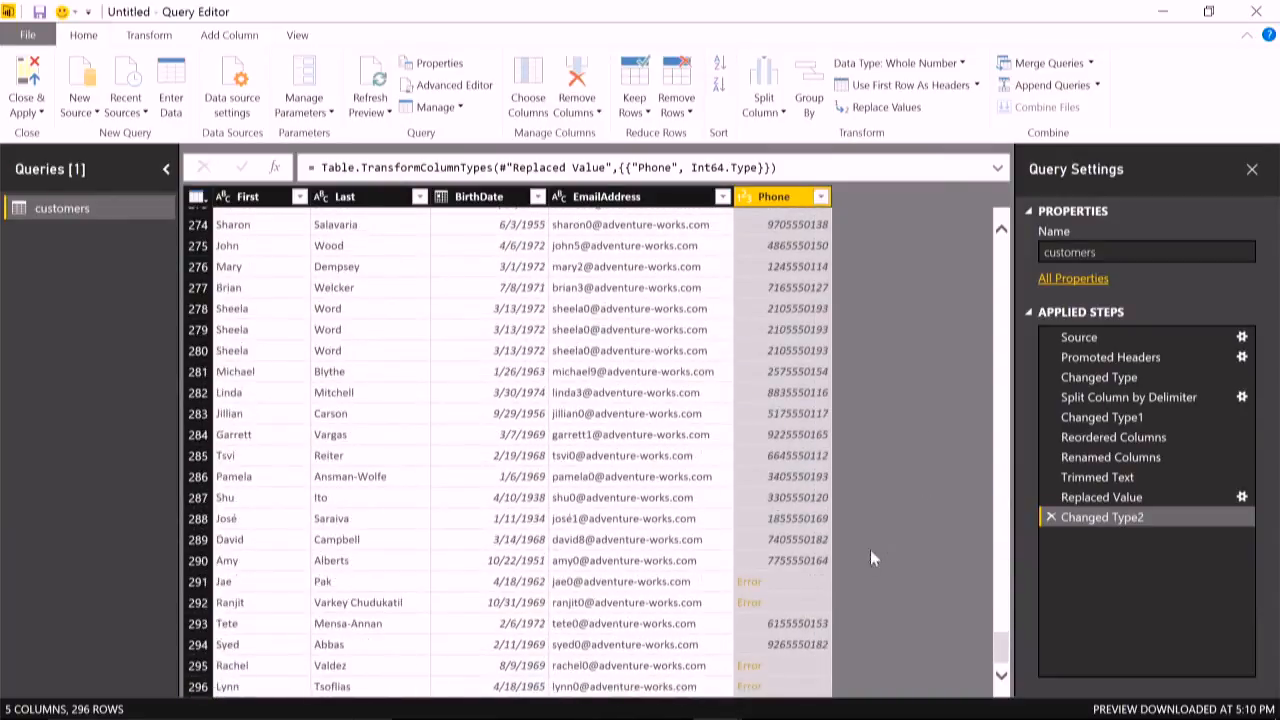
left_click(803, 583)
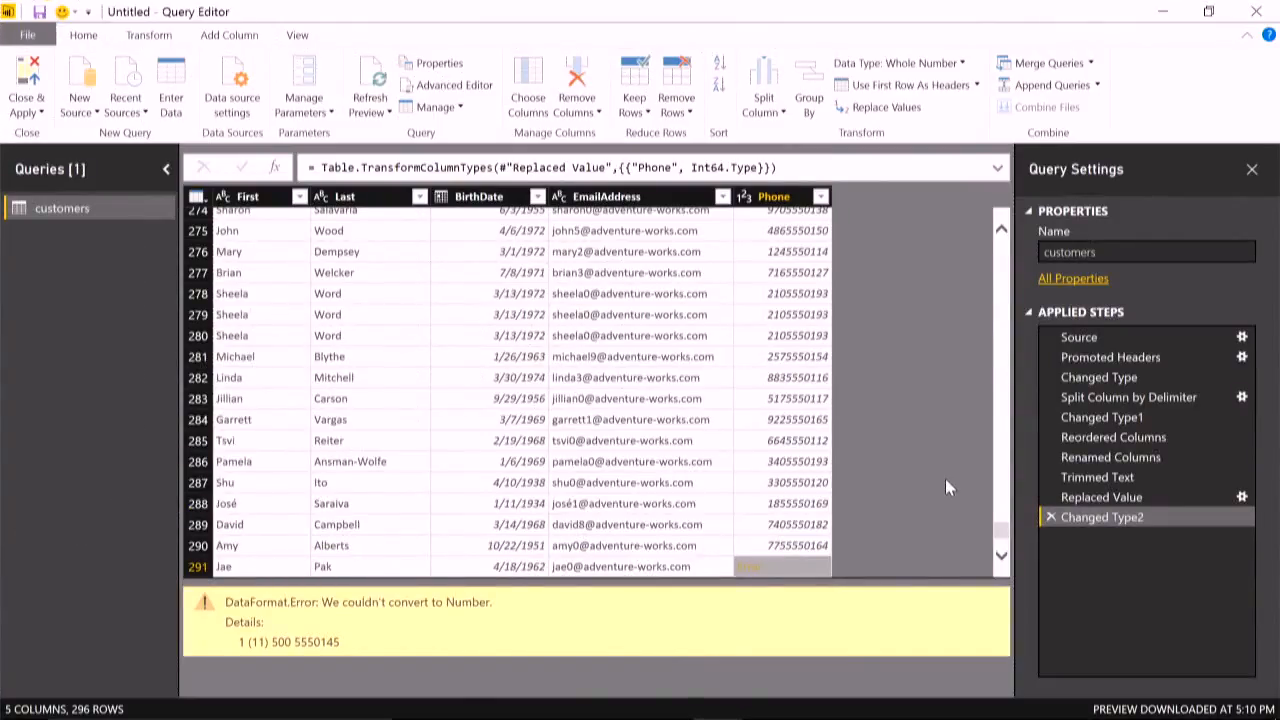
left_click(683, 113)
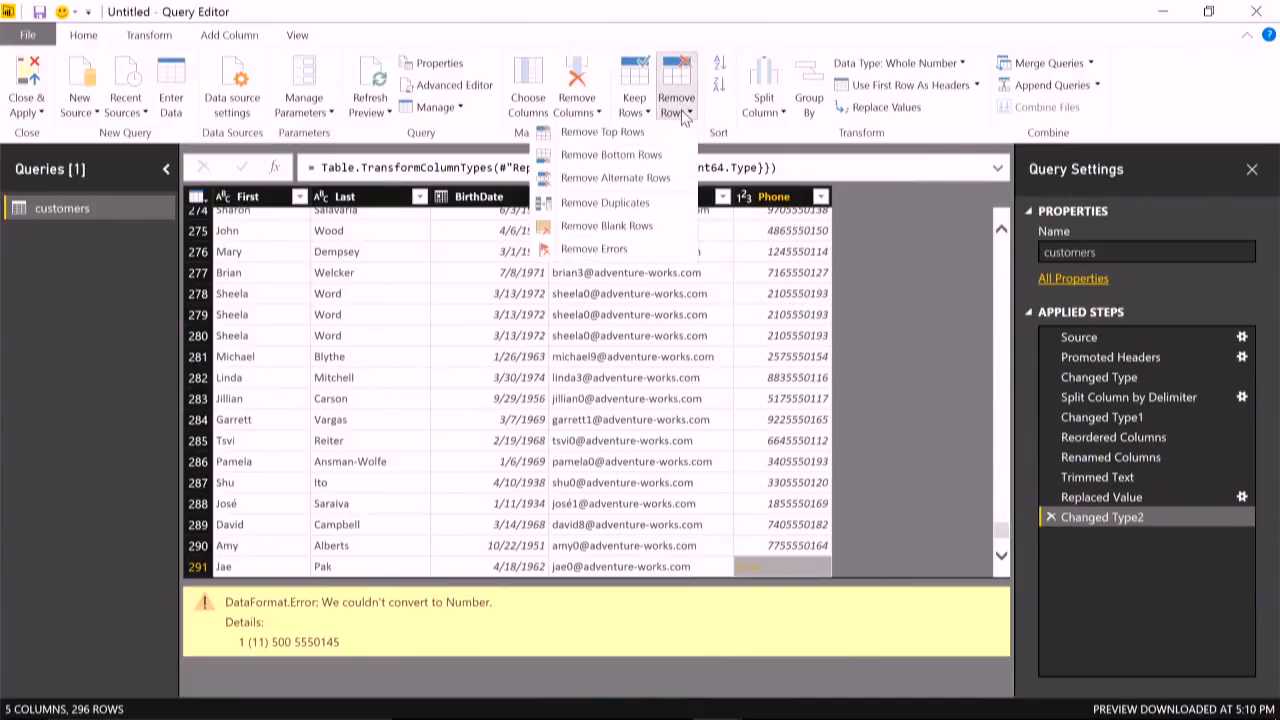
left_click(646, 252)
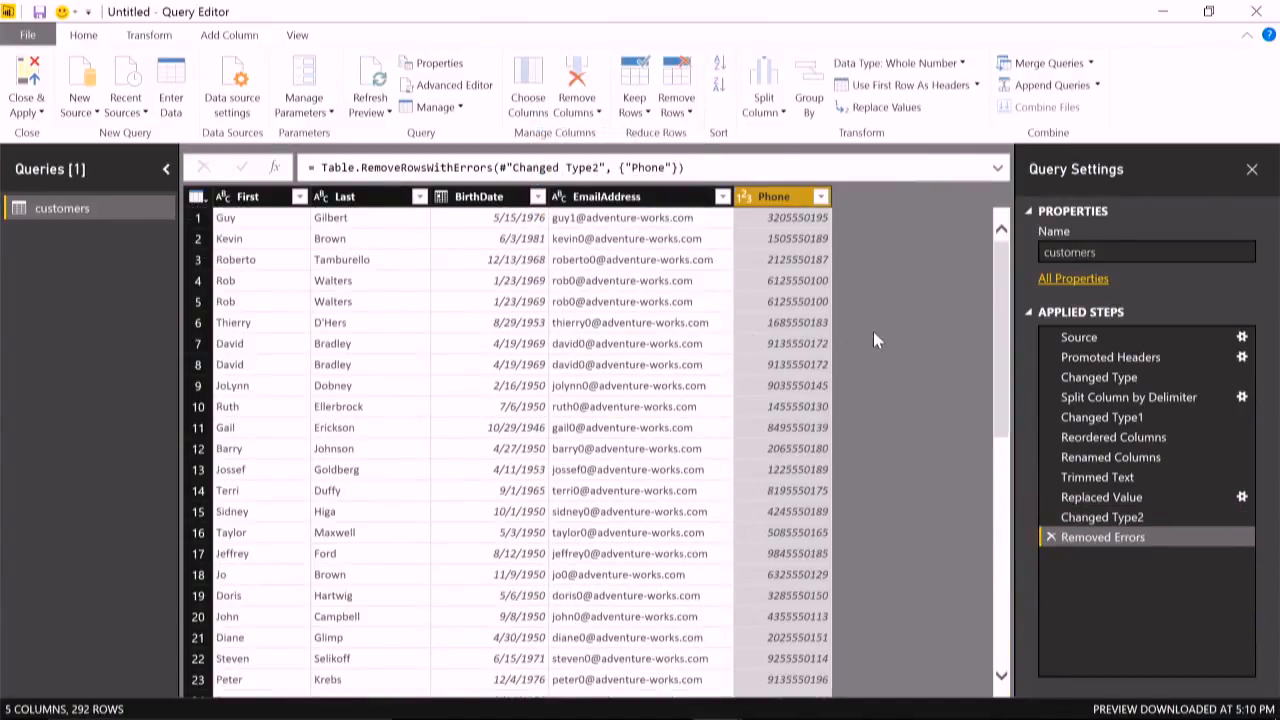
- Try grouping the rows by Last with a Count column using Count Rows, and delete the grouping step
left_click(360, 197)
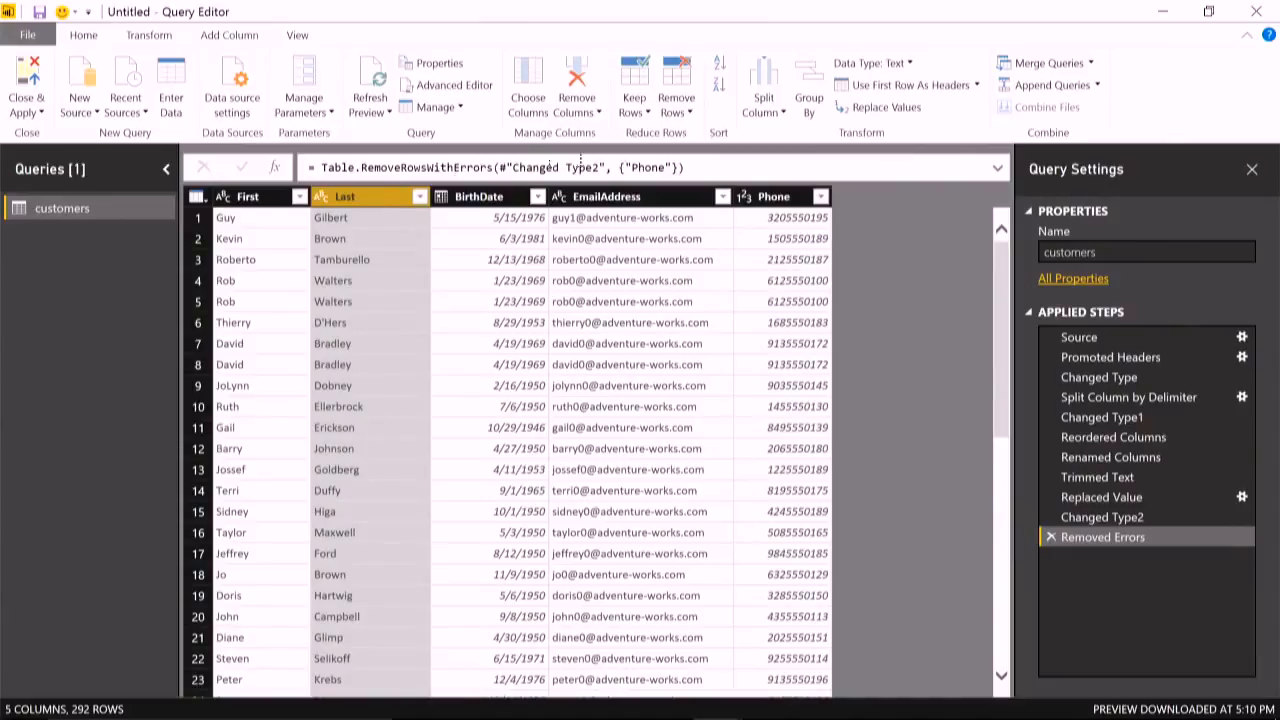
left_click(816, 92)
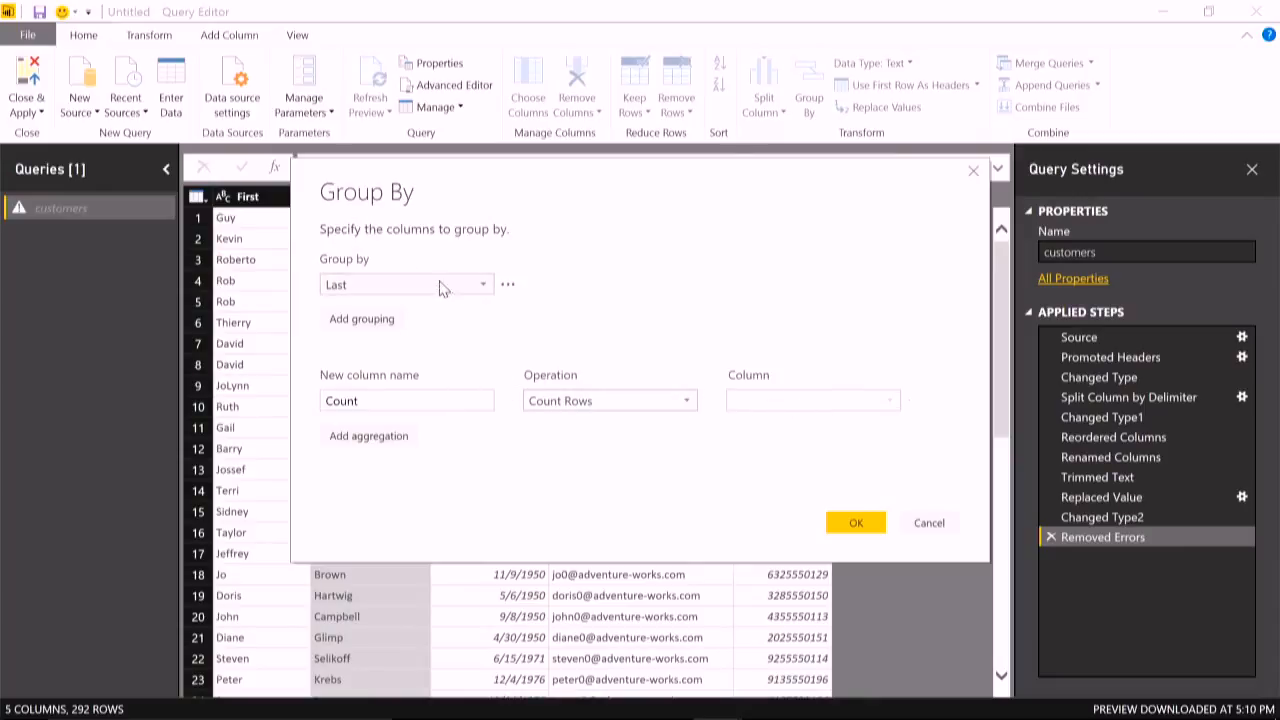
left_click(858, 524)
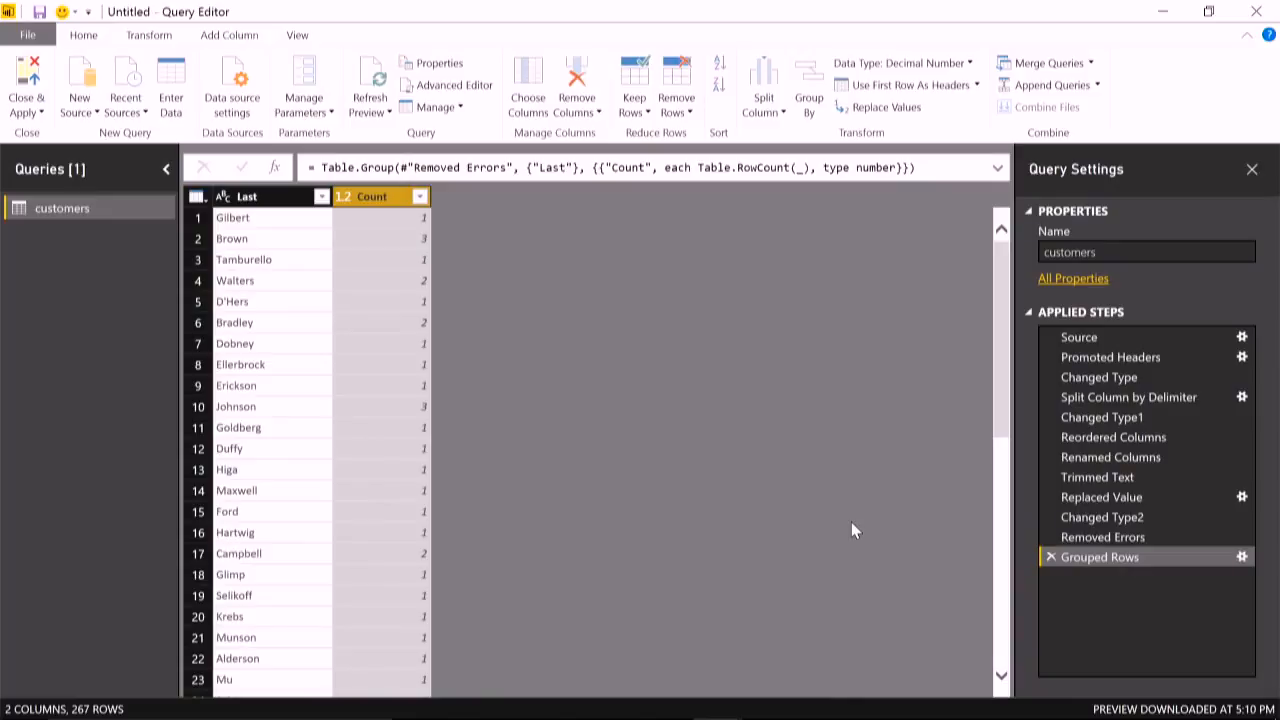
left_click(1051, 557)
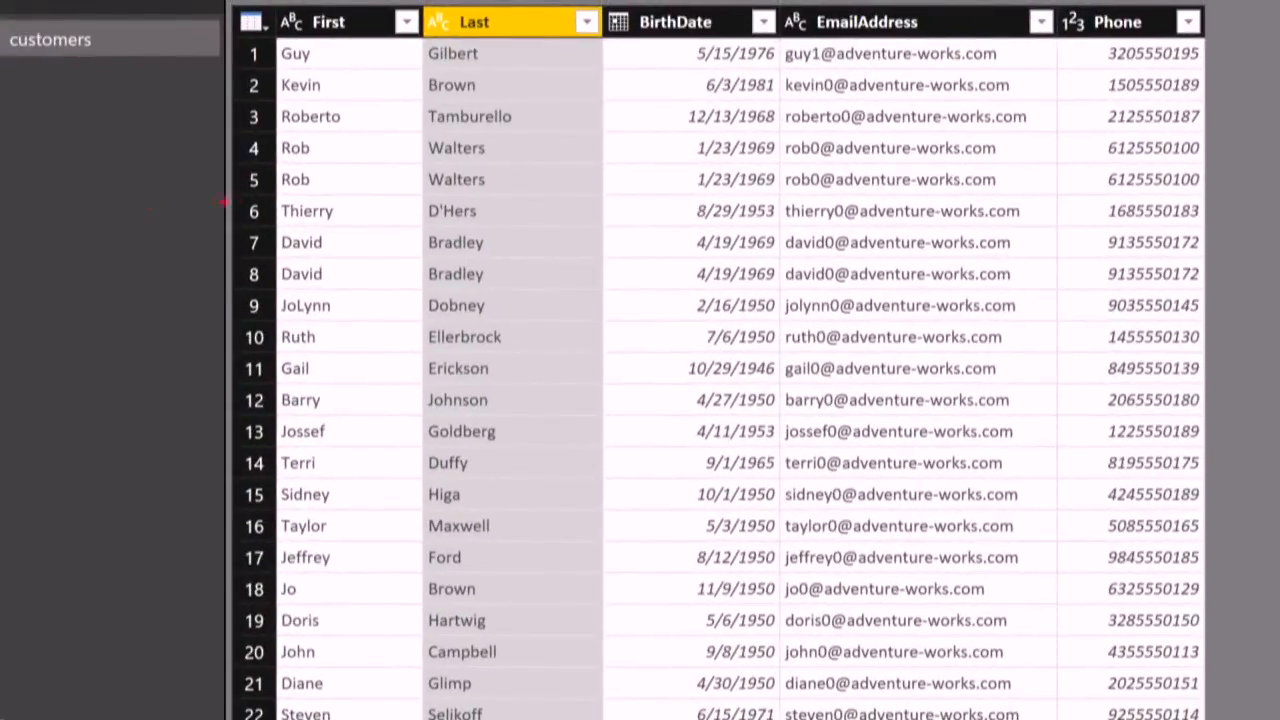
mouse_move(242, 203)
left_mouse_down()
mouse_move(623, 402)
mouse_move(781, 330)
left_mouse_up()
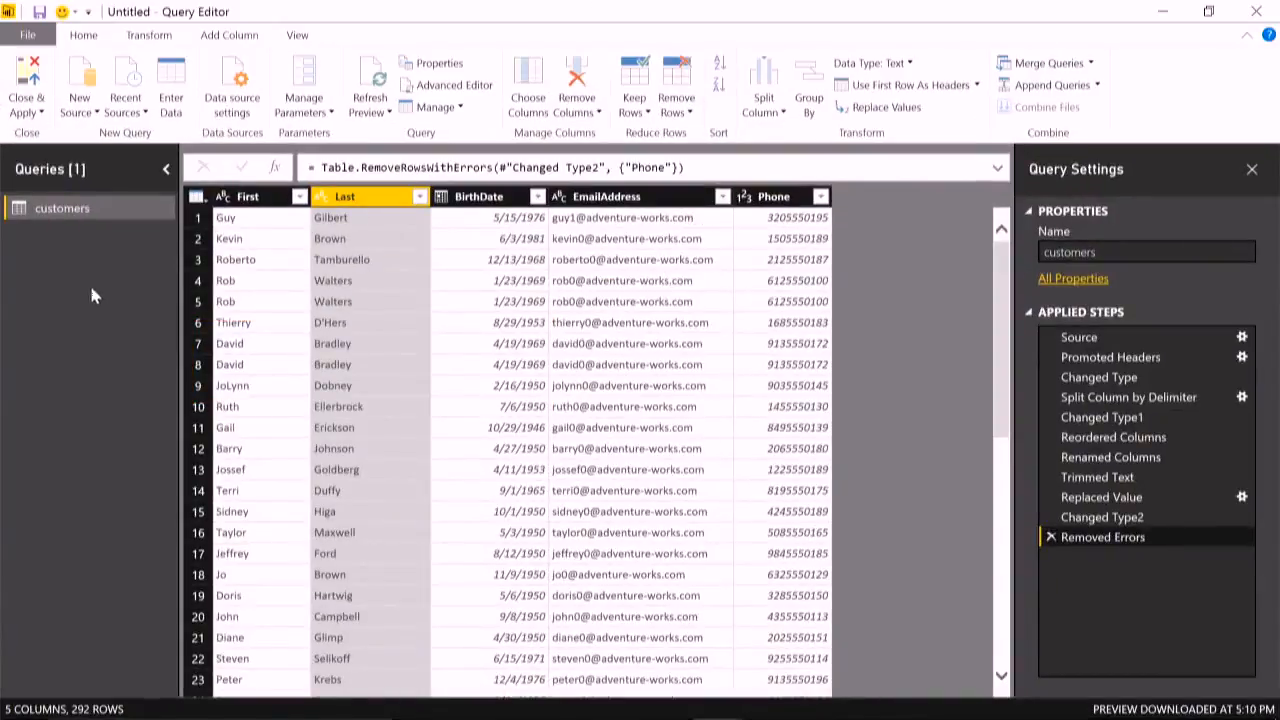
- Remove duplicate rows based on the EmailAddress column
left_click(947, 252)
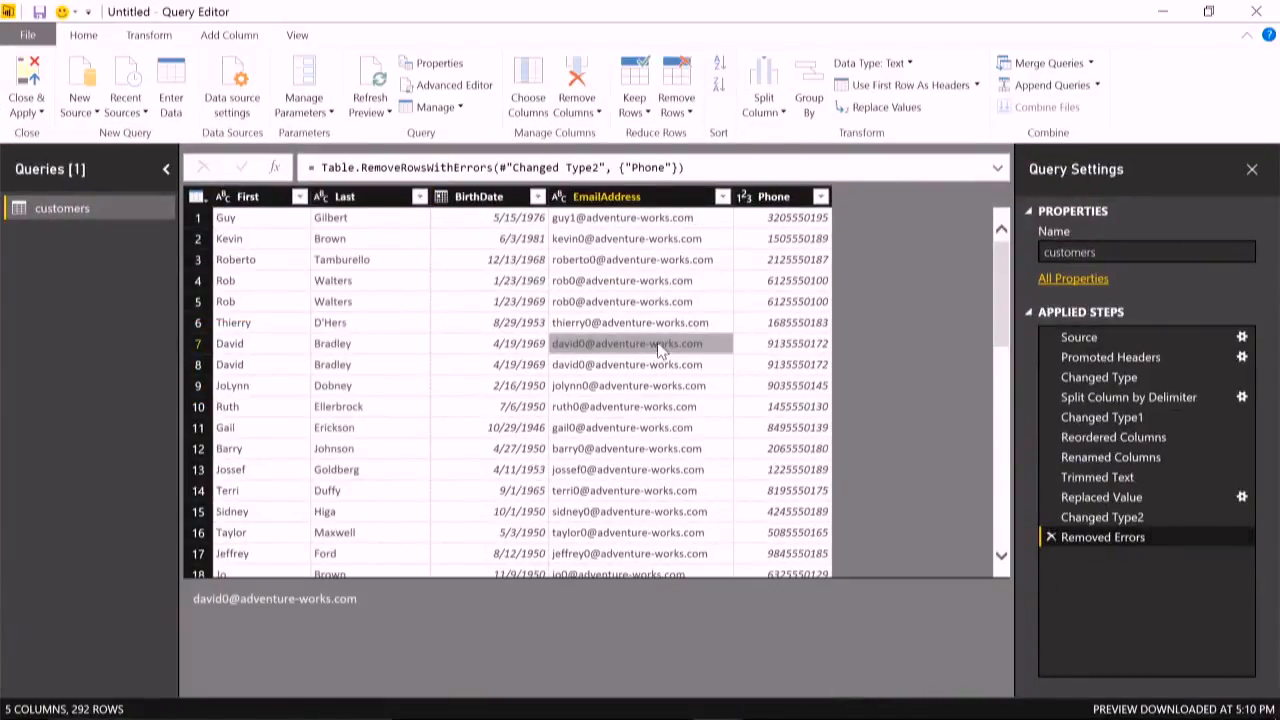
left_click(680, 110)
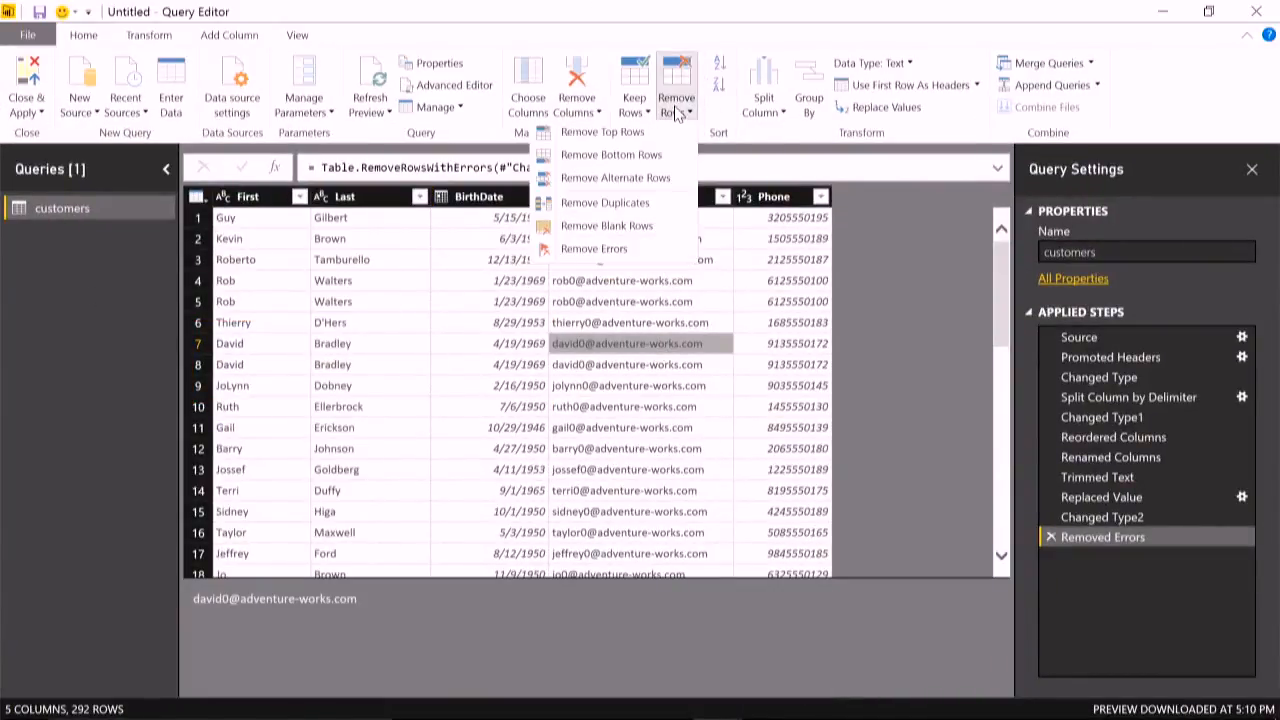
left_click(600, 210)
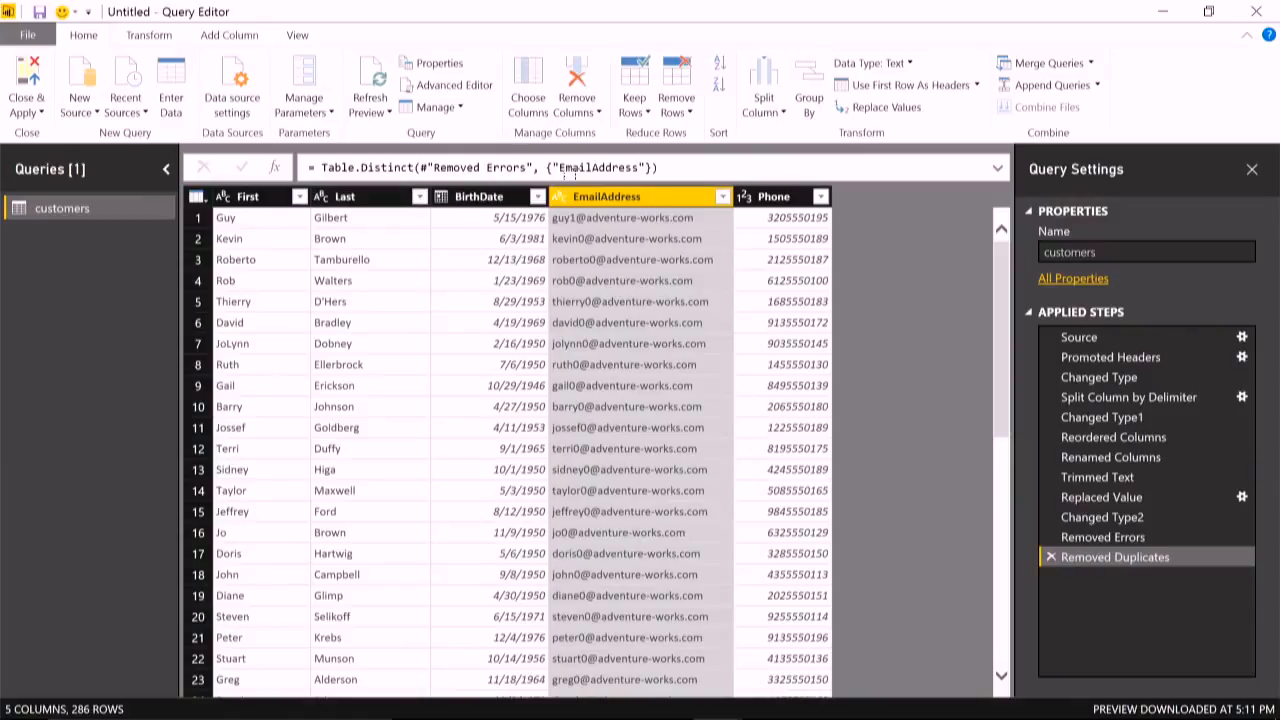
- Group the rows by Last with a new SumOfPhone column that sums the Phone column
left_click(365, 197)
left_click(810, 112)
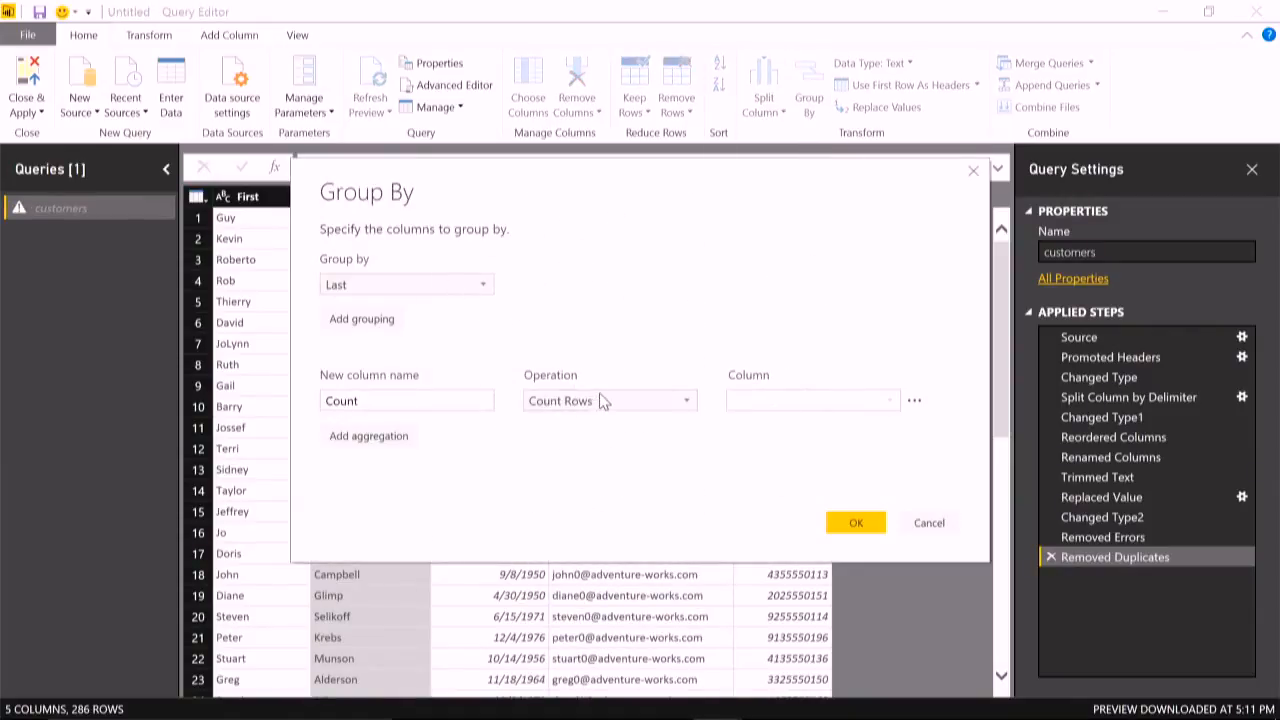
left_click(601, 400)
left_click(606, 422)
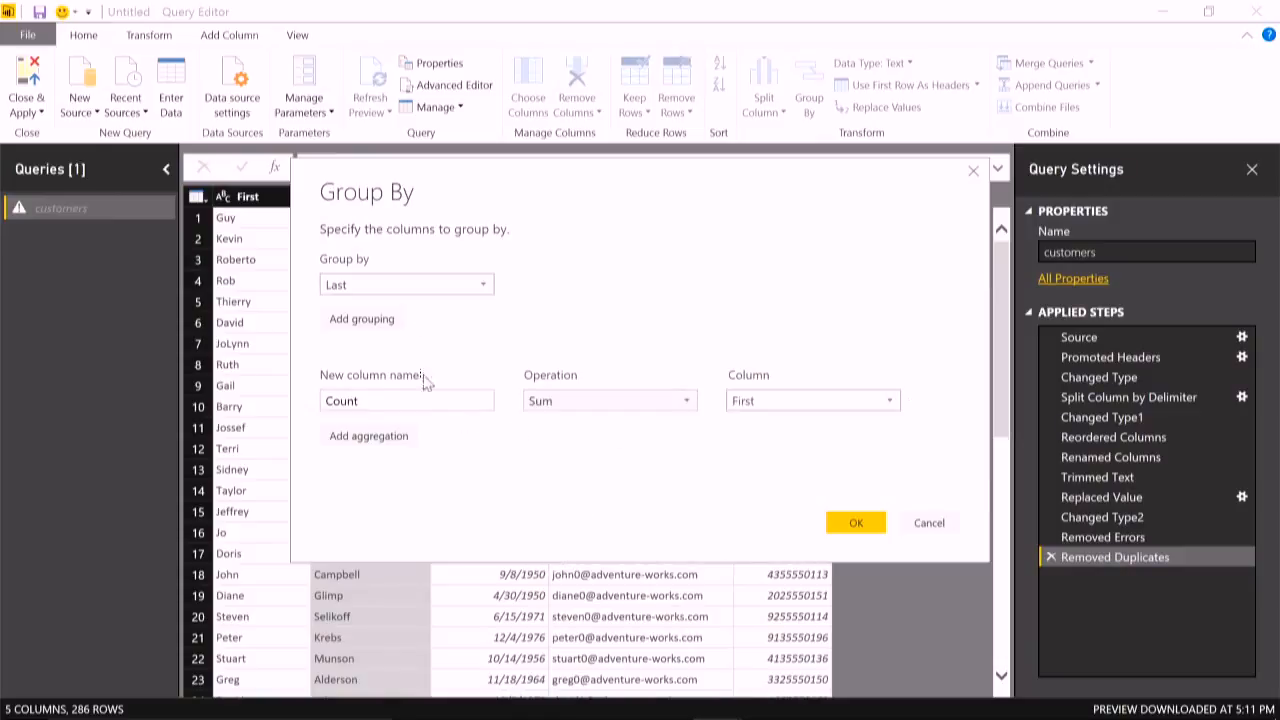
left_click(792, 402)
left_click(776, 499)
left_click_drag(406, 401, 166, 408)
type("SumOfPhone")
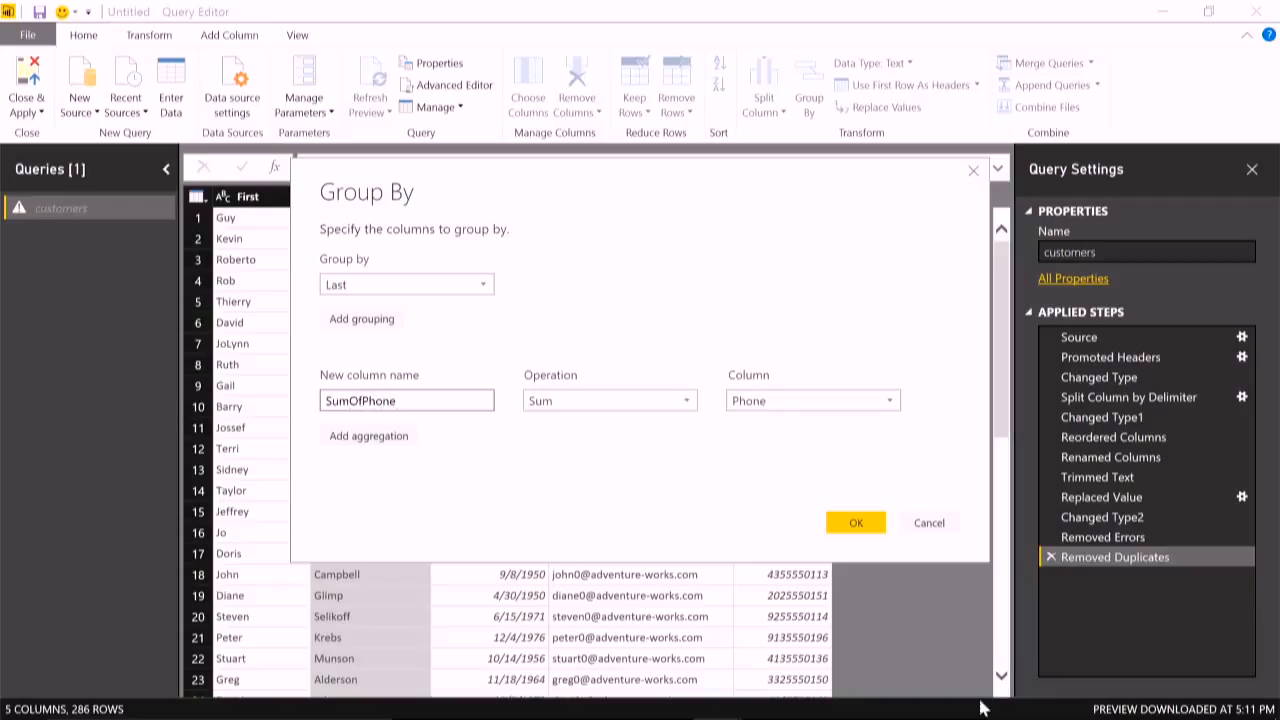
left_click(855, 523)
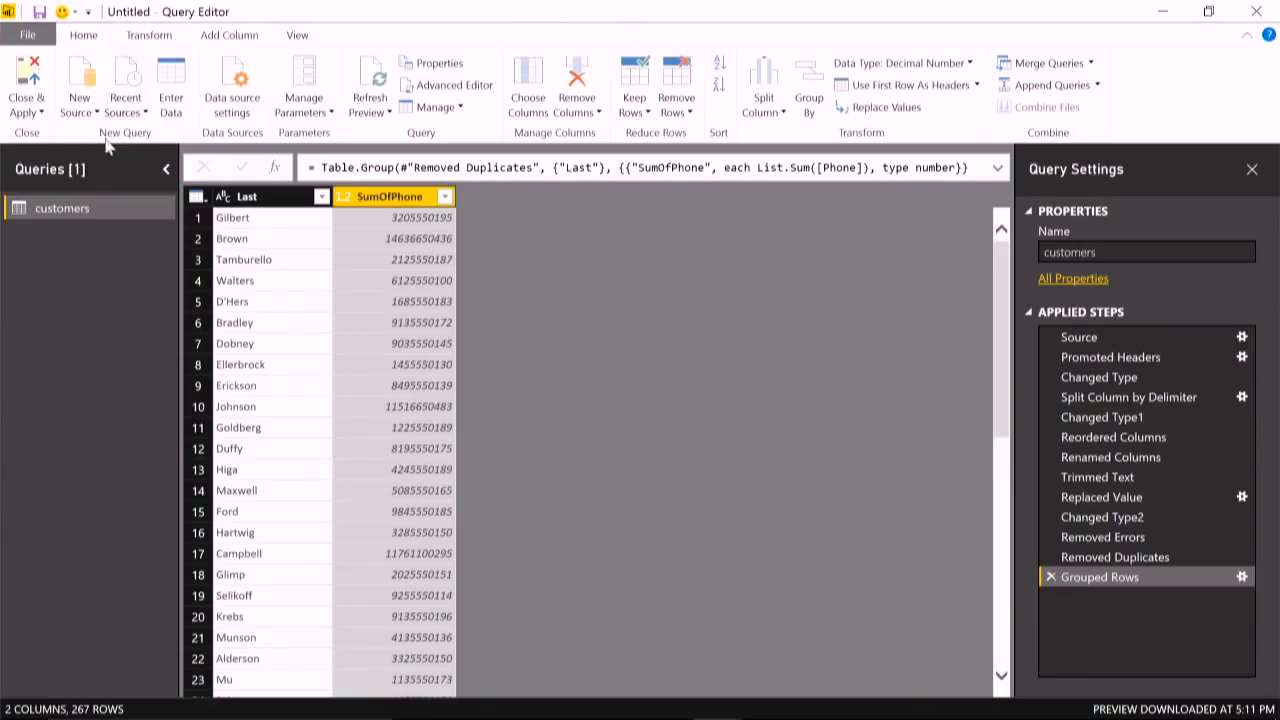
- Import the DimProduct table from the AdventureworksDW2016CTP3 database on the recent source 10.10.10.10
left_click(130, 104)
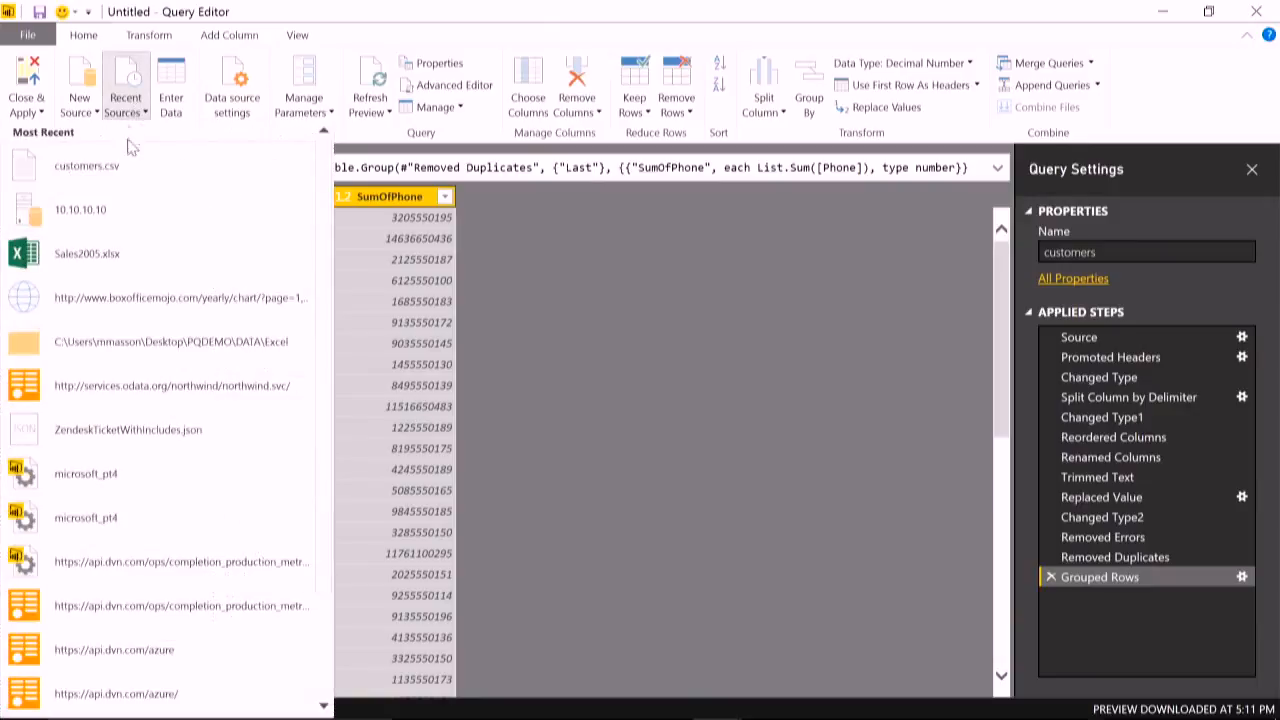
left_click(133, 220)
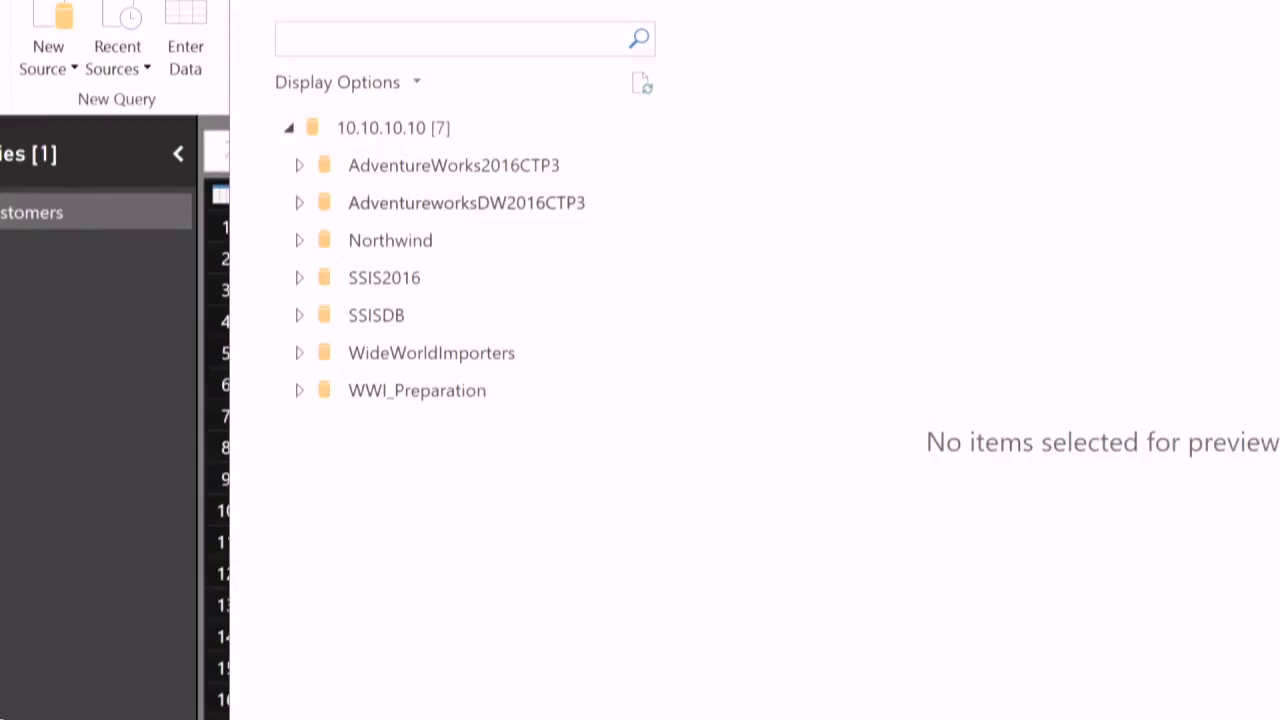
left_click(321, 205)
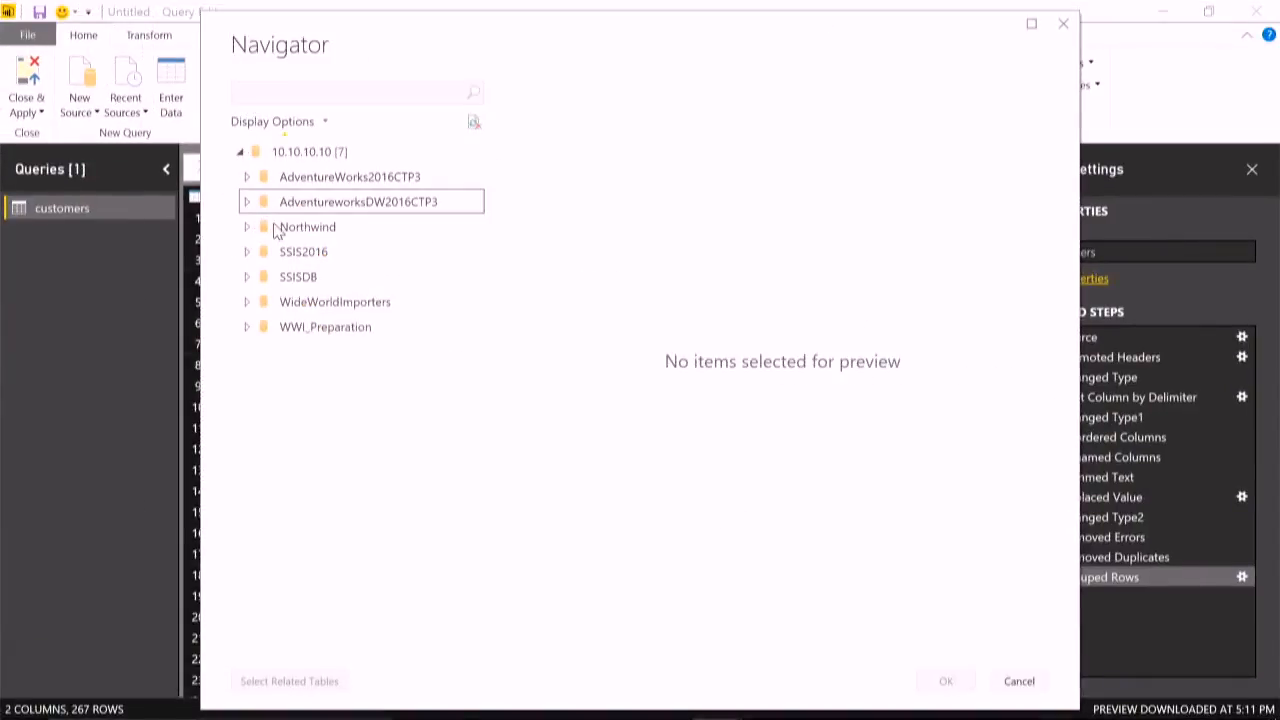
scroll(400, 372, "down", 3)
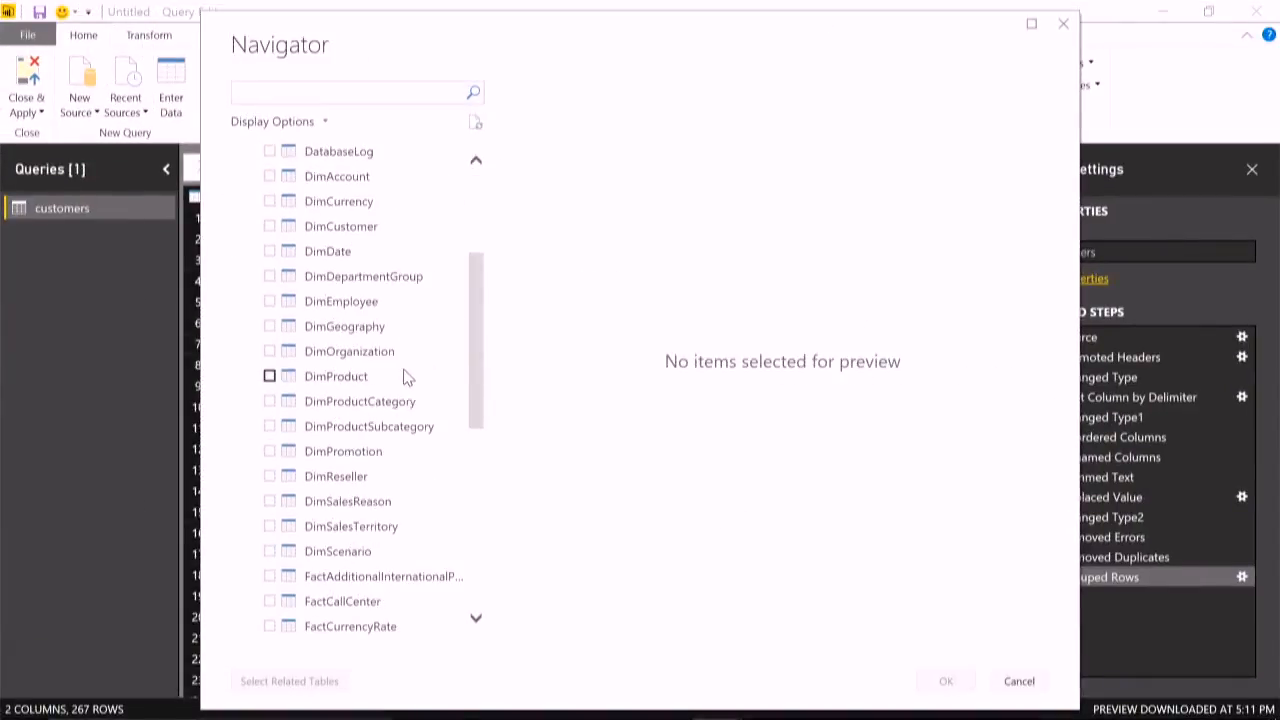
left_click(385, 378)
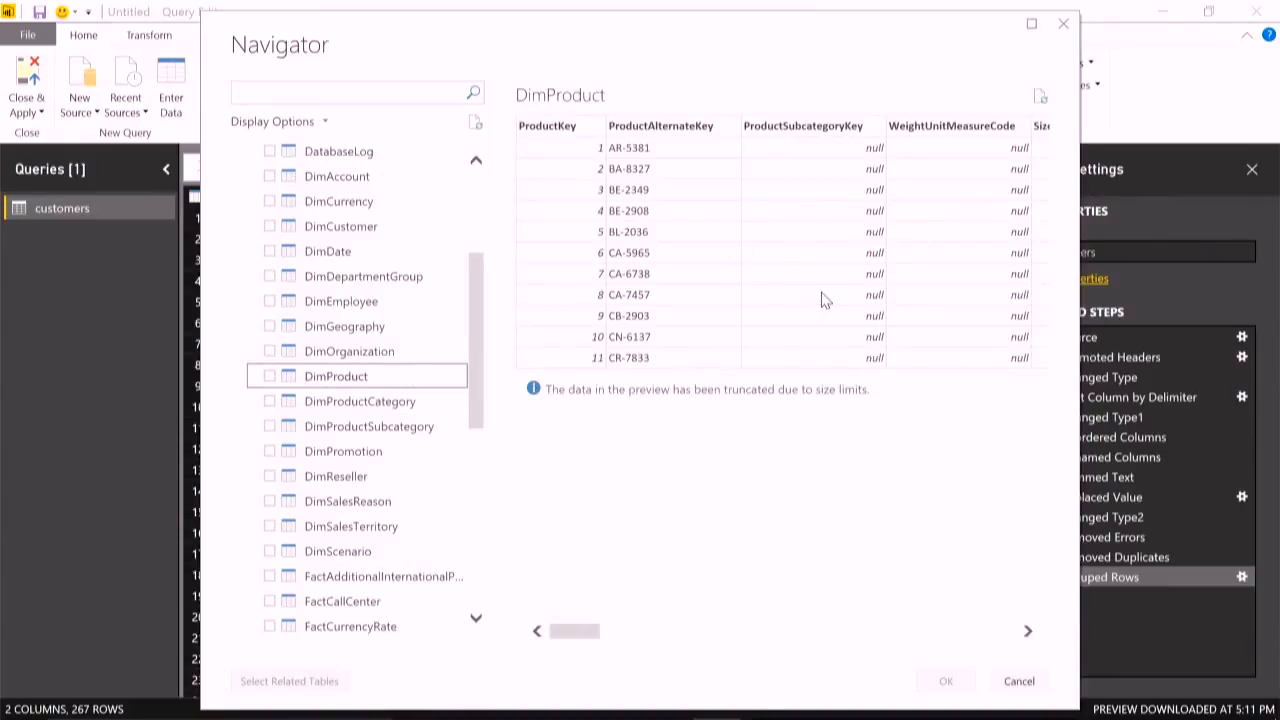
left_click(270, 376)
left_click(944, 680)
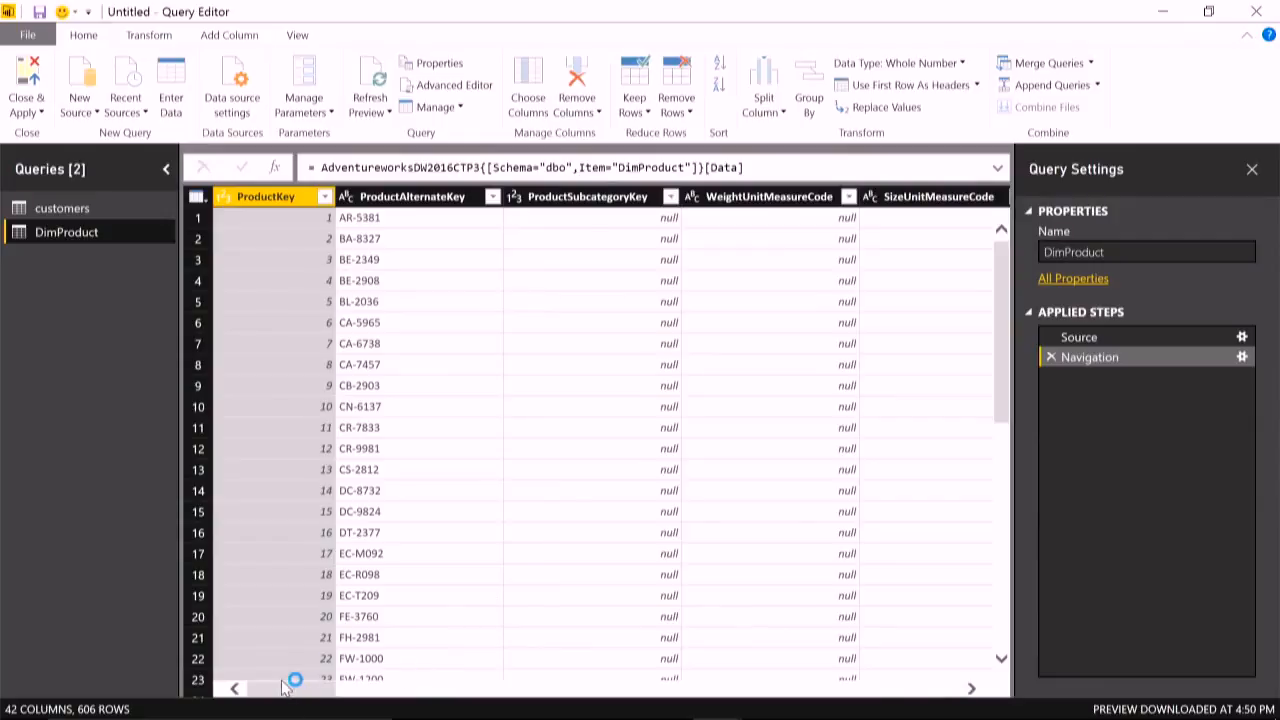
- Preview the first row's DimProductSubcategory and FactInternetSales cells, and filter DimProduct to rows whose ProductSubcategoryKey does not equal null
left_click_drag(278, 690, 810, 711)
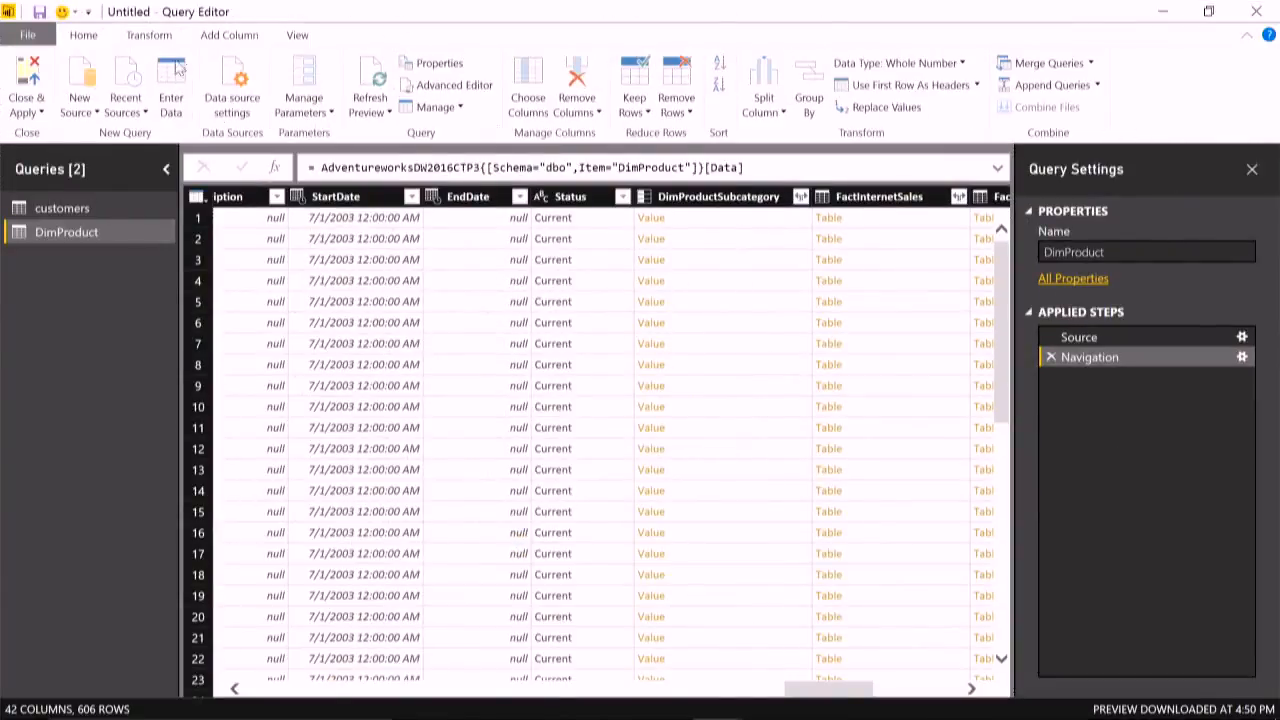
left_click(719, 220)
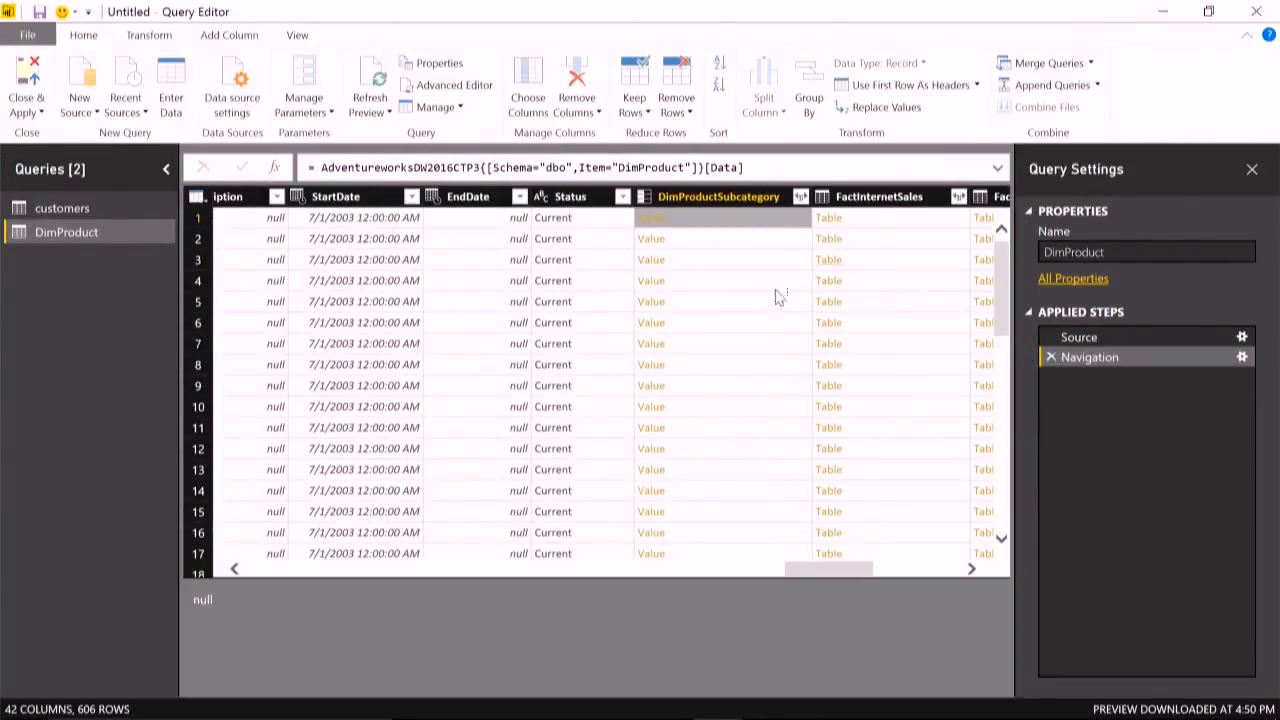
left_click(923, 217)
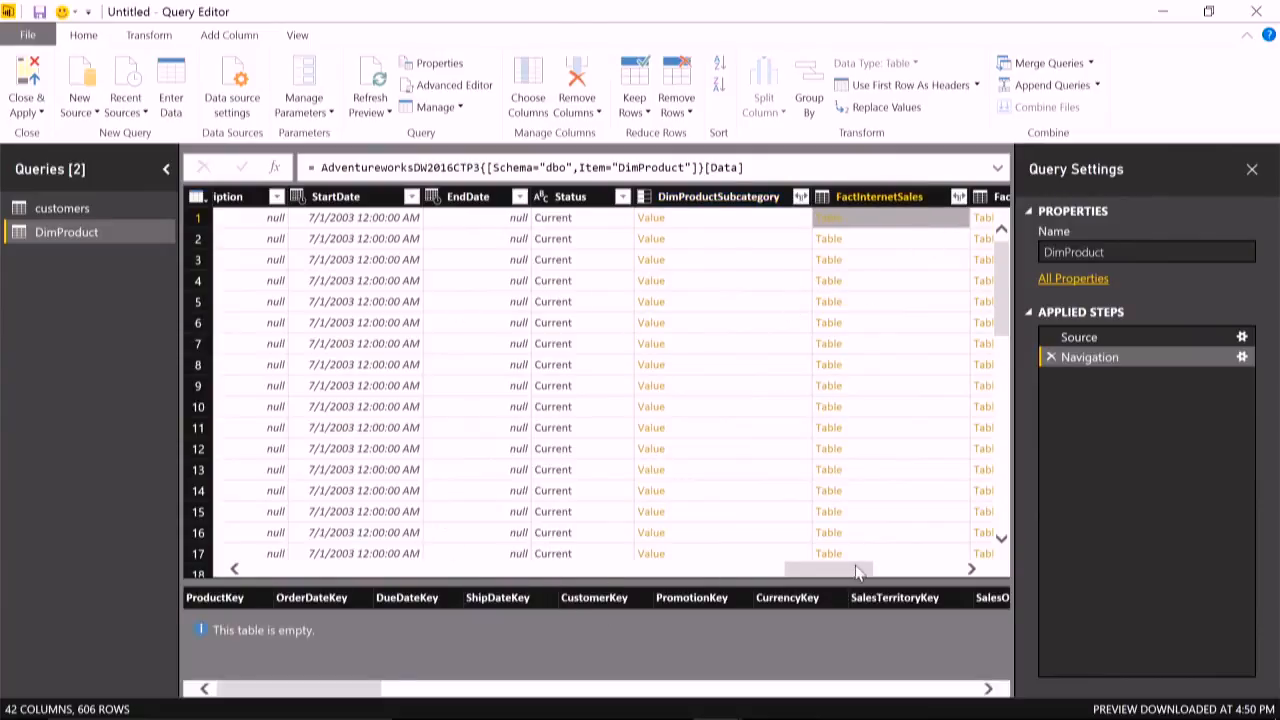
left_click(676, 571)
left_click_drag(676, 571, 327, 574)
right_click(553, 217)
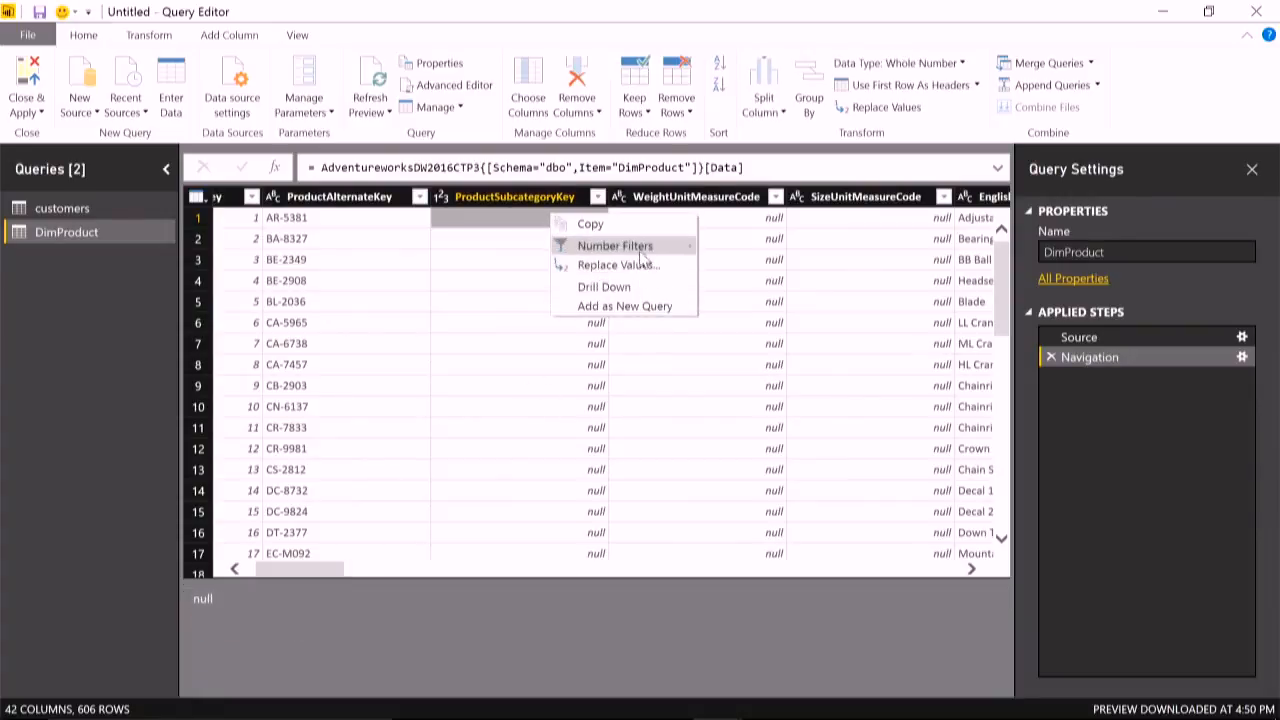
mouse_move(641, 256)
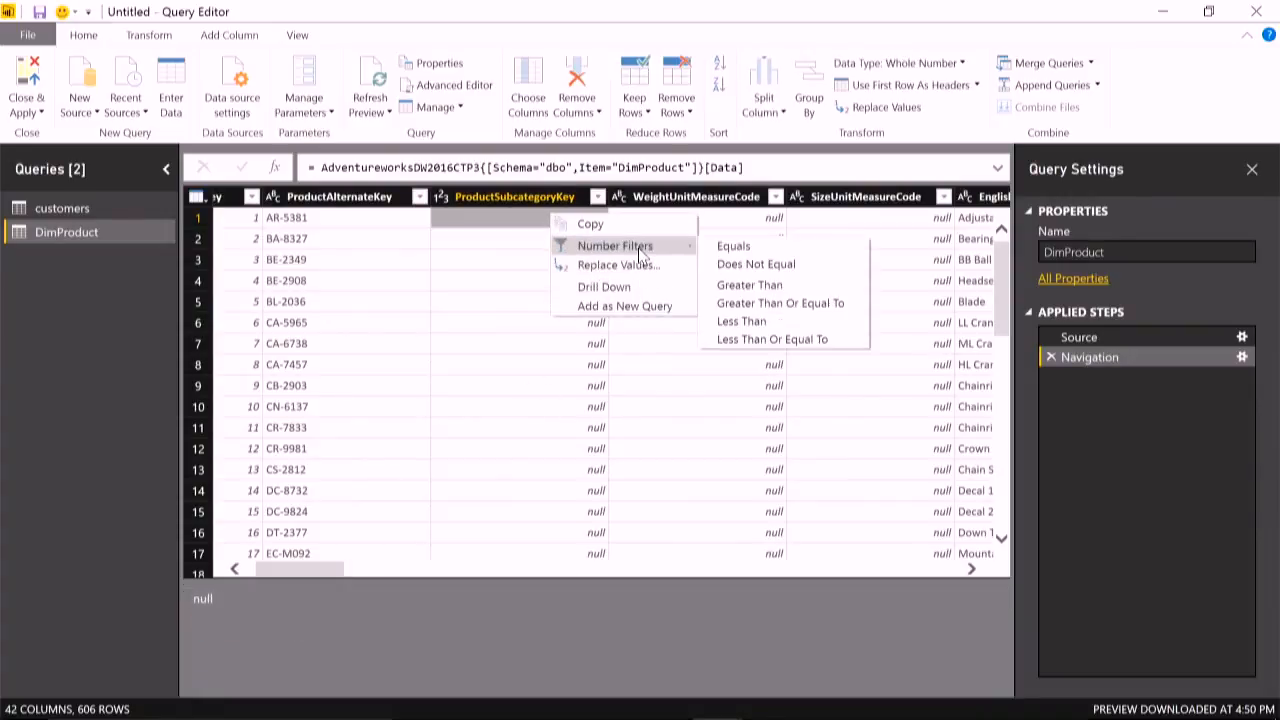
left_click(768, 270)
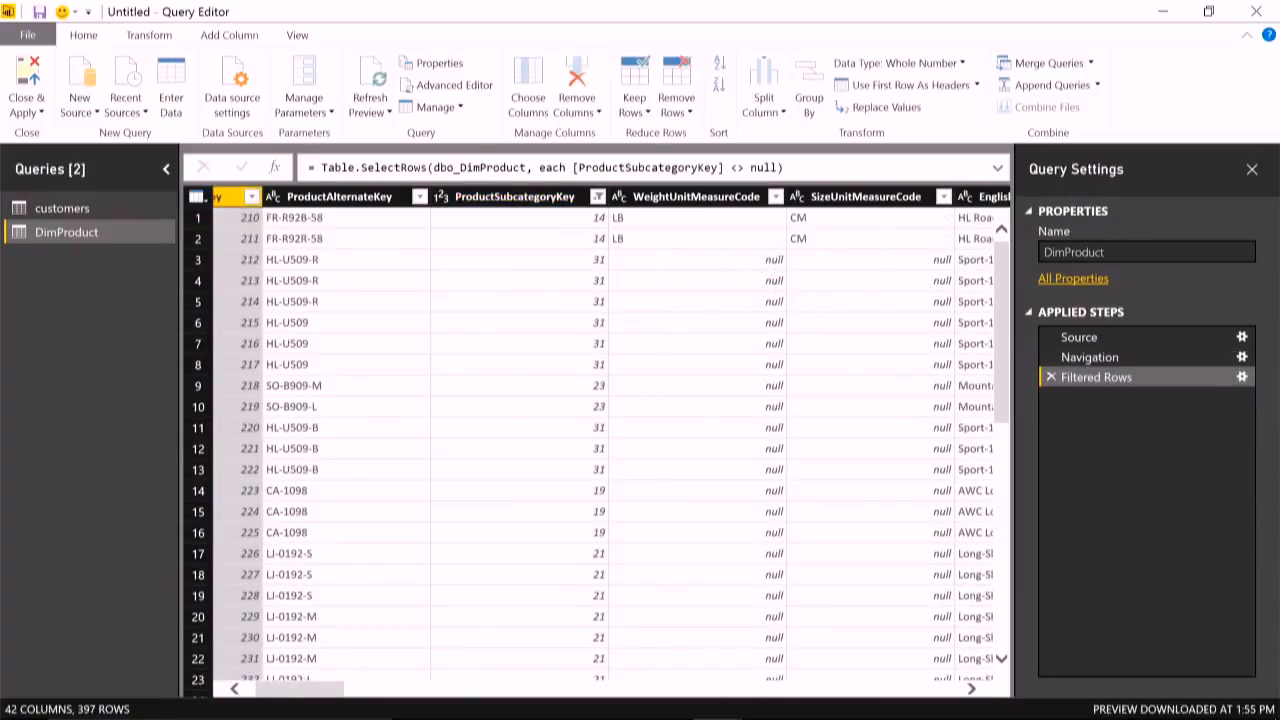
- Preview the related record in the first filtered row of the DimProductSubcategory column
left_click_drag(314, 690, 849, 634)
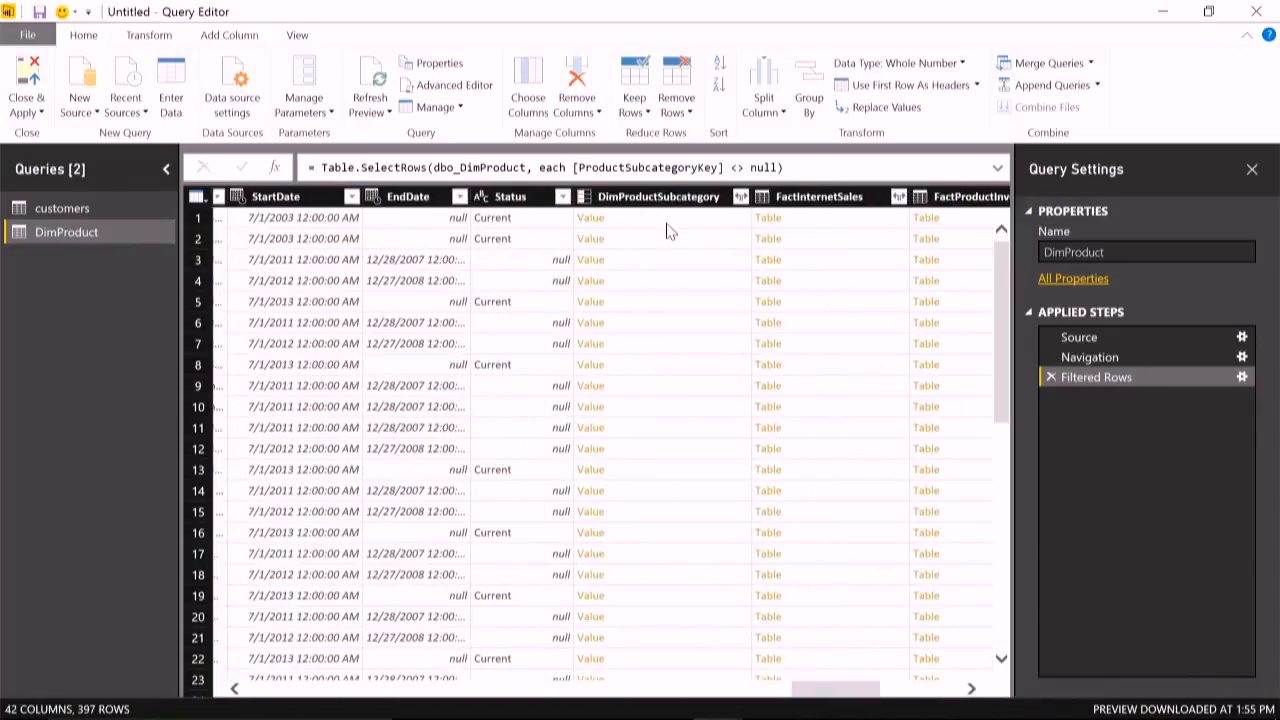
left_click(668, 220)
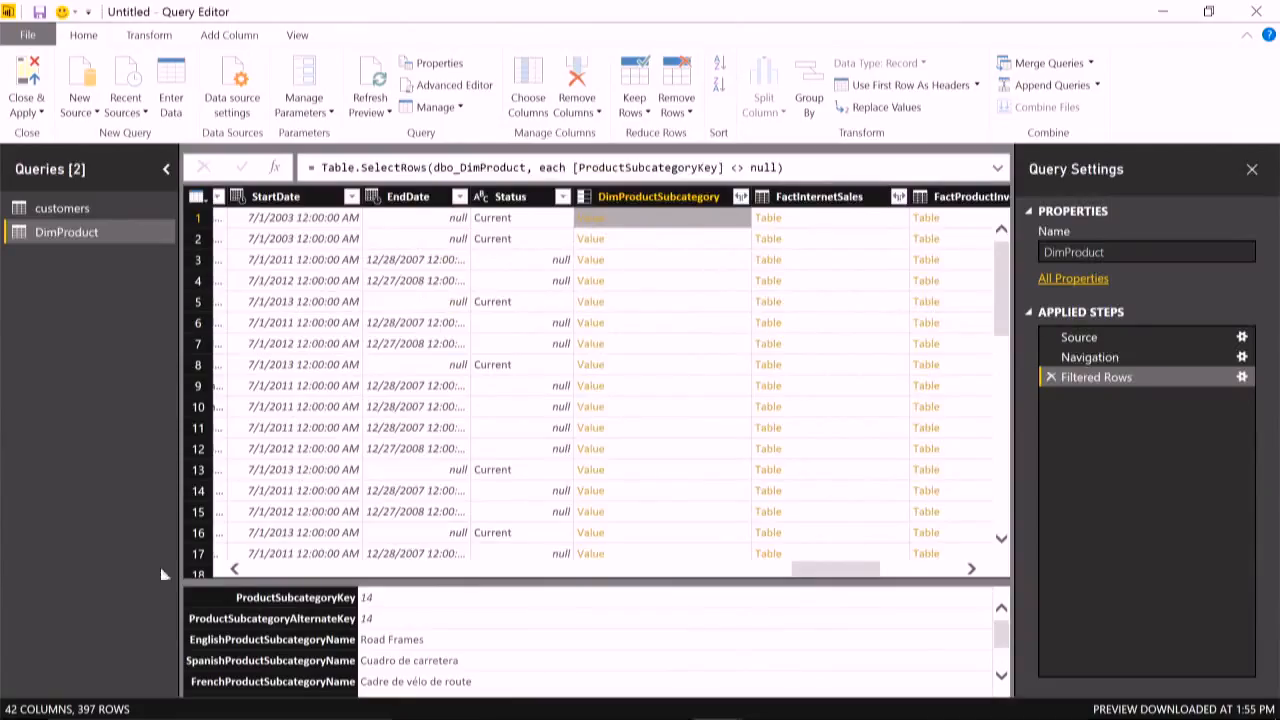
left_click_drag(820, 578, 142, 519)
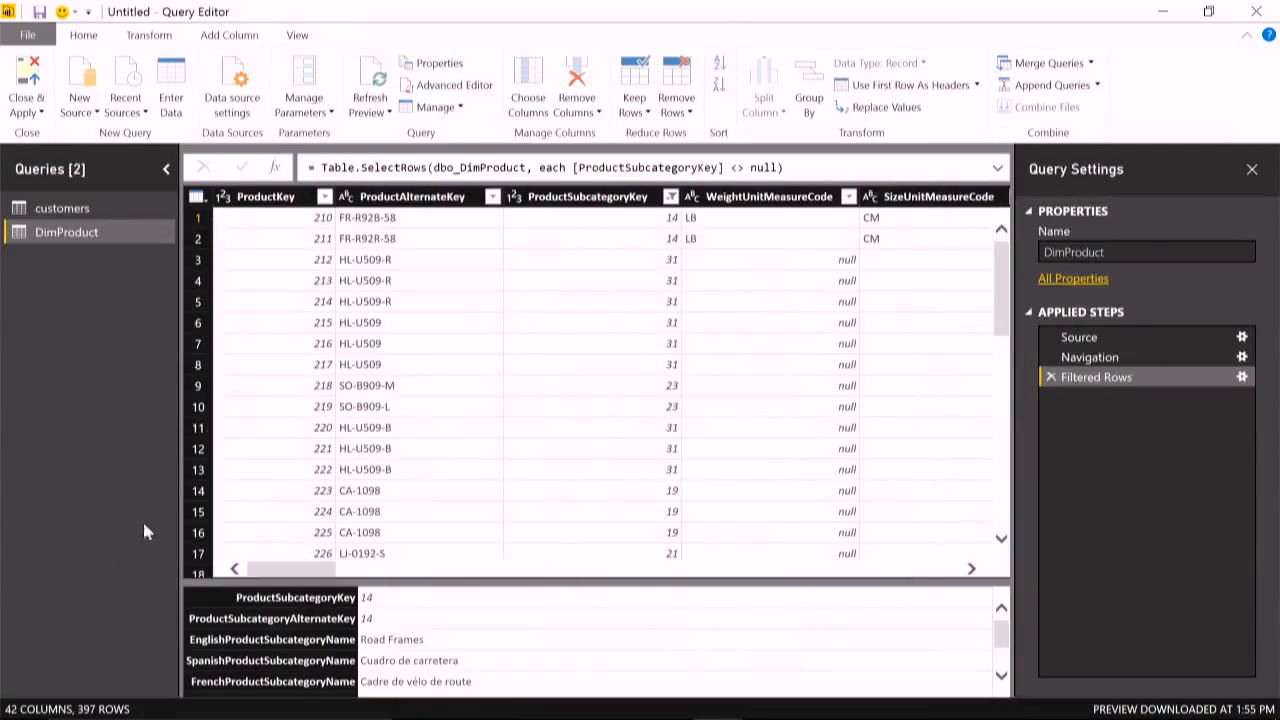
- Keep only the ProductKey, ProductAlternateKey, EnglishProductName and DimProductSubcategory columns of DimProduct
left_click(200, 198)
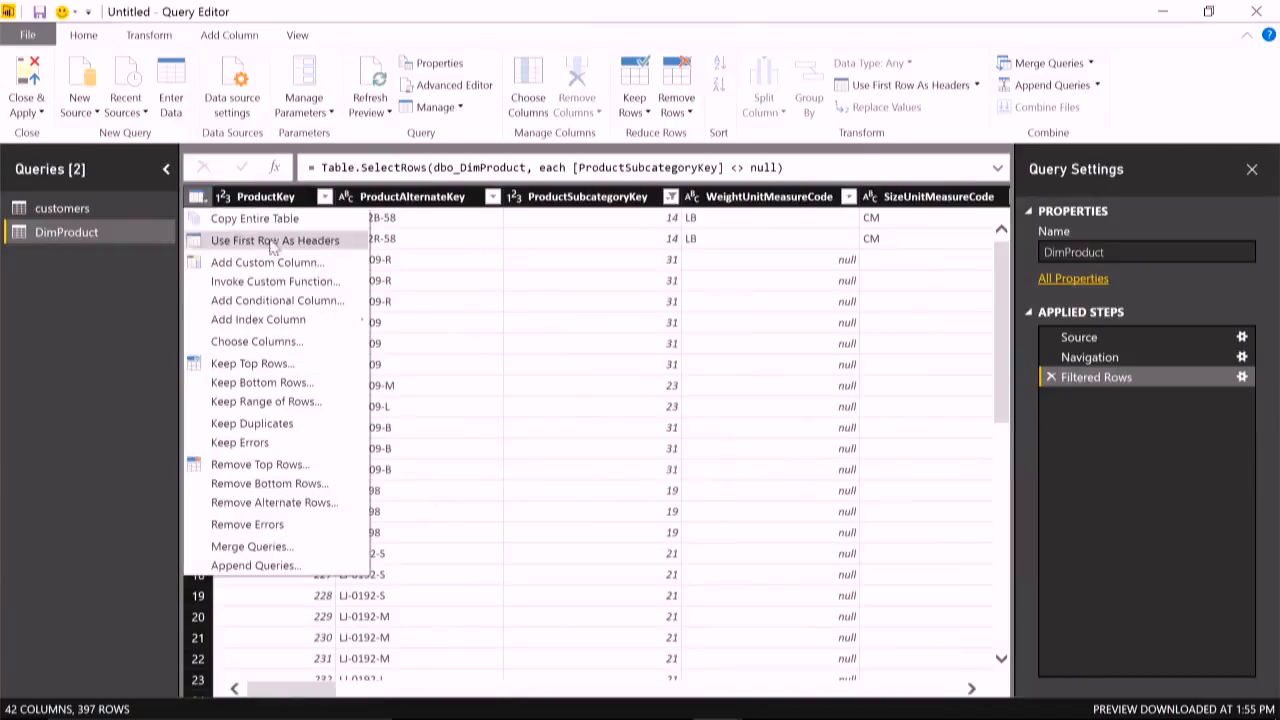
left_click(283, 344)
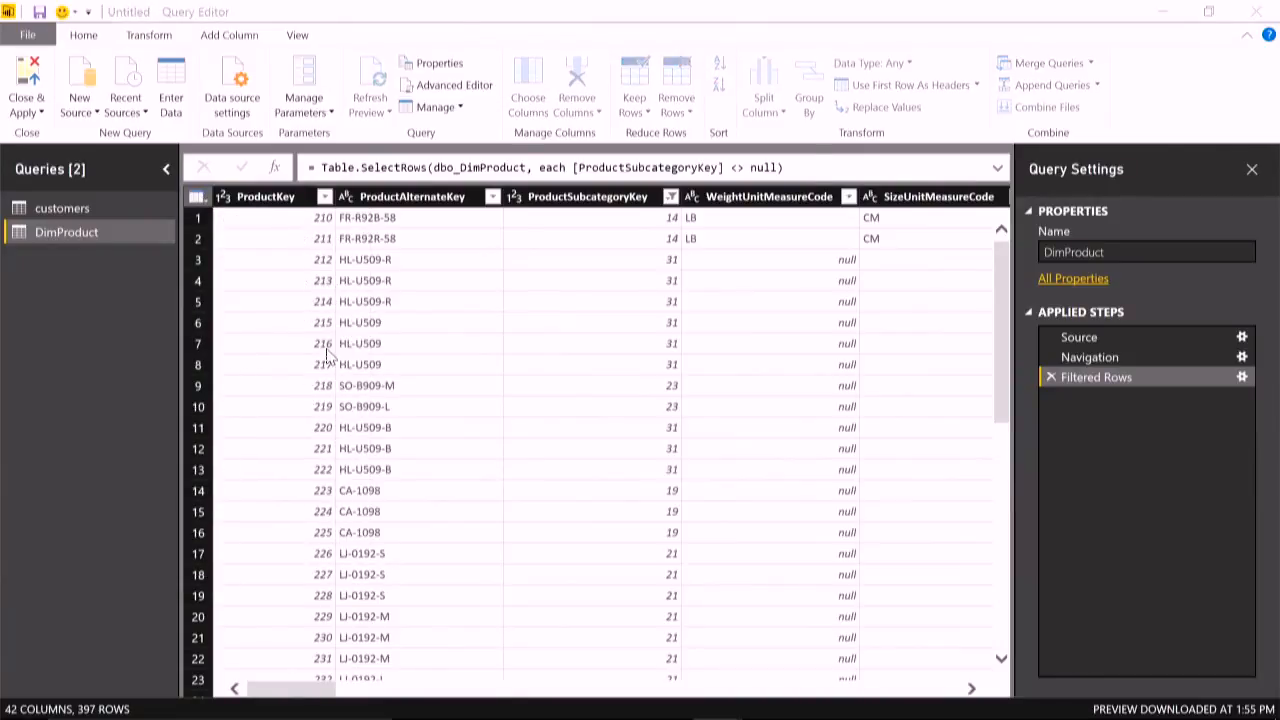
left_click(600, 183)
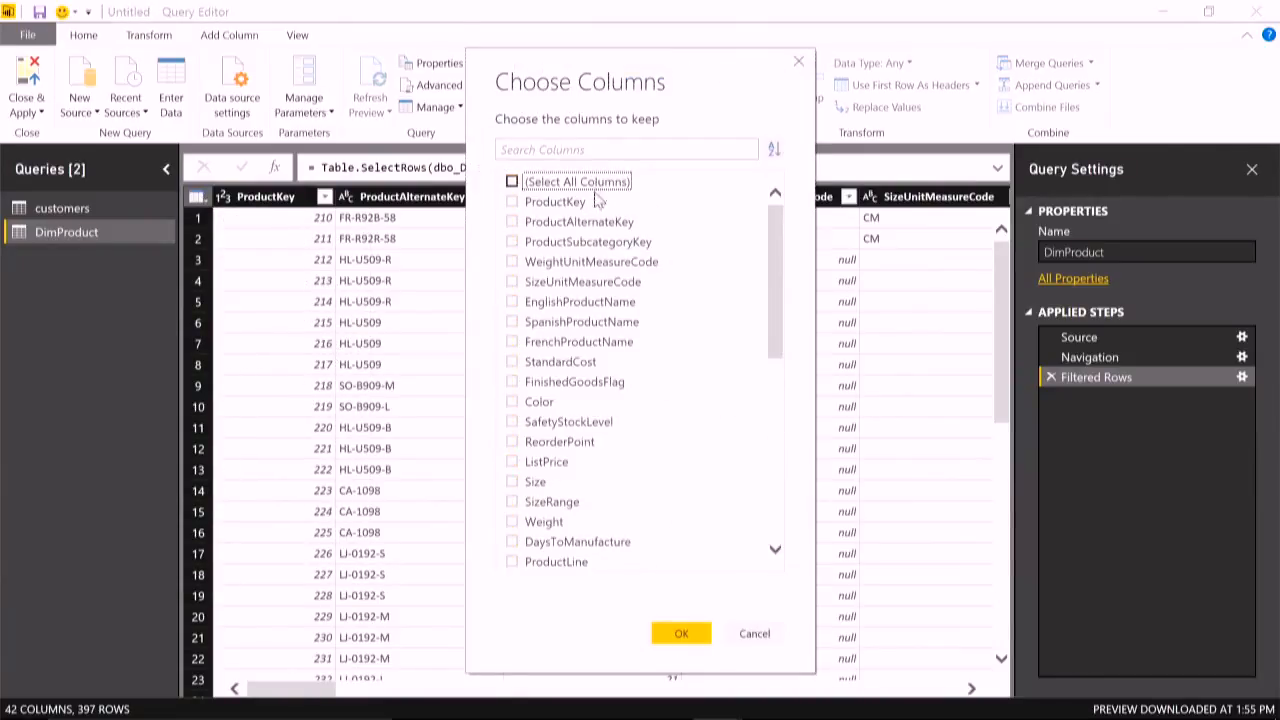
left_click(580, 204)
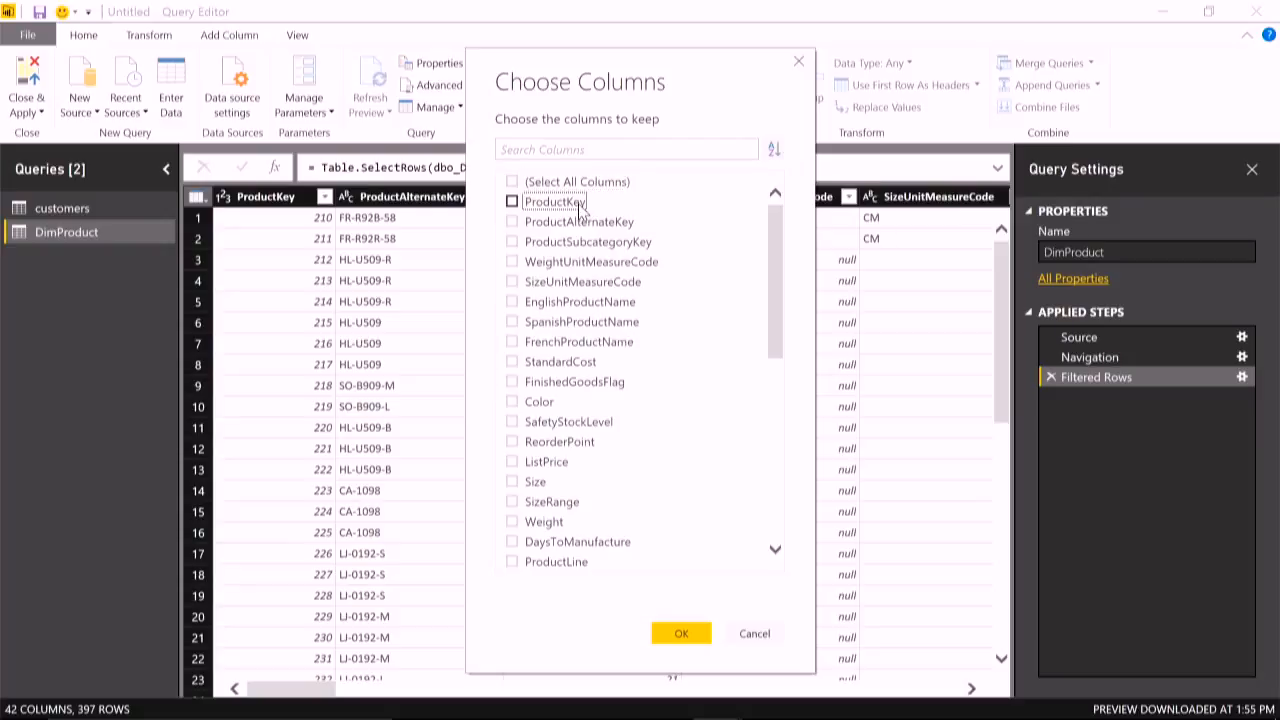
left_click(605, 224)
left_click(608, 302)
scroll(674, 354, "down", 3)
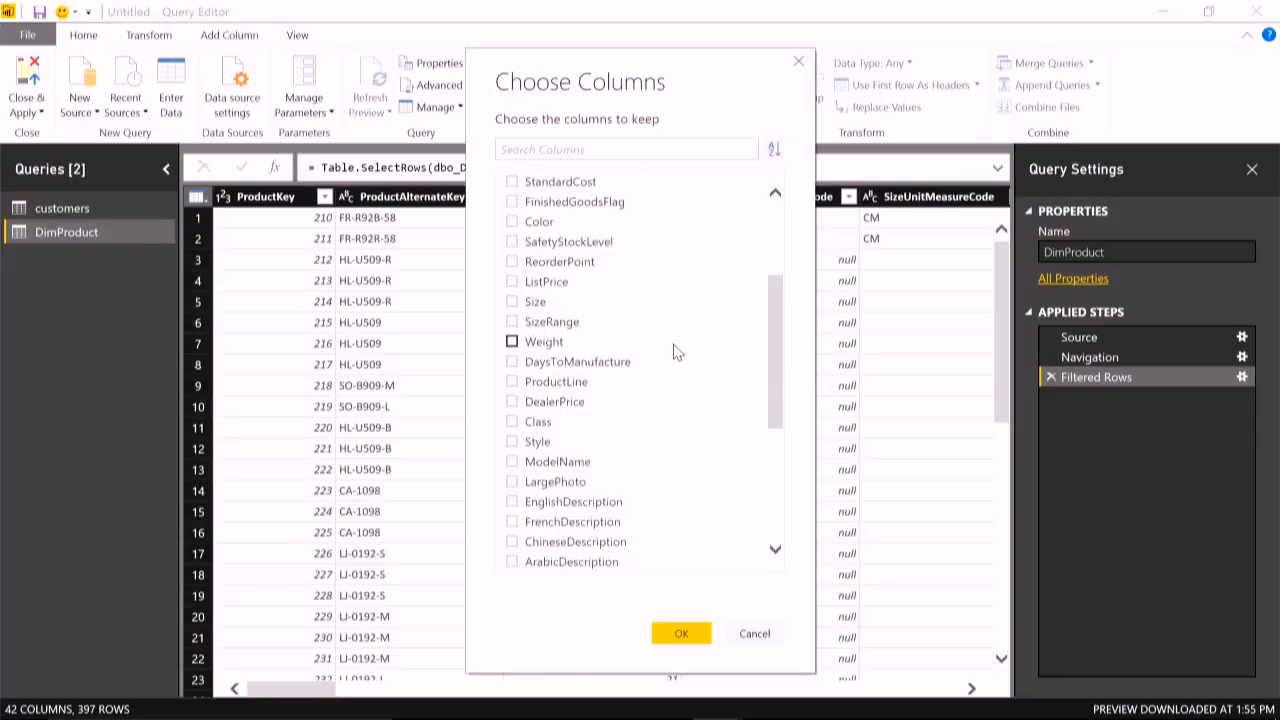
scroll(676, 356, "down", 3)
scroll(604, 420, "down", 2)
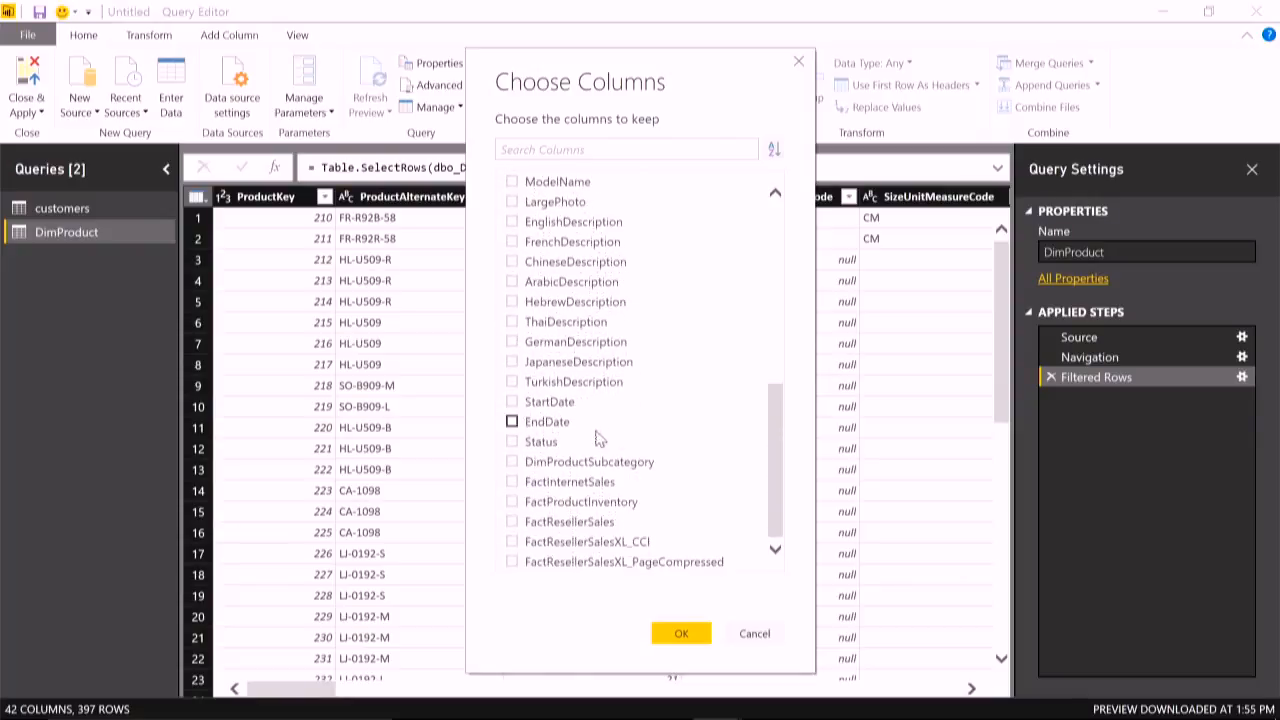
left_click(541, 466)
left_click(684, 636)
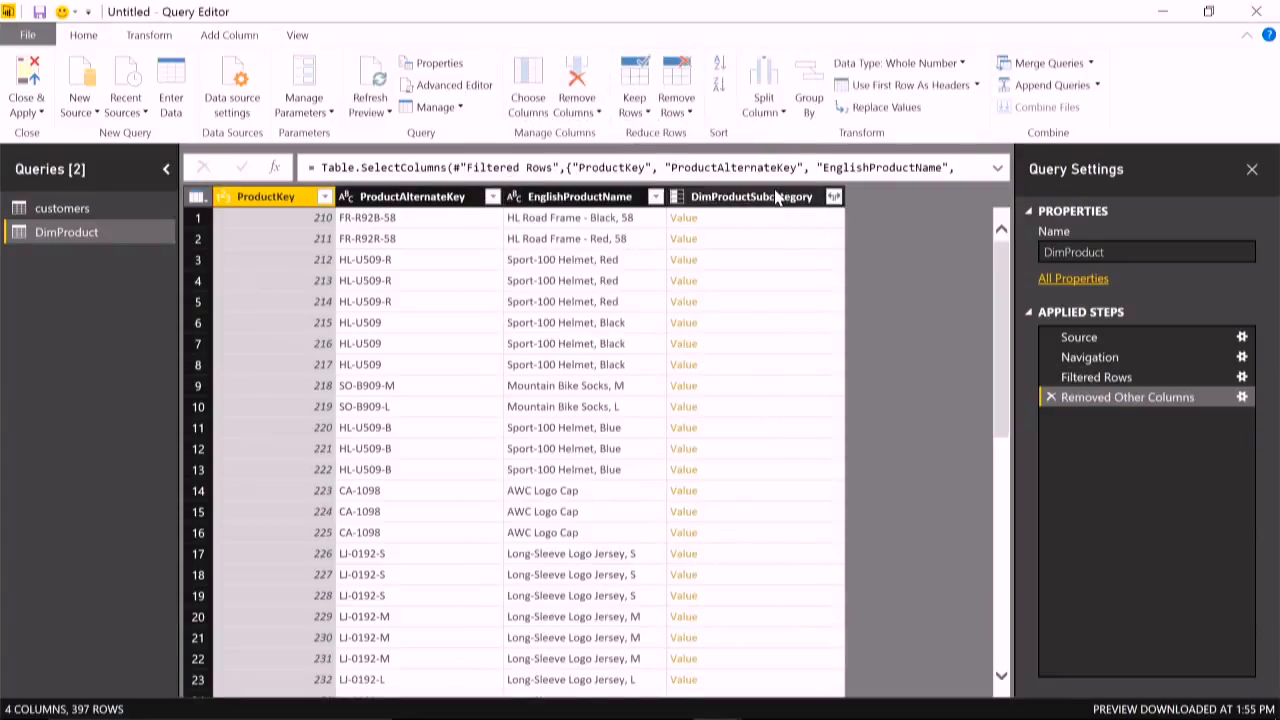
- Expand the DimProductSubcategory column to only EnglishProductSubcategoryName and DimProductCategory, keeping the original column name as prefix
left_click(776, 196)
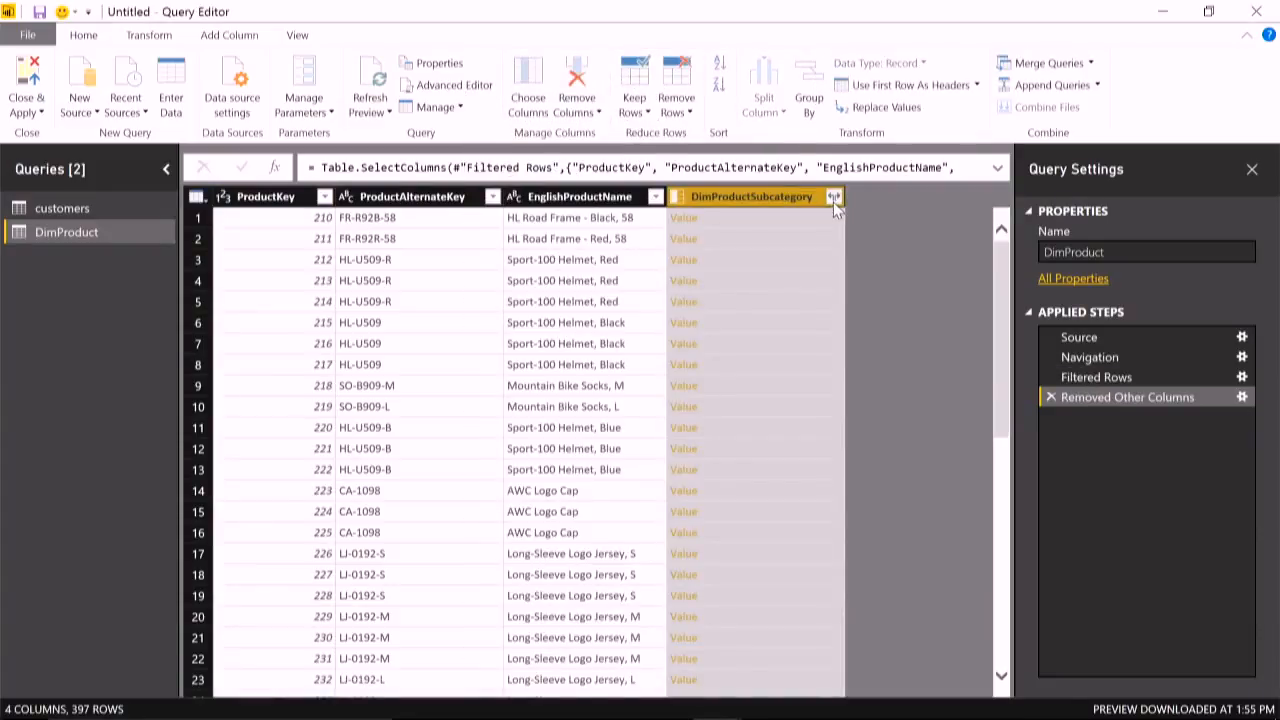
left_click(834, 197)
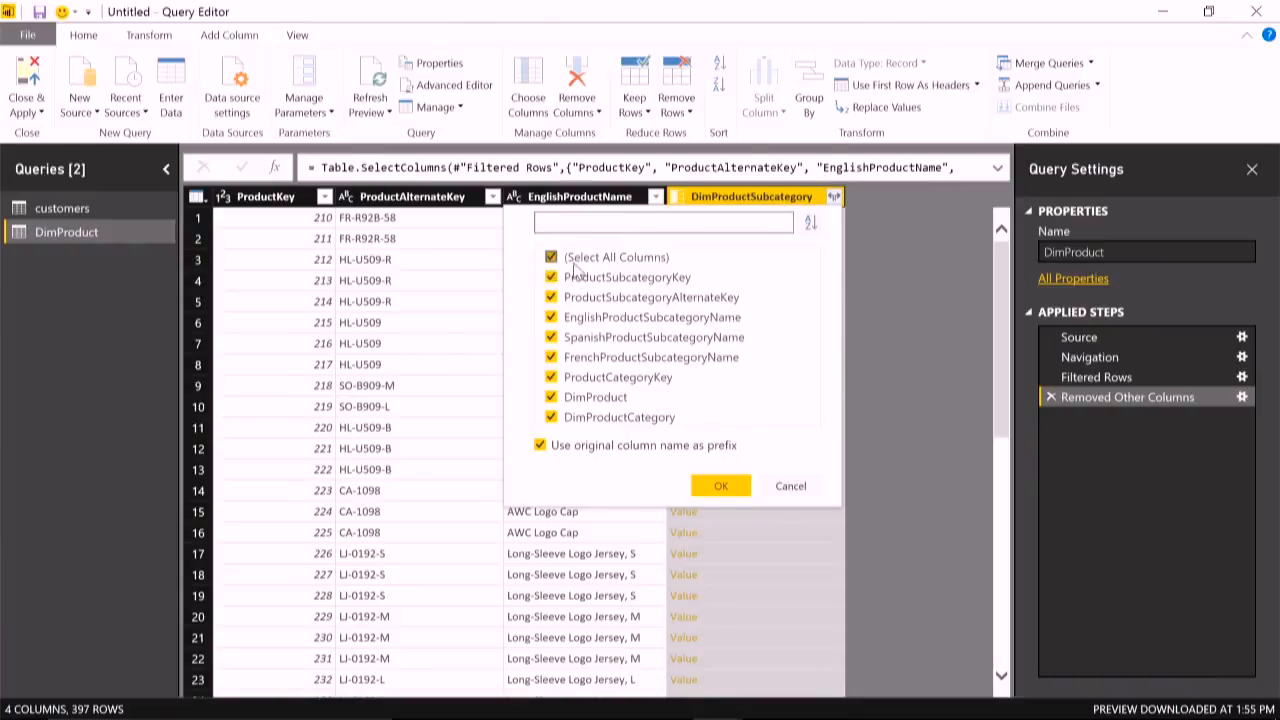
left_click(575, 262)
left_click(610, 319)
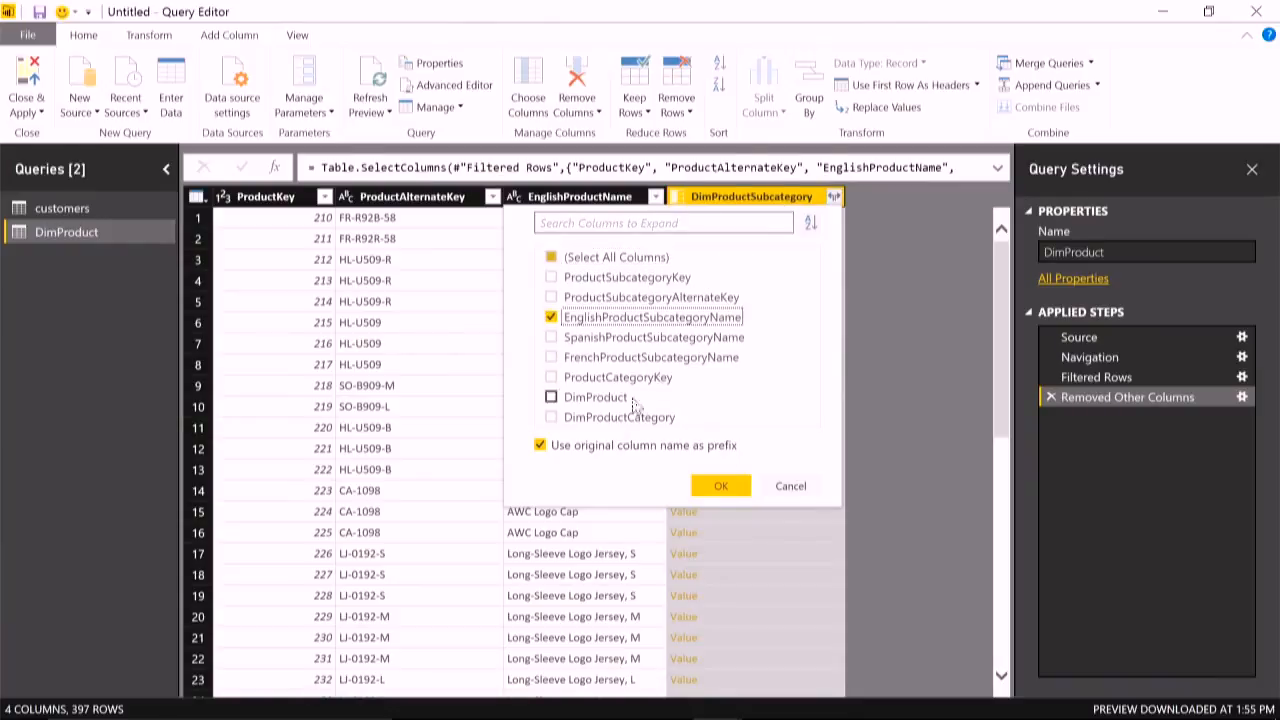
left_click(580, 420)
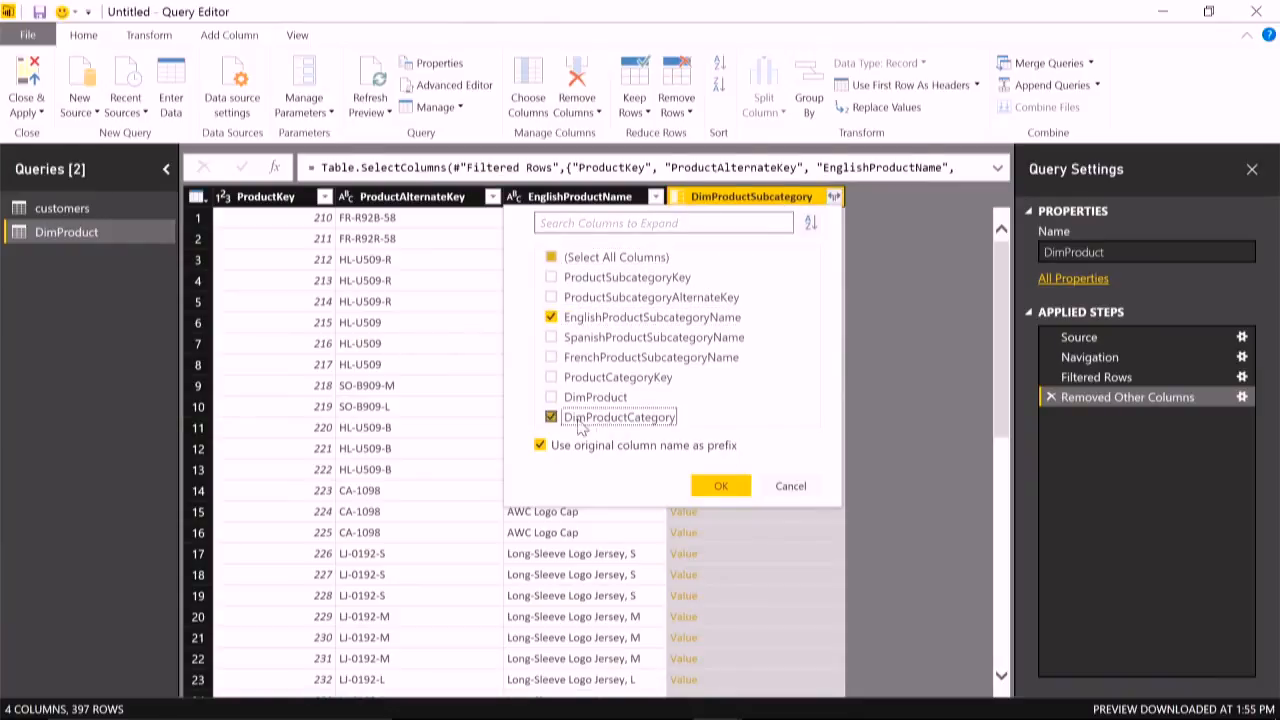
left_click(722, 486)
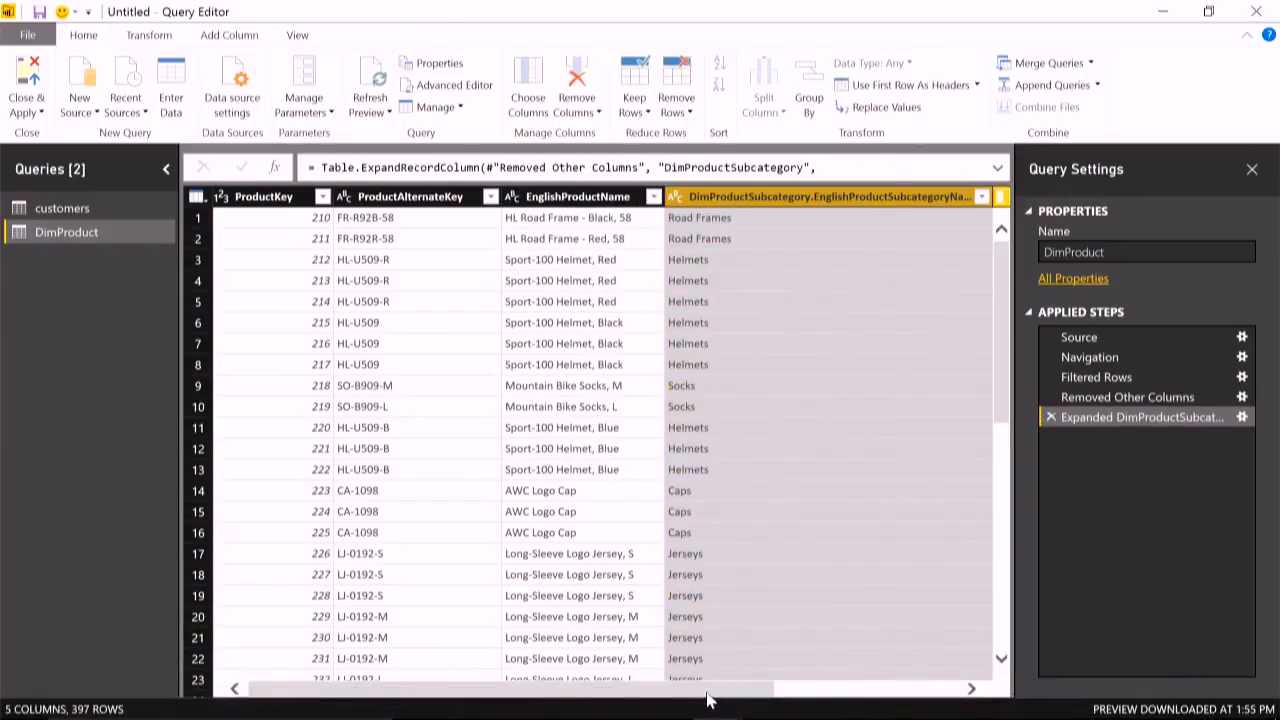
- Expand the DimProductSubcategory.DimProductCategory column to only EnglishProductCategoryName, keeping the original column name as prefix
left_click_drag(709, 689, 905, 690)
left_click(983, 197)
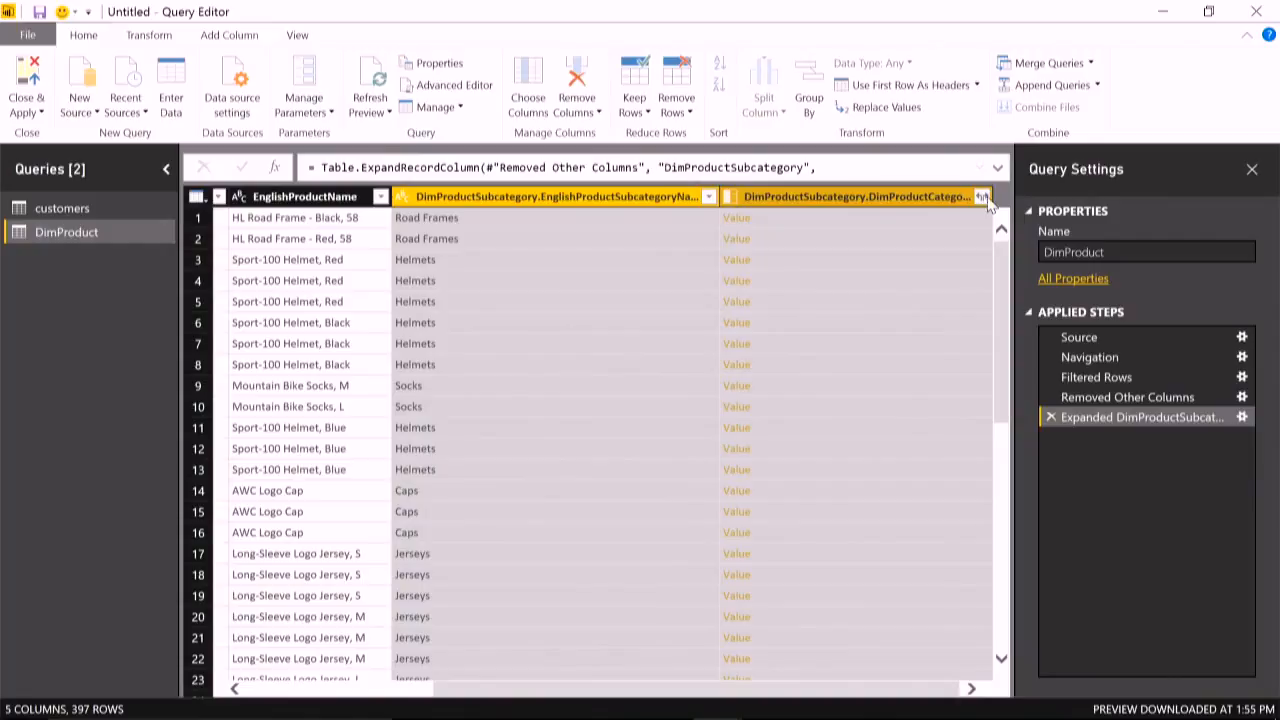
left_click(765, 257)
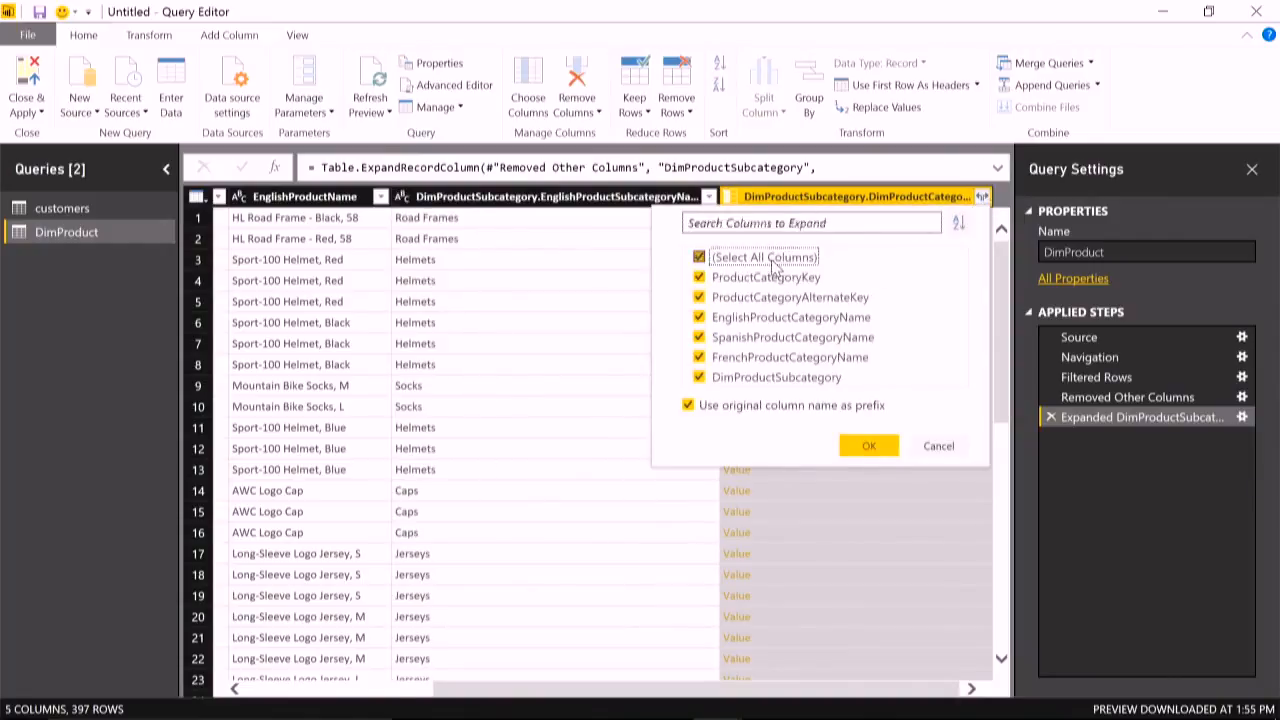
left_click(790, 319)
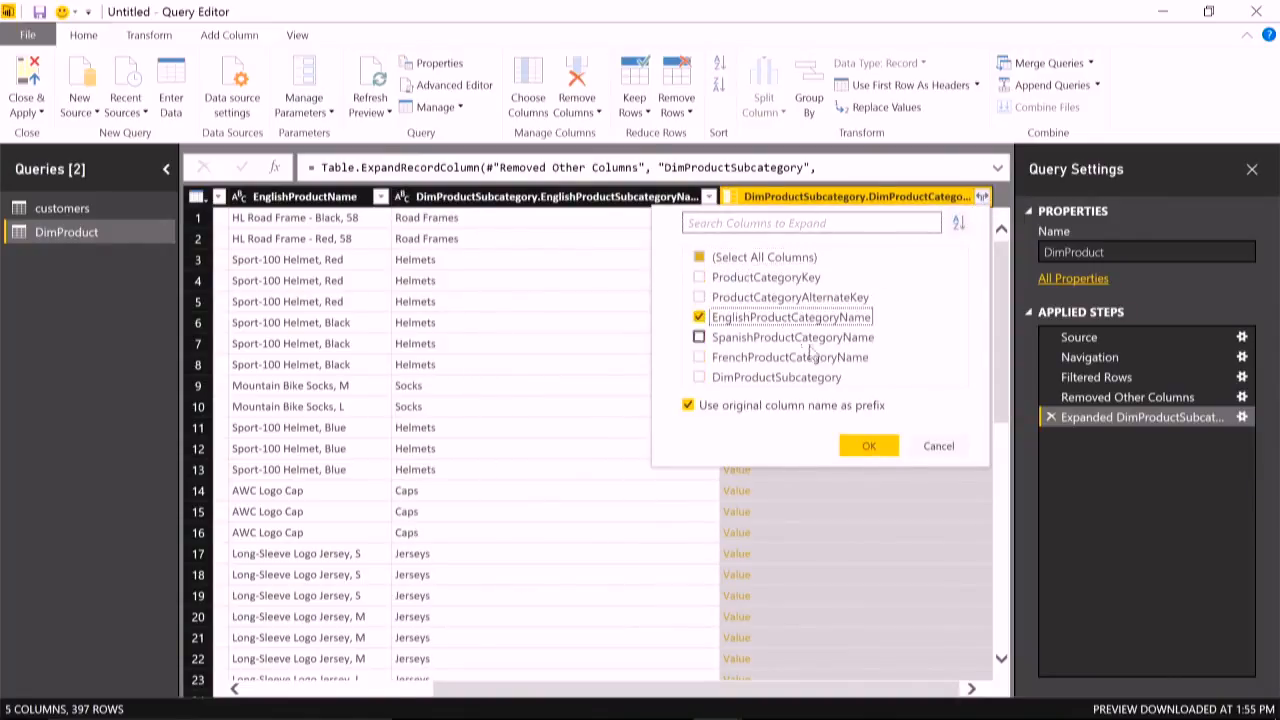
left_click(864, 447)
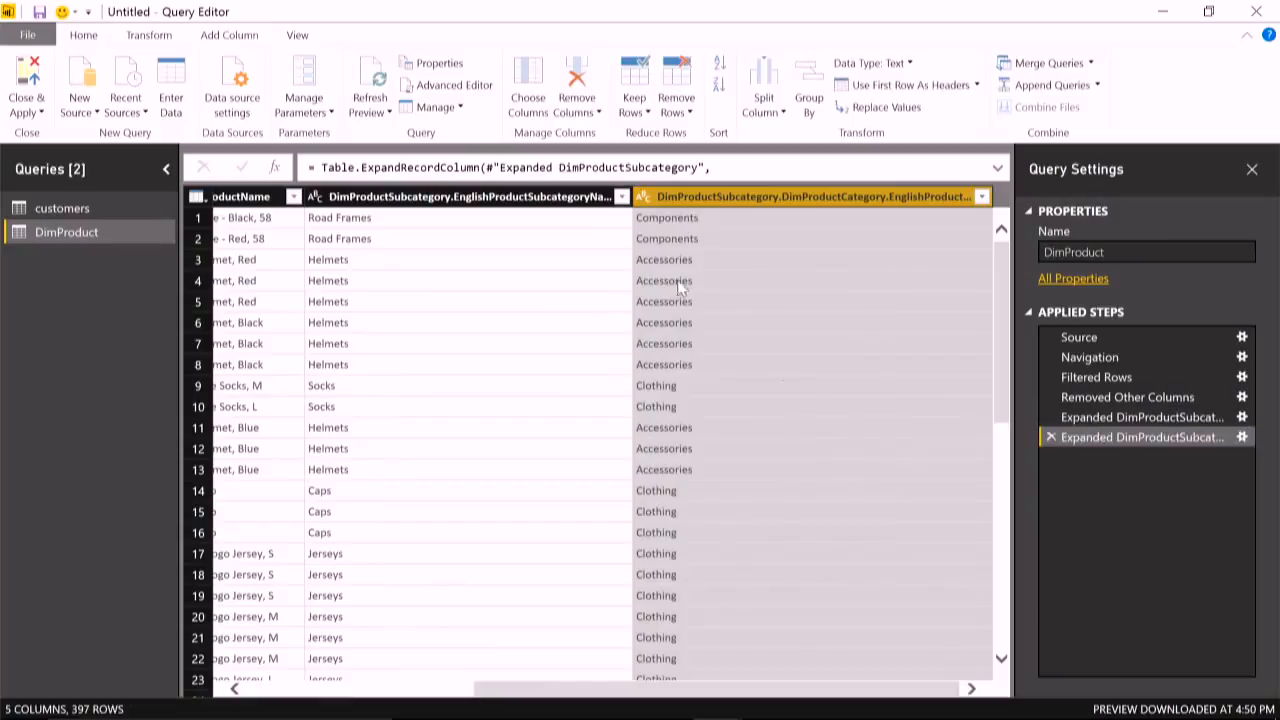
- Rename the expanded subcategory name column SubCat and the category name column Cat, and move Cat before SubCat
left_click(510, 197)
double_click(511, 197)
type("sUB")
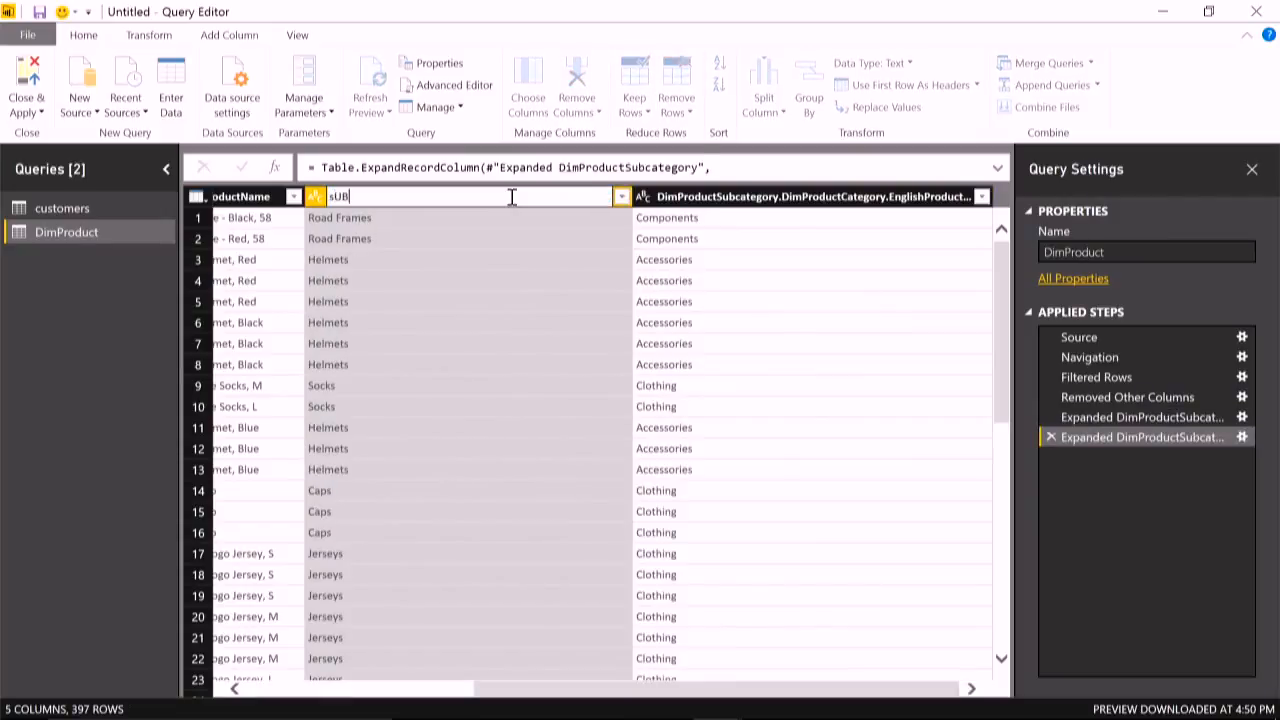
type("Cat")
key("Return")
double_click(776, 197)
type("Ca")
key("Return")
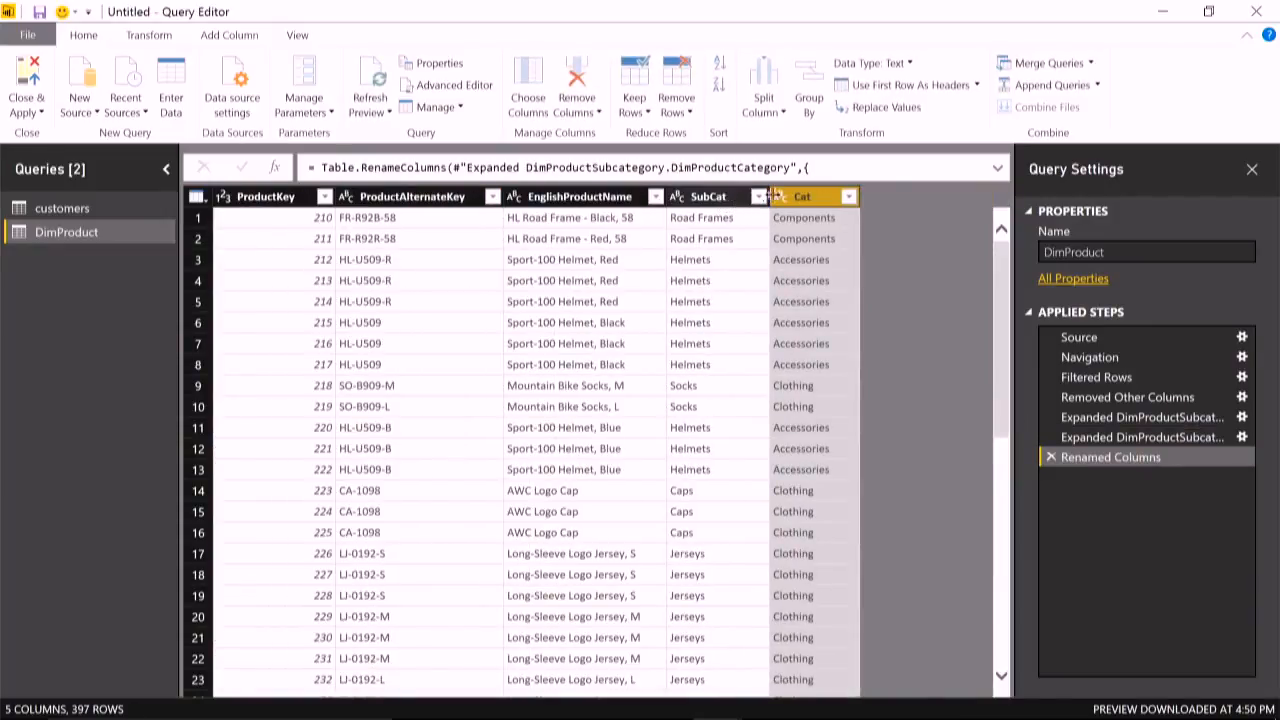
left_click_drag(805, 198, 725, 199)
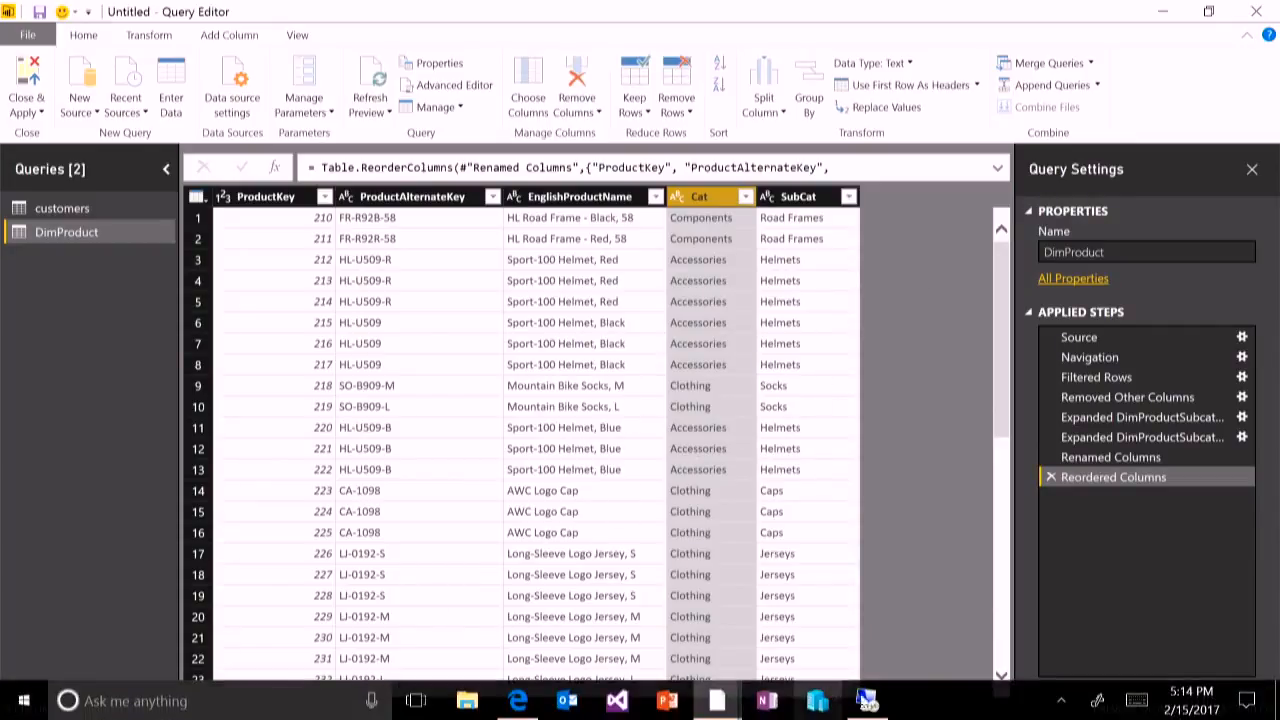
- Switch to the 10.10.10.10 remote desktop session and sign in with the account password
mouse_move(866, 700)
left_click(870, 663)
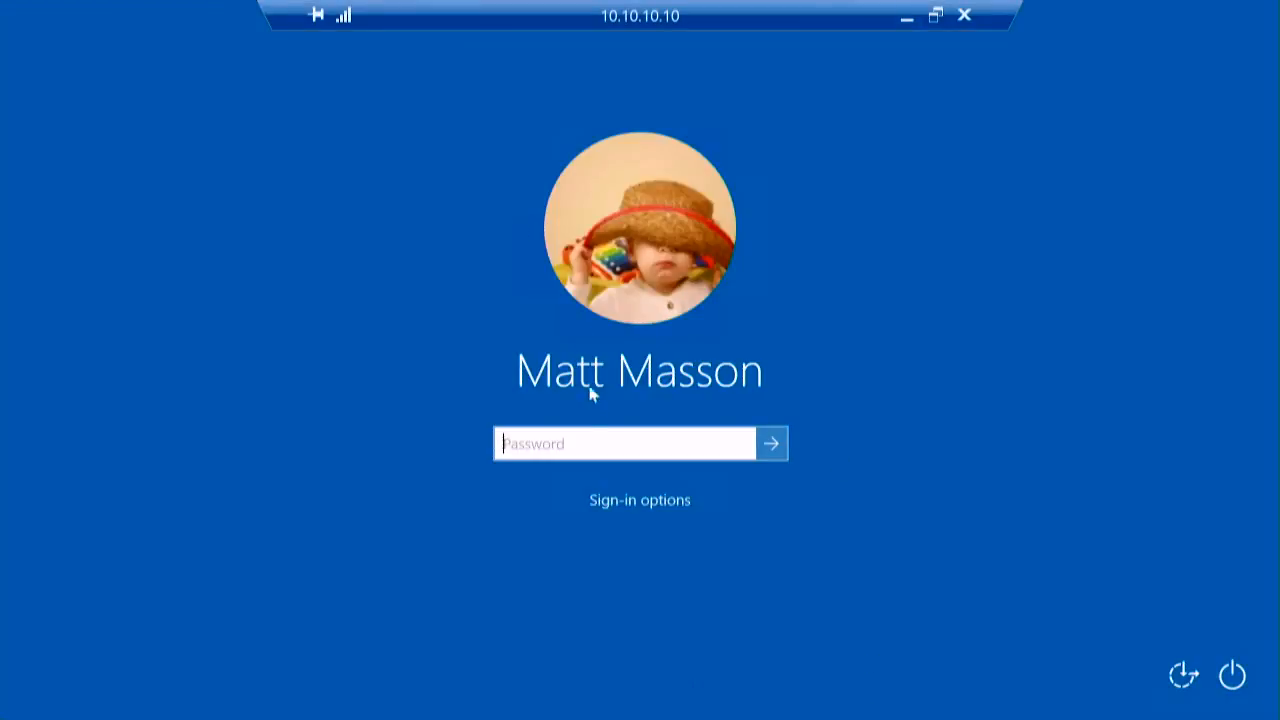
type("••••••••")
key("Return")
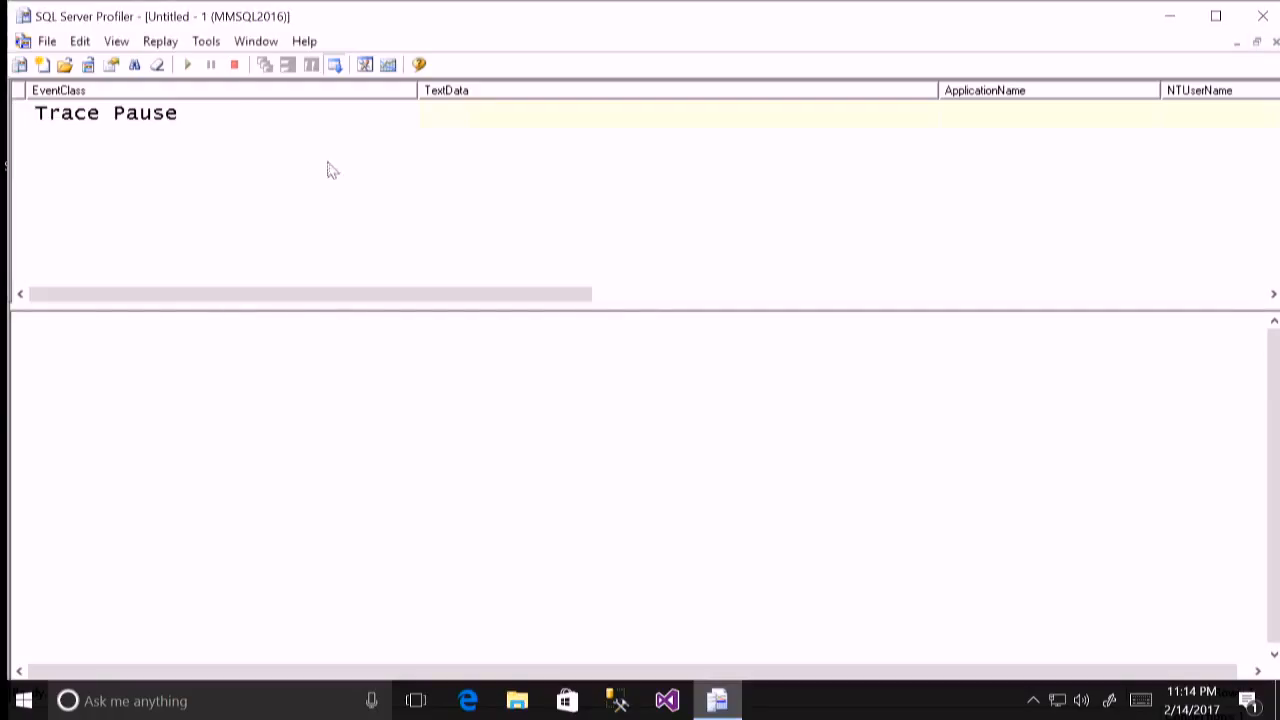
- Start the paused SQL Server Profiler trace and switch back to the Power BI Query Editor
left_click(187, 64)
mouse_move(737, 22)
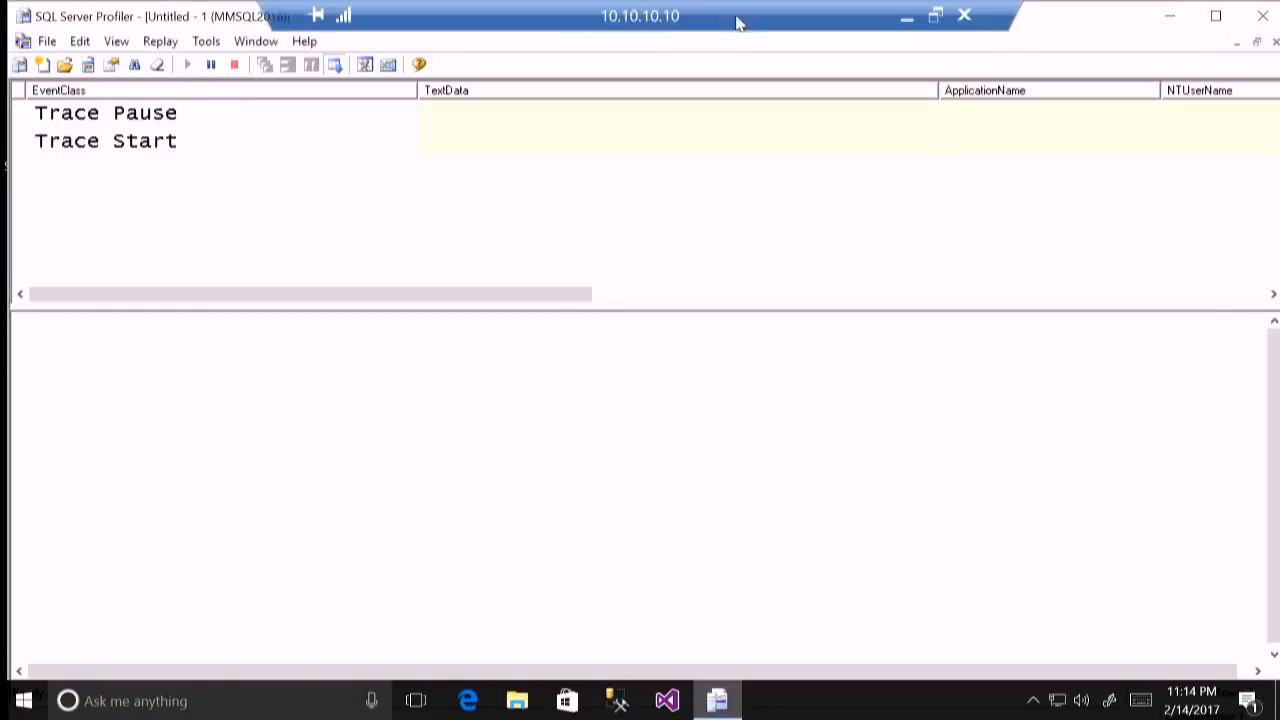
left_click(906, 16)
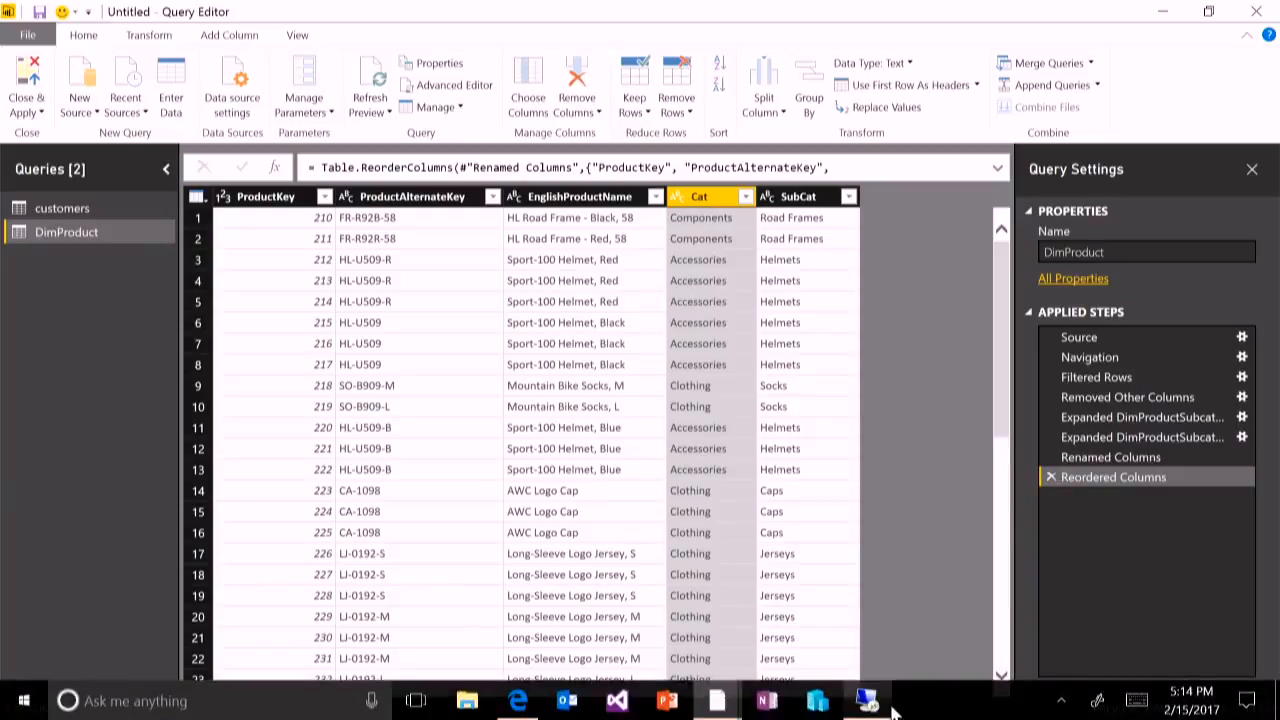
- Switch to the SQL Server Profiler trace and show the full text of a captured "select top 4096" batch
left_click(880, 706)
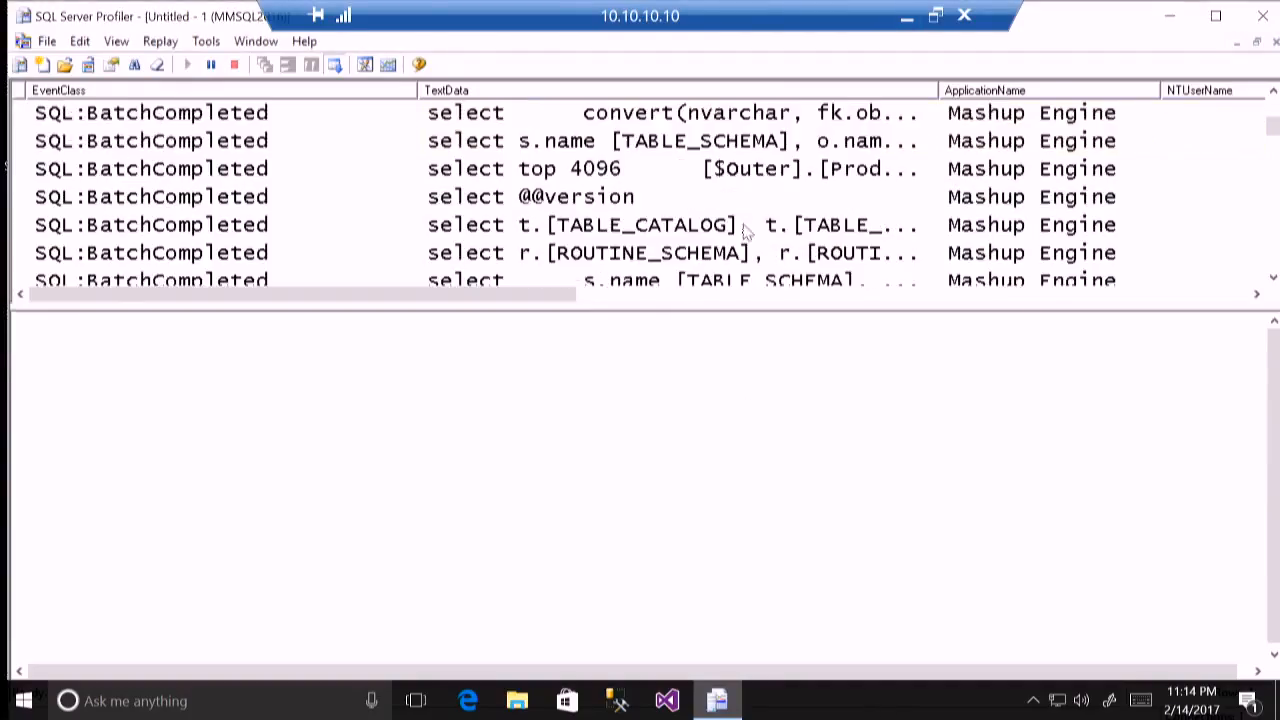
left_click(1273, 278)
left_click(1273, 278)
left_click(1273, 278)
left_click(1273, 278)
left_click(1273, 278)
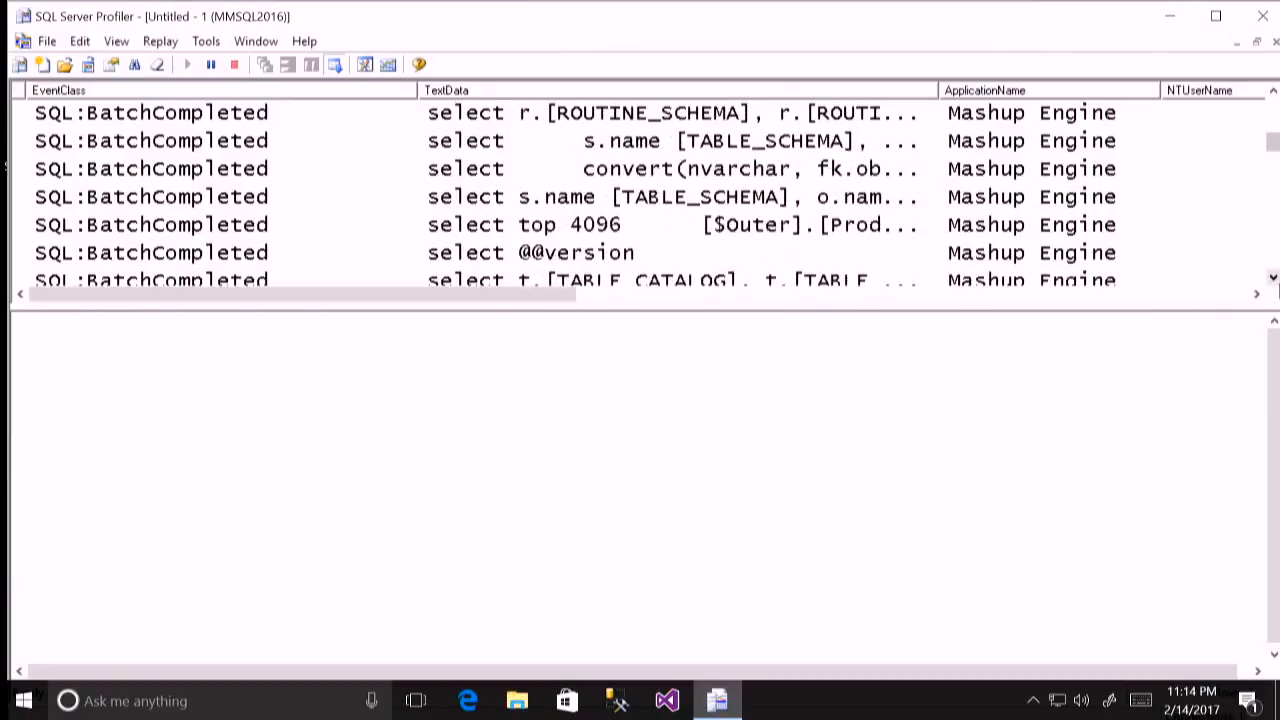
left_click(1273, 278)
left_click(865, 198)
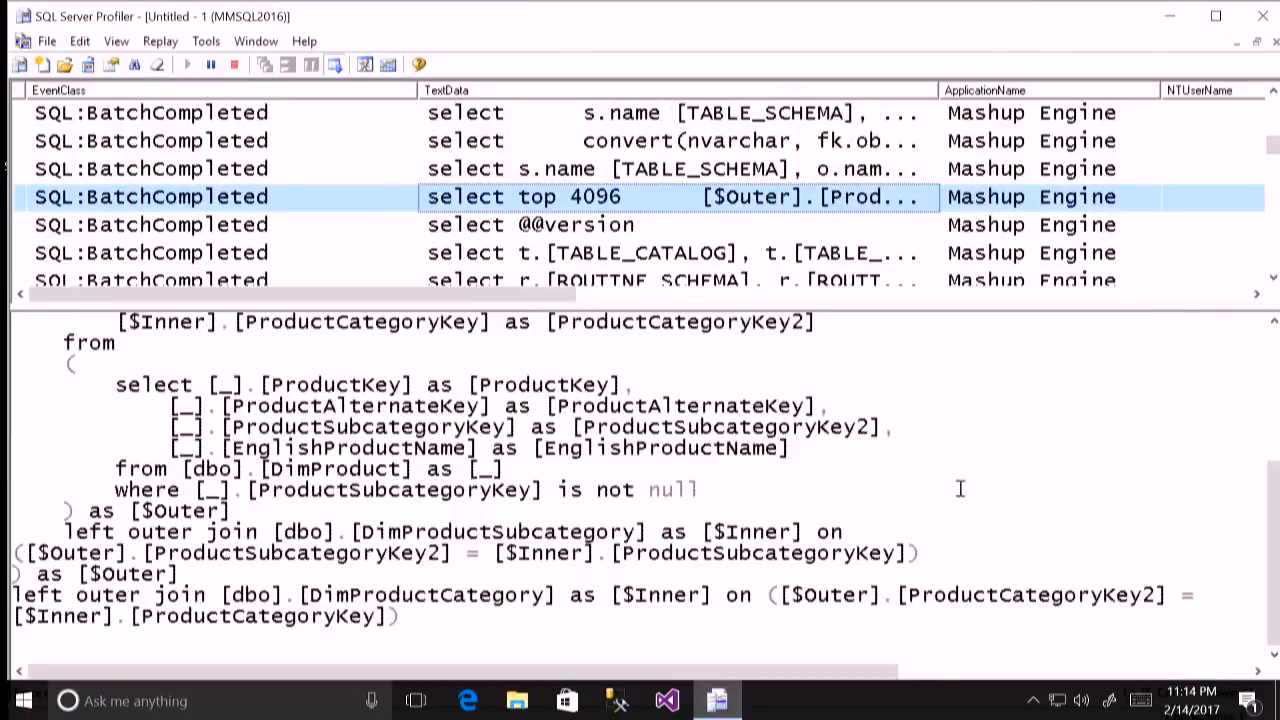
- Examine the captured query's selected columns, not-null filter and left outer joins, and return to the Power BI Query Editor
left_click_drag(636, 306, 636, 264)
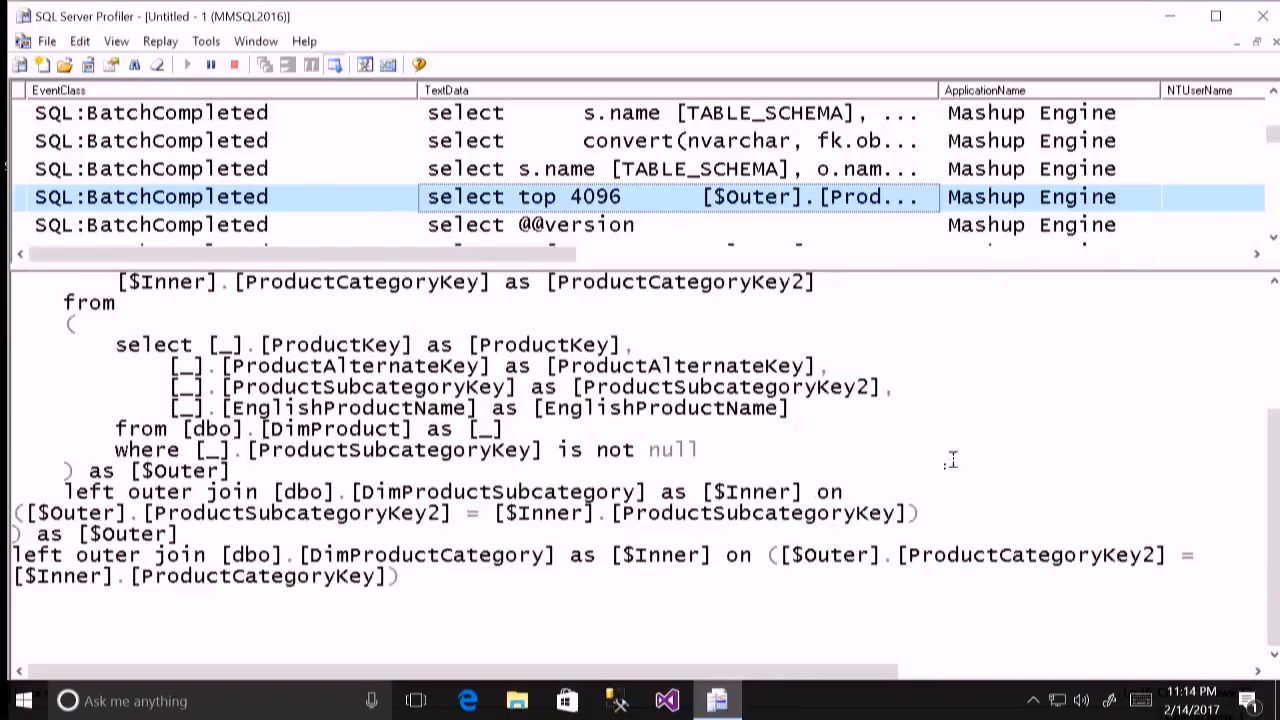
left_click_drag(1273, 486, 1275, 374)
left_click_drag(662, 387, 18, 304)
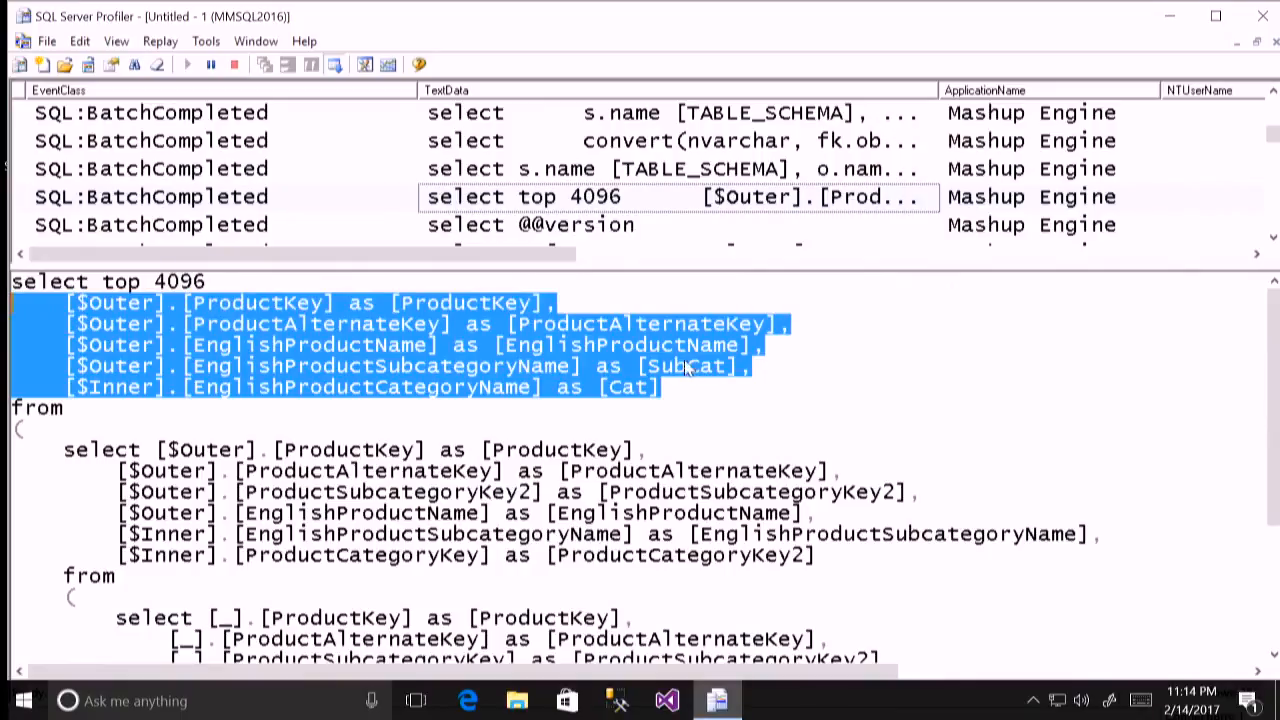
left_click(624, 387)
scroll(777, 416, "down", 1)
left_click_drag(1275, 435, 1277, 574)
left_click_drag(686, 546, 352, 546)
left_click(725, 530)
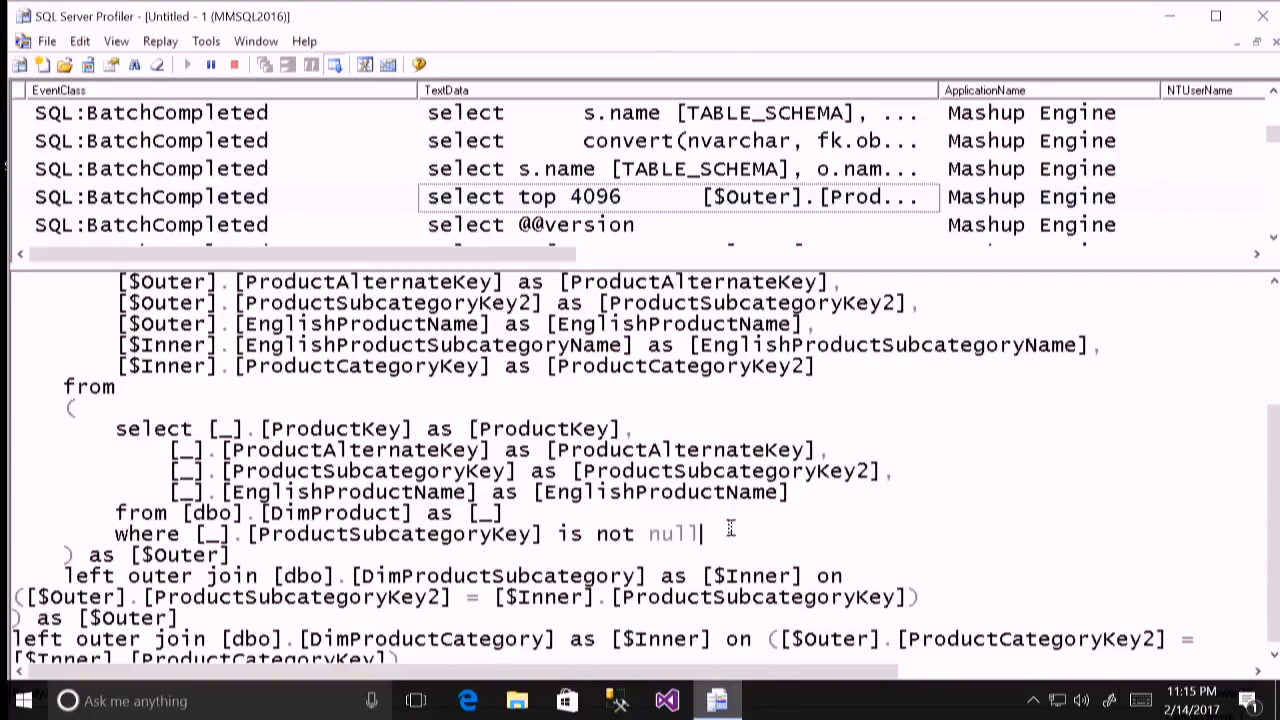
scroll(381, 555, "down", 1)
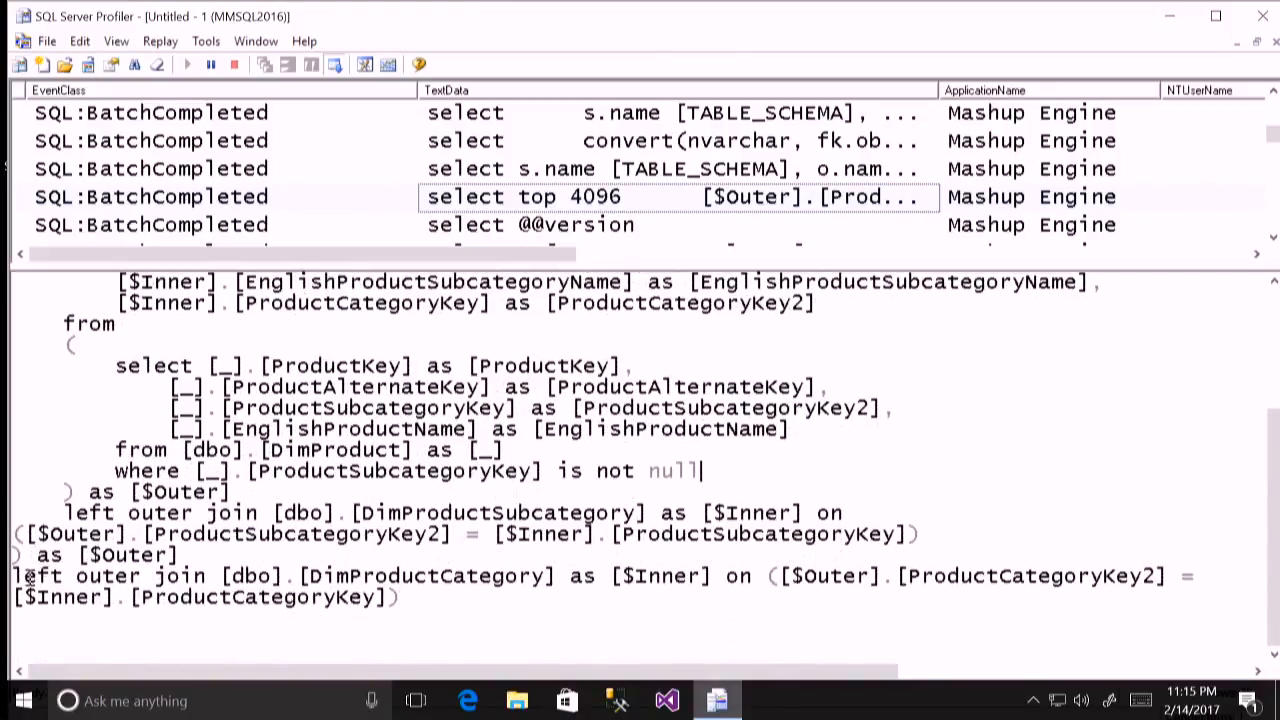
left_click_drag(25, 576, 117, 576)
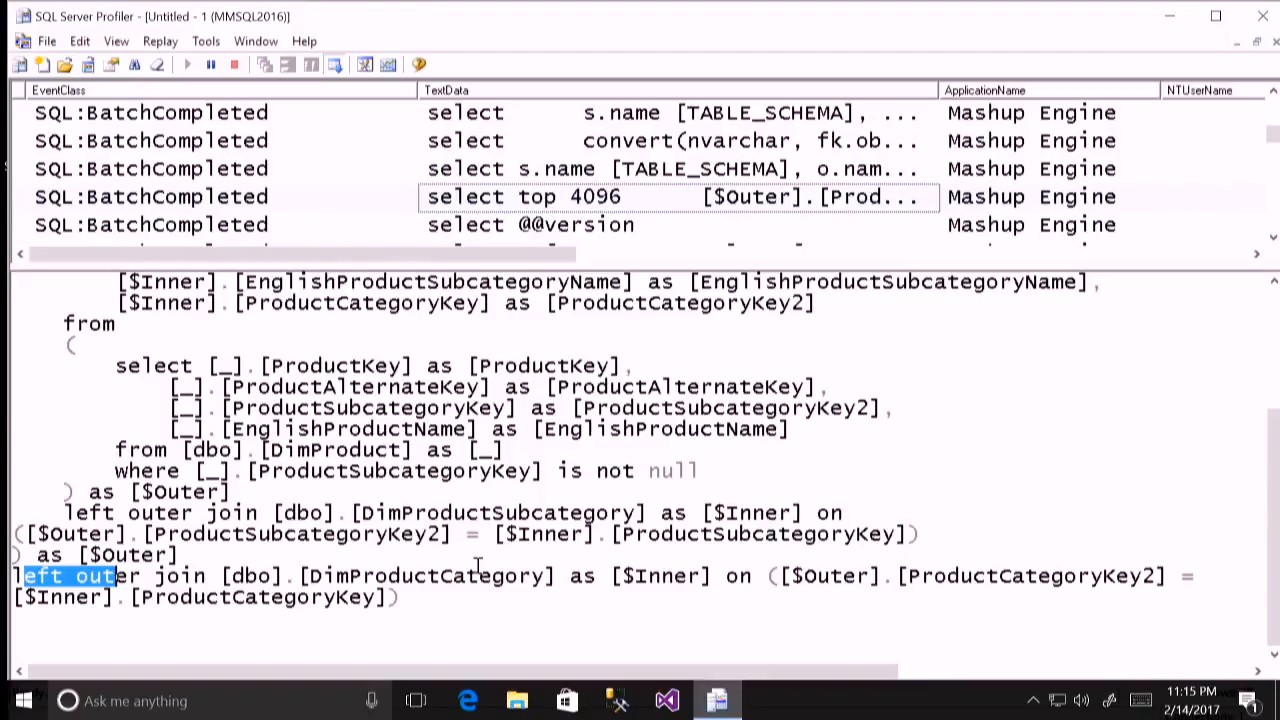
mouse_move(897, 10)
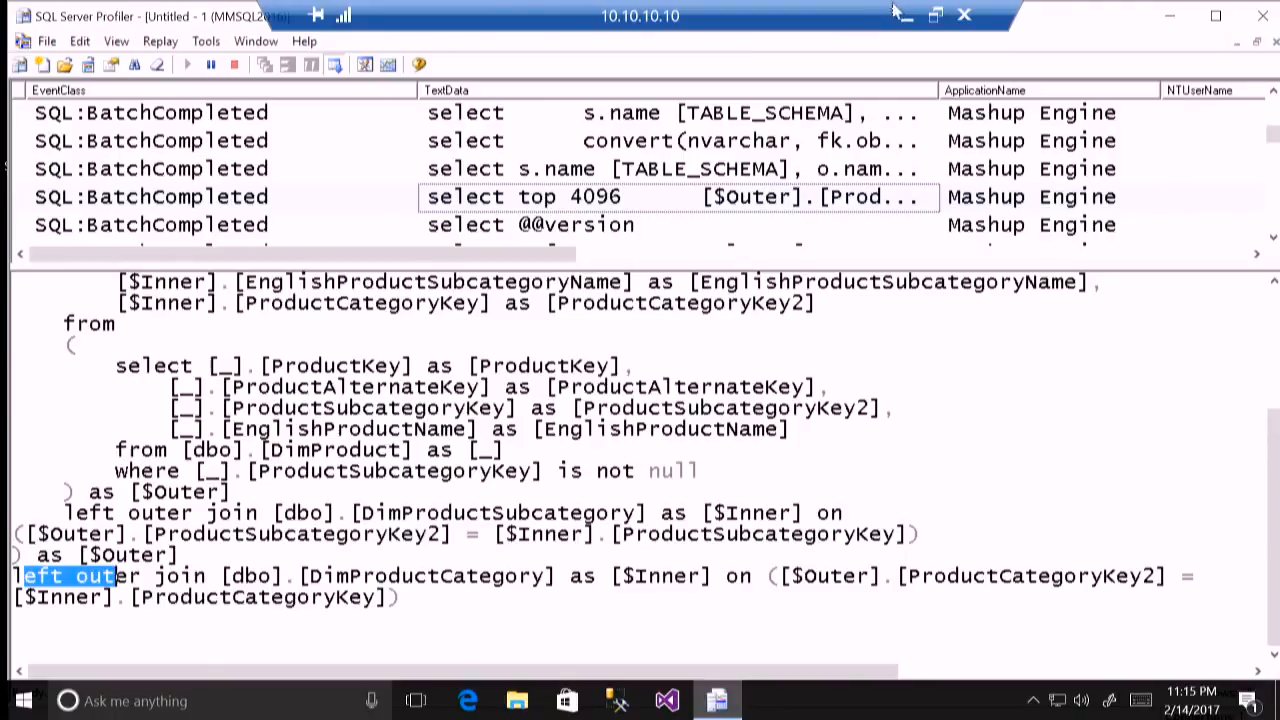
left_click(910, 15)
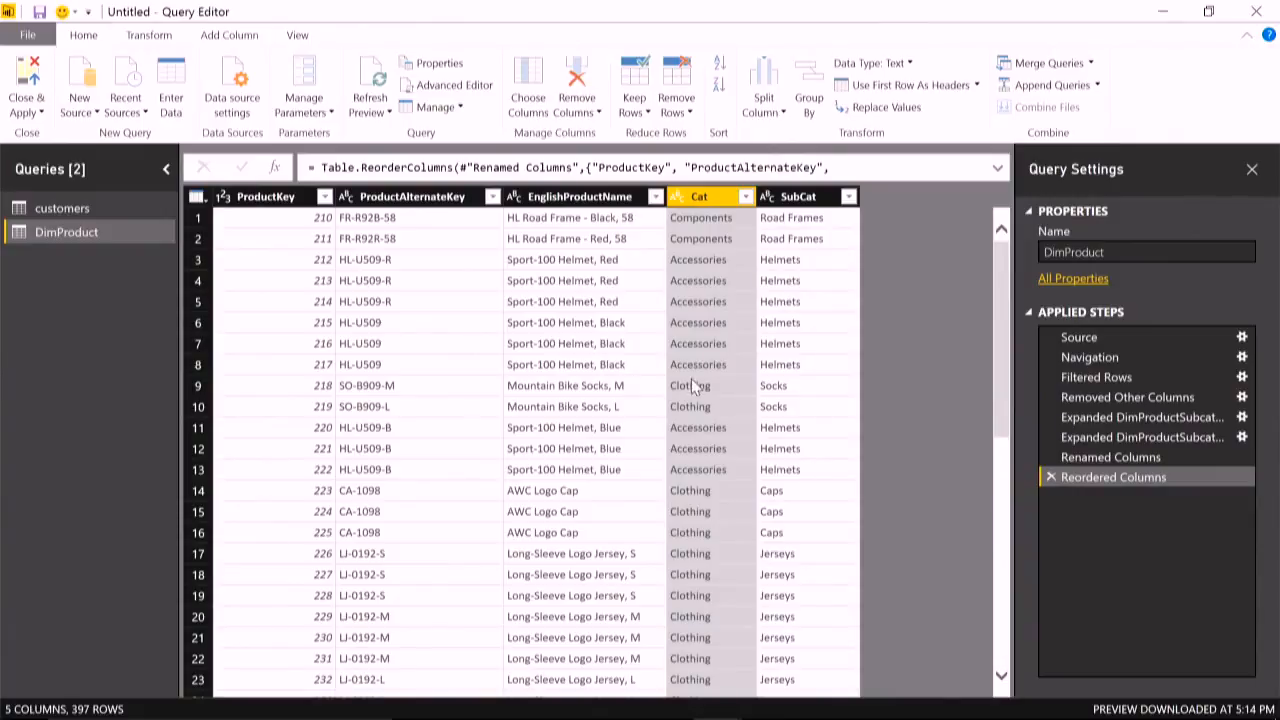
- Import the Data sheet of the recently used Sales2005.xlsx workbook as a new query
left_click(88, 110)
left_click(120, 114)
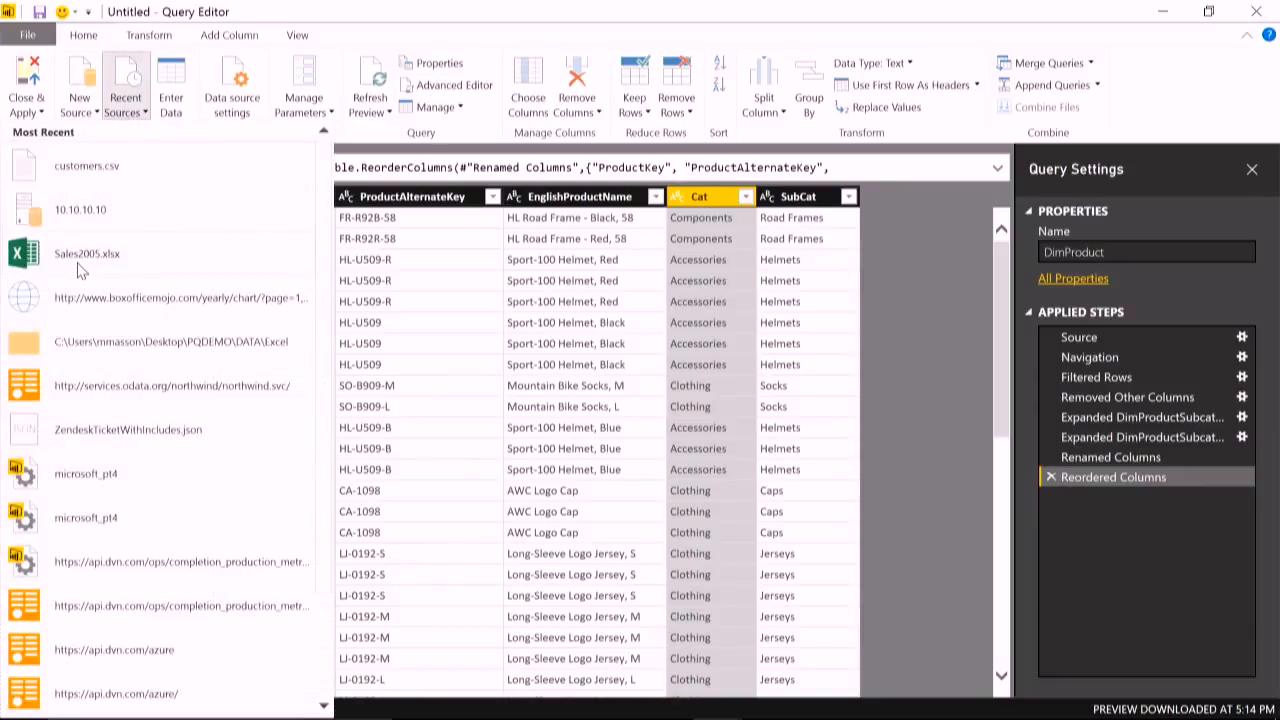
key("Escape")
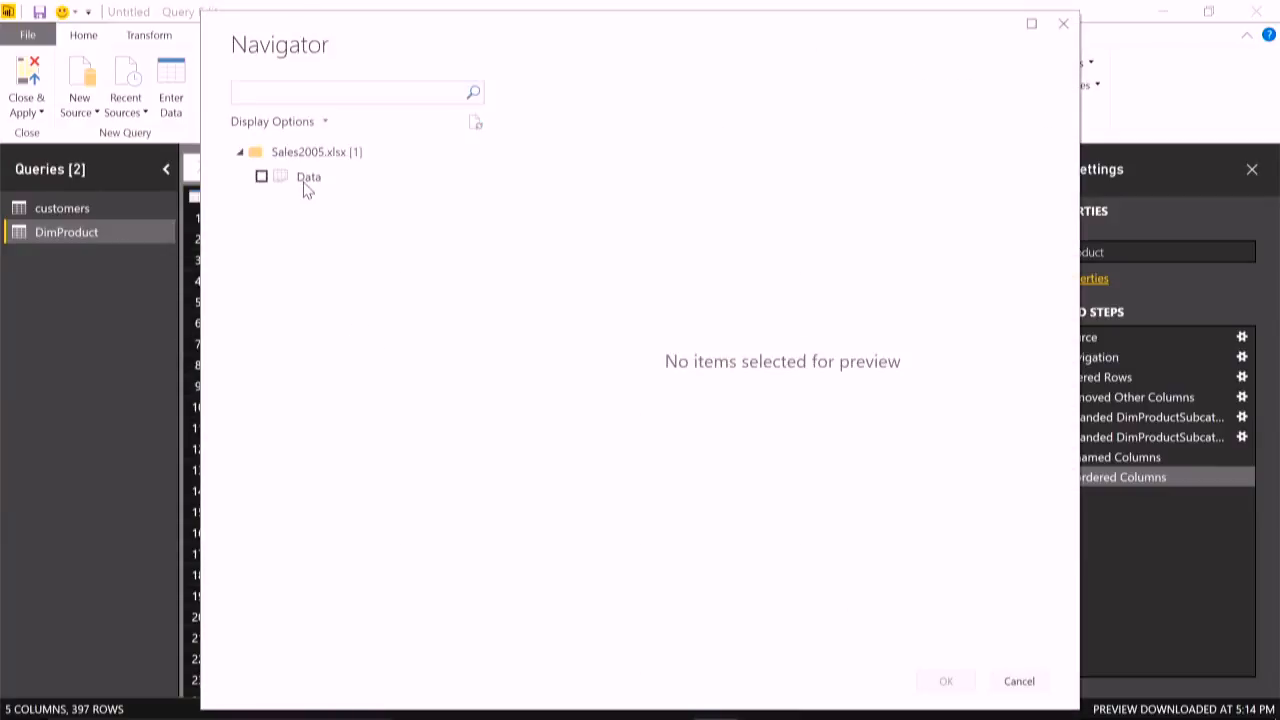
left_click(306, 186)
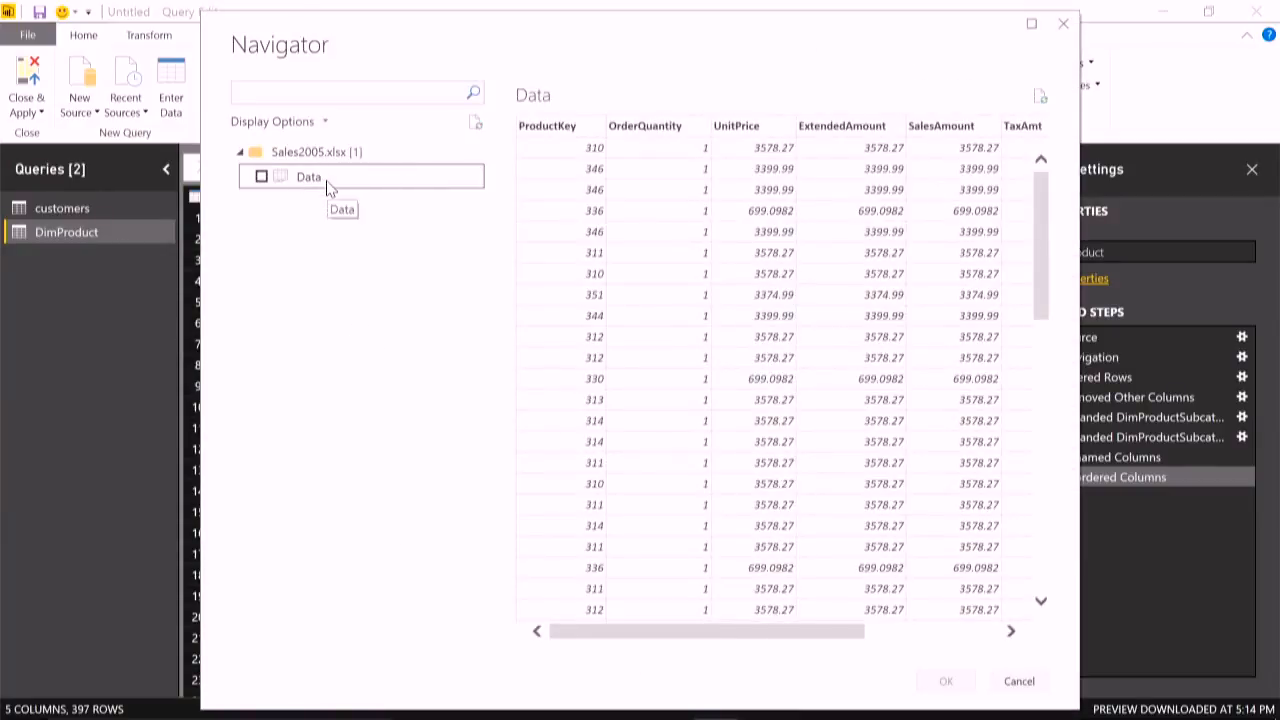
left_click(262, 177)
left_click(946, 681)
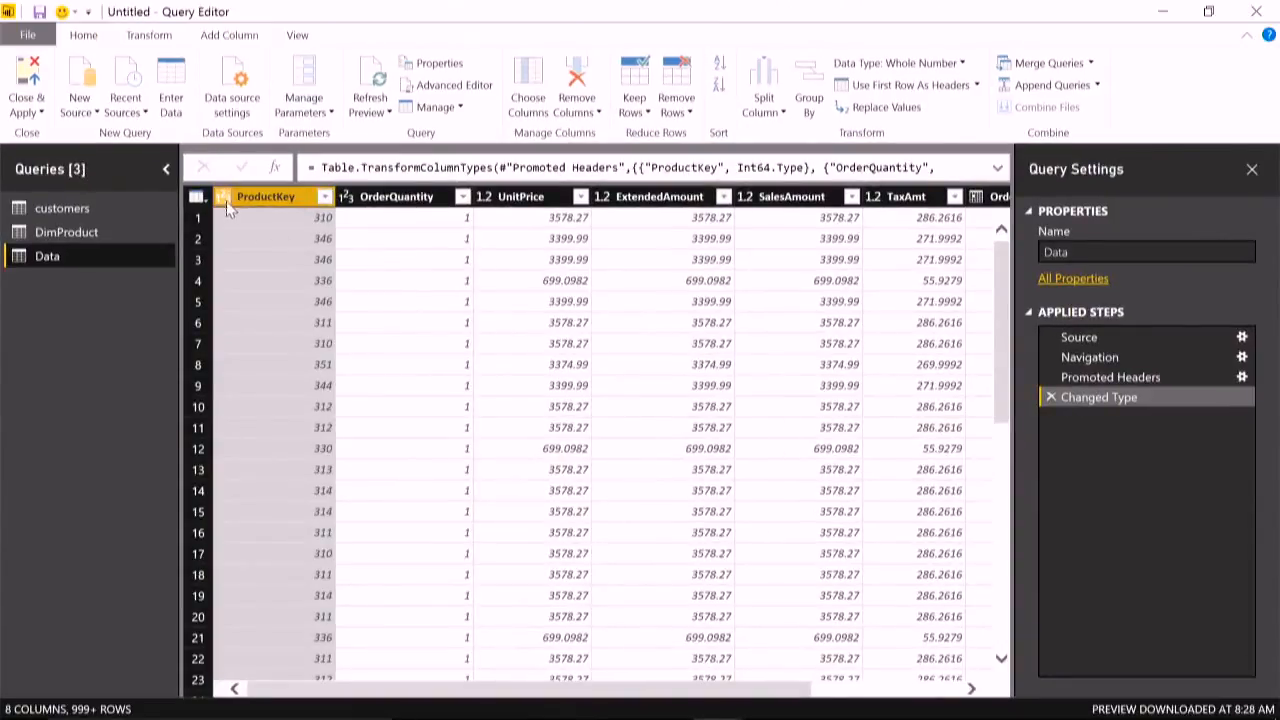
- Merge the Data query with DimProduct on ProductKey using the Inner (only matching rows) join kind
left_click(1036, 64)
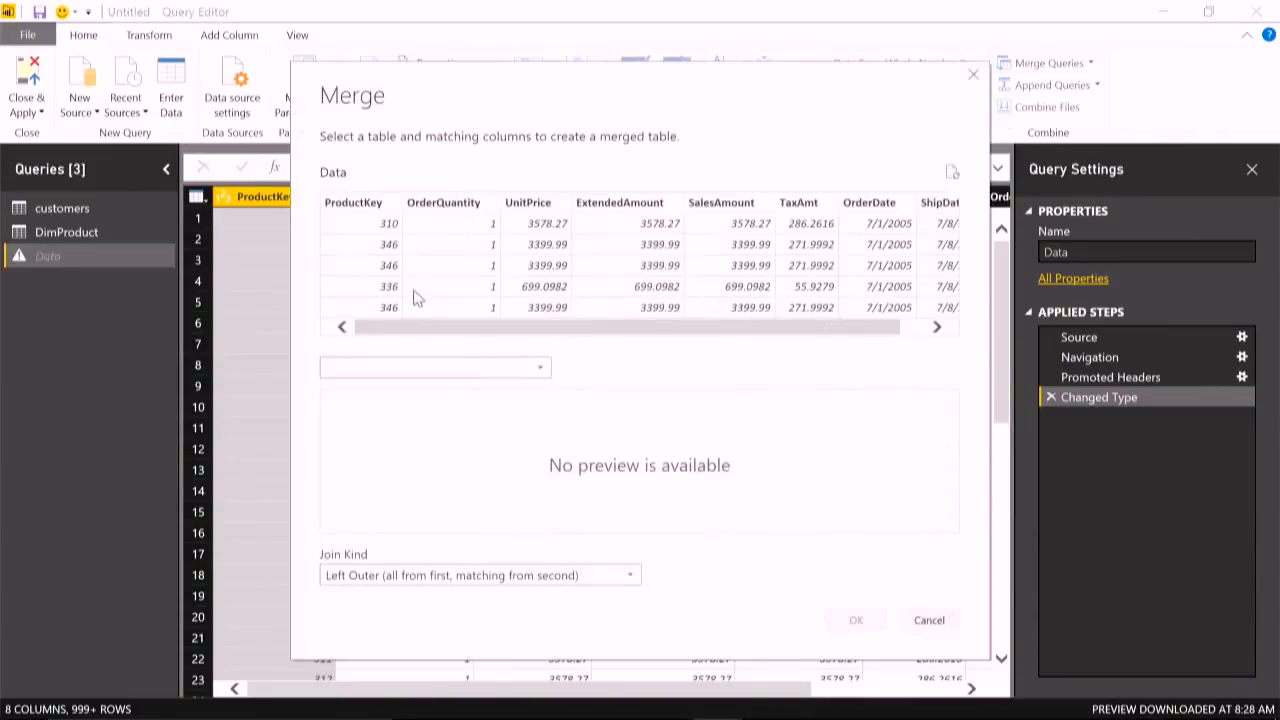
left_click(345, 207)
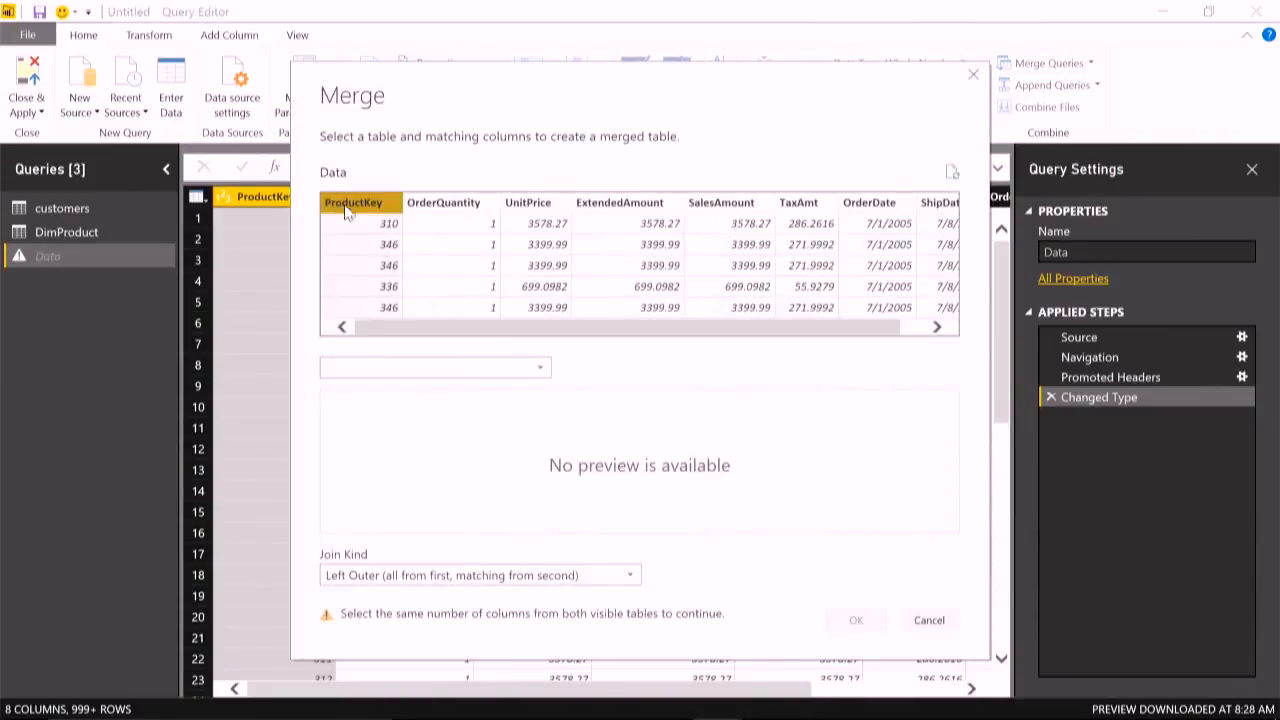
left_click(463, 369)
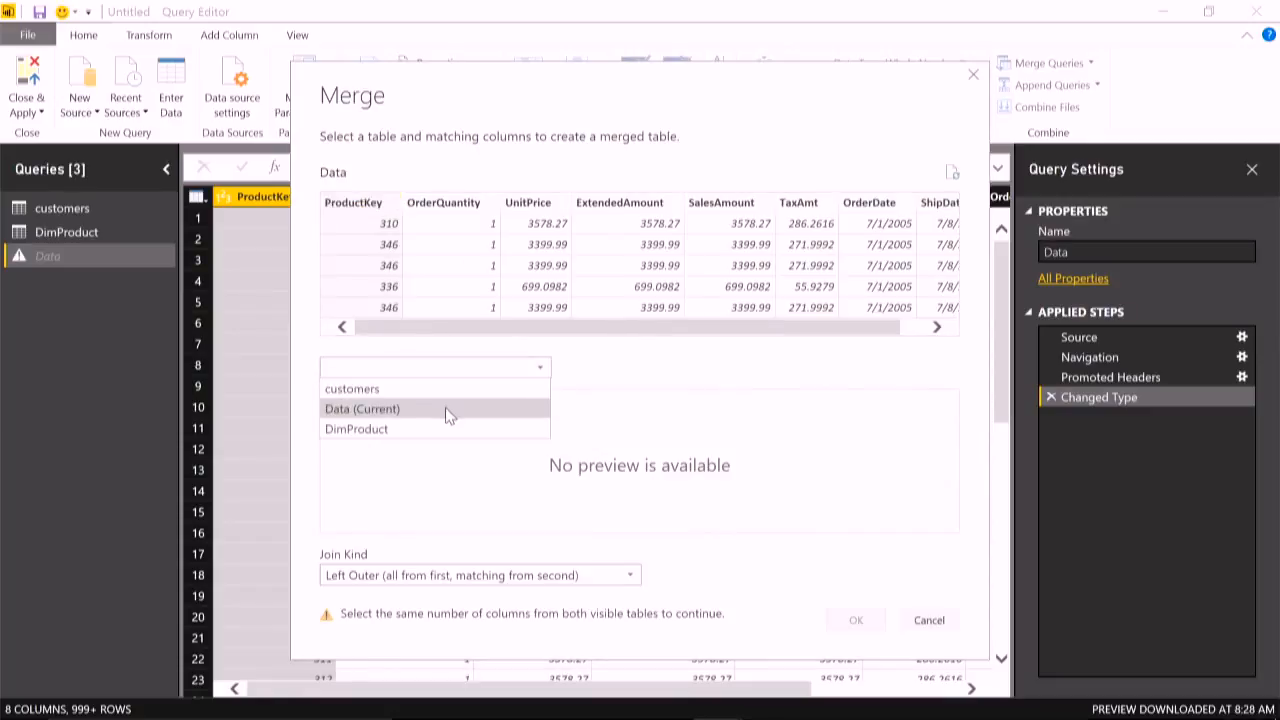
left_click(434, 430)
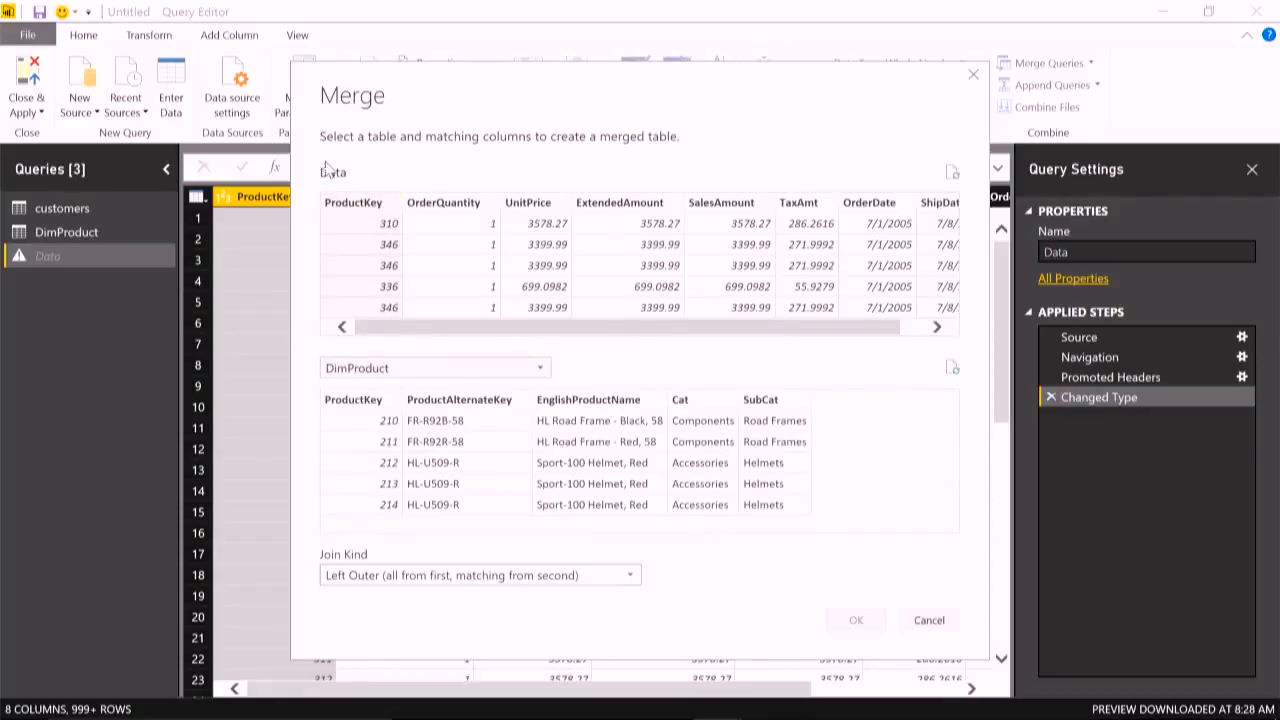
left_click(375, 400)
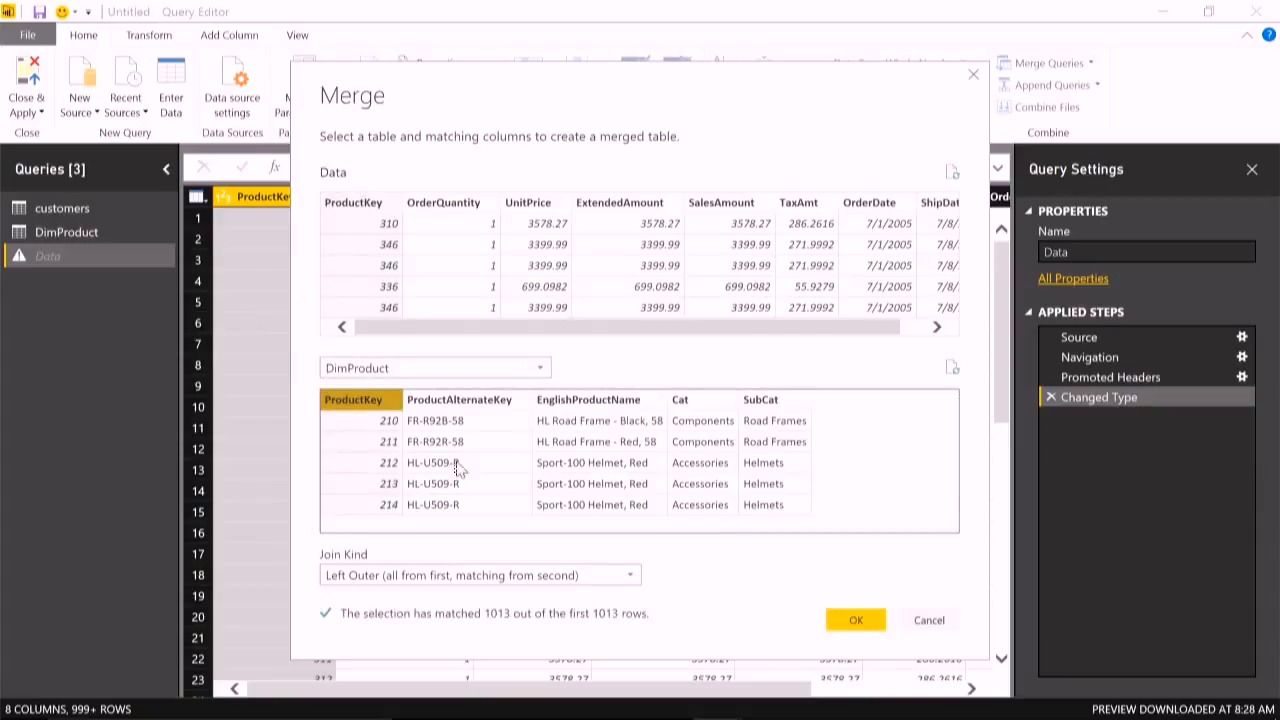
left_click(590, 577)
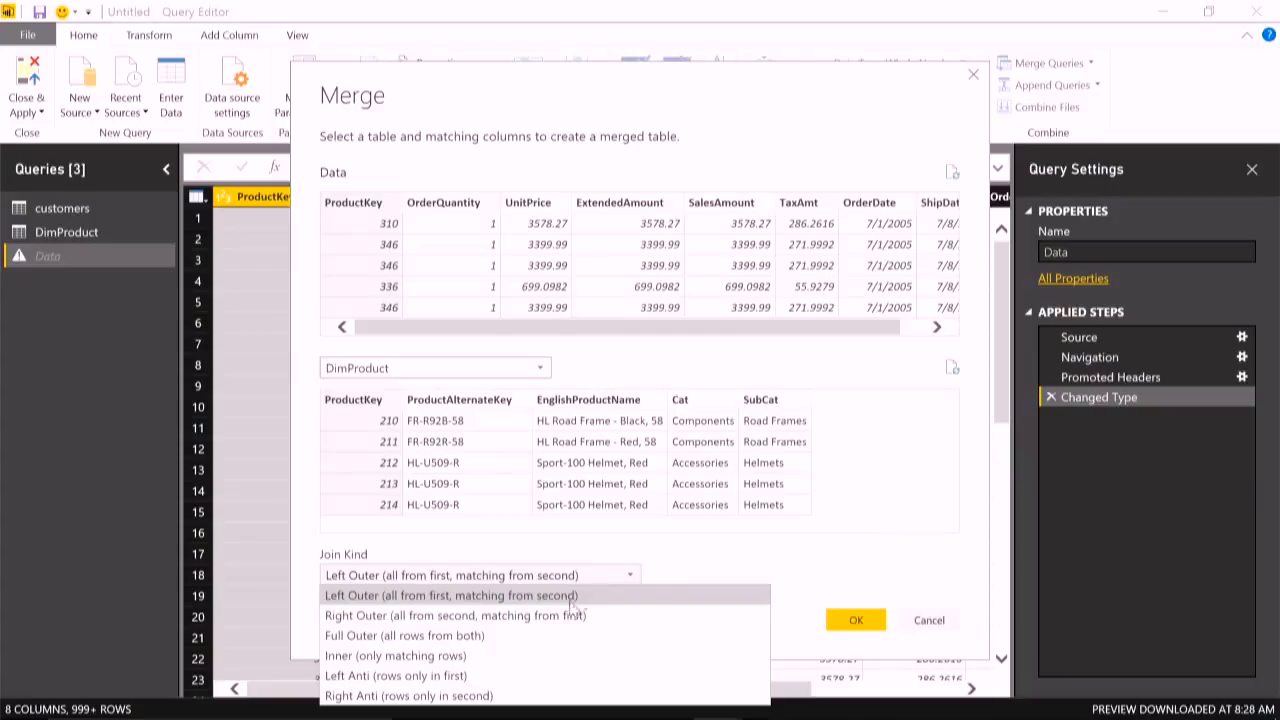
left_click(545, 655)
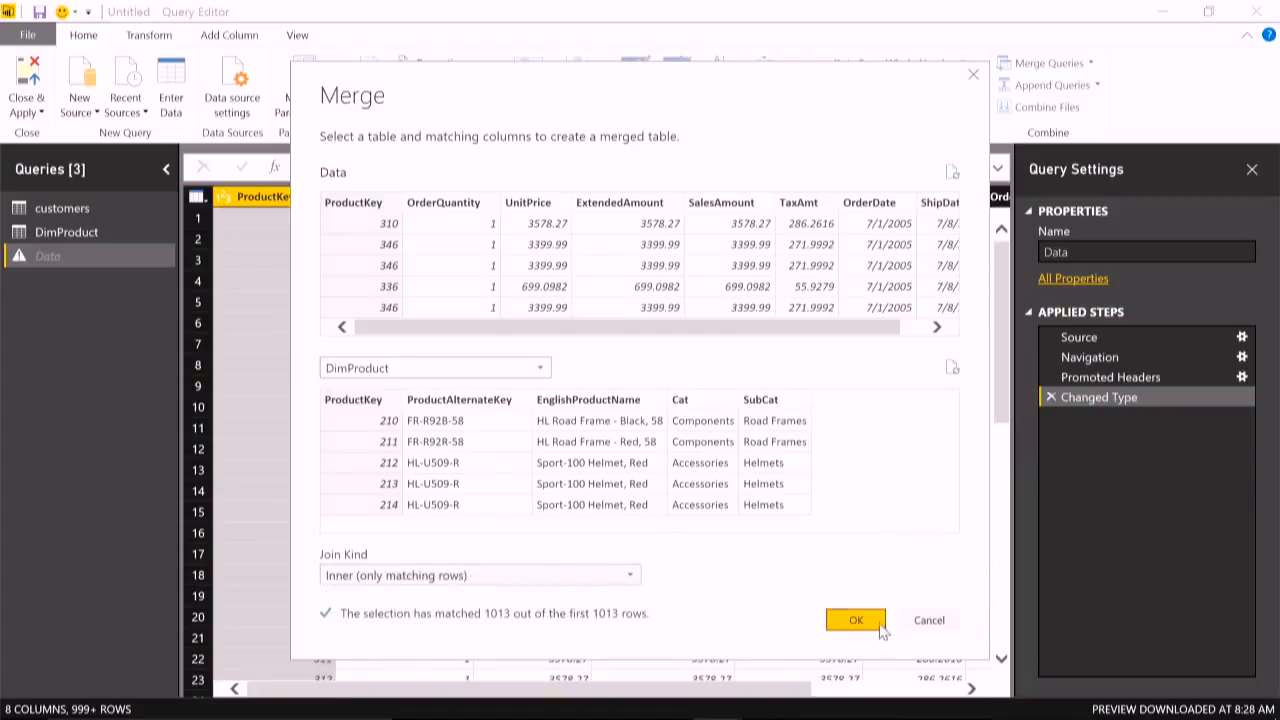
left_click(843, 622)
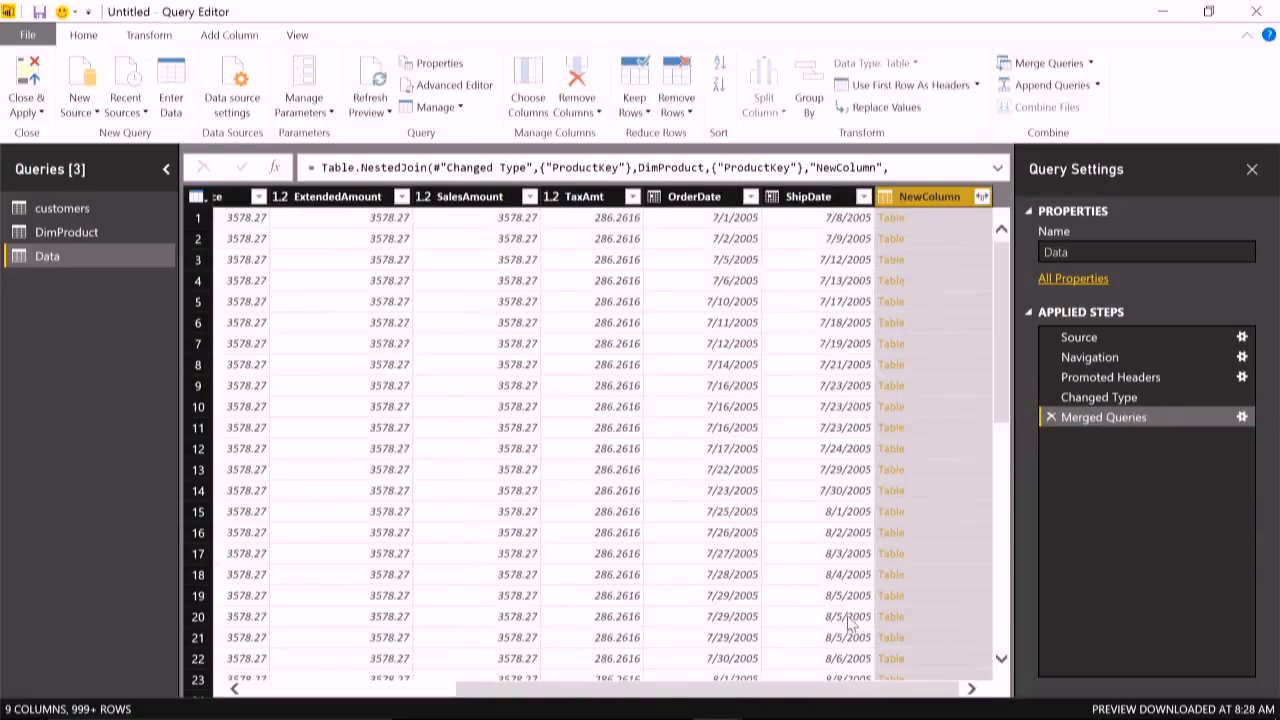
- Preview NewColumn's first nested table and expand the column to EnglishProductName, Cat and SubCat without the original column name as prefix
left_click(980, 220)
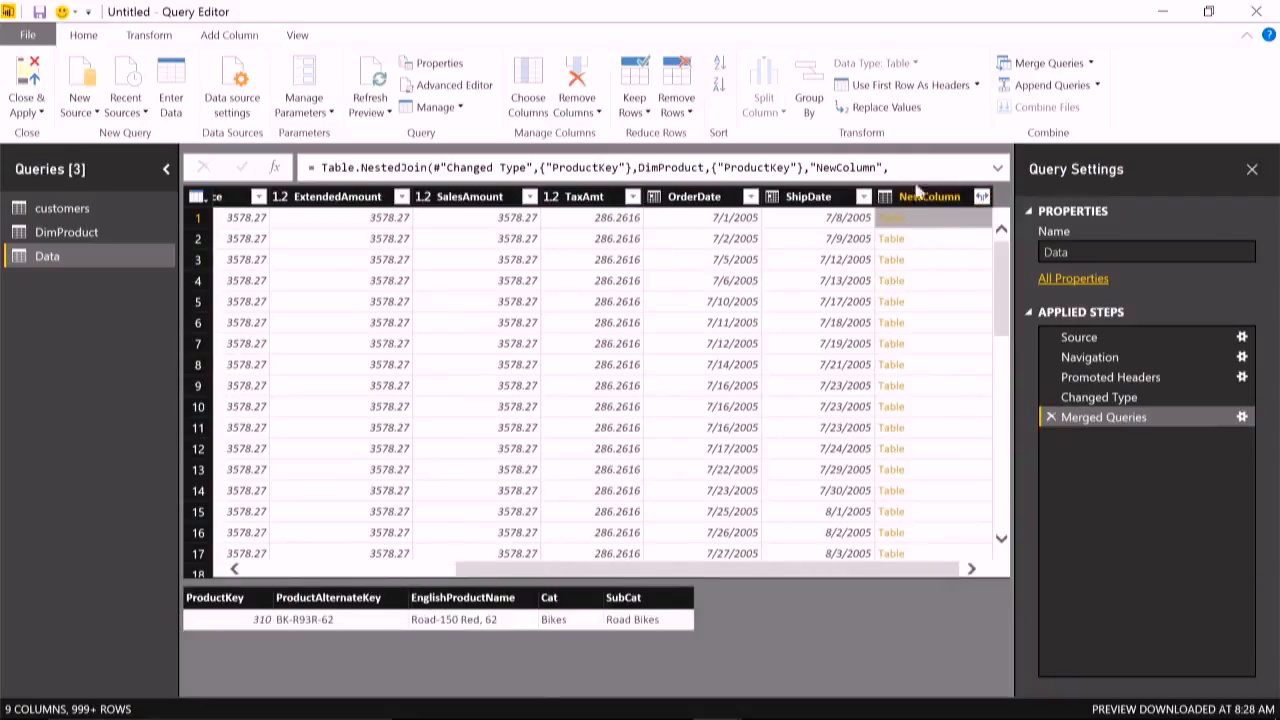
left_click(983, 197)
left_click(699, 277)
left_click(733, 408)
left_click(758, 339)
left_click(722, 358)
left_click(730, 377)
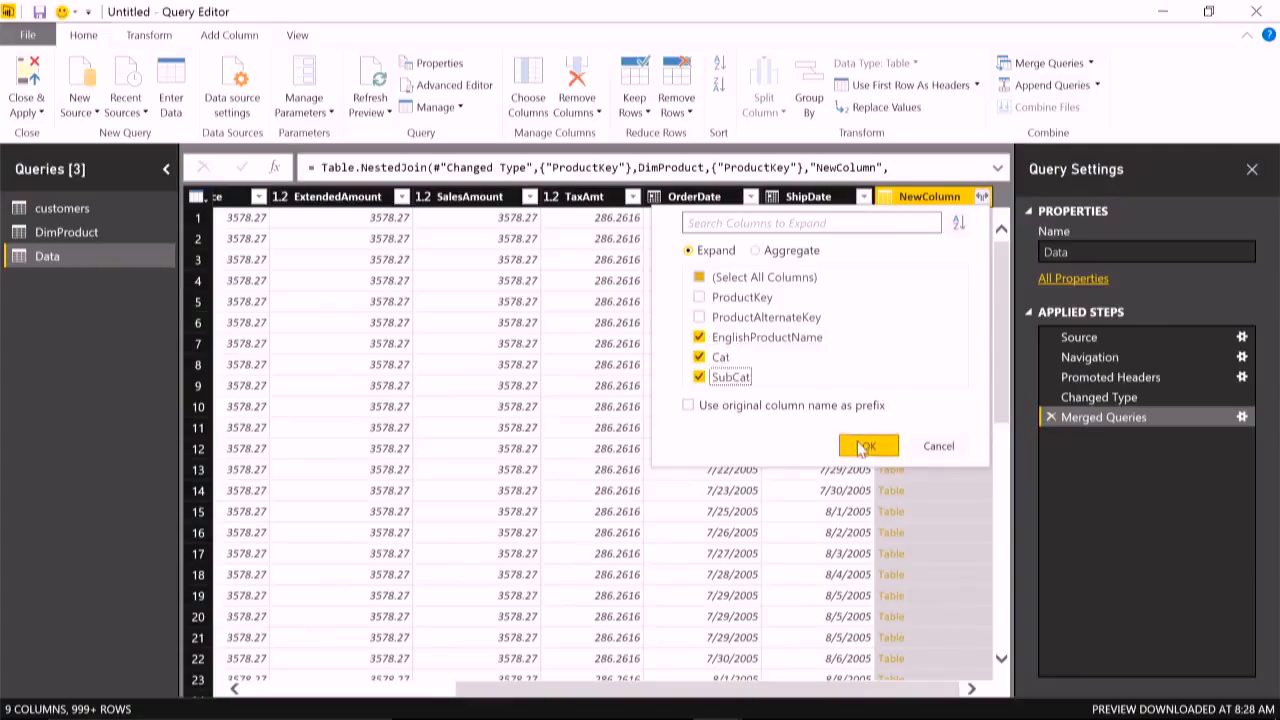
left_click(866, 446)
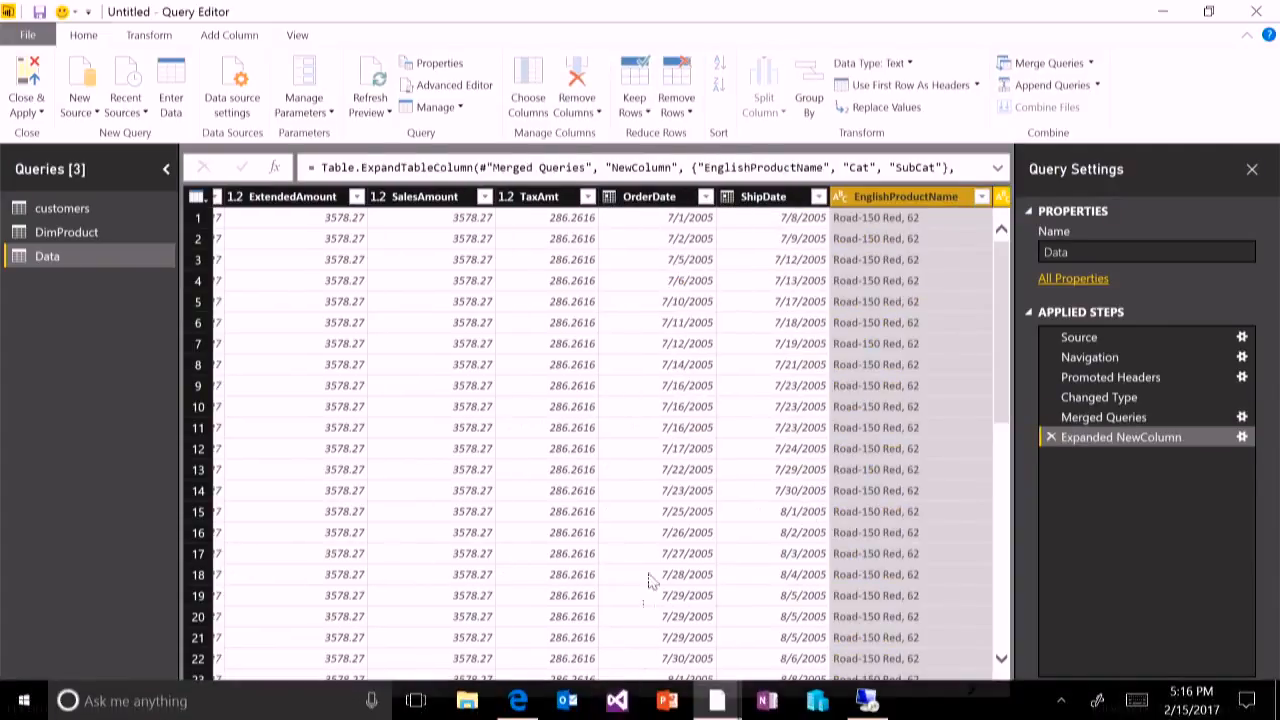
left_click_drag(647, 697, 774, 694)
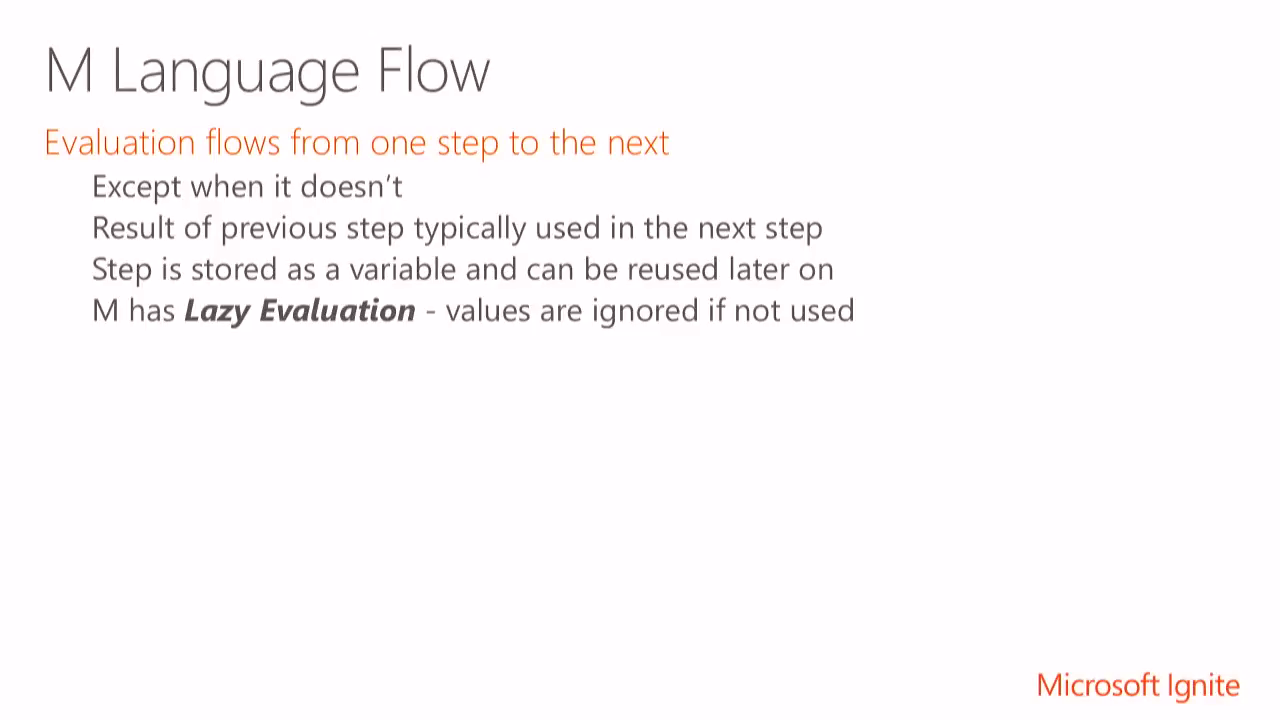
key("Right")
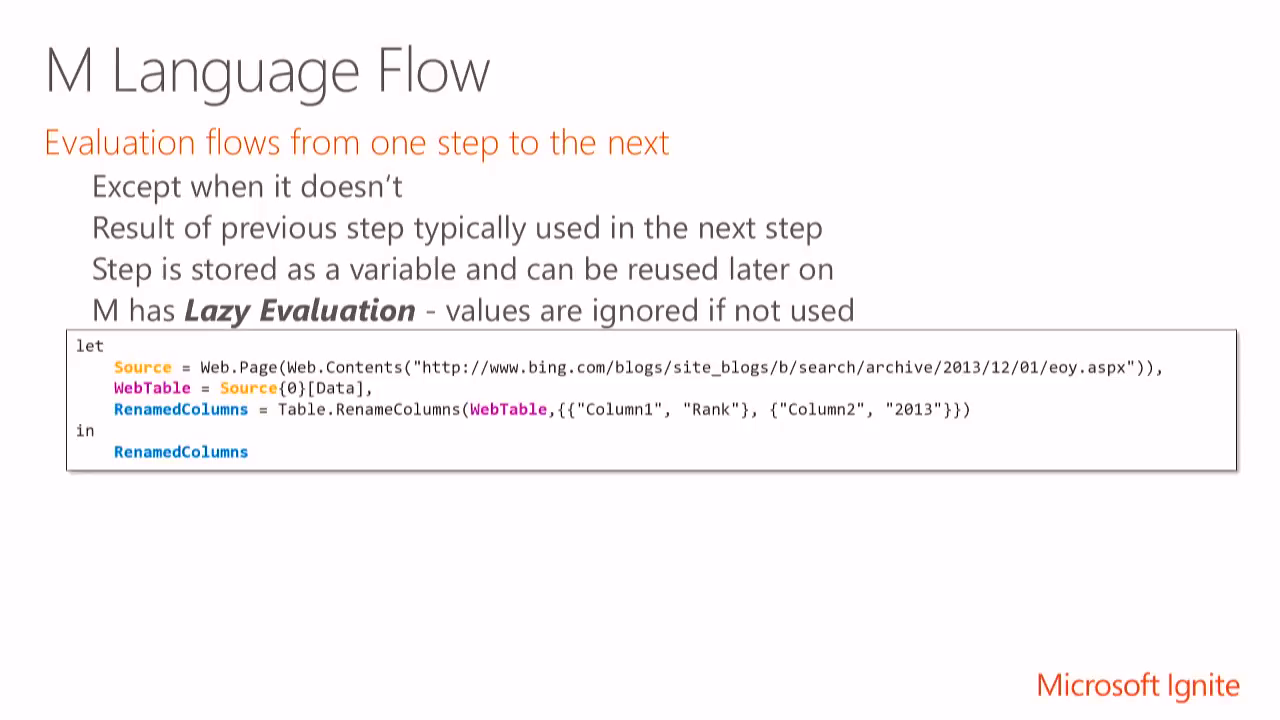
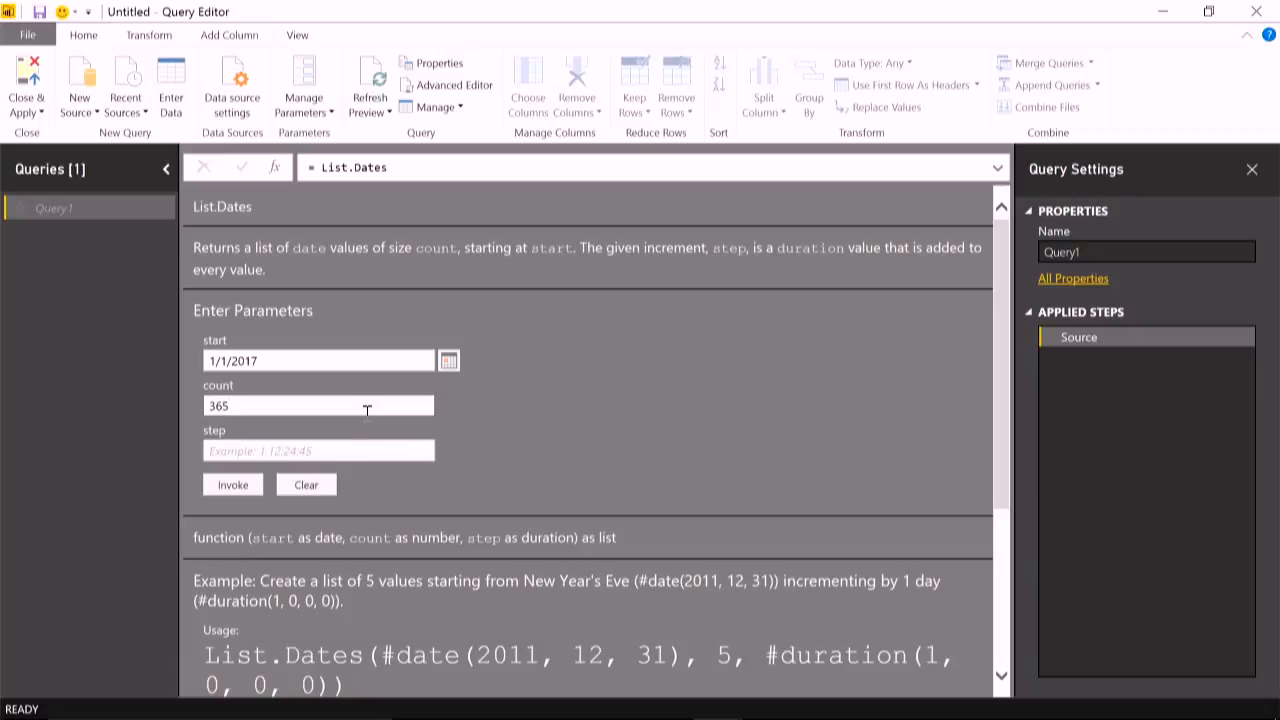
- Invoke List.Dates from 1/1/2017 with count 365 and step 1, and convert the resulting list to a table
type("1")
left_click(247, 487)
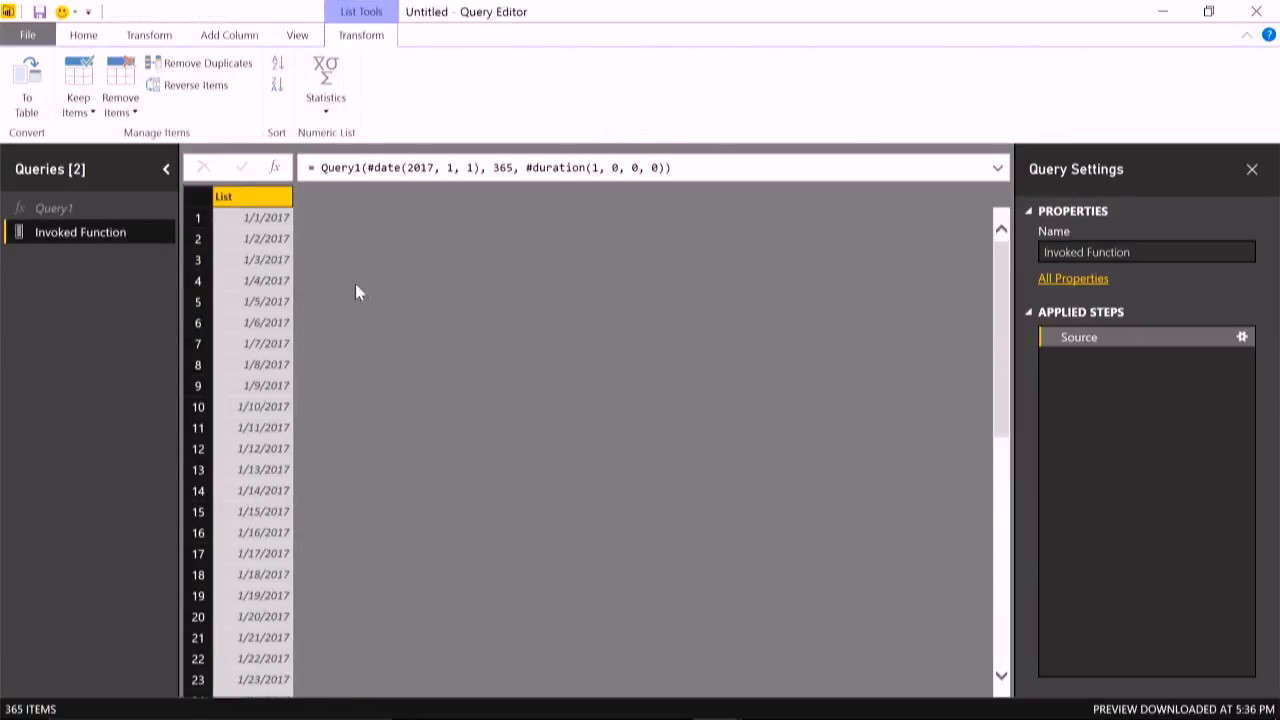
left_click(36, 84)
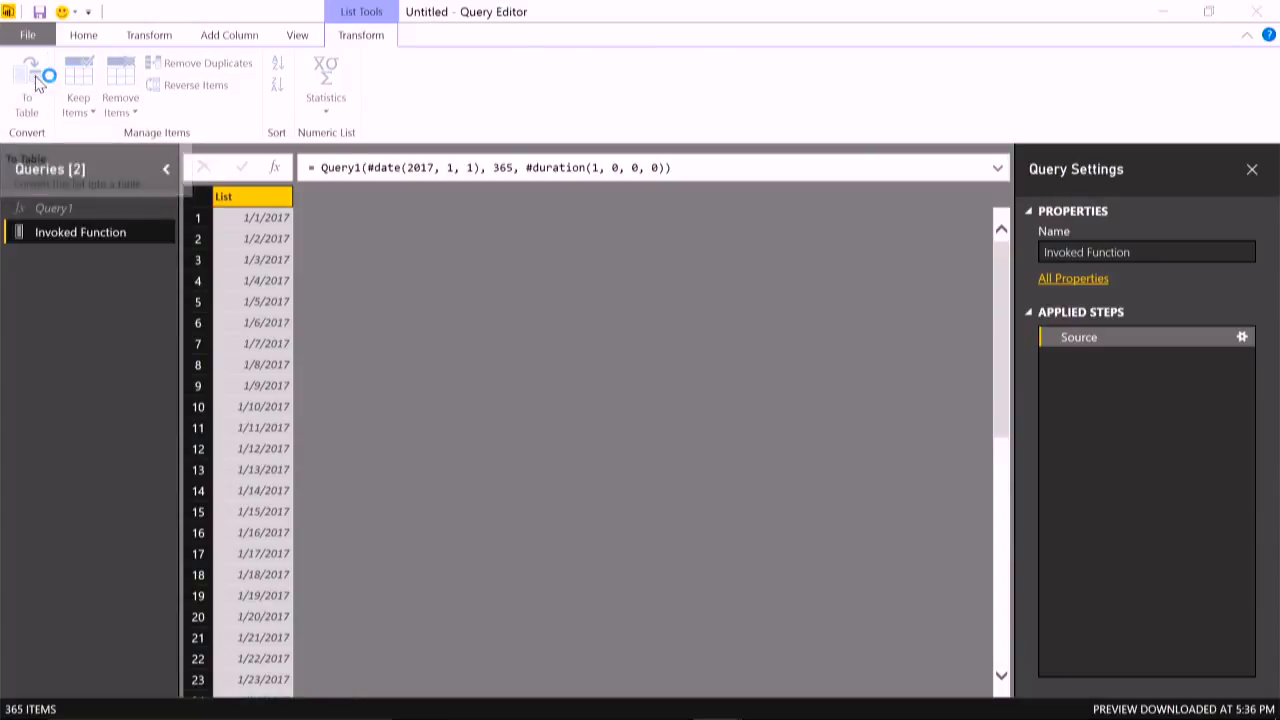
left_click(869, 449)
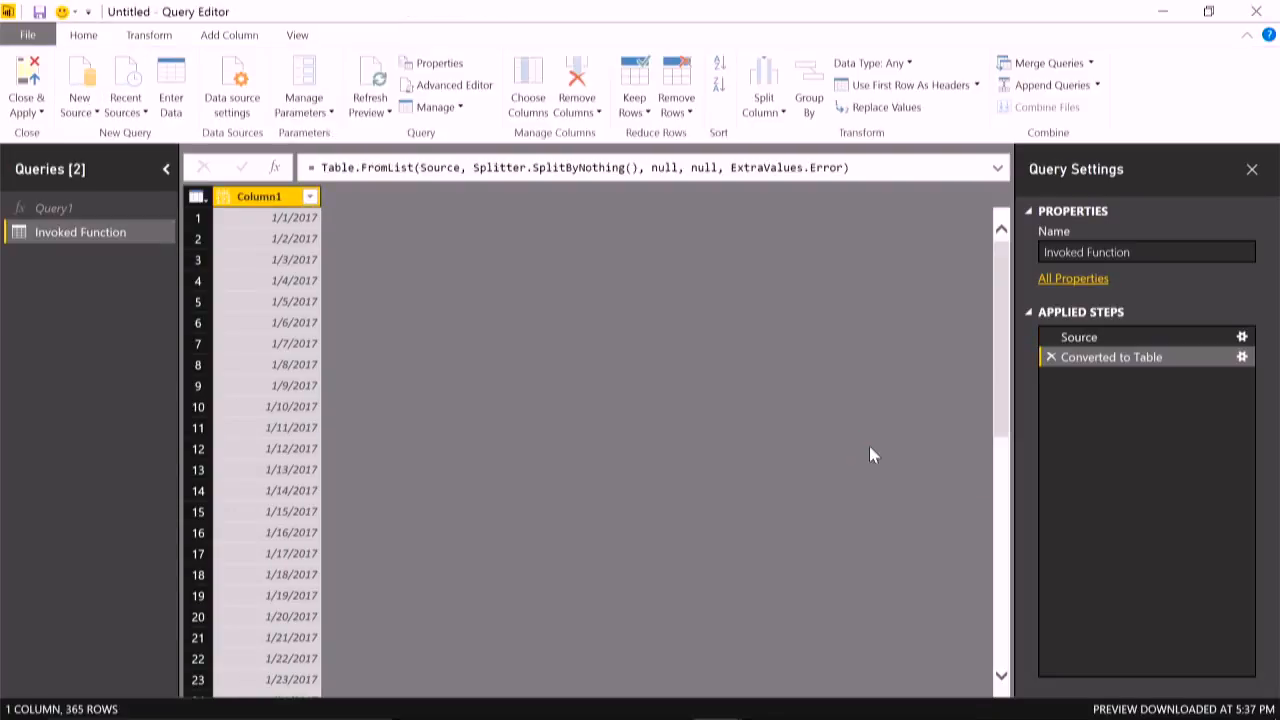
- Rename Column1 to Date and set its data type to Date
double_click(275, 201)
type("Date")
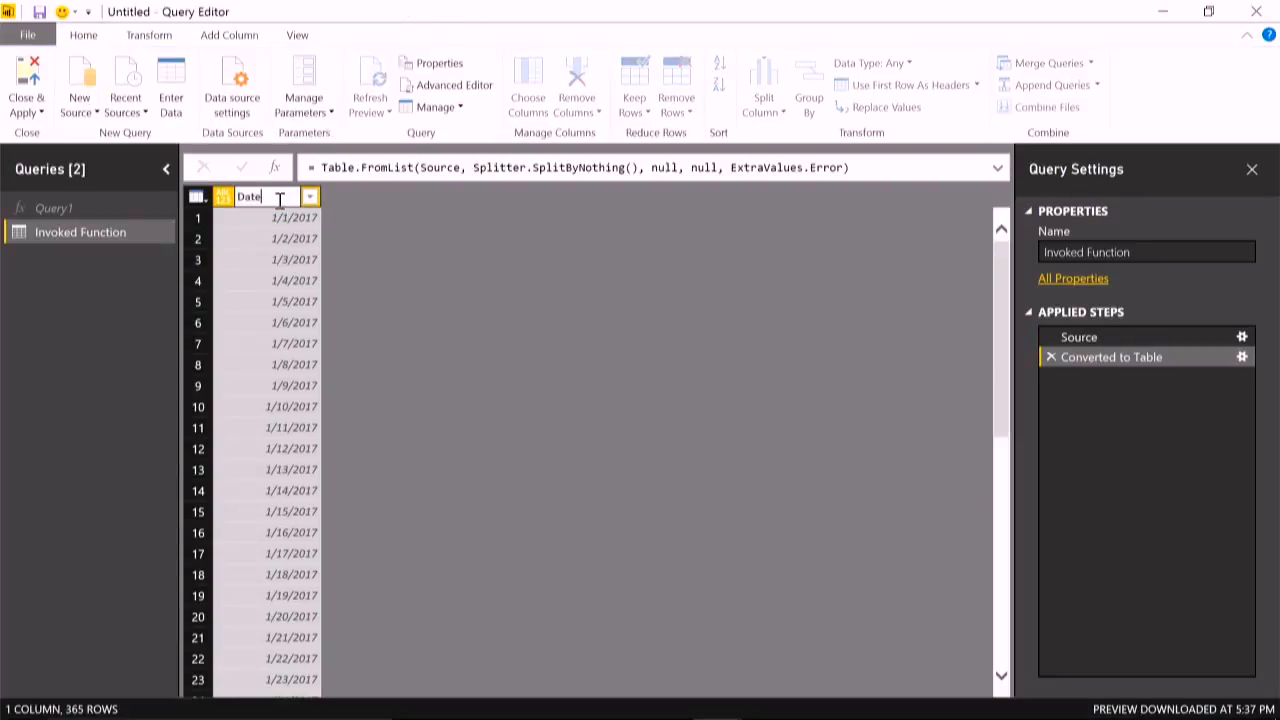
key("Return")
left_click(910, 63)
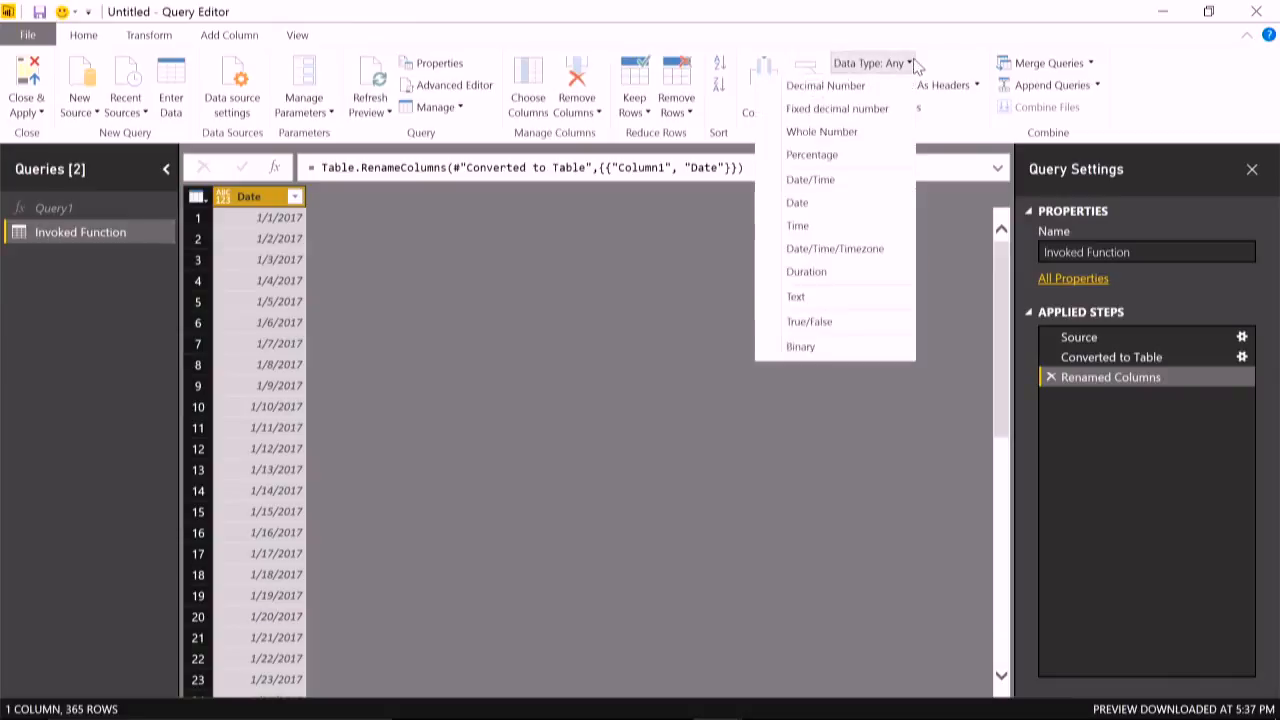
left_click(830, 206)
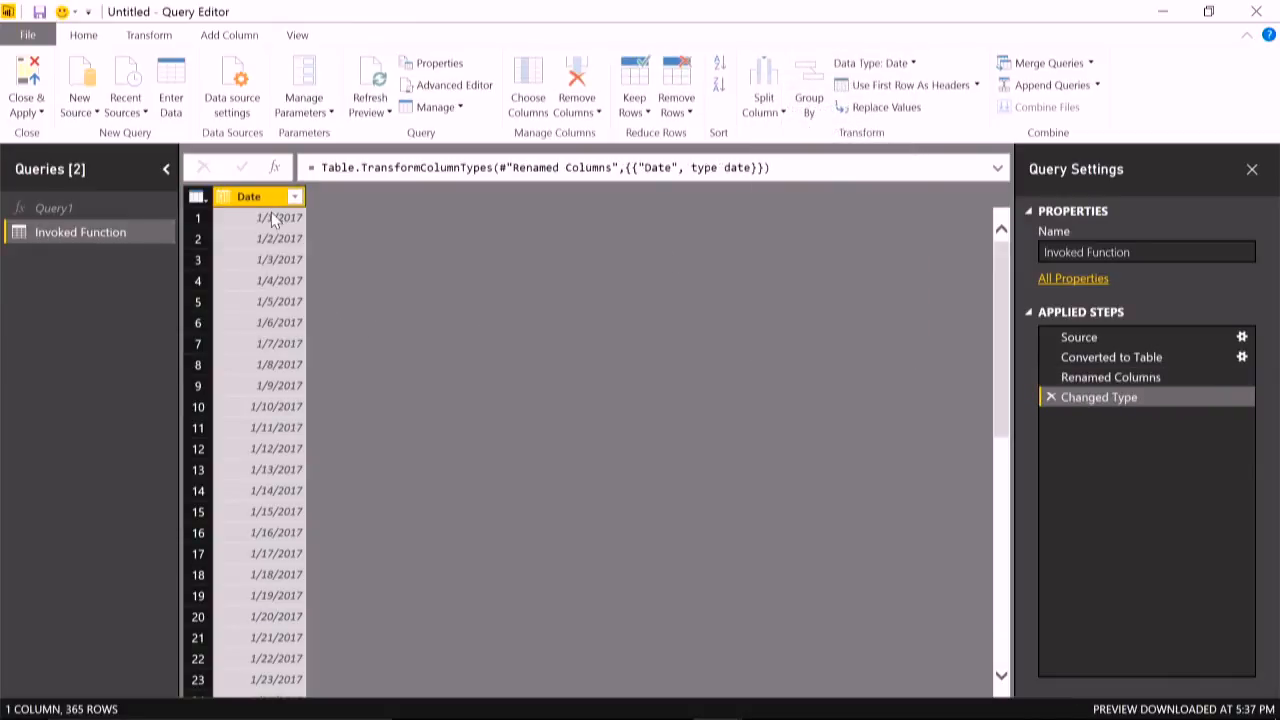
- Add a custom column named Year with the formula Date.Year([Date])
left_click(230, 35)
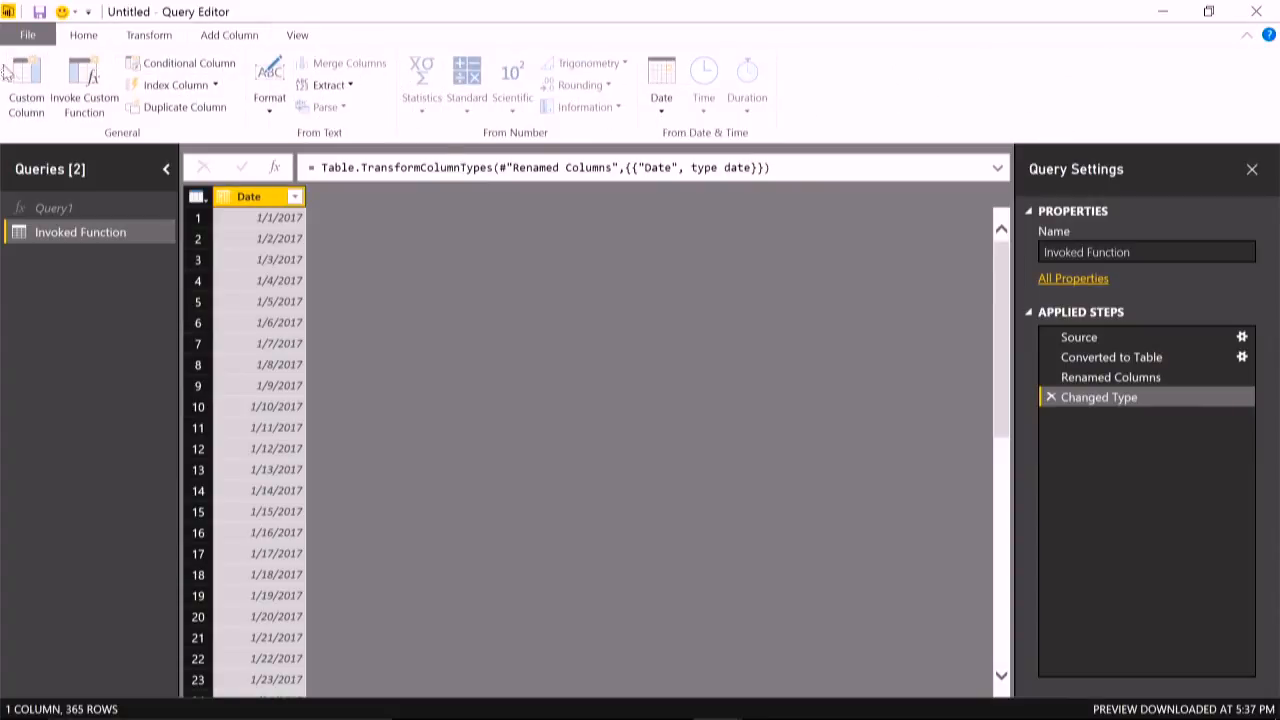
left_click(24, 88)
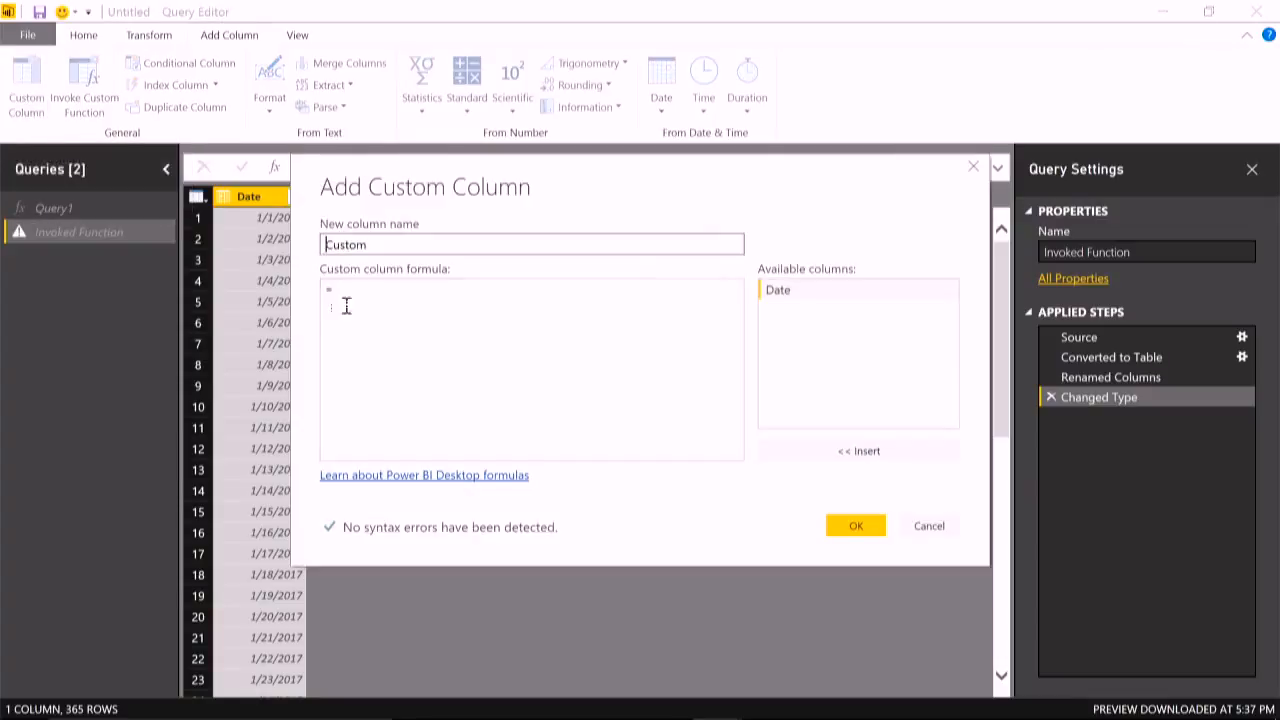
left_click(587, 320)
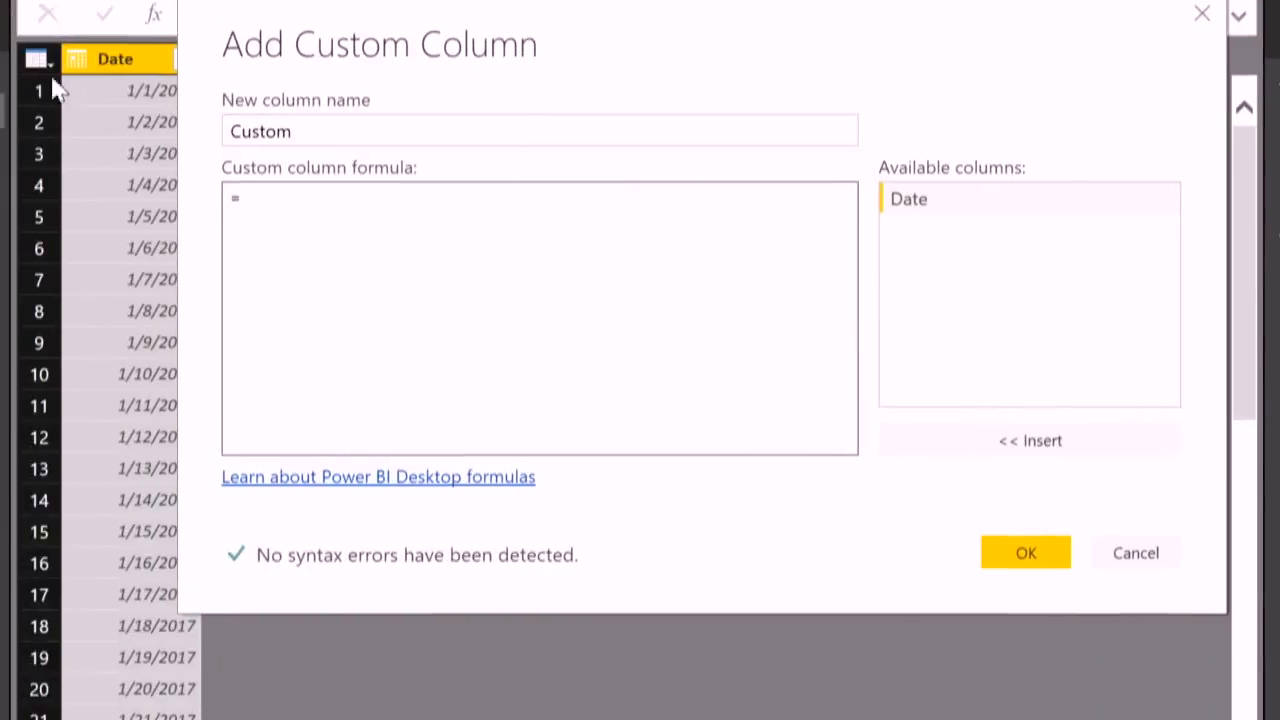
left_click(373, 128)
left_click(357, 206)
type("Date.Year([Date])")
left_click(323, 126)
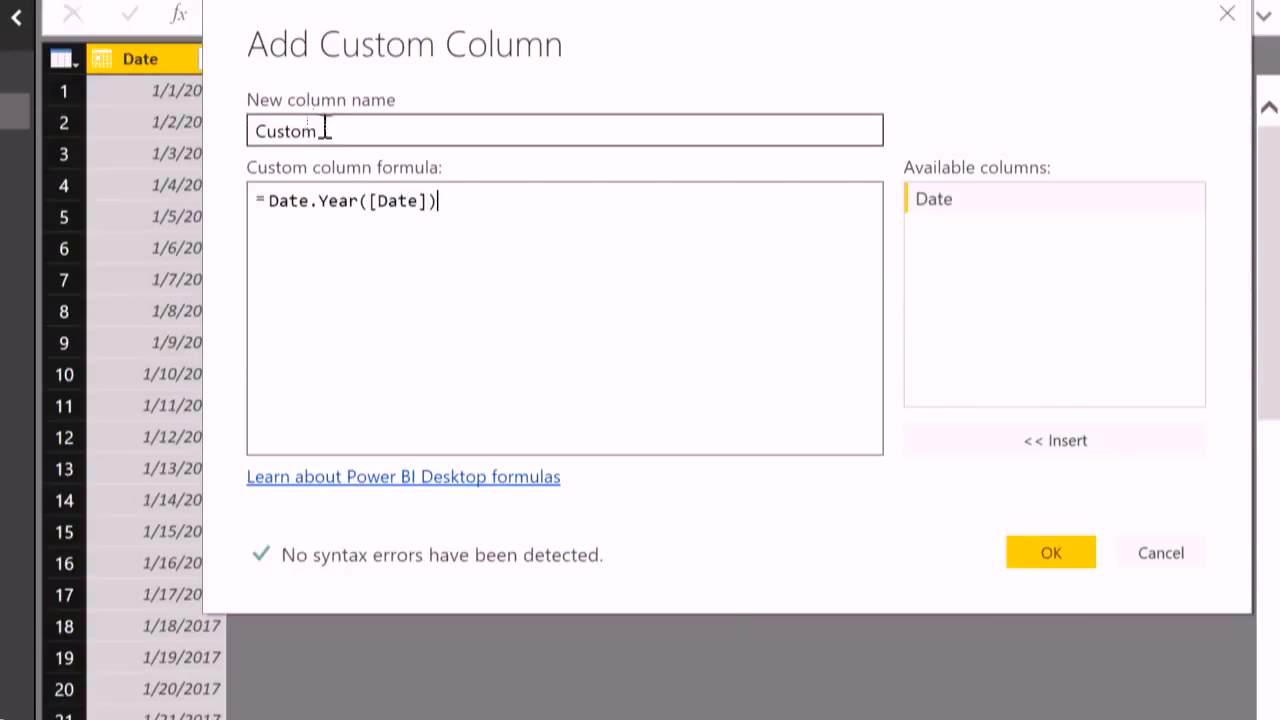
key("ctrl+a")
type("Year")
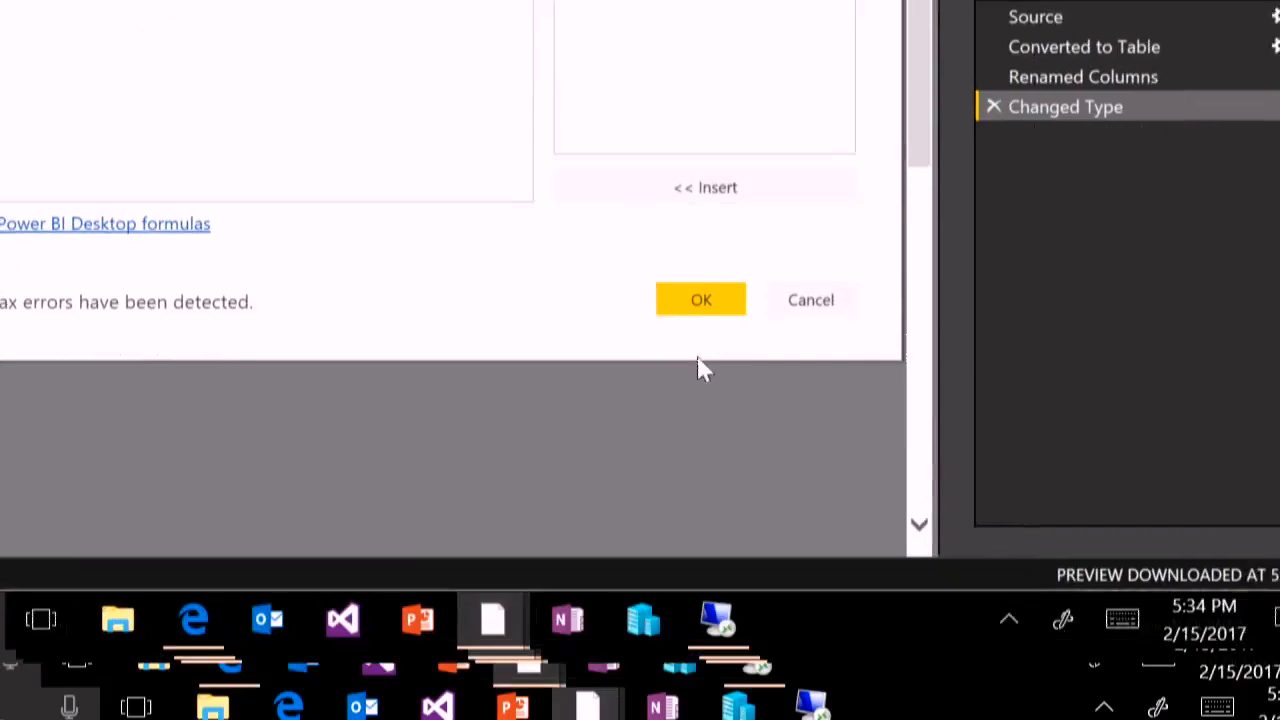
left_click(1029, 556)
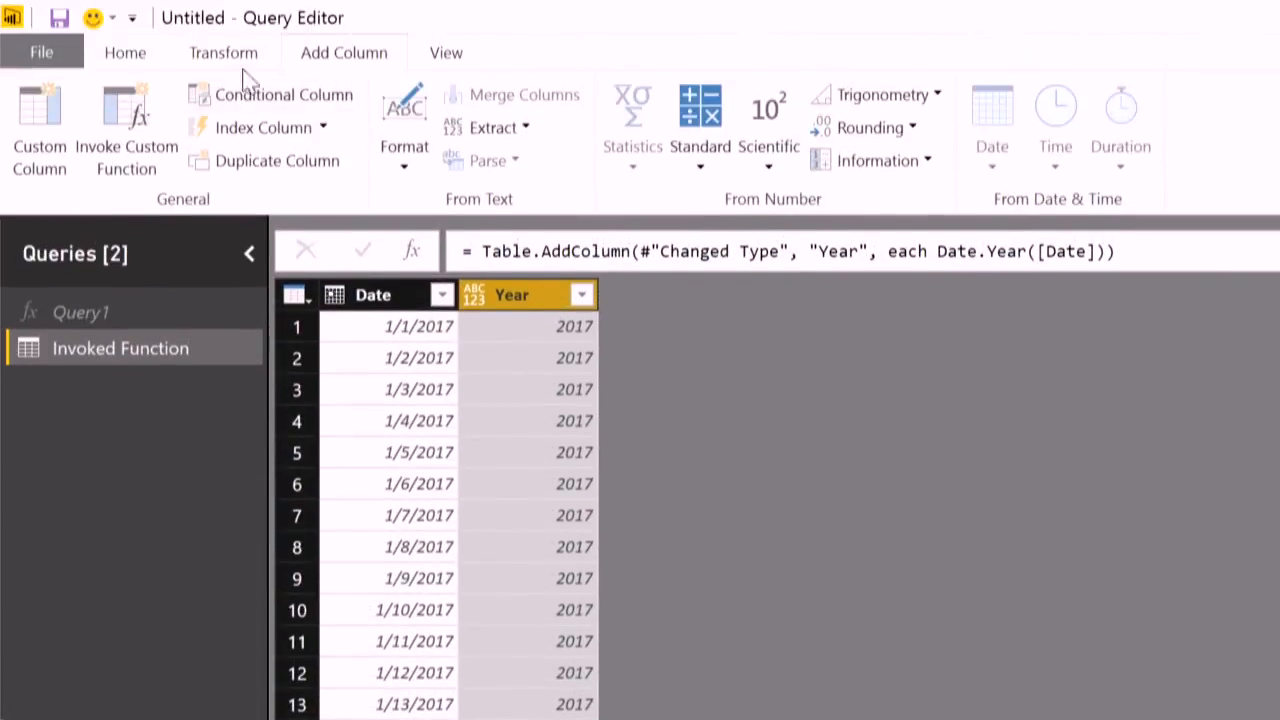
- Add a custom column named Month with the formula Date.Month([Date])
left_click(45, 110)
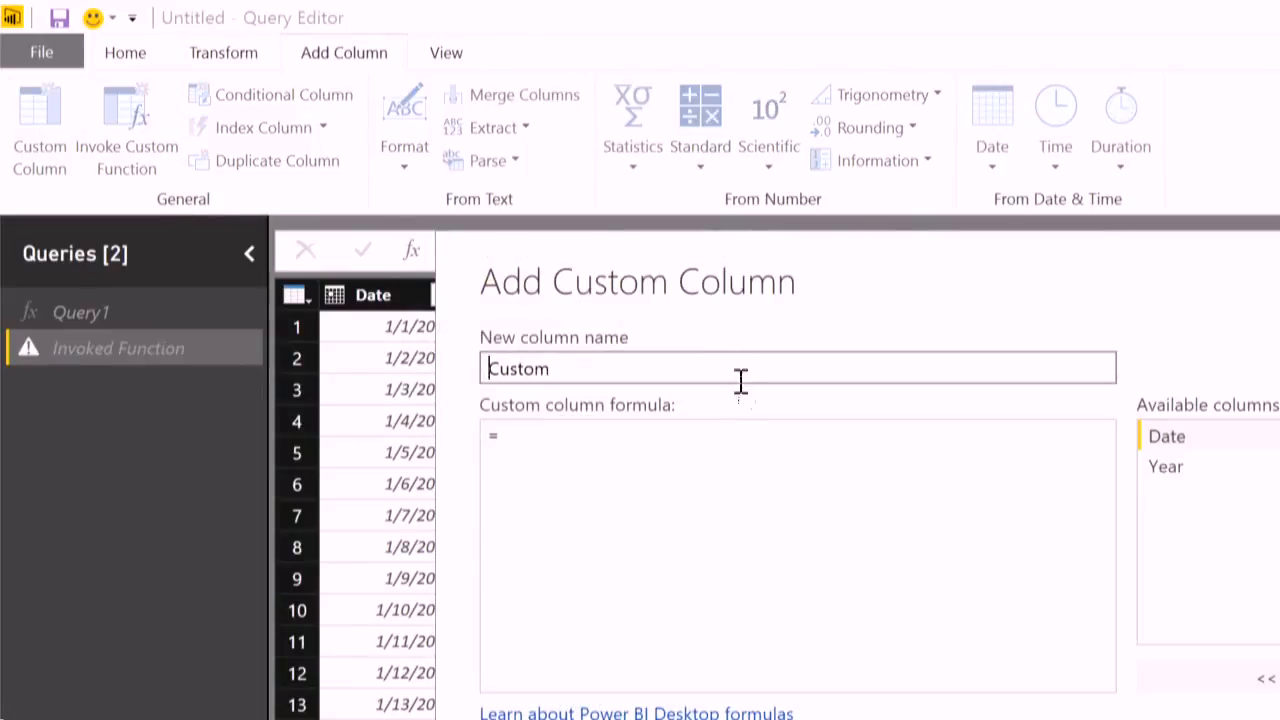
type("Month")
key("Tab")
type("Date.Month*")
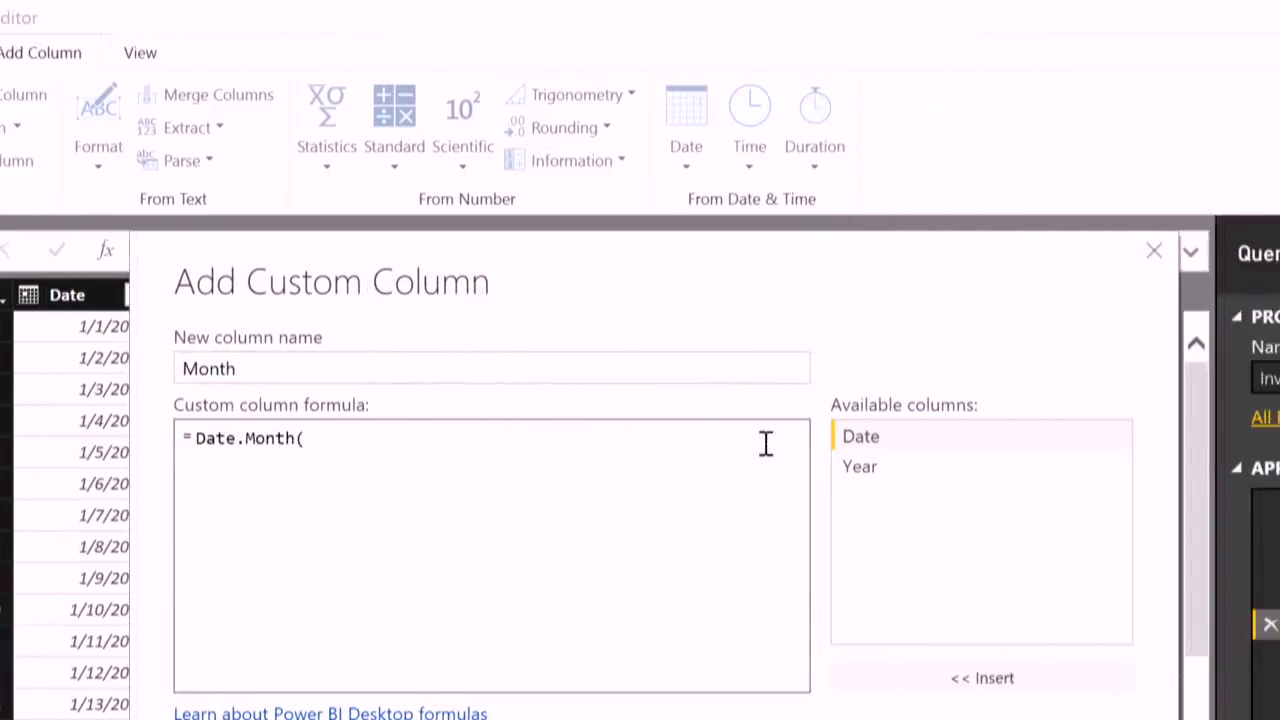
double_click(860, 440)
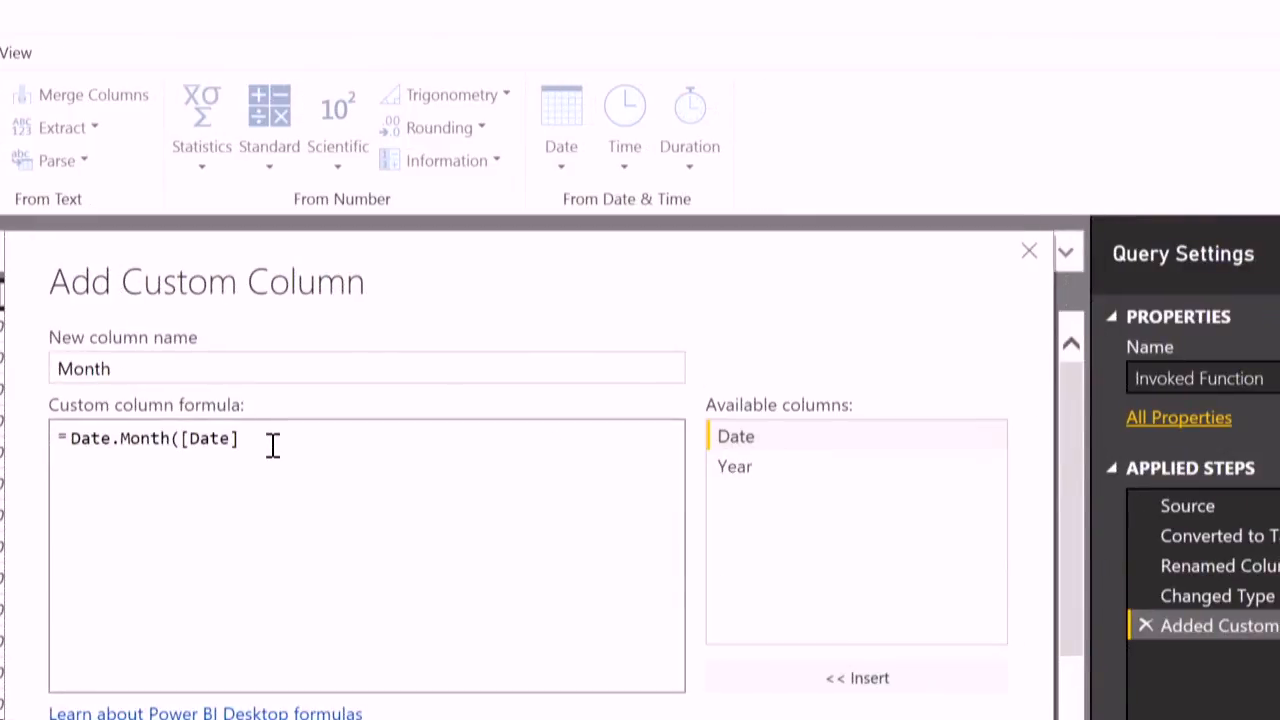
type(")")
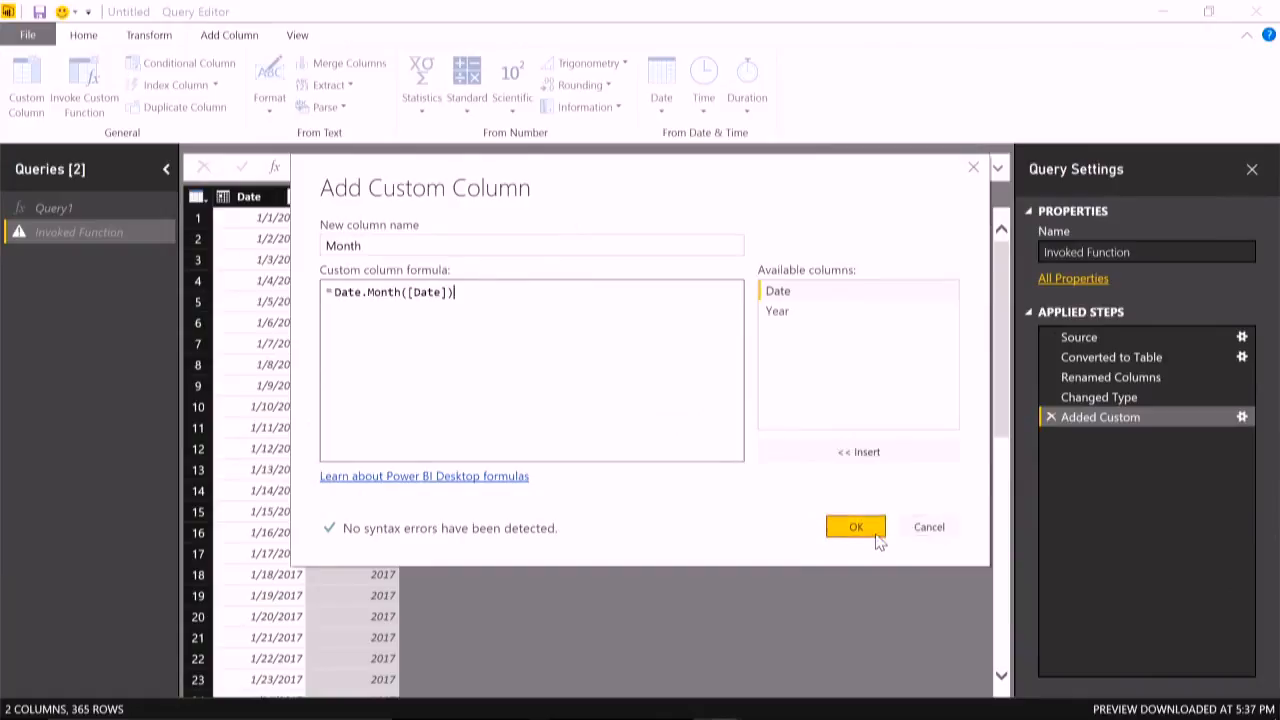
left_click(866, 530)
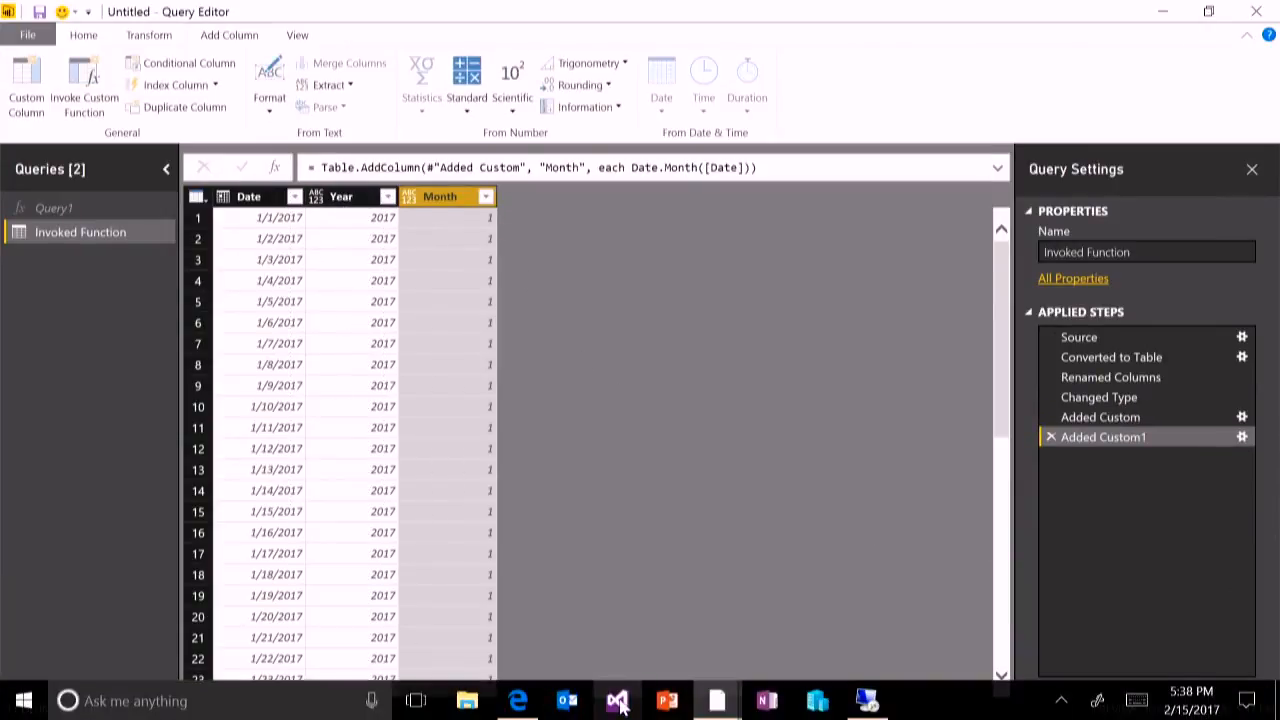
- Start Visual Studio 2015, recover the Ignite.m file and show its code
left_click(620, 704)
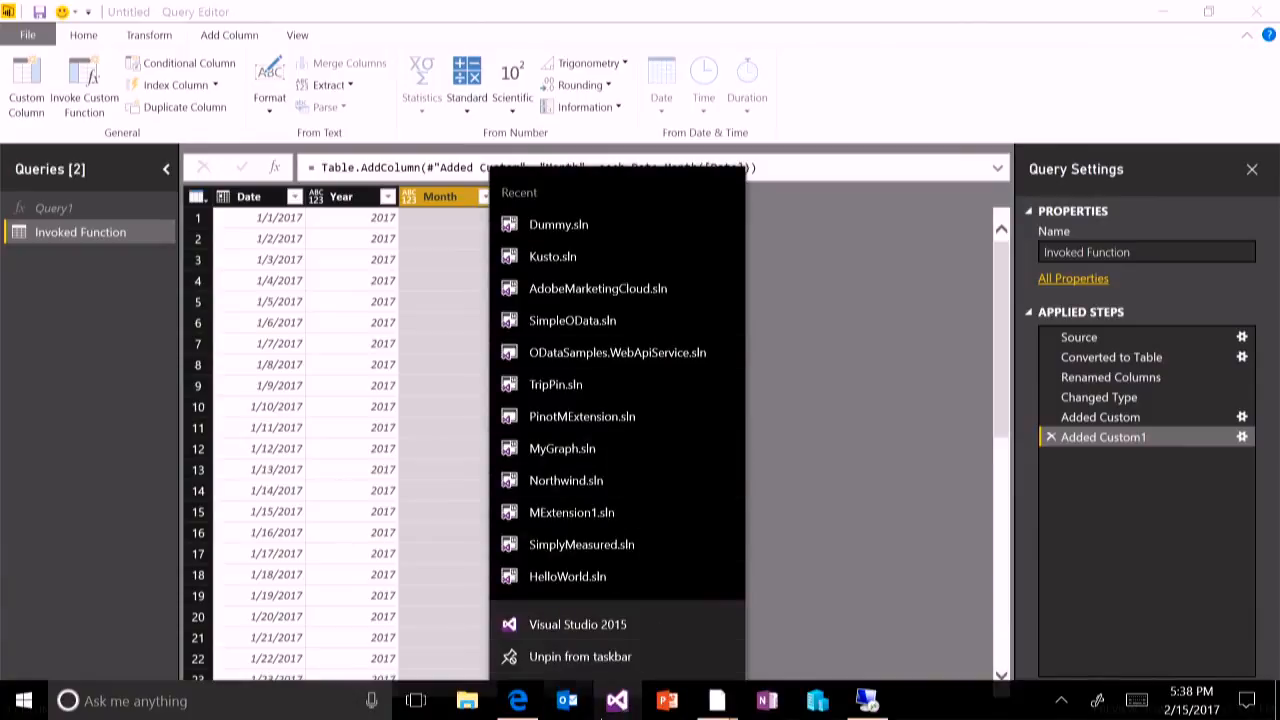
left_click(655, 624)
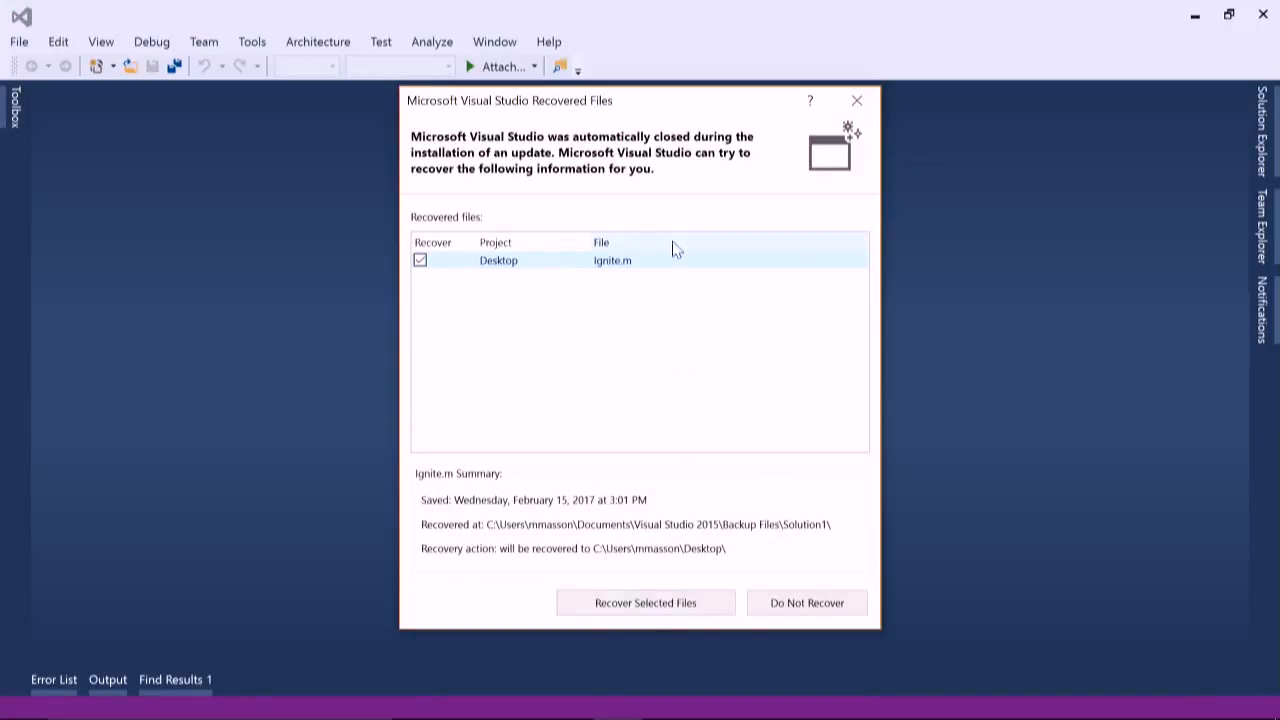
left_click(654, 603)
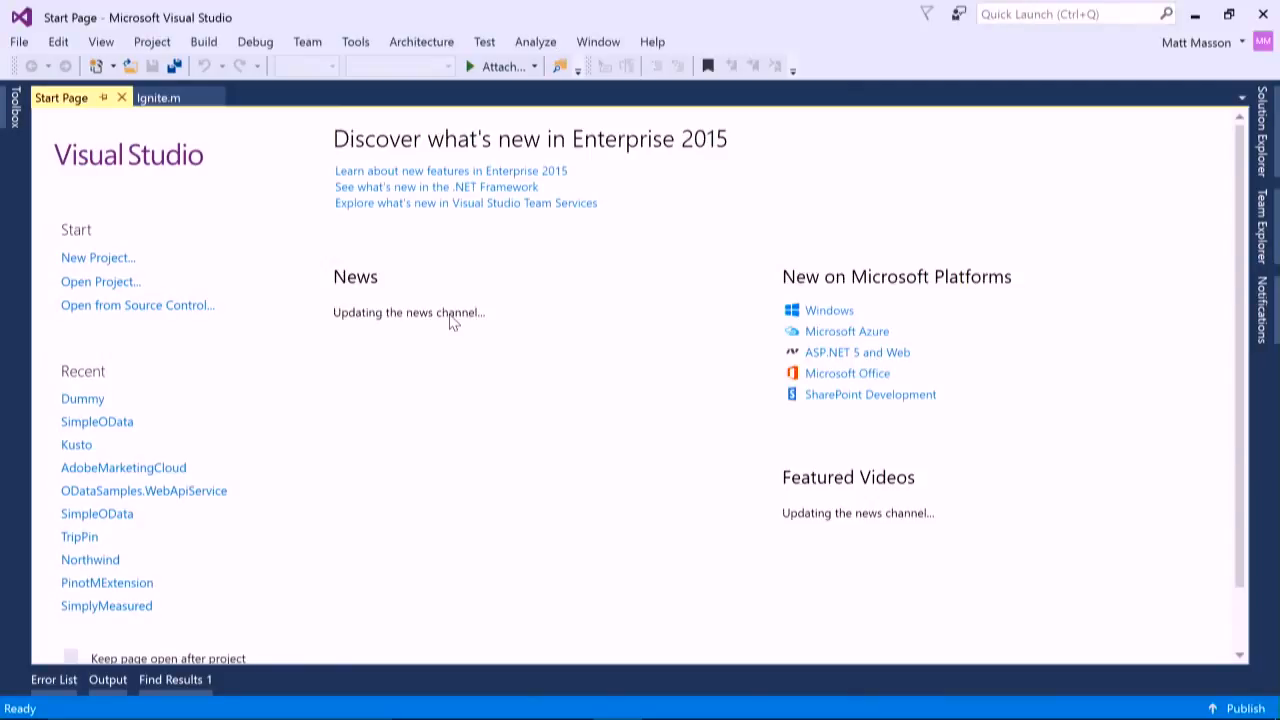
left_click(19, 41)
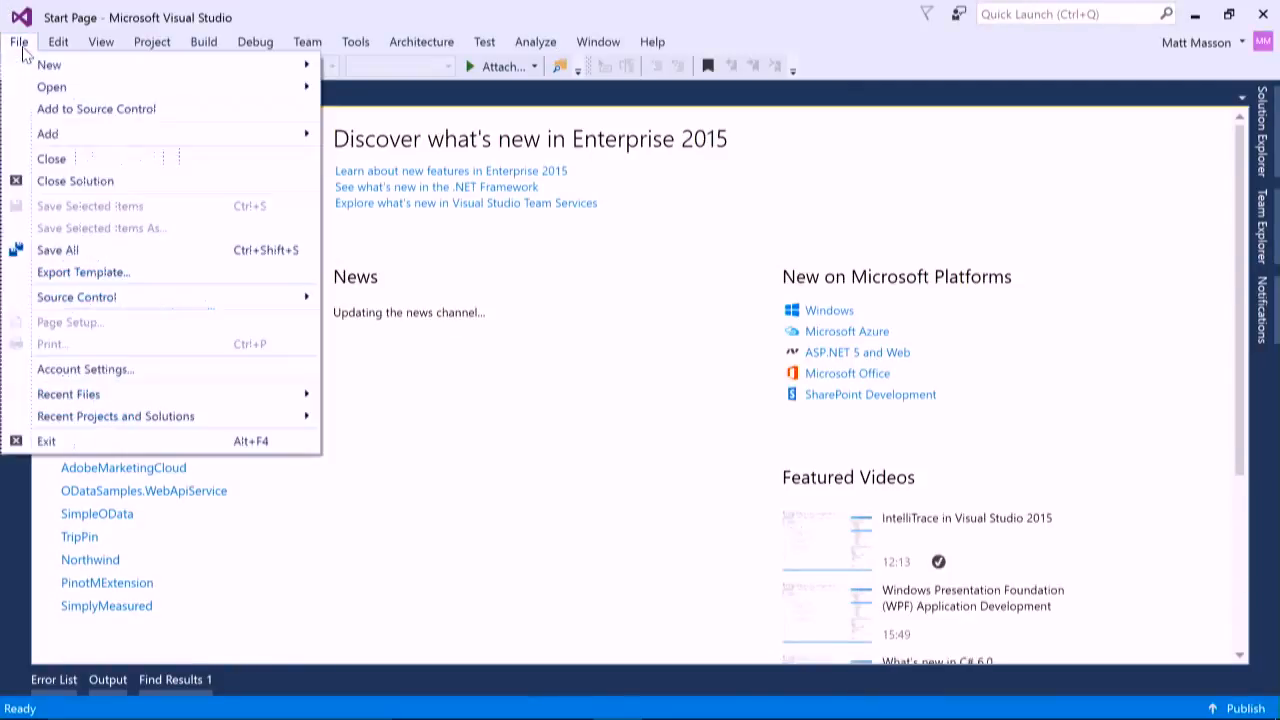
mouse_move(120, 404)
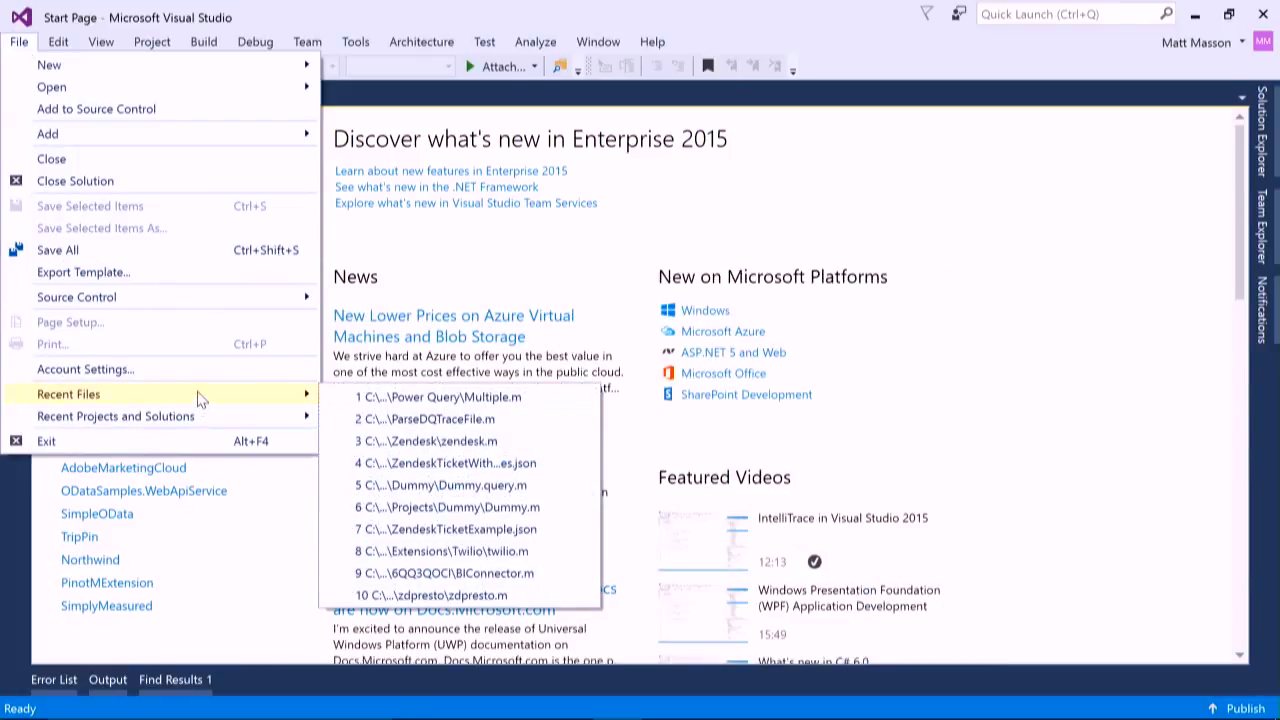
left_click(830, 282)
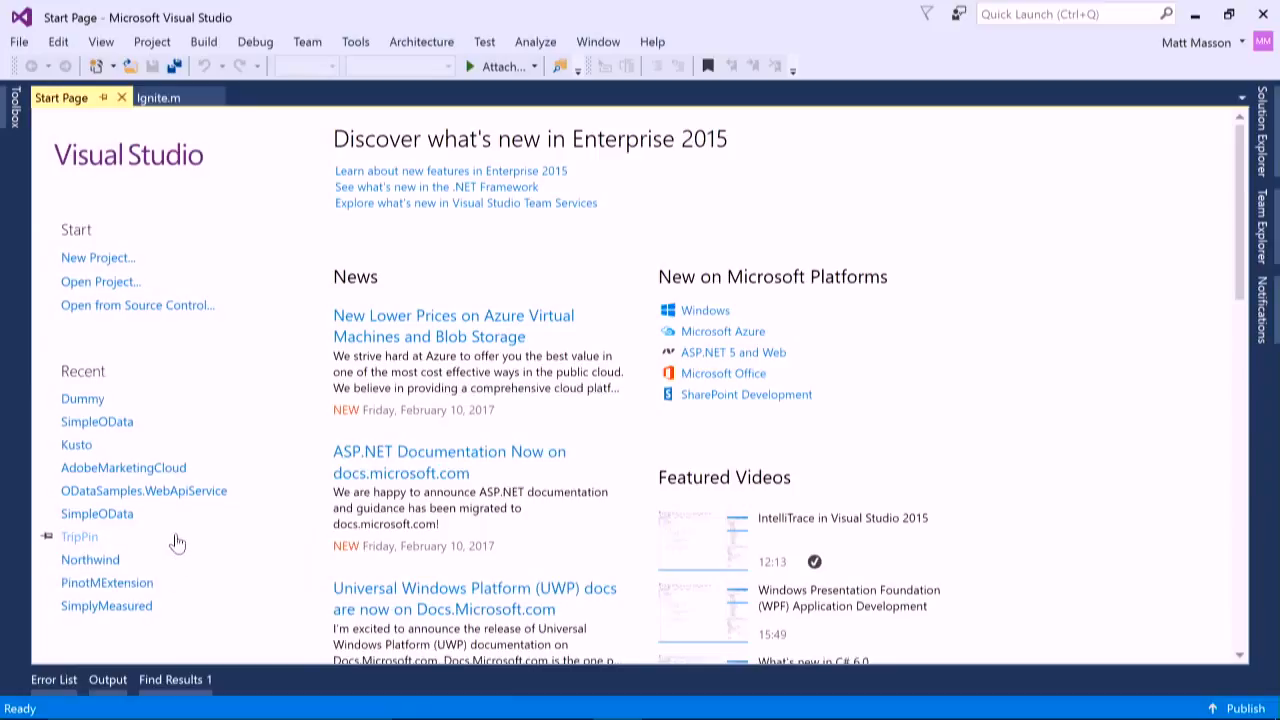
left_click(170, 98)
- Copy the entire CreateDateTable script from Ignite.m and return to the Power BI Query Editor
left_click(728, 261)
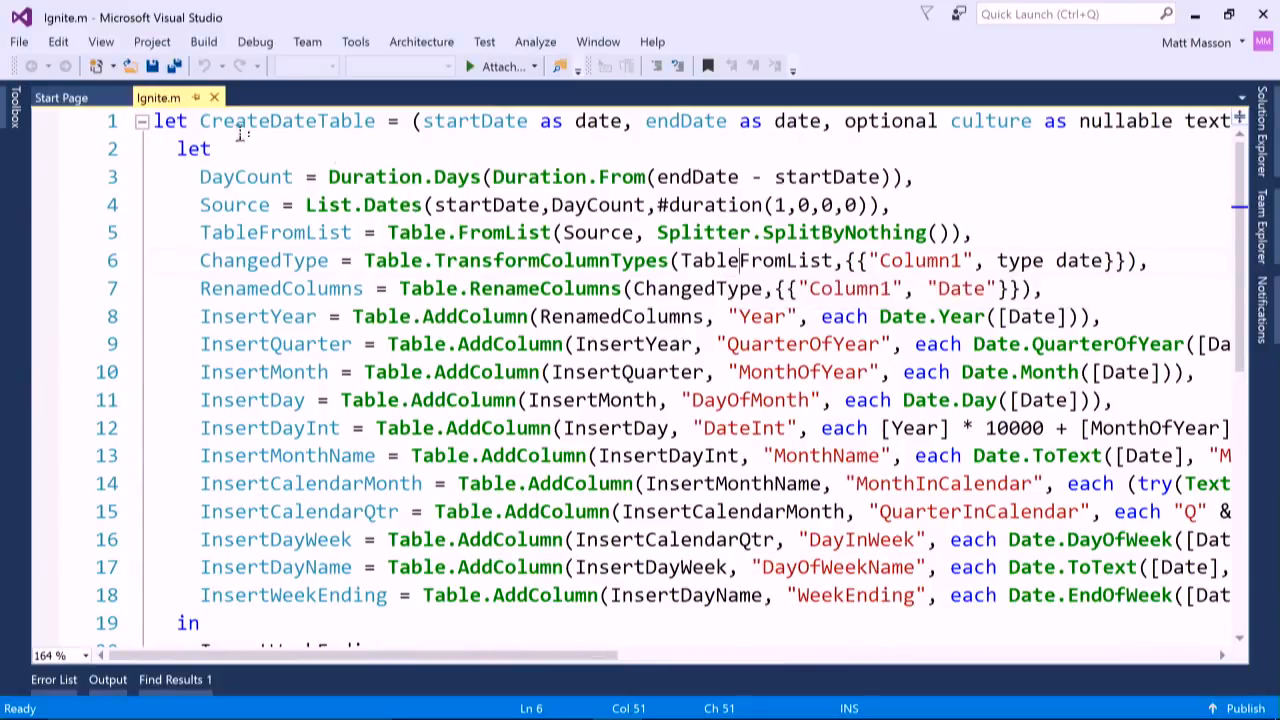
left_click(156, 121)
left_click_drag(157, 121, 443, 679)
key("ctrl+c")
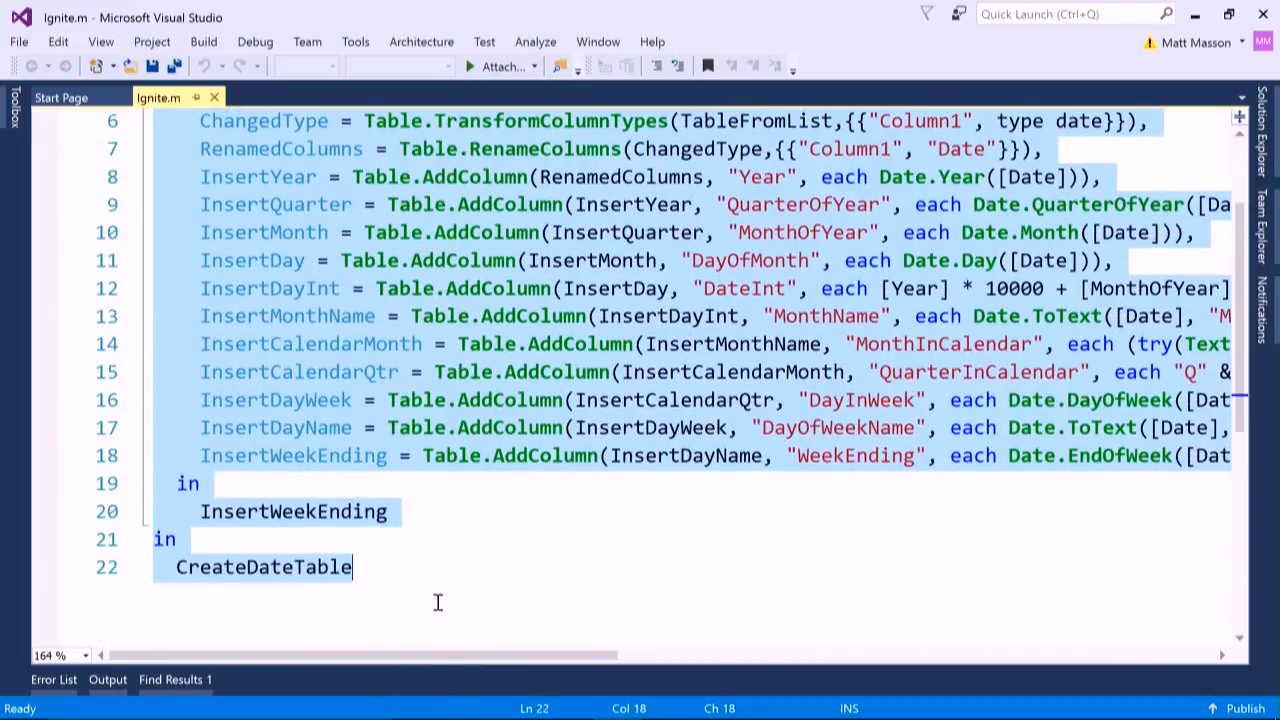
key("alt+Tab")
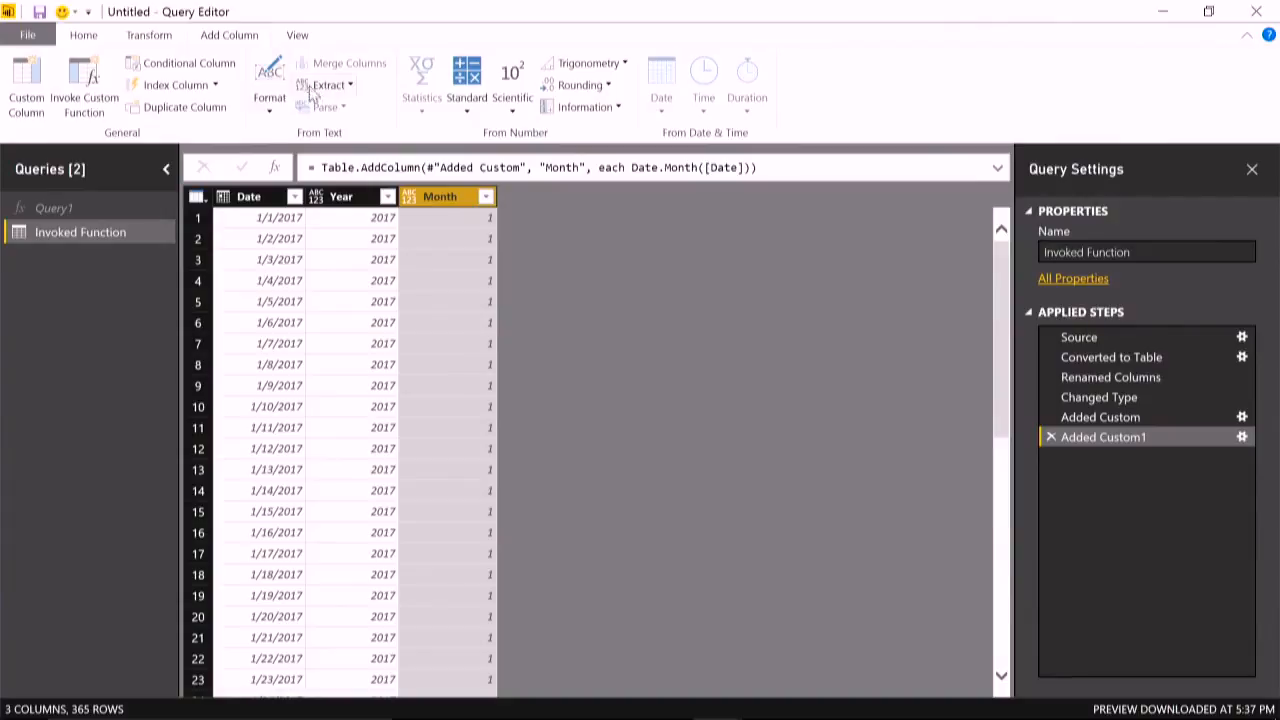
- Replace all of the Invoked Function query's M code with the copied CreateDateTable script in the Advanced Editor and apply it
left_click(312, 40)
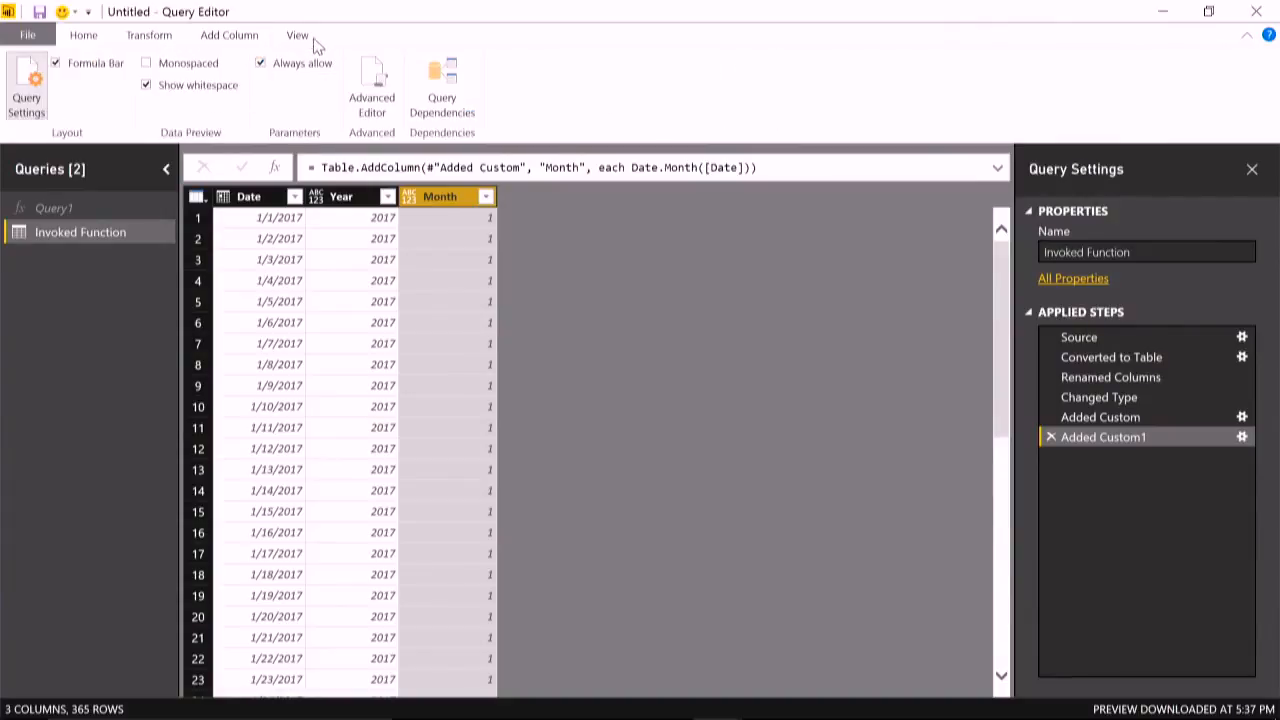
left_click(370, 90)
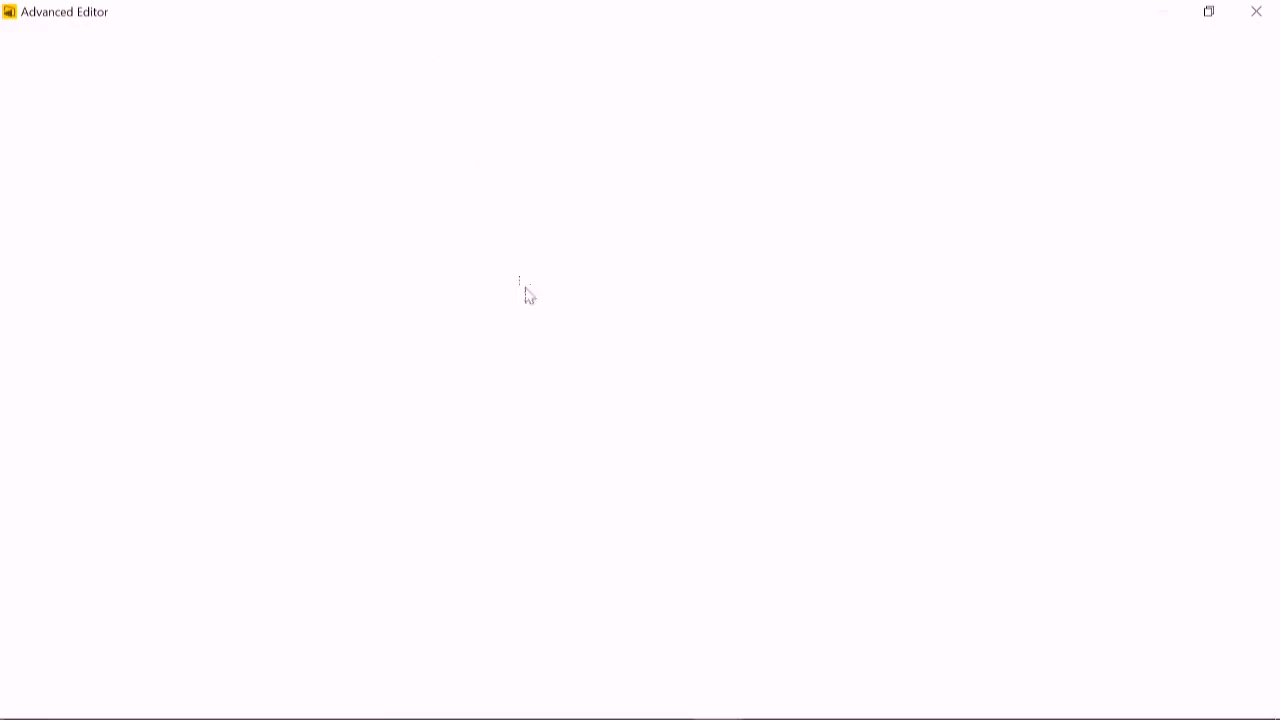
left_click_drag(586, 432, 6, 10)
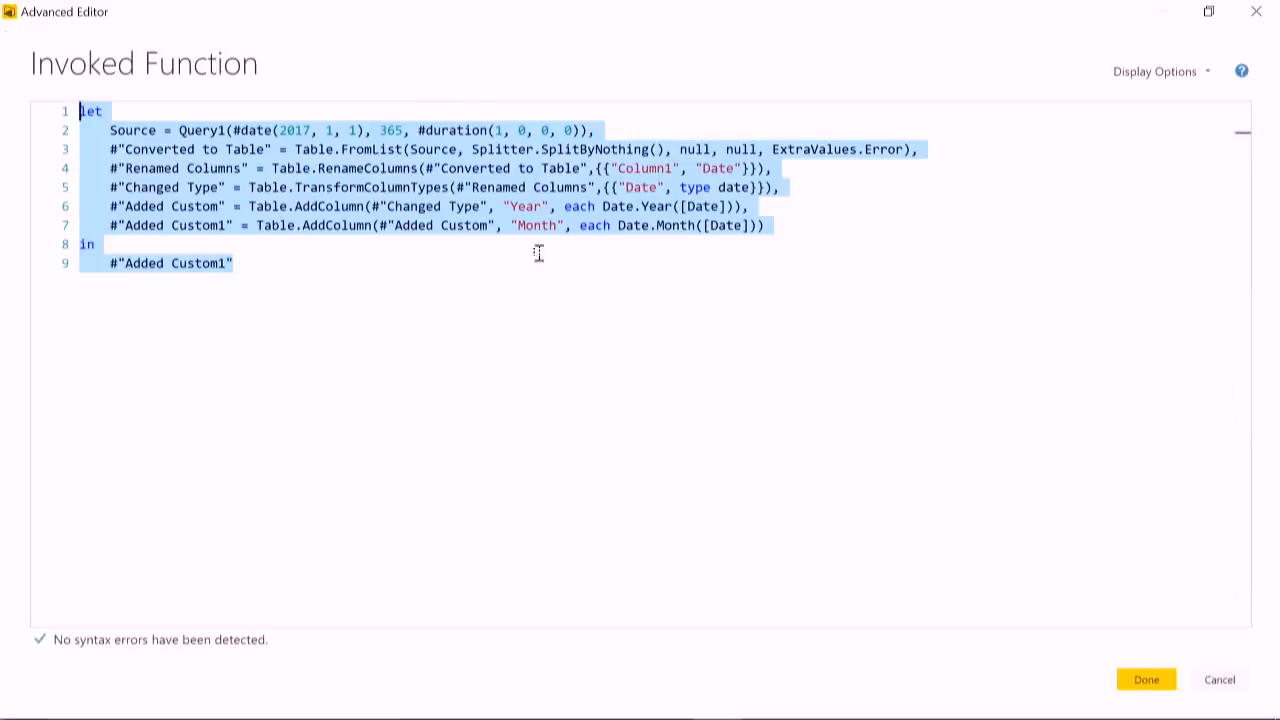
left_click(626, 280)
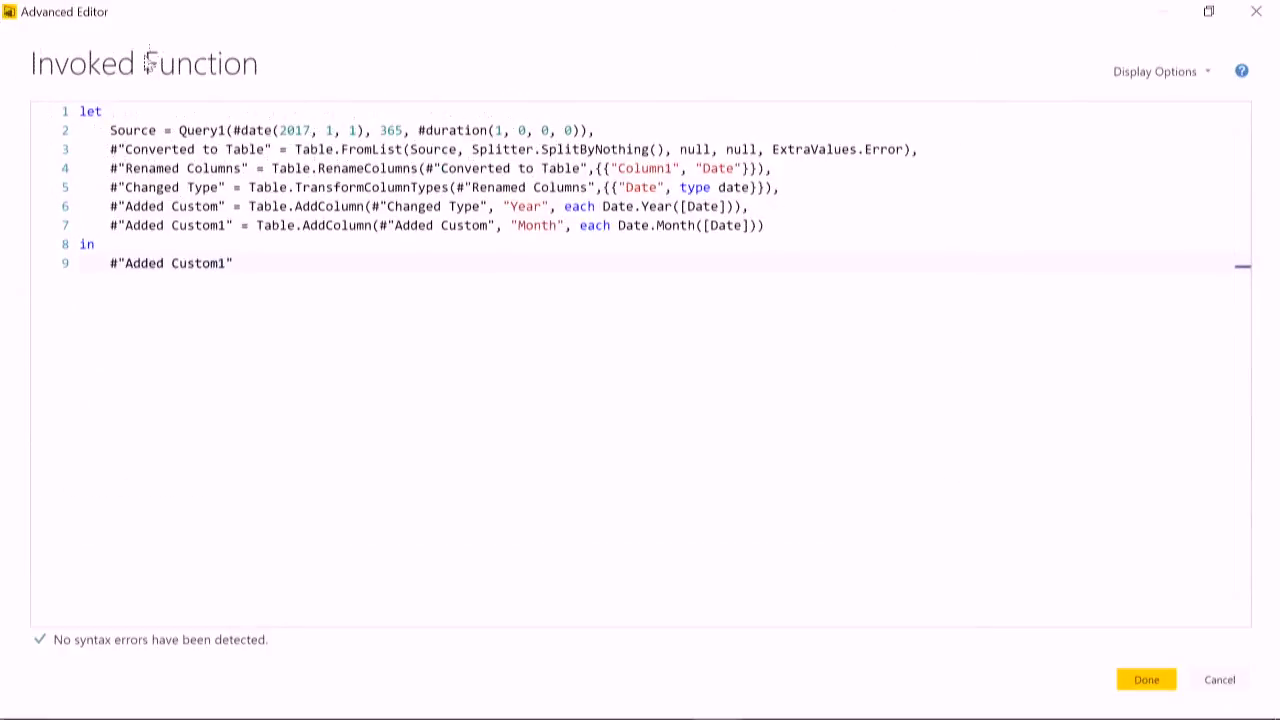
left_click_drag(290, 266, 5, 15)
key("ctrl+v")
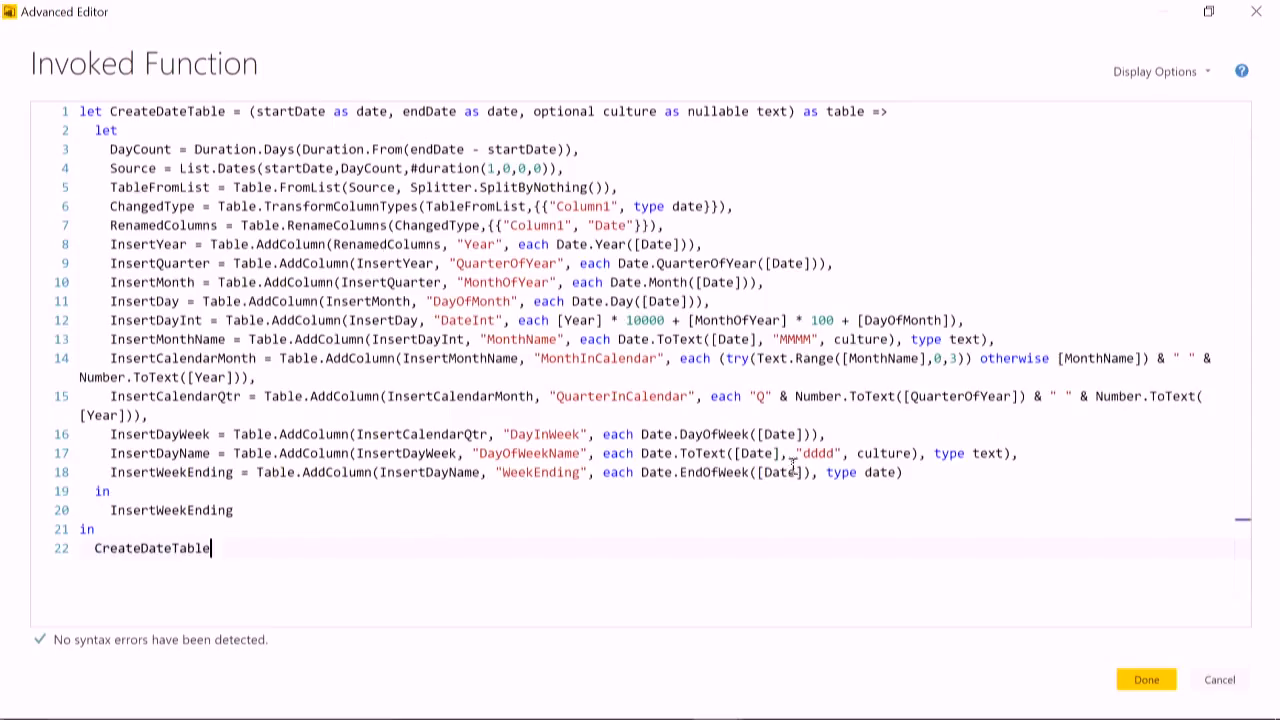
left_click(1146, 680)
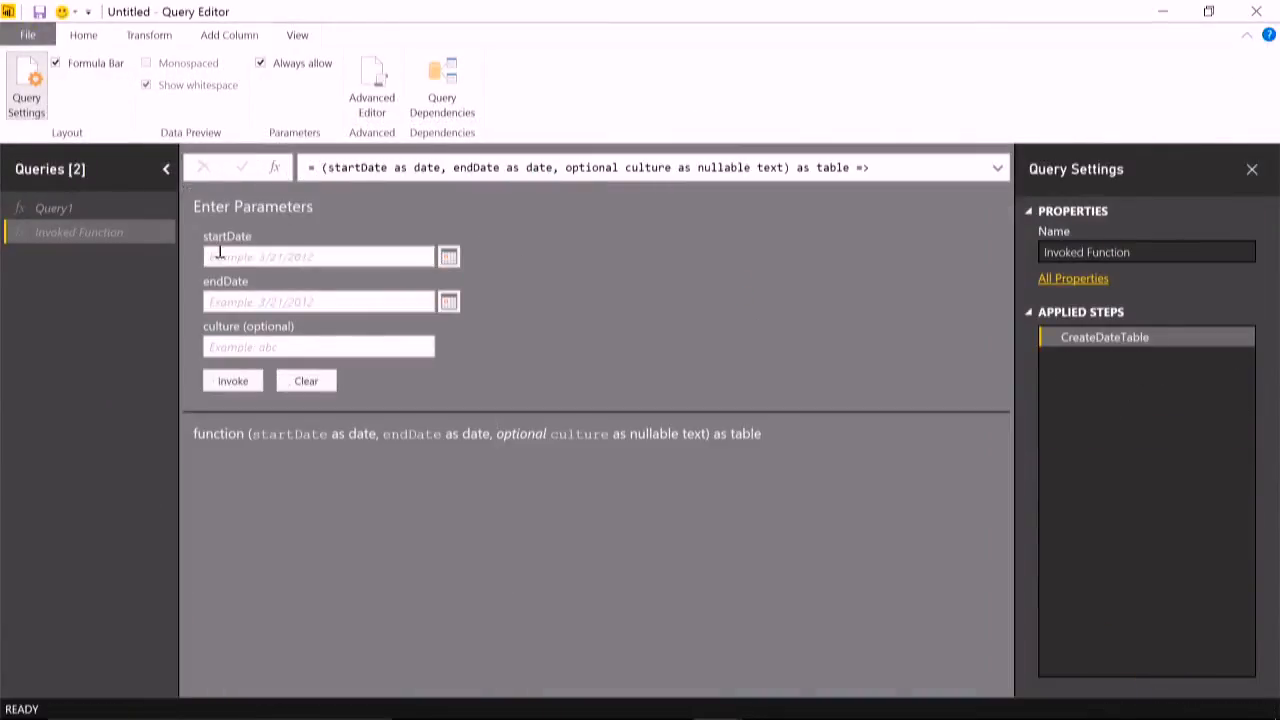
- Set the function's startDate parameter to 1/1/2017 and its endDate parameter to 1/1/2018
left_click(317, 260)
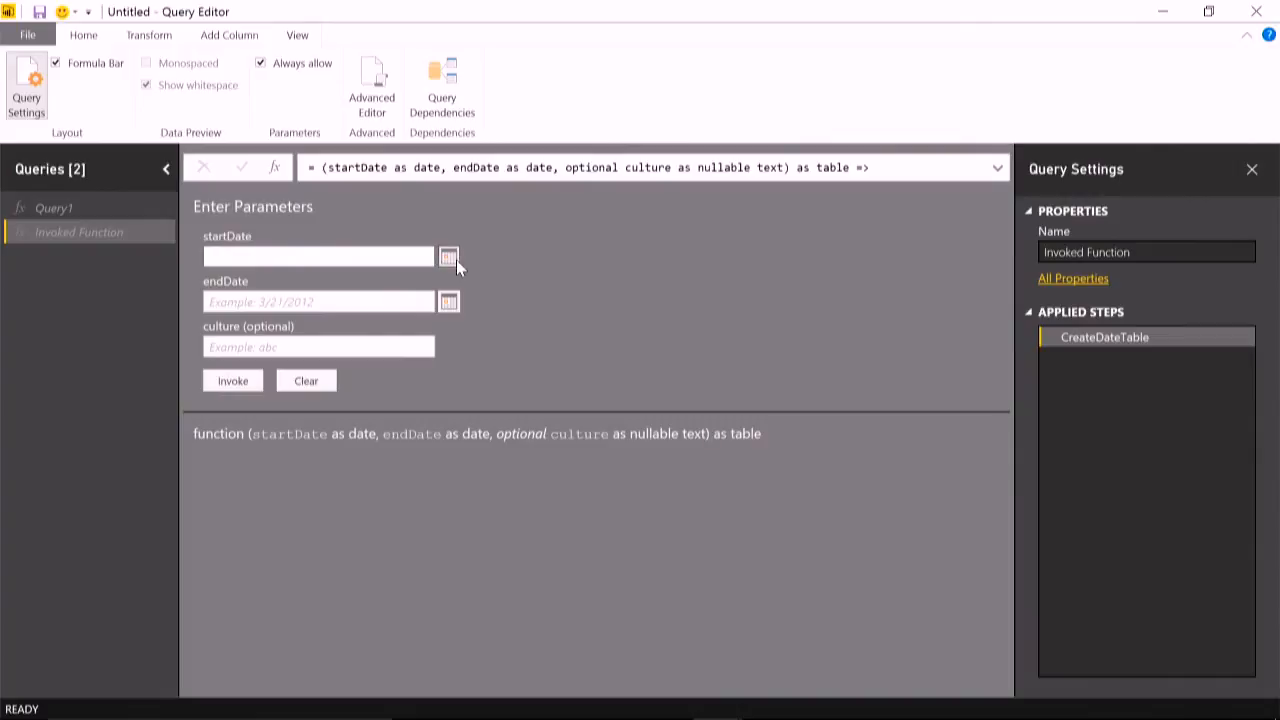
left_click(449, 257)
left_click(282, 279)
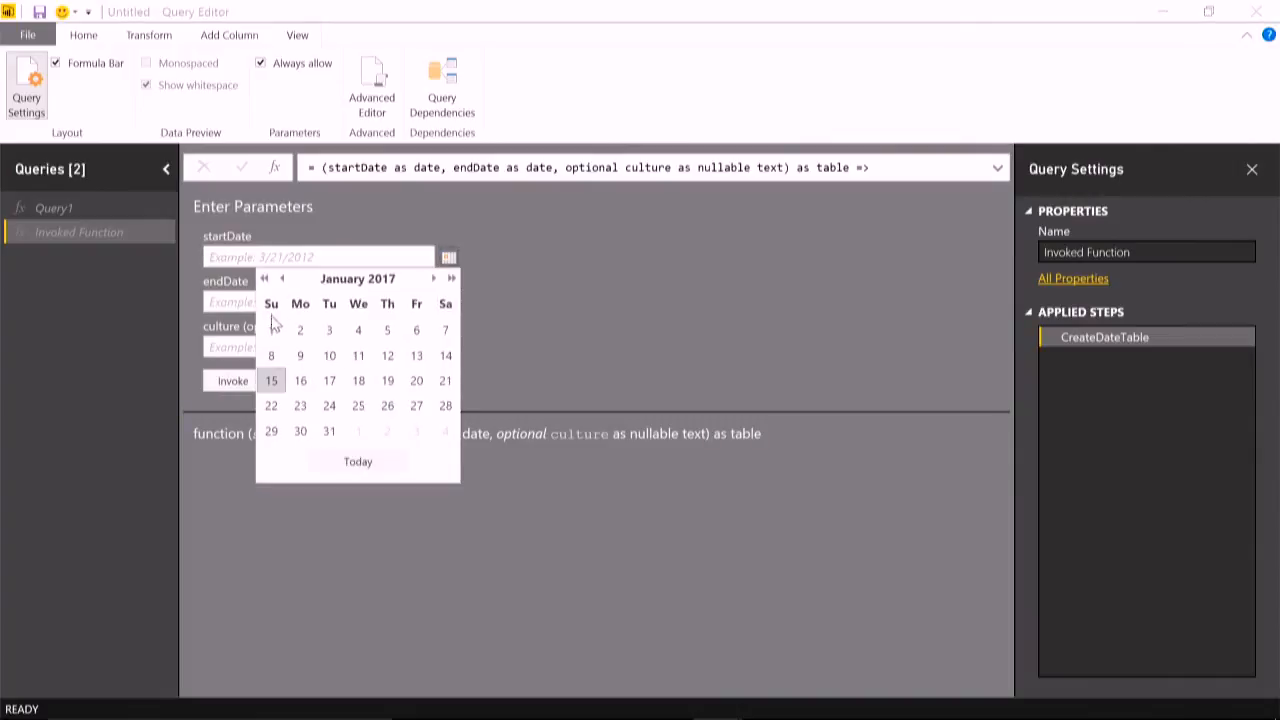
left_click(271, 330)
left_click(446, 303)
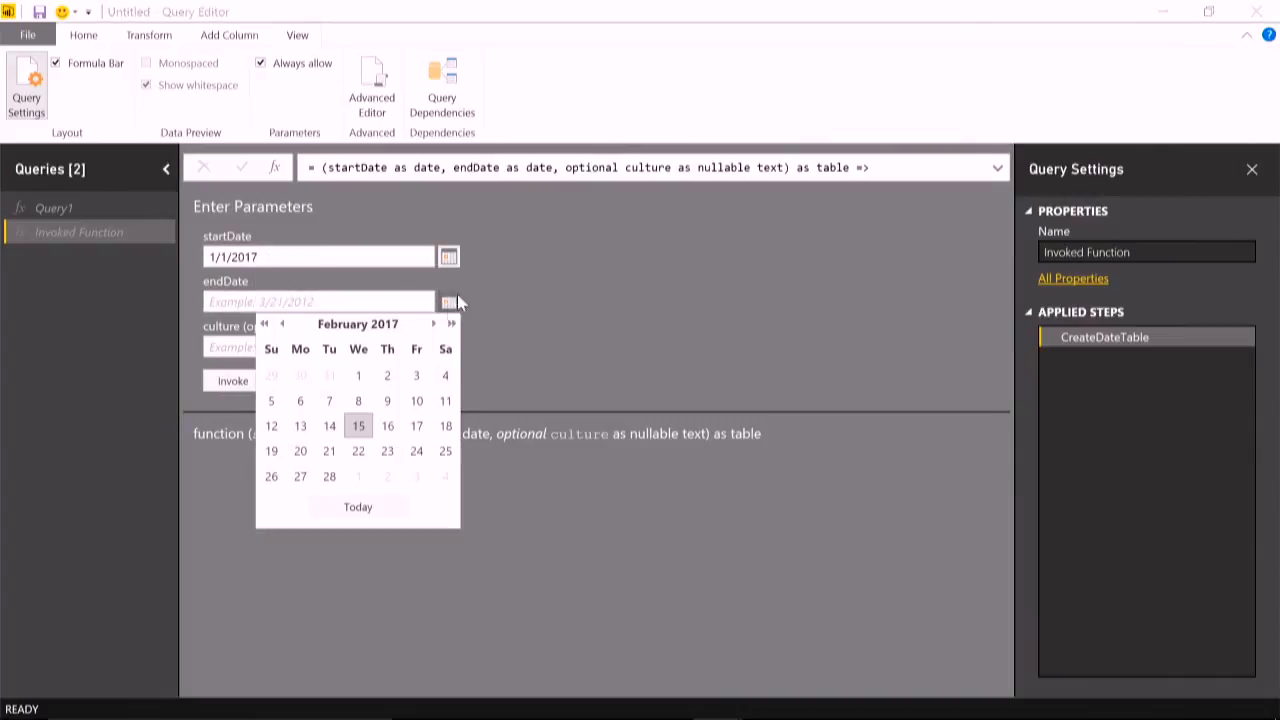
left_click(451, 323)
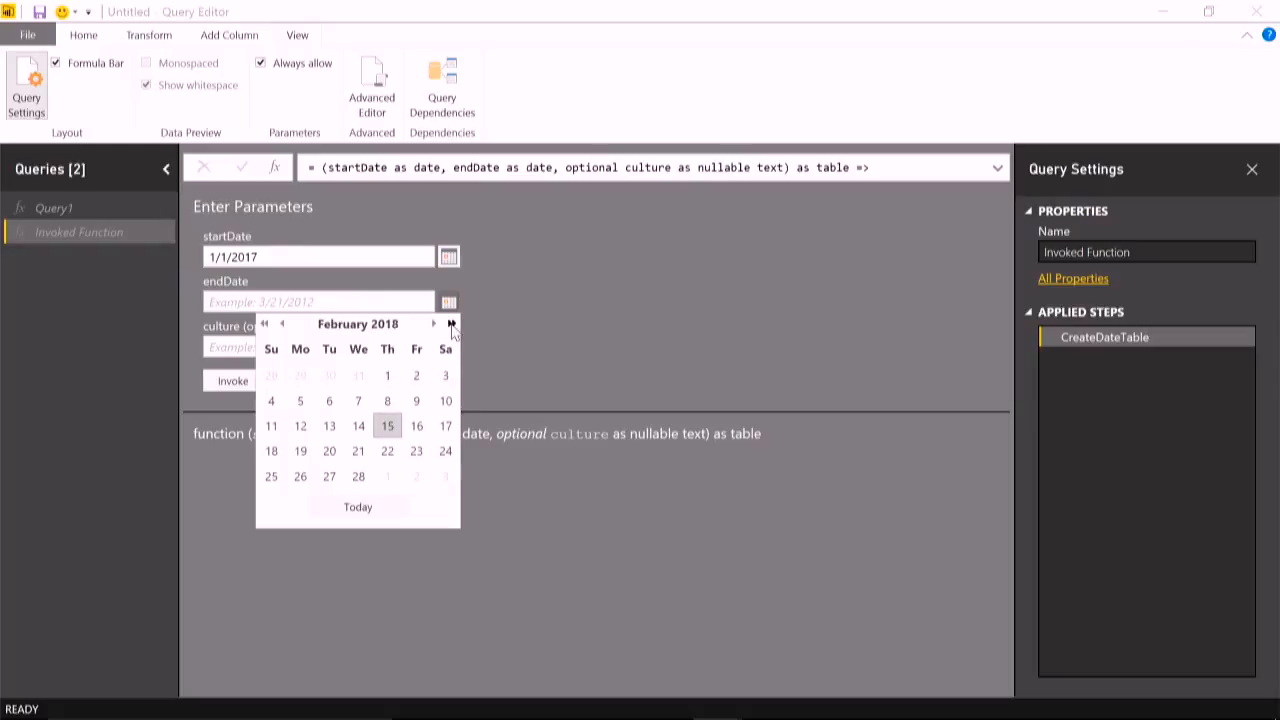
left_click(283, 324)
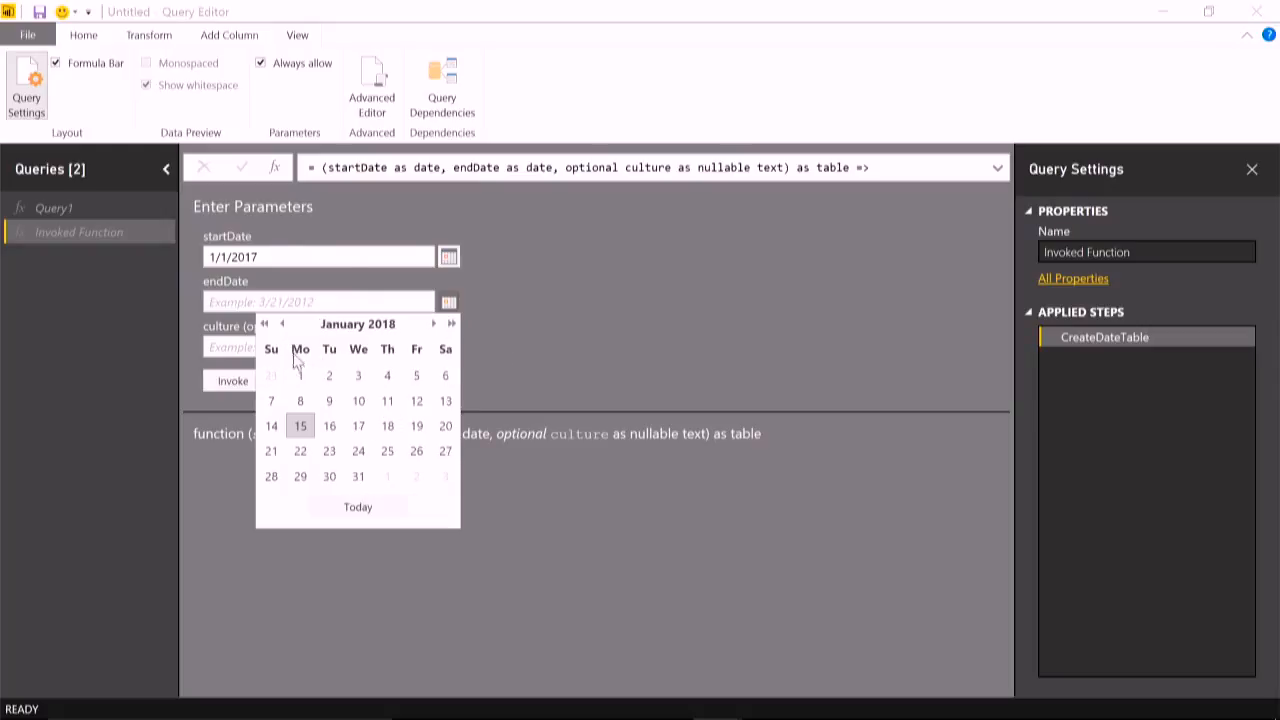
left_click(299, 375)
- Set the optional culture parameter to en-us and invoke the function to generate the date table
left_click(328, 347)
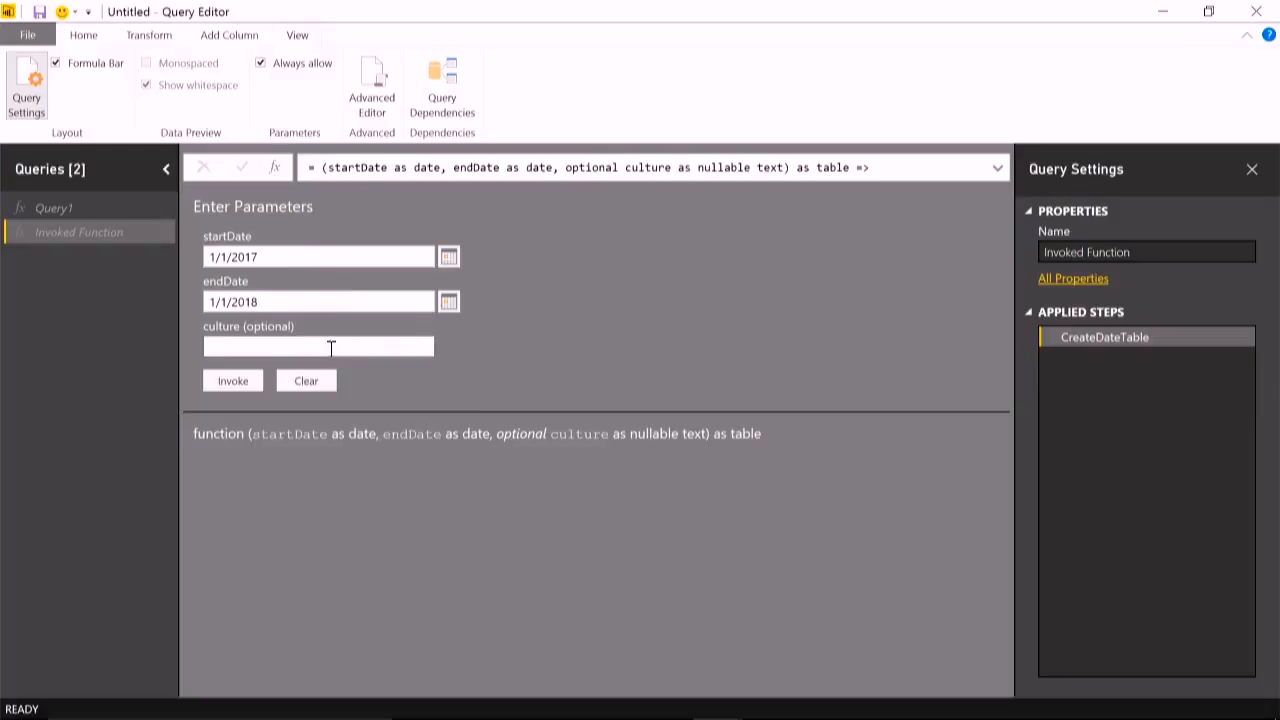
type("en-us")
left_click(233, 381)
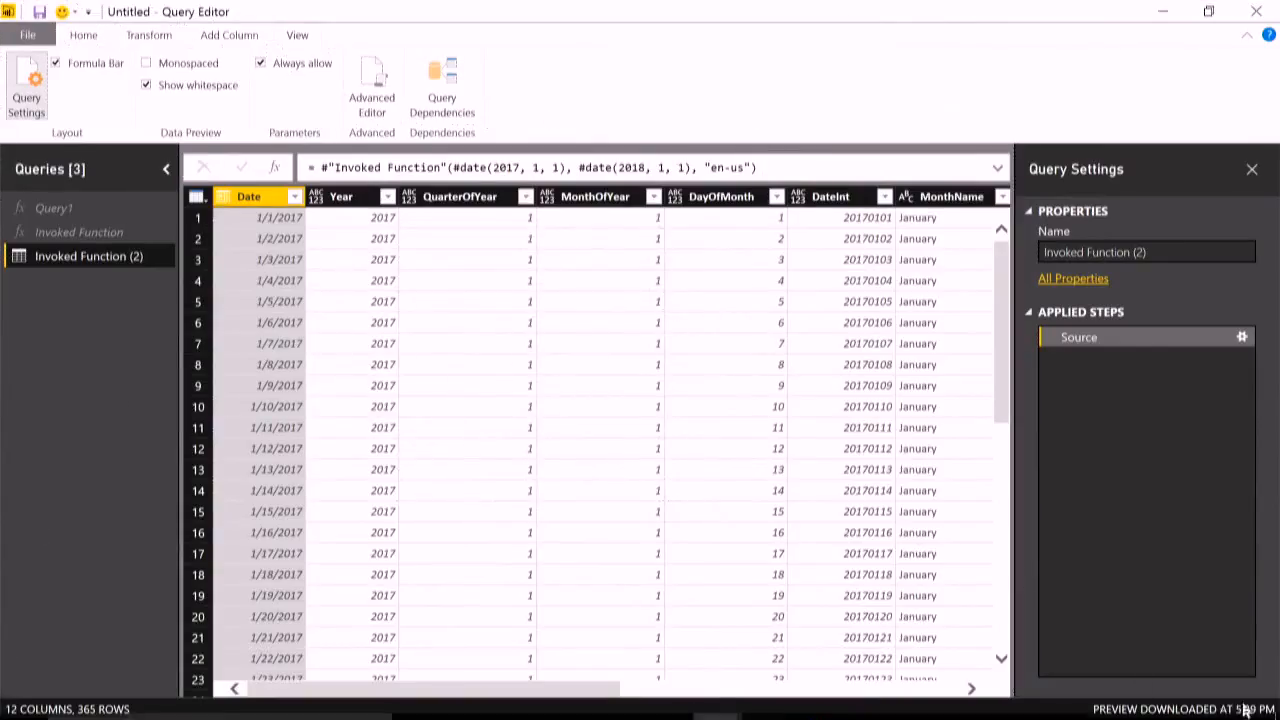
- Review the date table's remaining columns and change the culture argument in its Source formula to "fr-fr"
left_click_drag(594, 694, 960, 697)
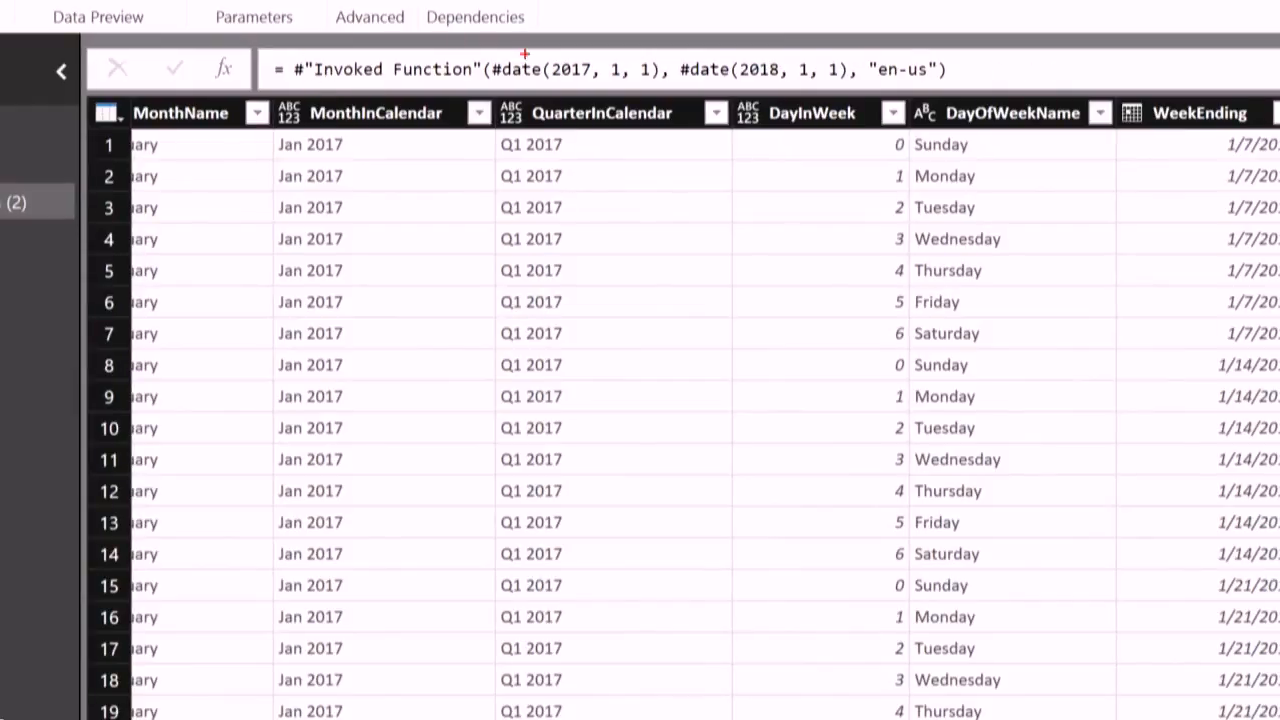
left_click_drag(861, 44, 983, 105)
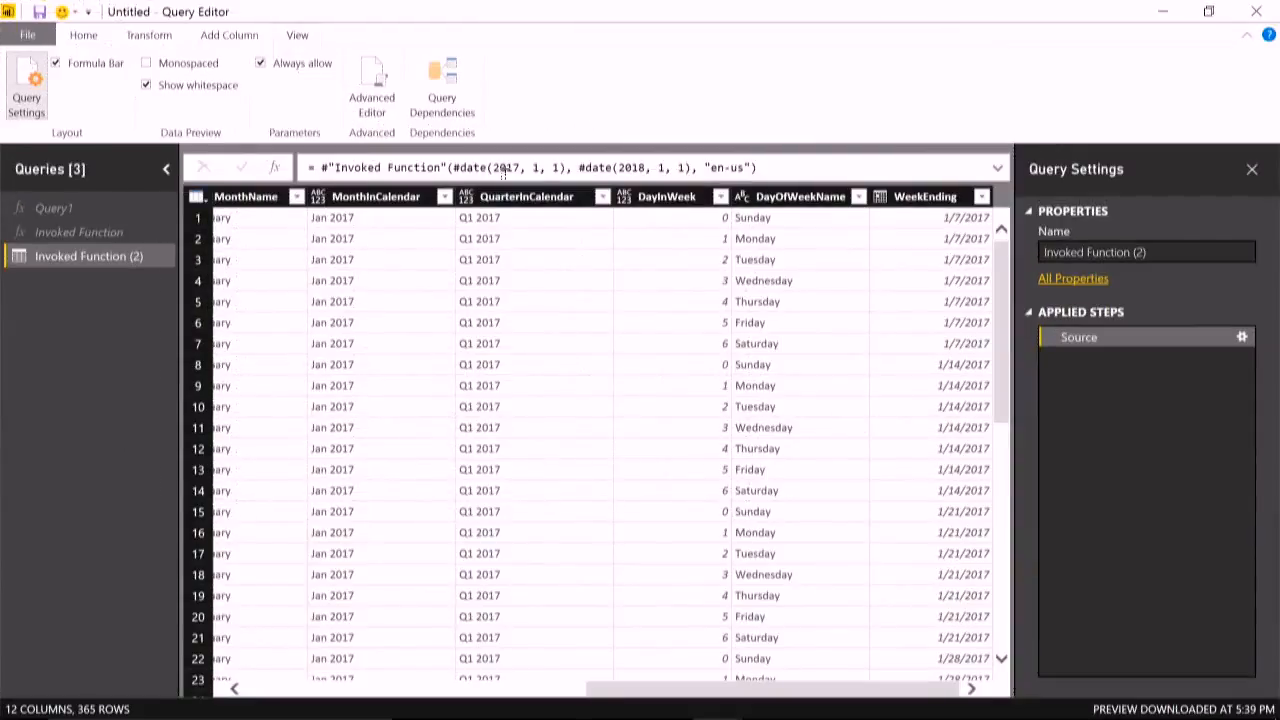
left_click(745, 167)
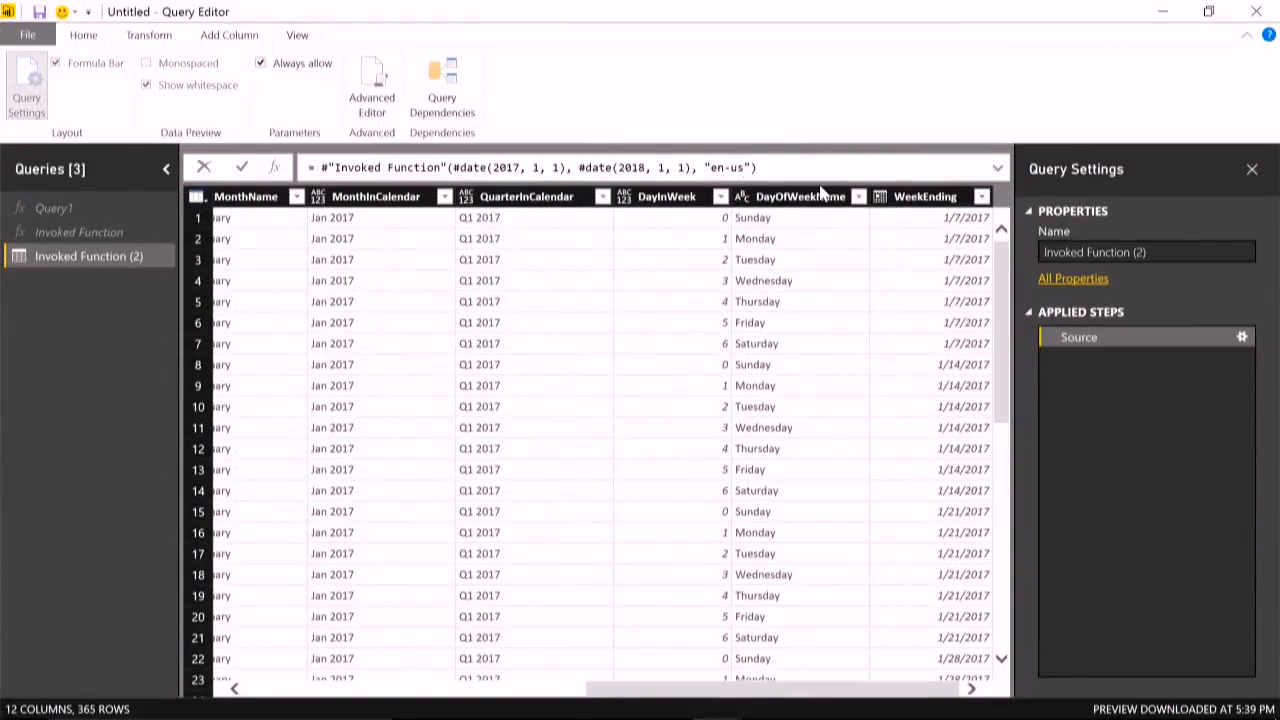
key("BackSpace")
key("BackSpace")
key("BackSpace")
key("BackSpace")
key("BackSpace")
type("fr-fr")
key("Return")
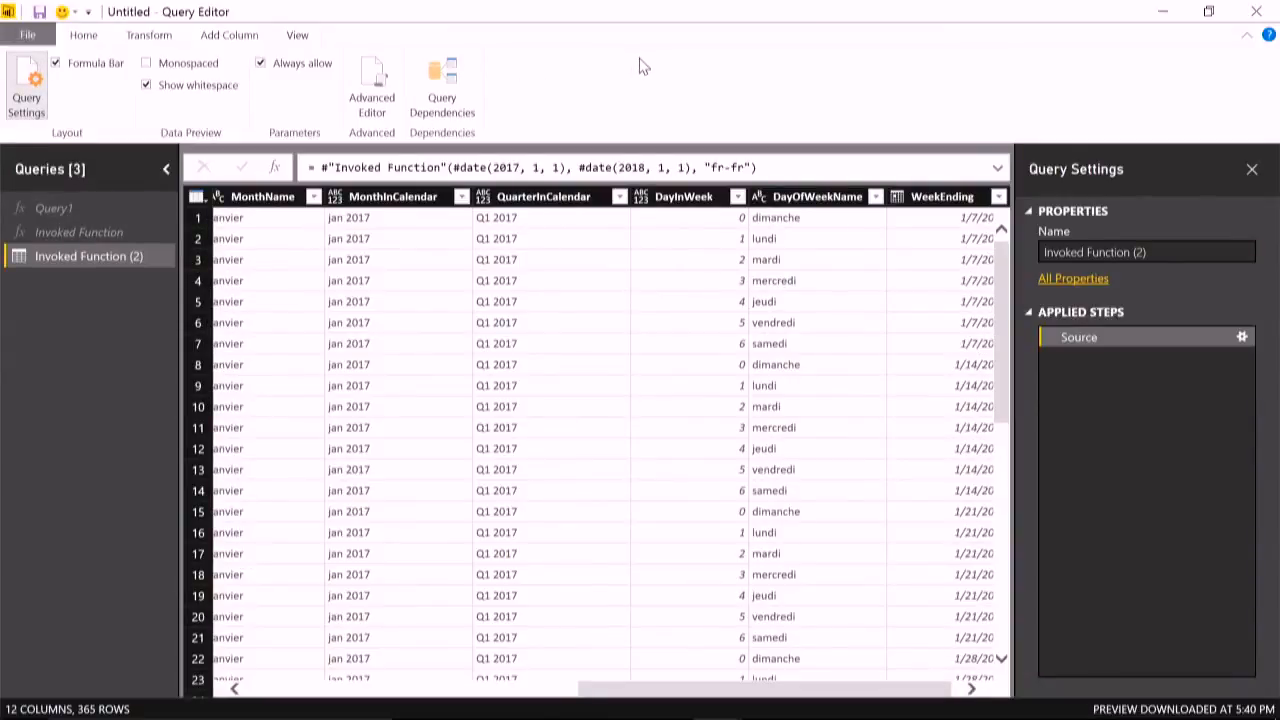
- Delete the Invoked Function (2), Invoked Function and Query1 queries
right_click(105, 262)
left_click(146, 312)
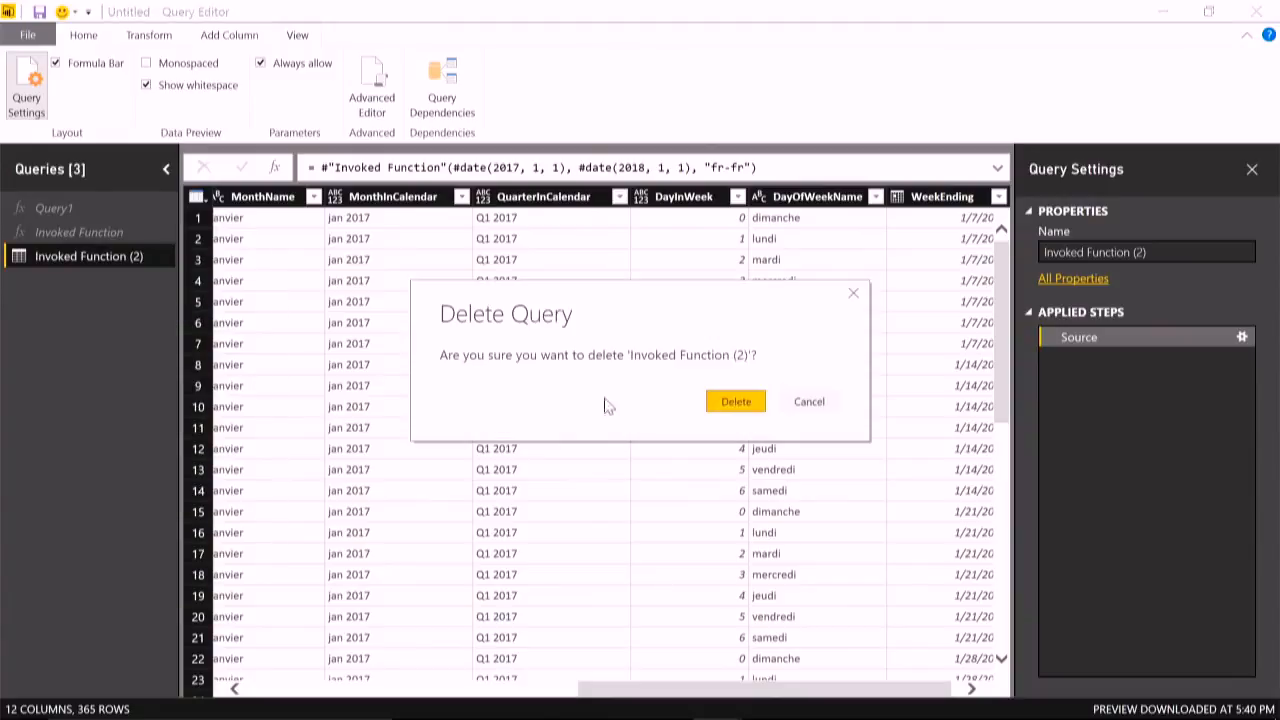
left_click(718, 400)
right_click(72, 234)
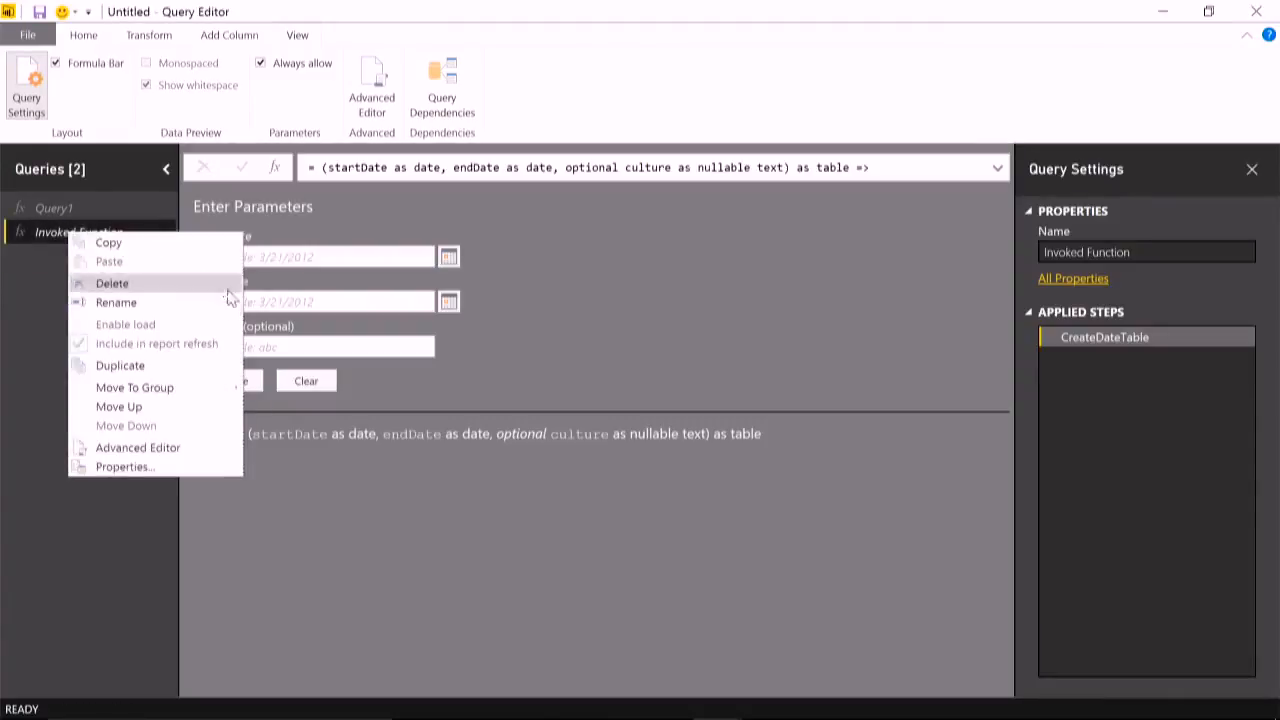
left_click(178, 284)
left_click(734, 400)
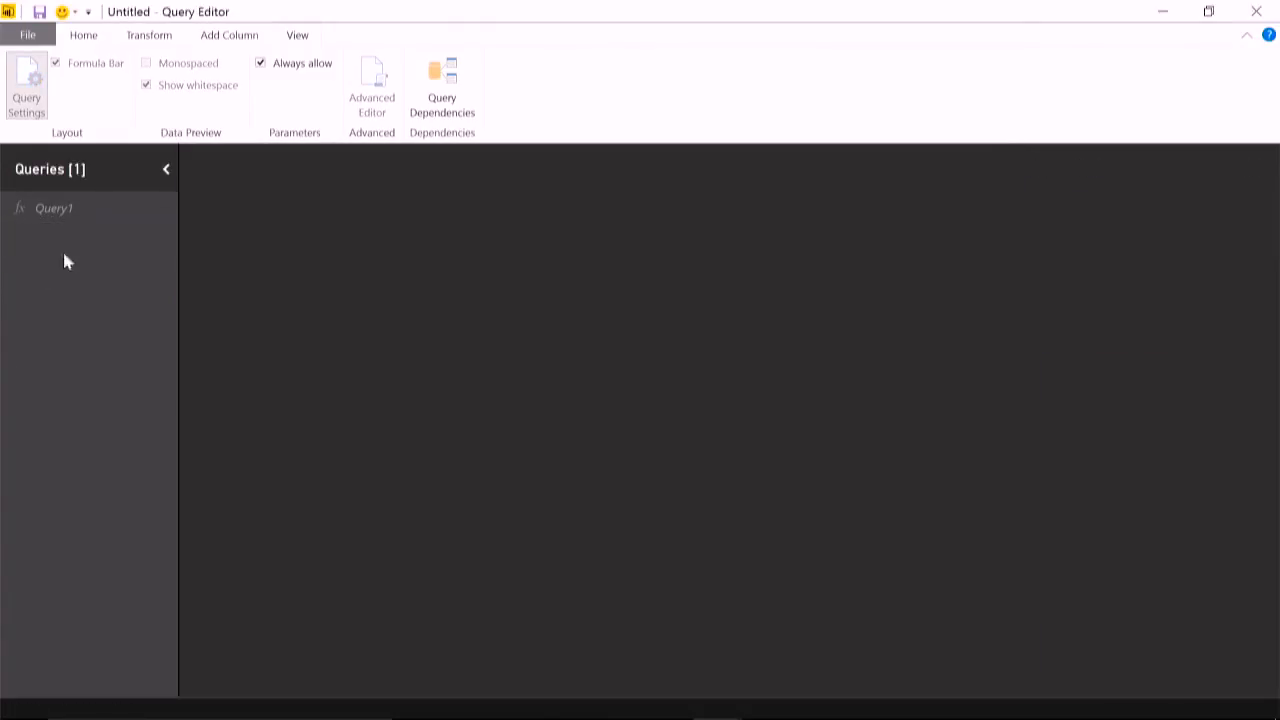
right_click(80, 209)
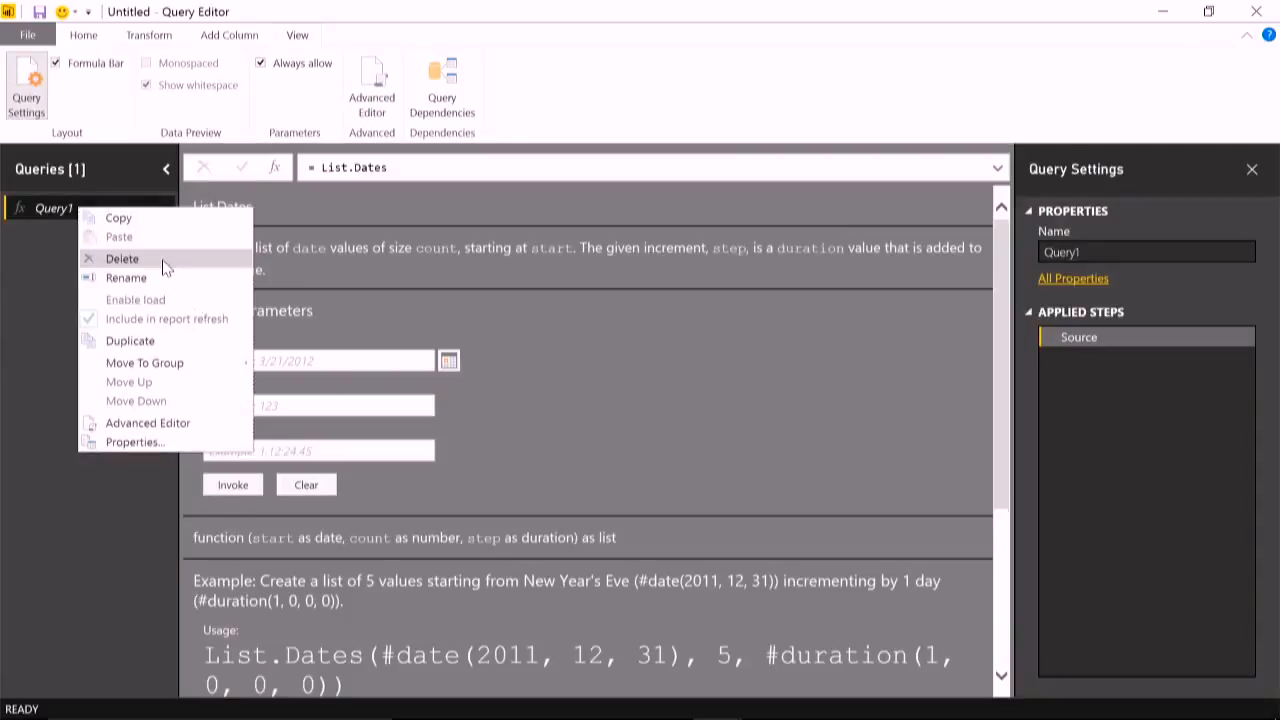
left_click(180, 258)
left_click(756, 404)
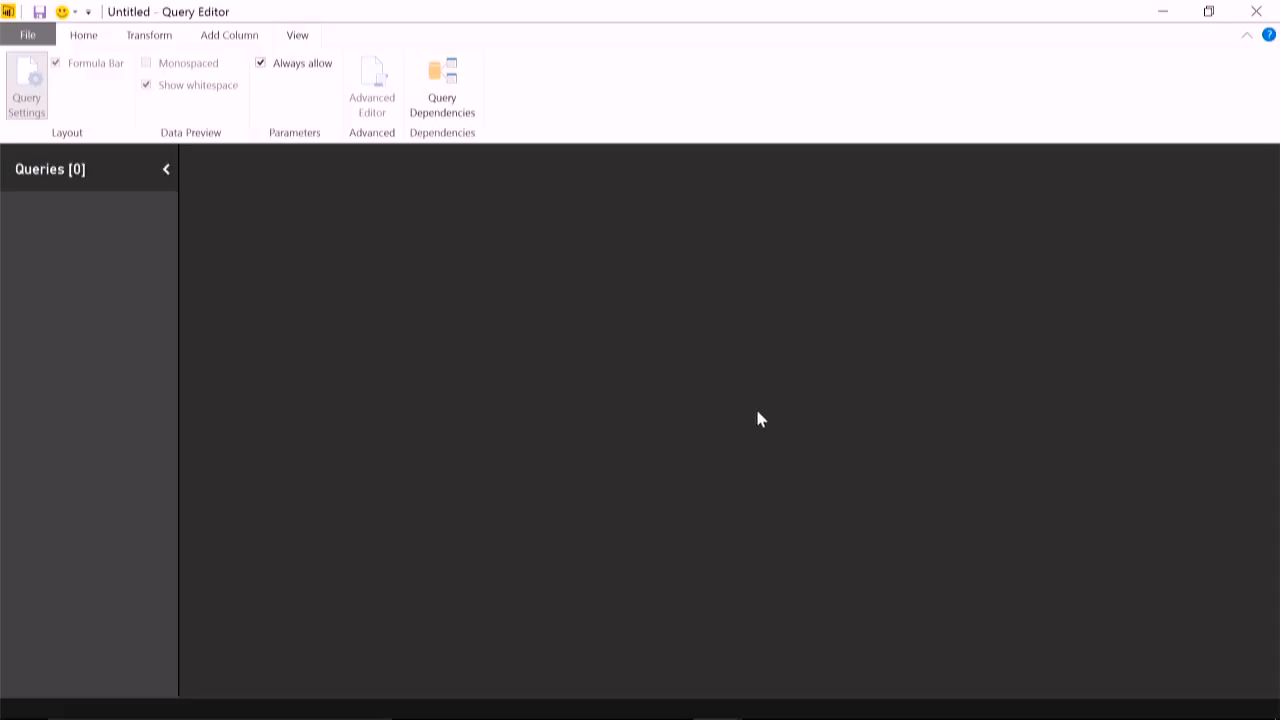
- Switch to the Box Office Mojo 2016 domestic grosses page in Edge, browse its result pages and open #1–100
key("alt+Tab")
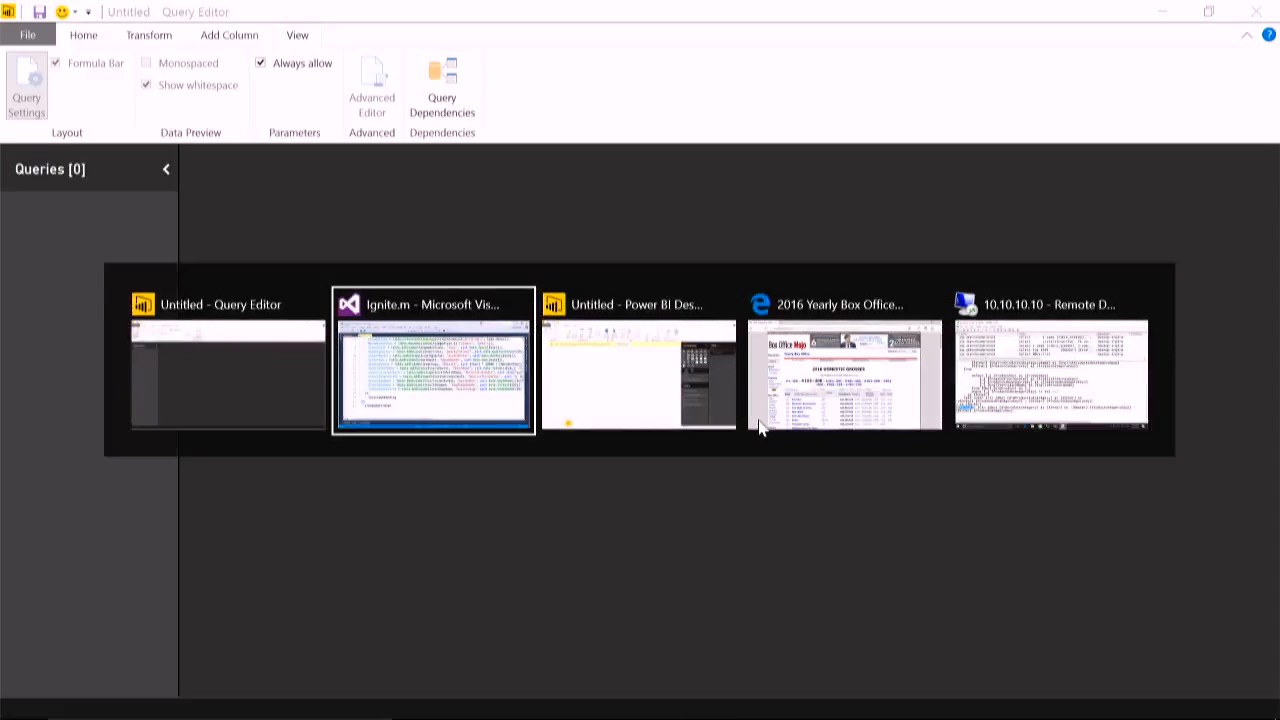
left_click(760, 428)
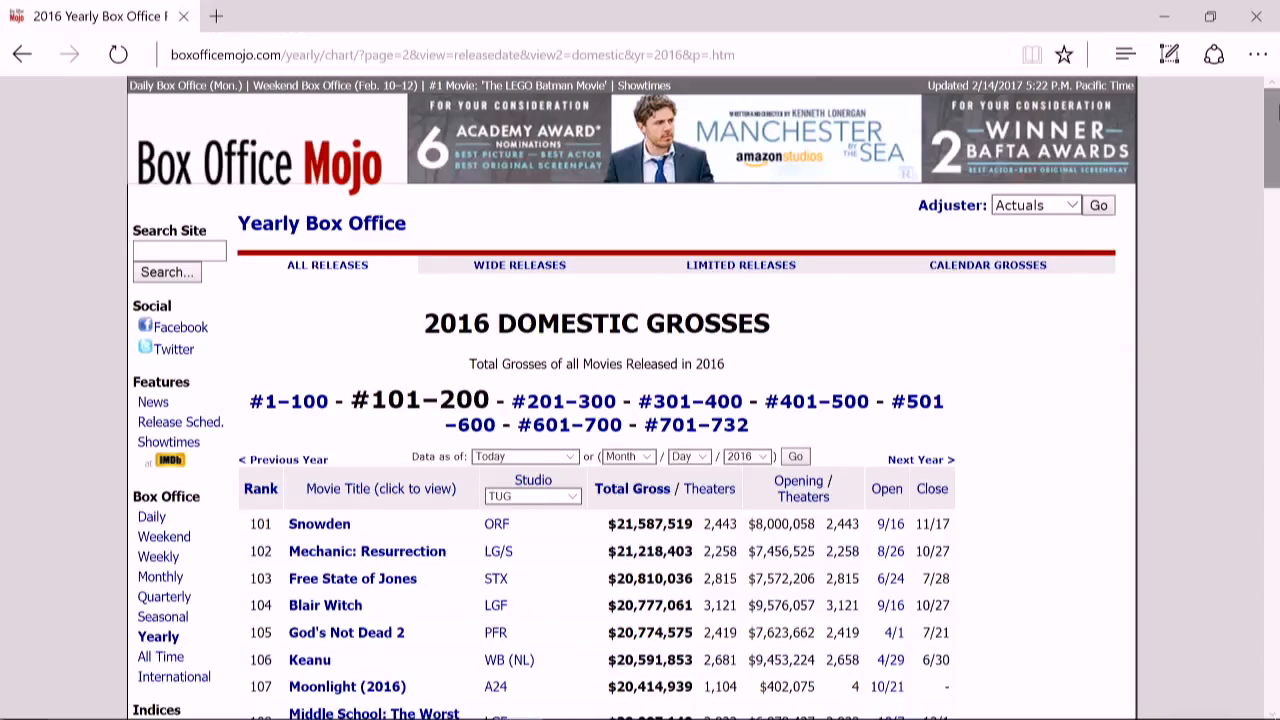
scroll(640, 400, "down", 1)
scroll(640, 400, "up", 1)
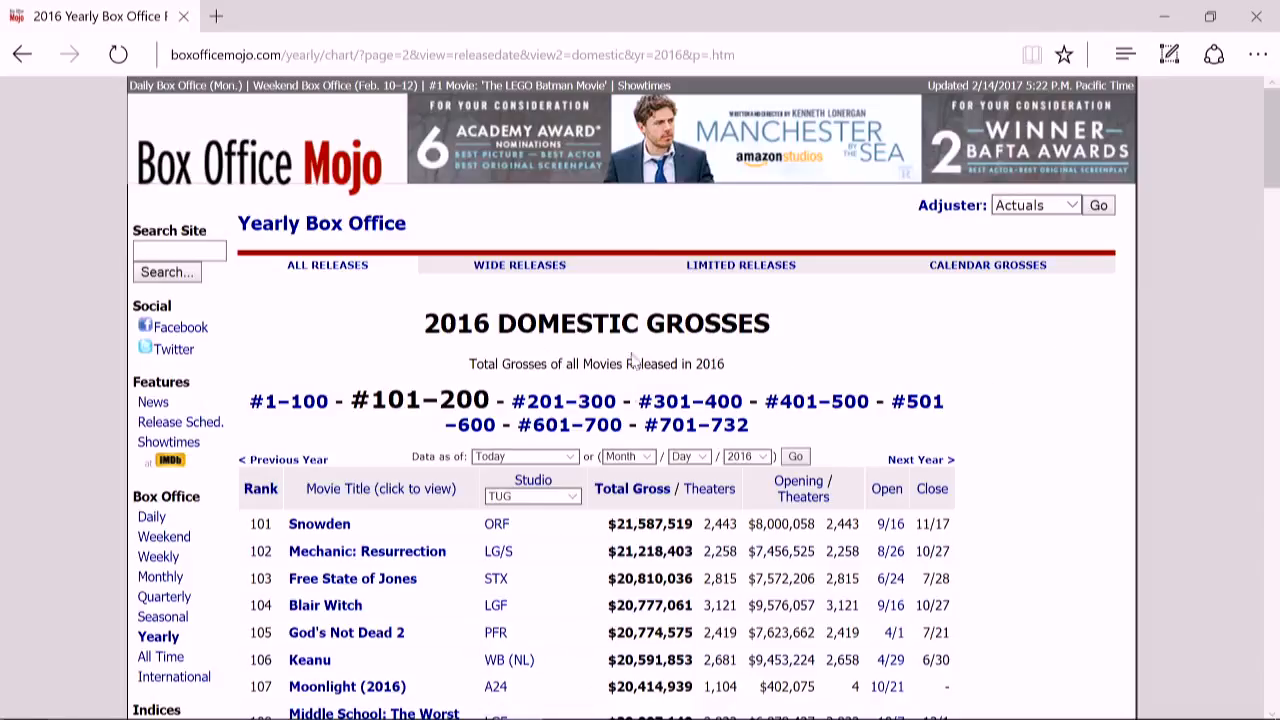
left_click(602, 407)
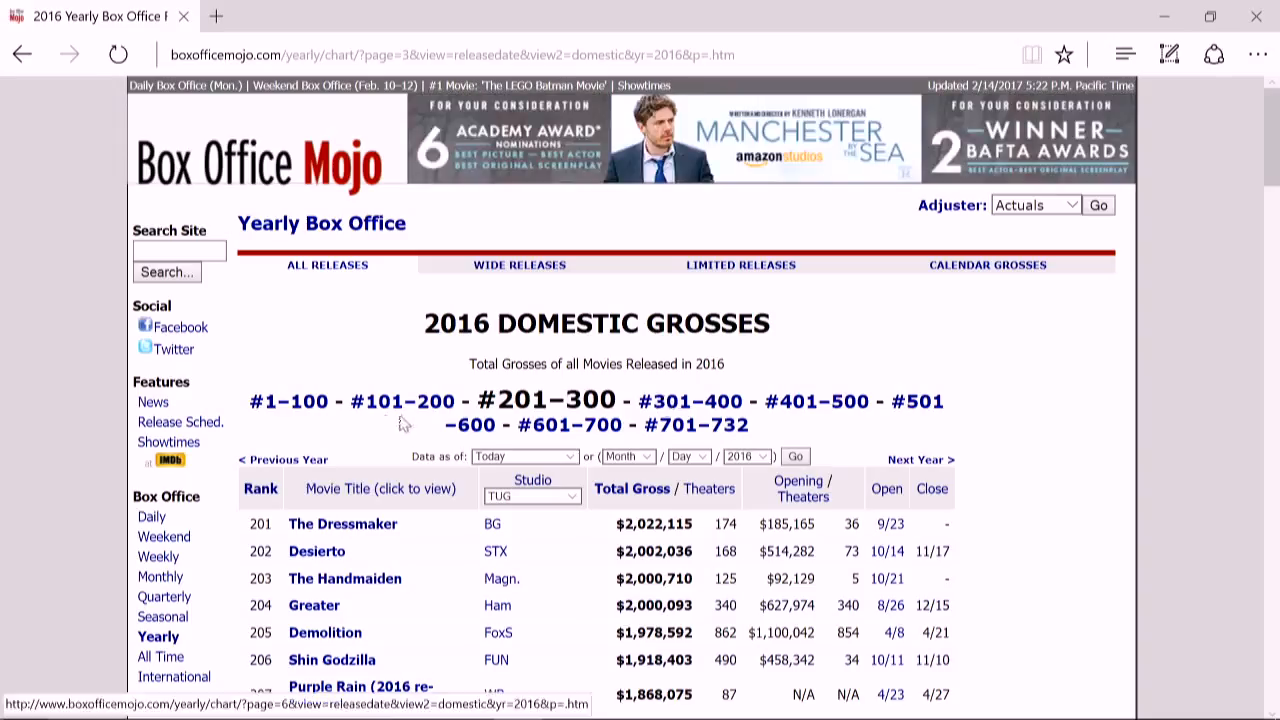
left_click(310, 402)
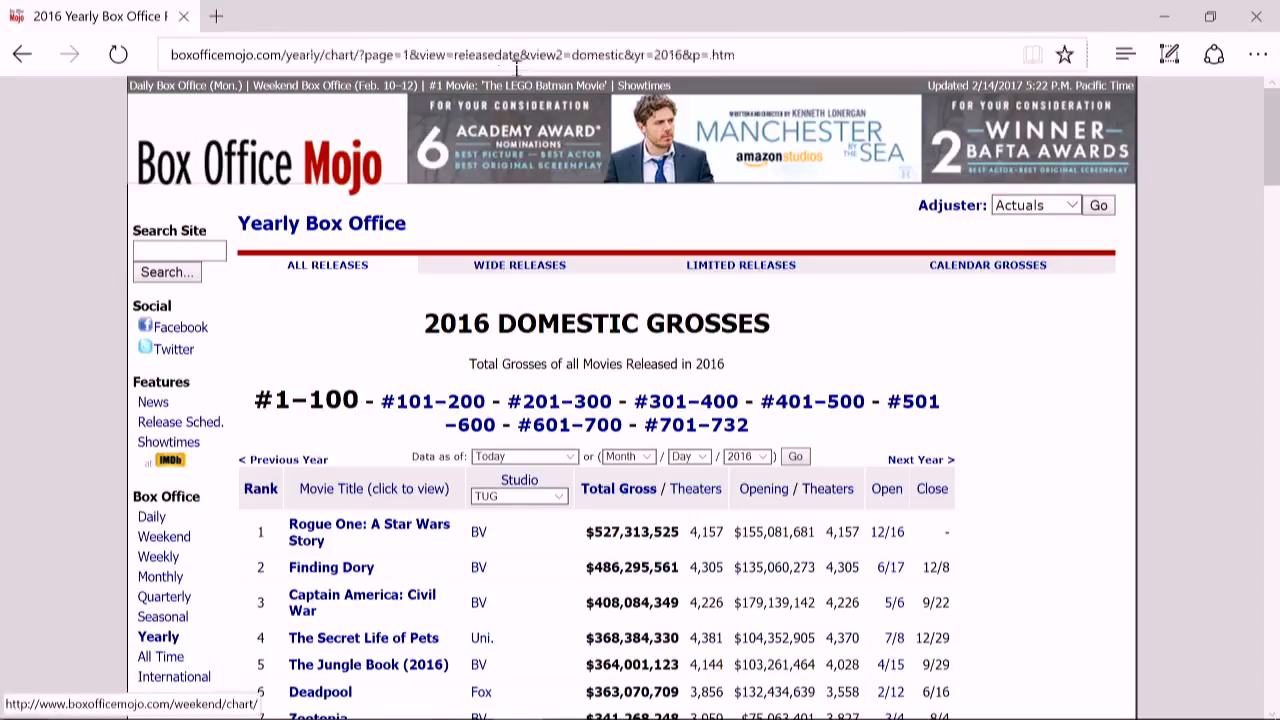
- Copy the full URL of the #1–100 page and return to the Power BI Query Editor
left_click(756, 63)
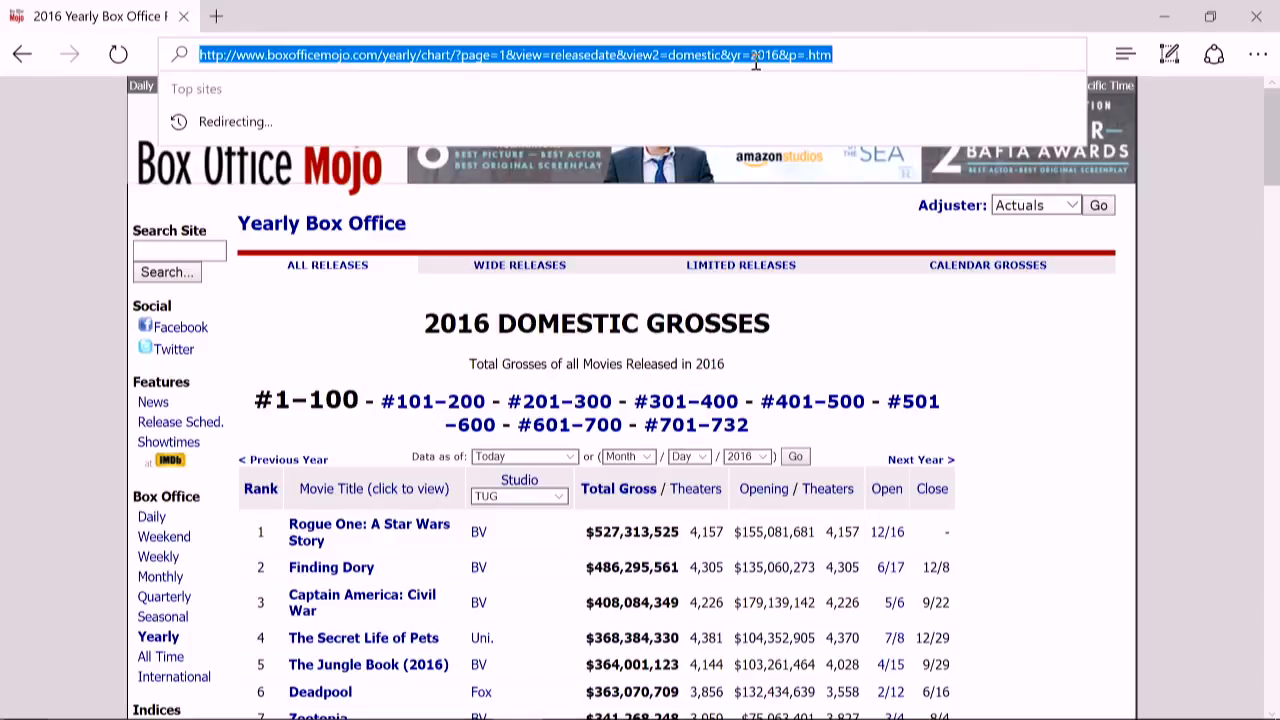
left_click(838, 55)
left_click_drag(831, 55, 15, 65)
key("ctrl+c")
key("alt+Tab")
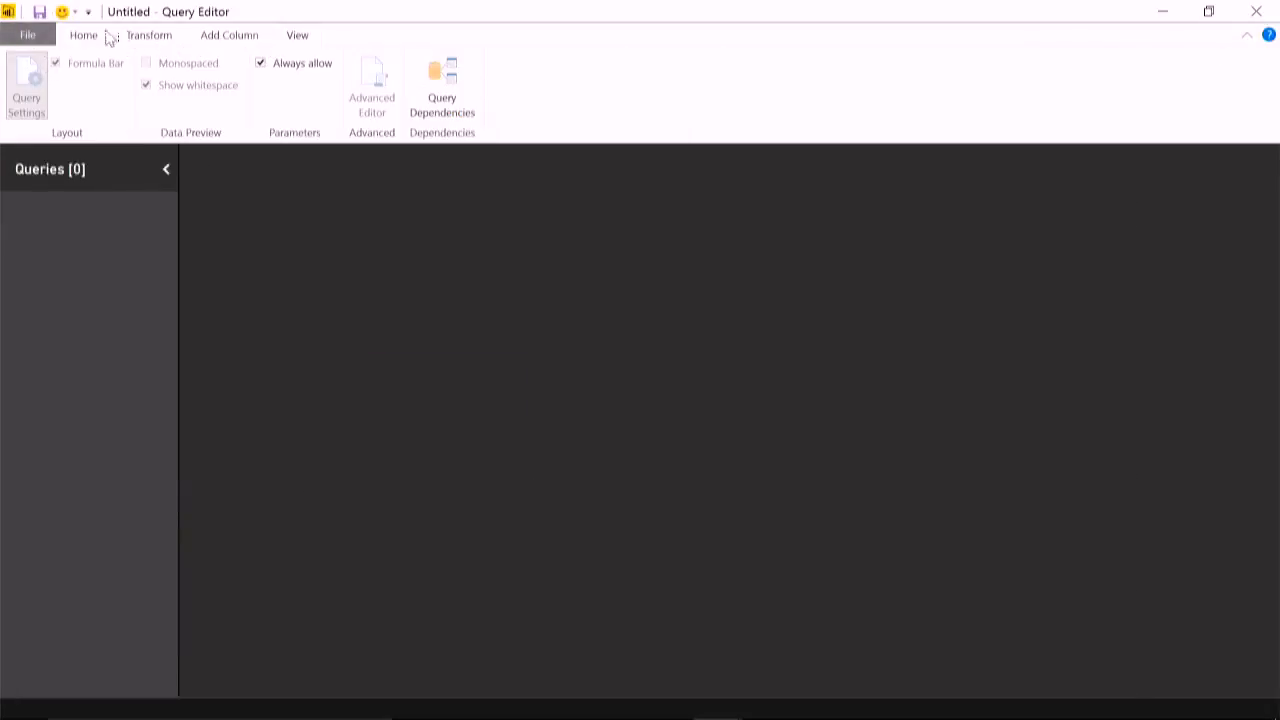
left_click(83, 36)
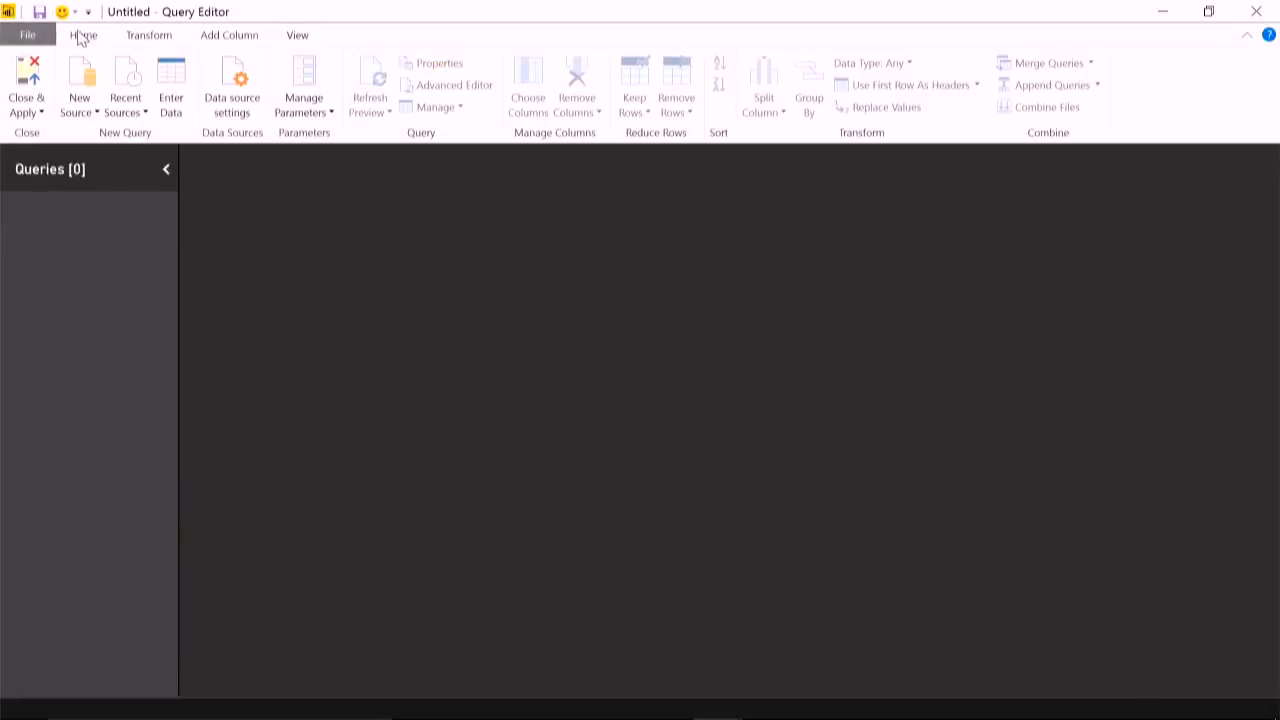
left_click(95, 114)
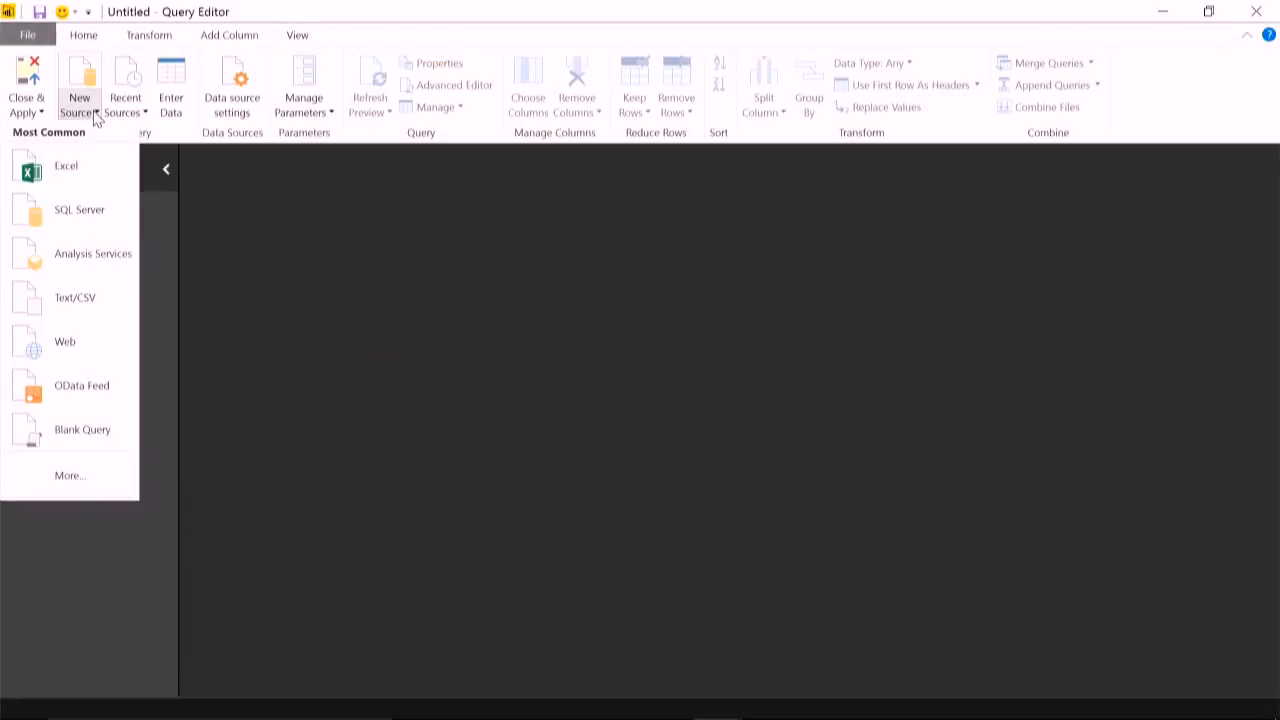
left_click(70, 343)
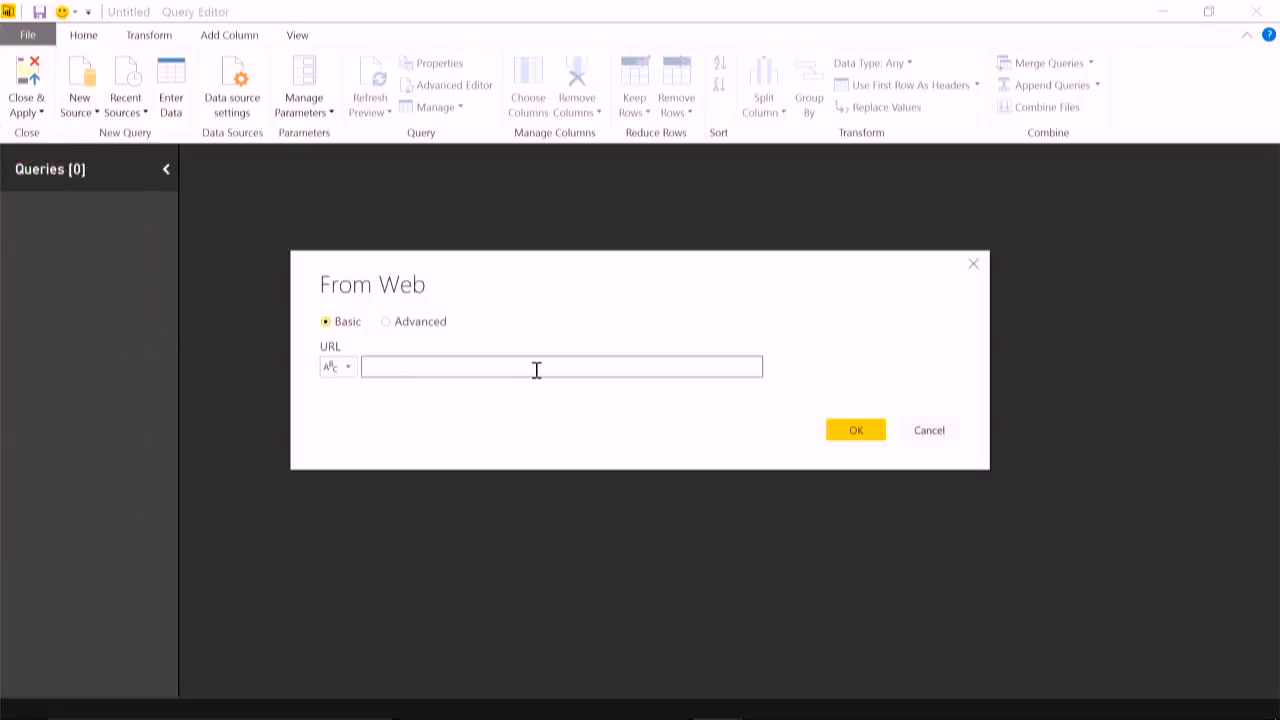
key("ctrl+v")
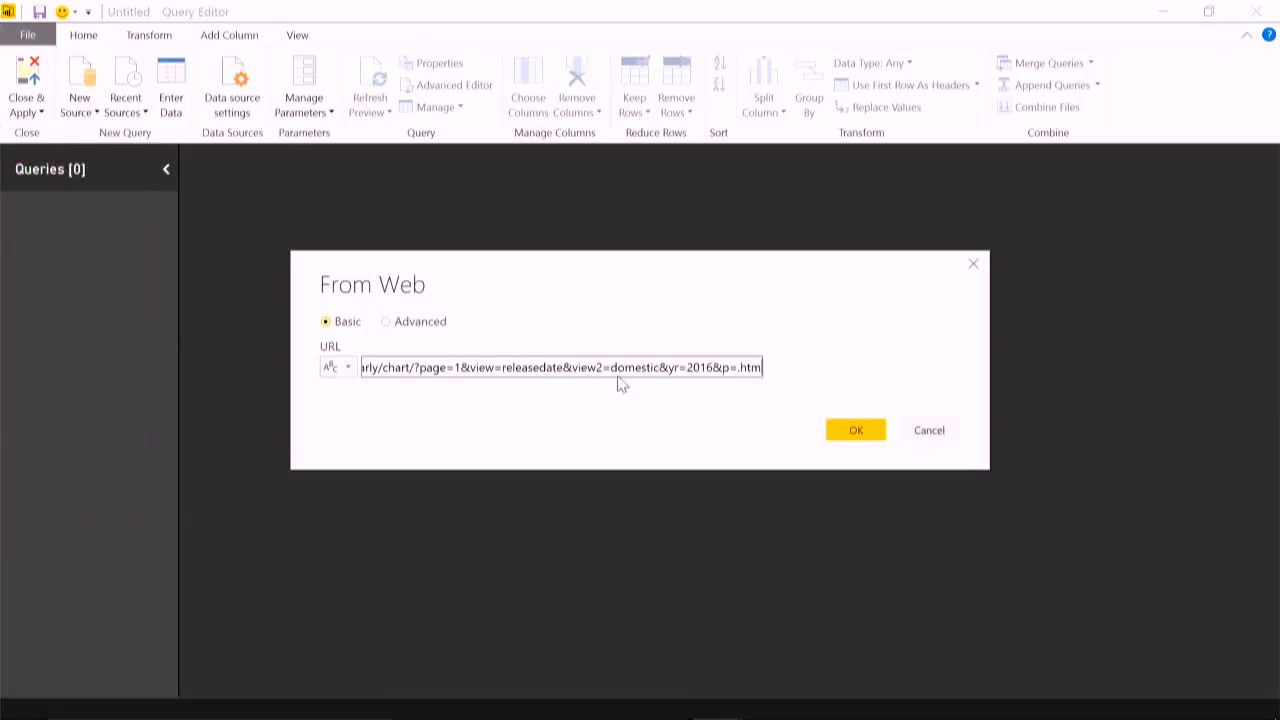
left_click(868, 433)
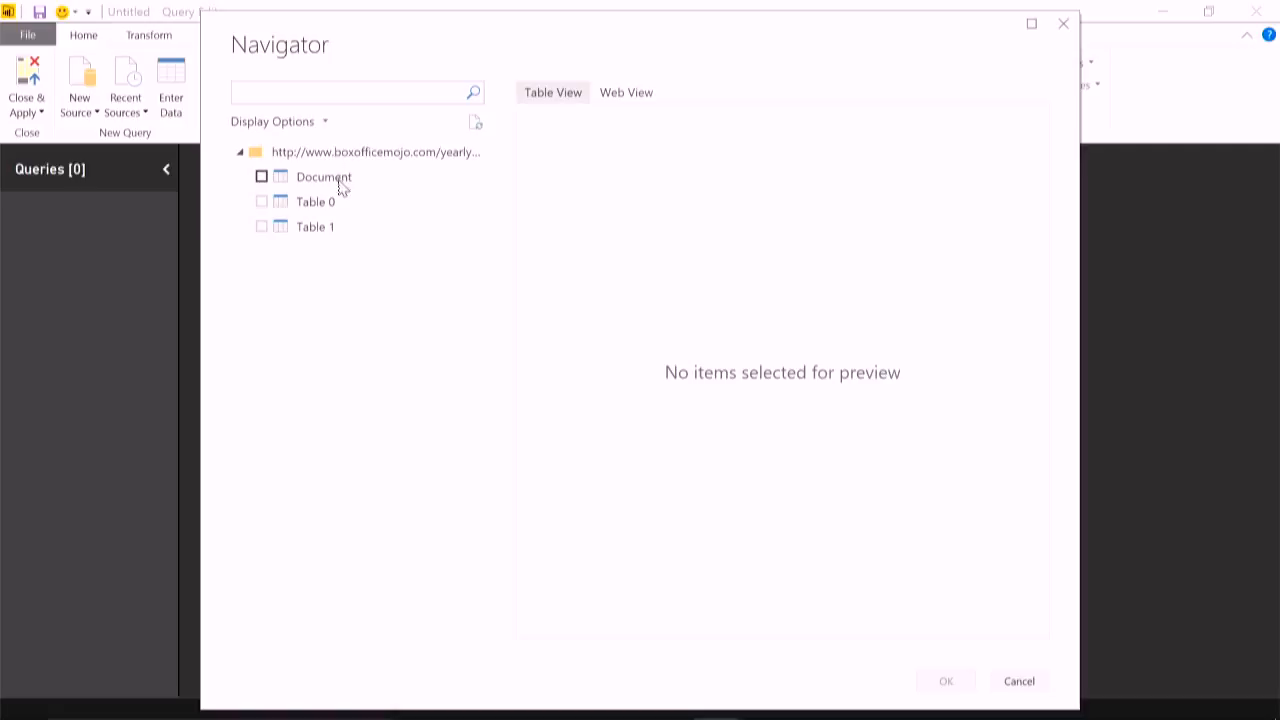
- Preview Document, Table 0, Table 1 and the web view, load Table 1 as a query and check its last rows
left_click(342, 188)
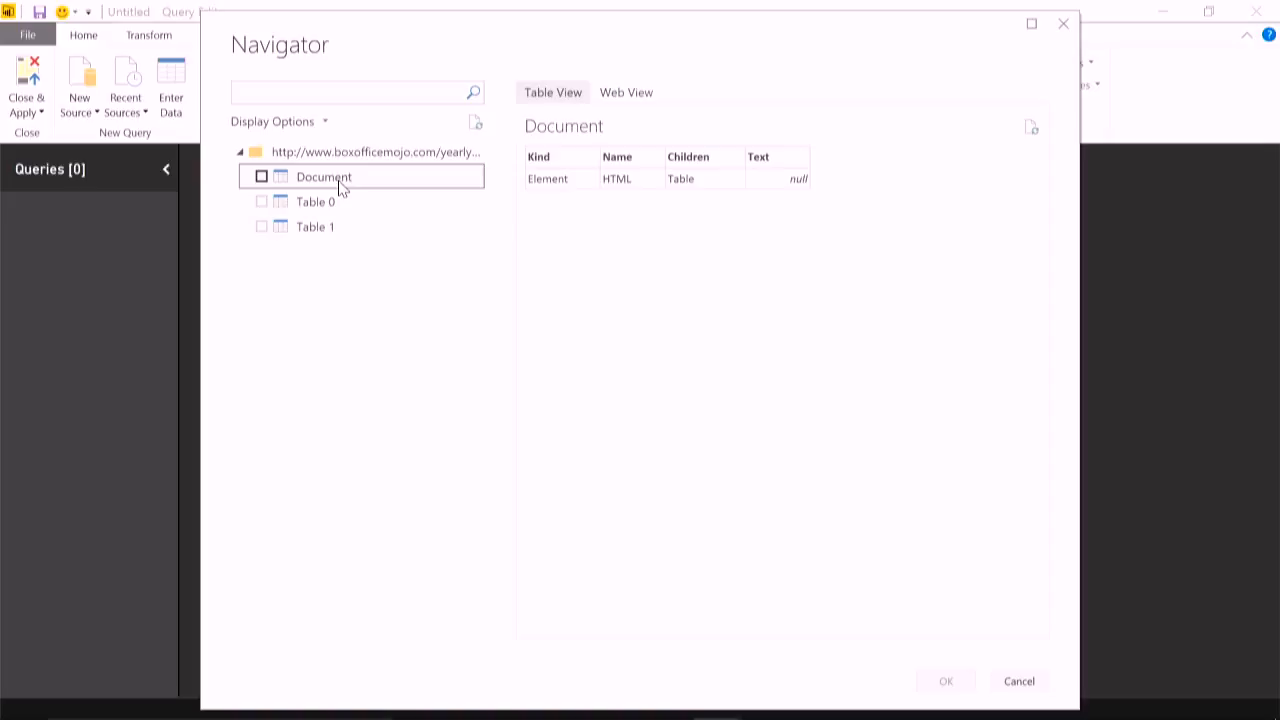
left_click(340, 202)
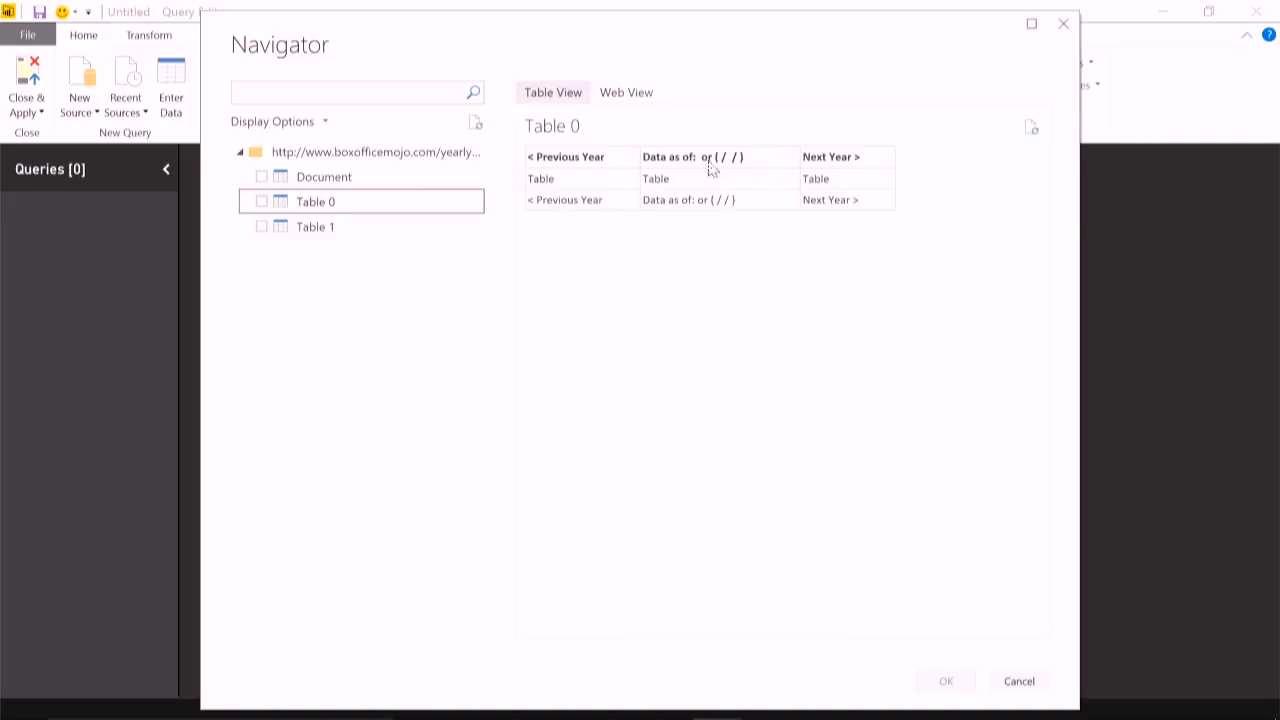
left_click(330, 226)
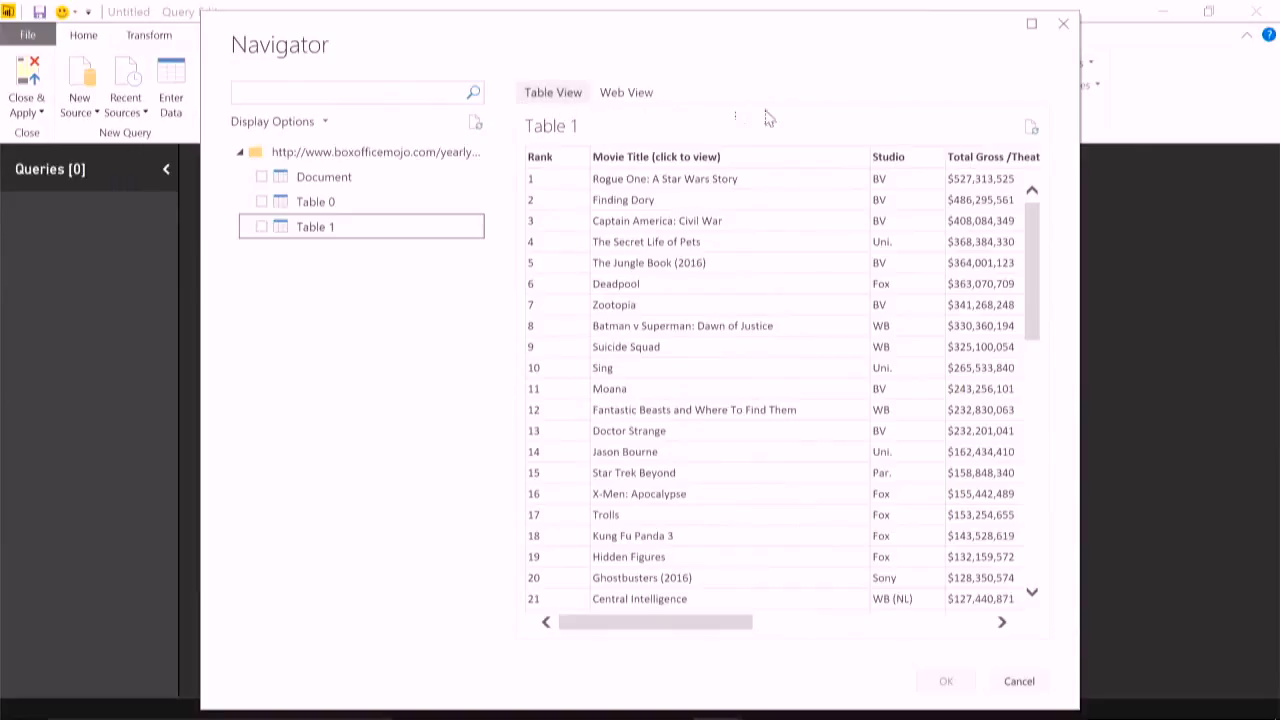
left_click(627, 93)
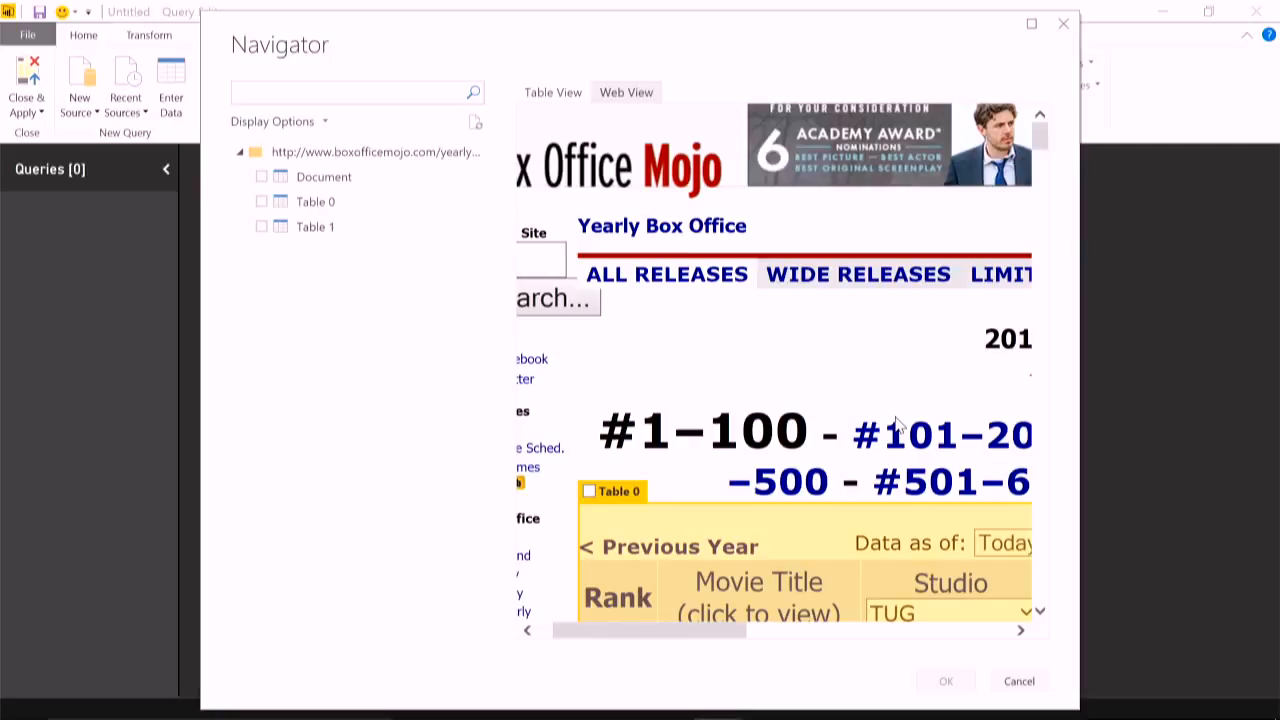
left_click(549, 93)
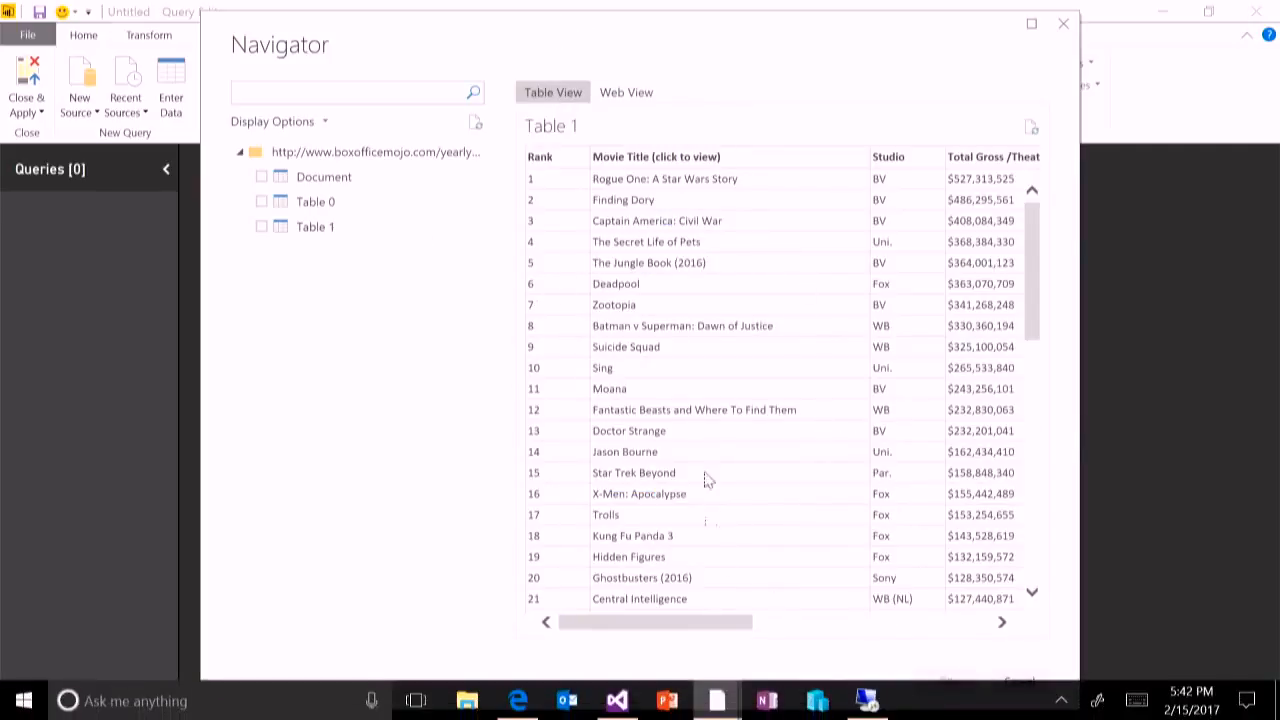
left_click(261, 226)
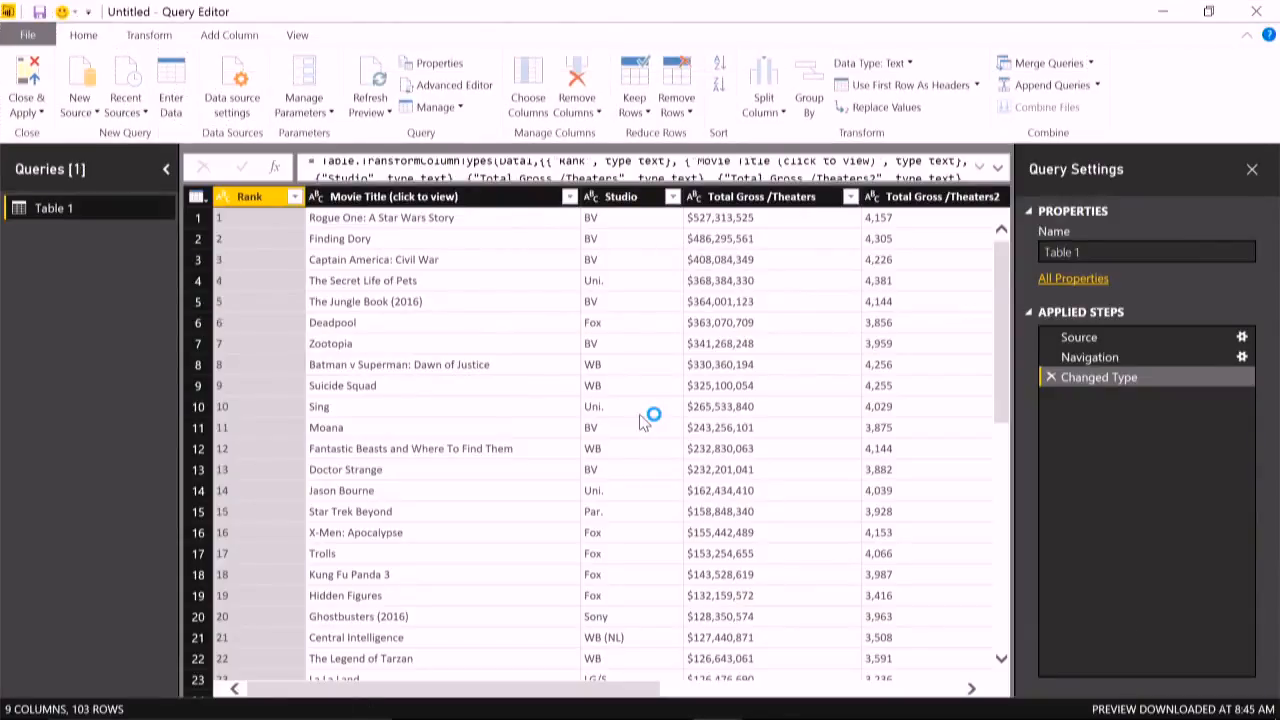
left_click_drag(1015, 262, 1004, 664)
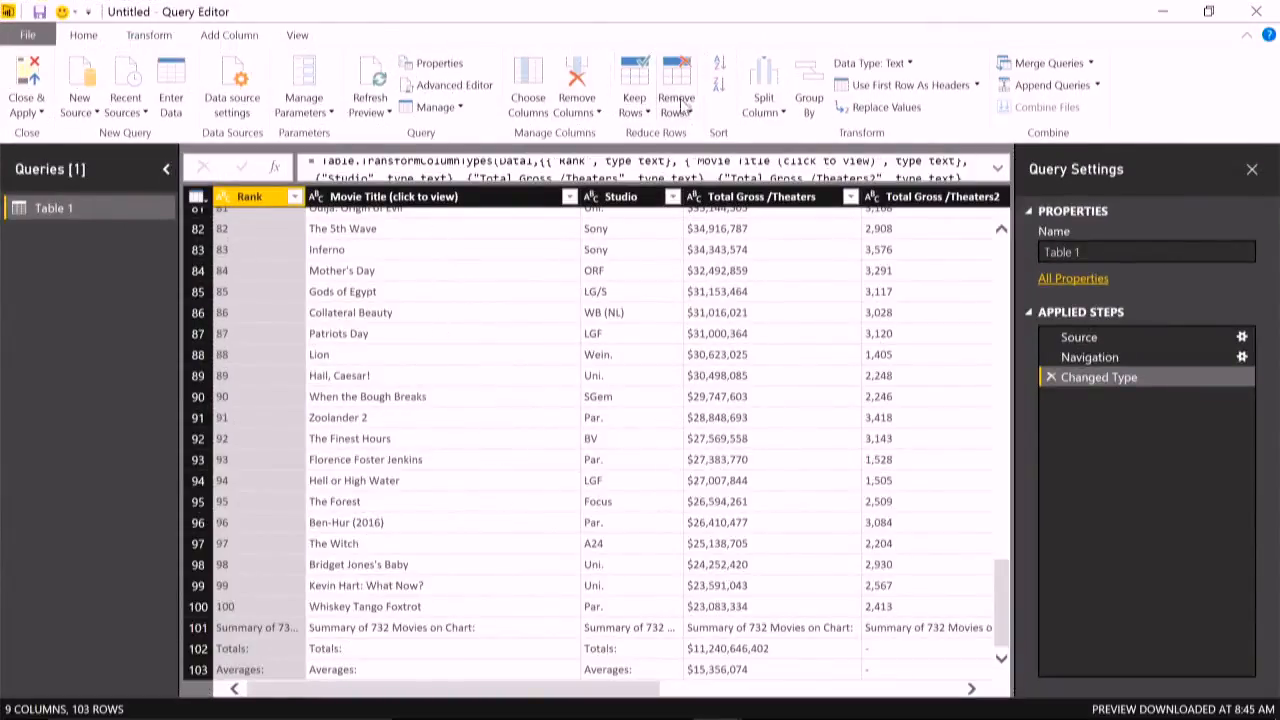
- Remove the bottom 3 rows from the Table 1 query
left_click(685, 113)
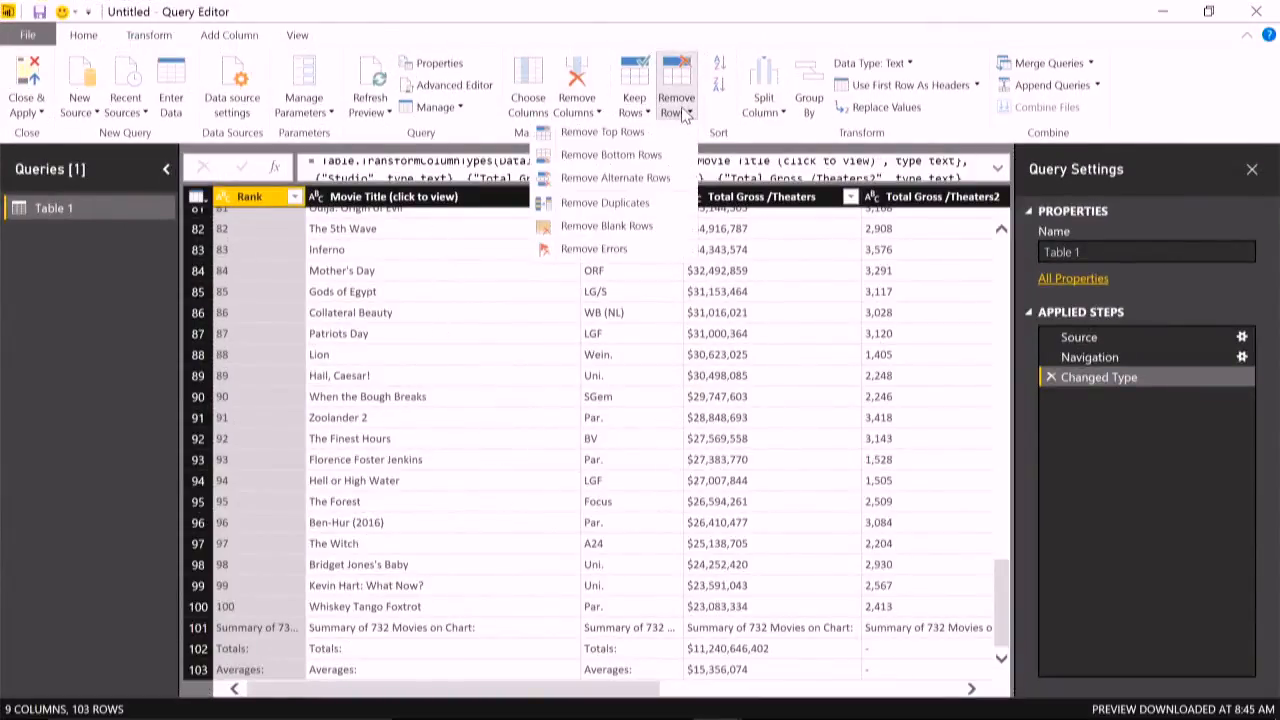
left_click(655, 162)
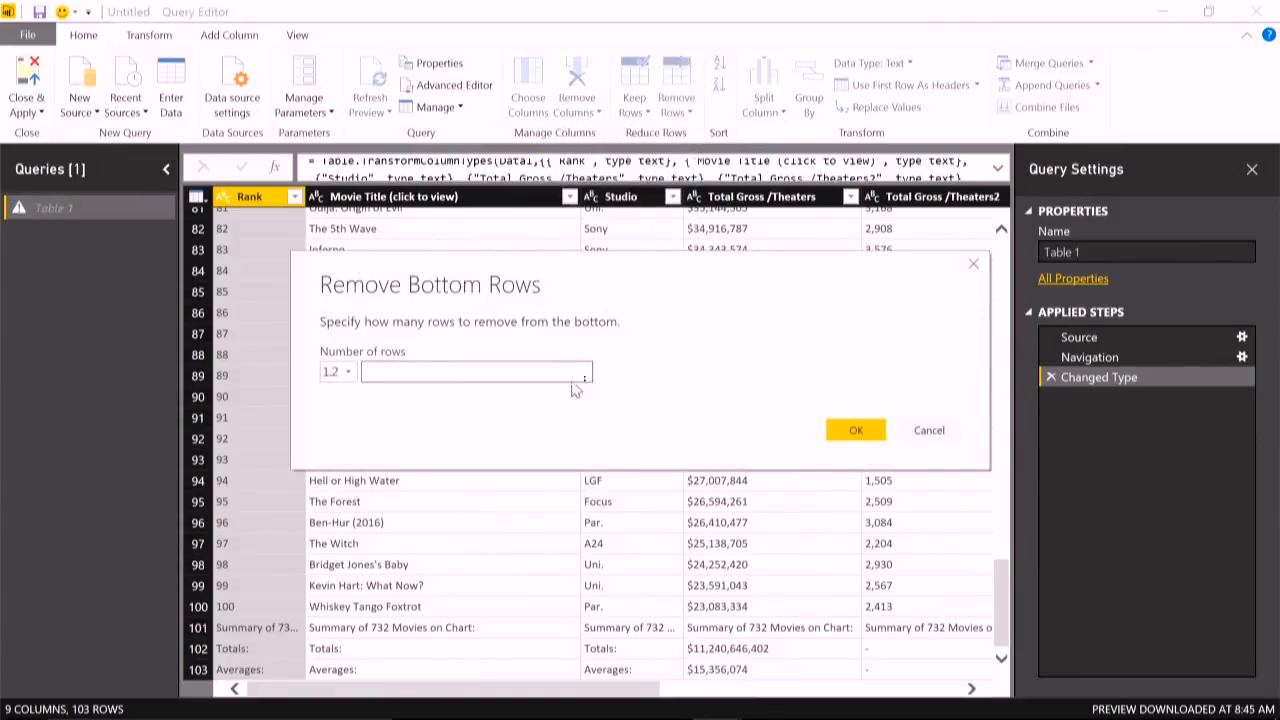
type("3")
left_click(860, 432)
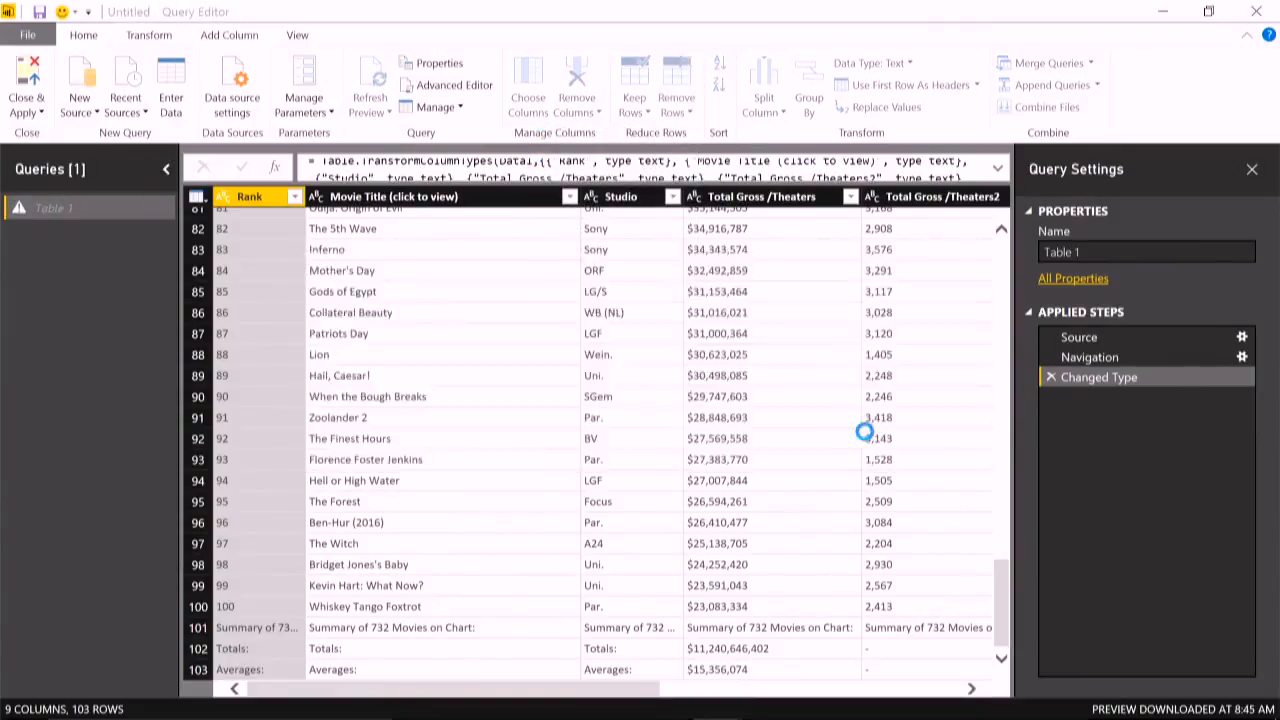
- Switch to the Box Office Mojo page in Edge and examine the summary rows at the end of the #1–100 chart
key("alt+Tab")
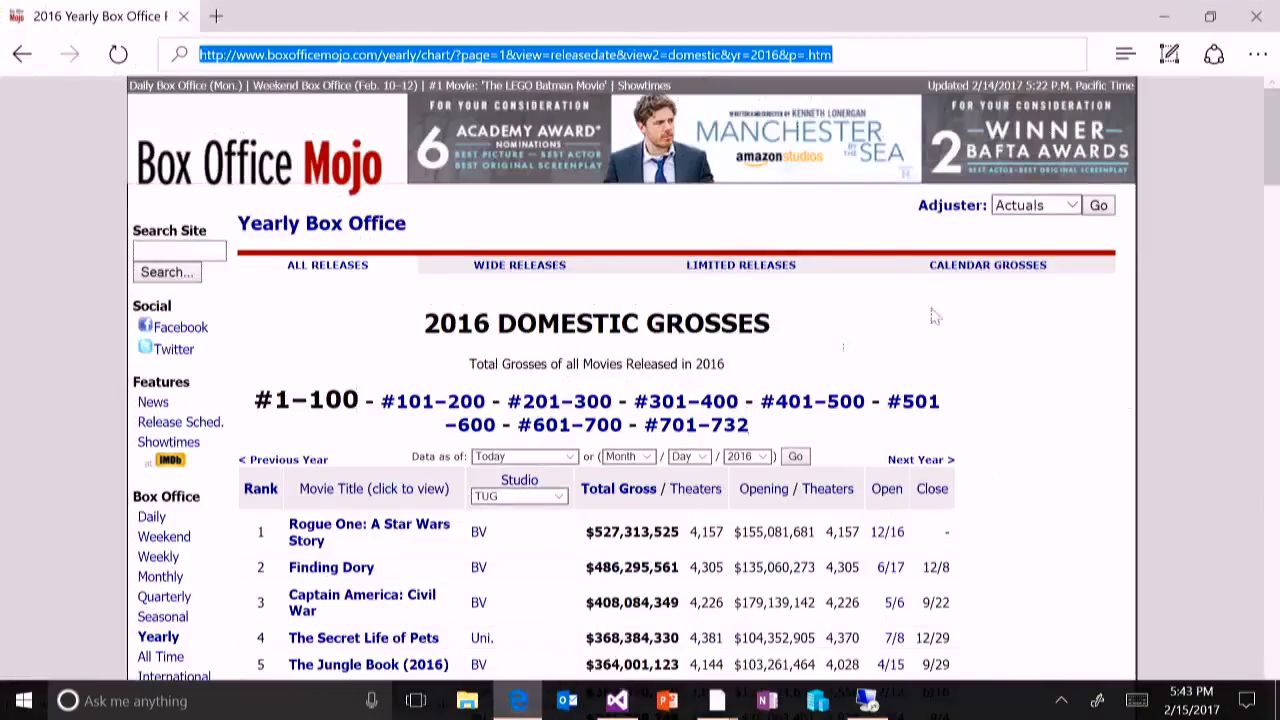
left_click_drag(1275, 156, 1276, 615)
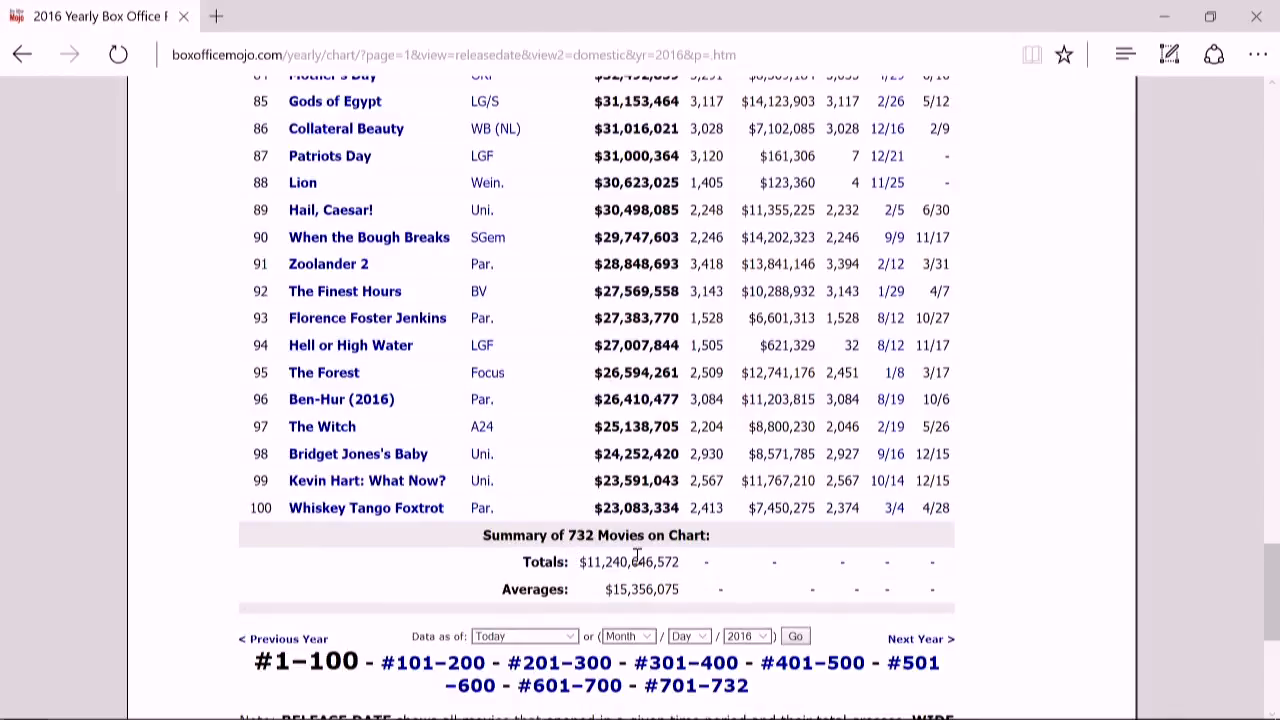
key("alt+Tab")
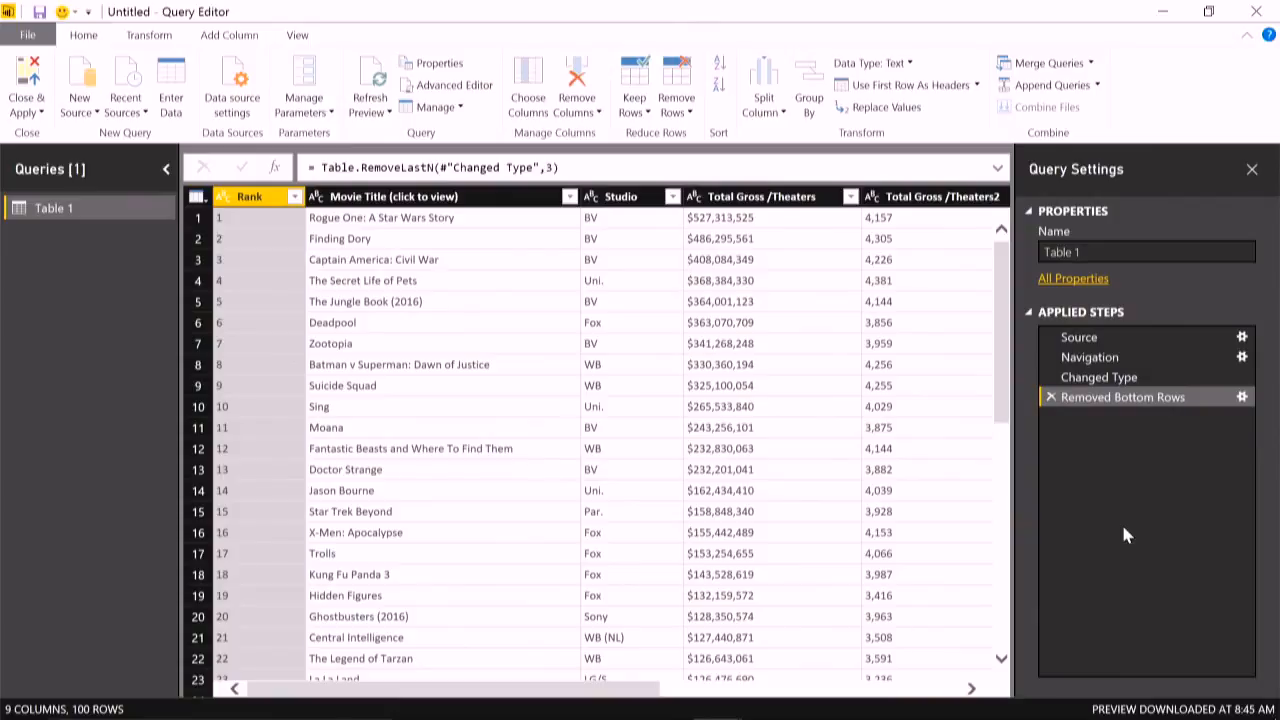
key("alt+Tab")
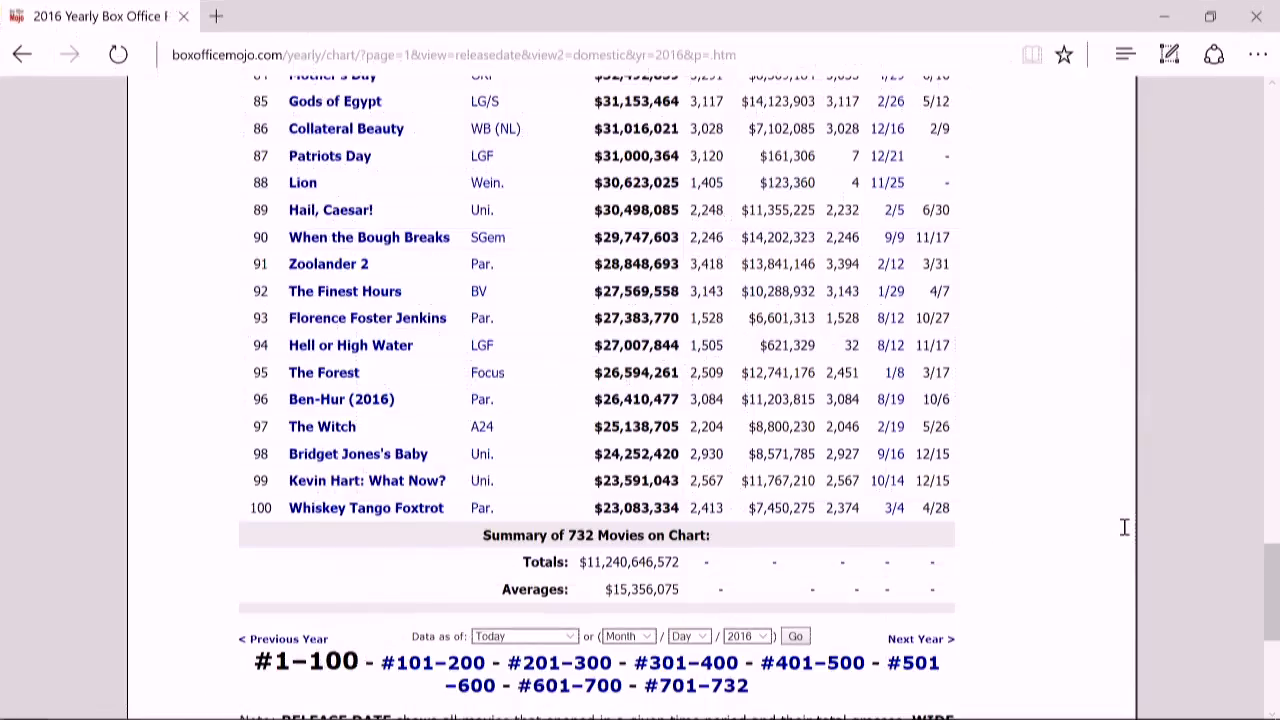
- Compare the page value in the URLs of the #1–100 and #101–200 result pages, and return to the Power BI Query Editor
left_click_drag(1271, 585, 1271, 130)
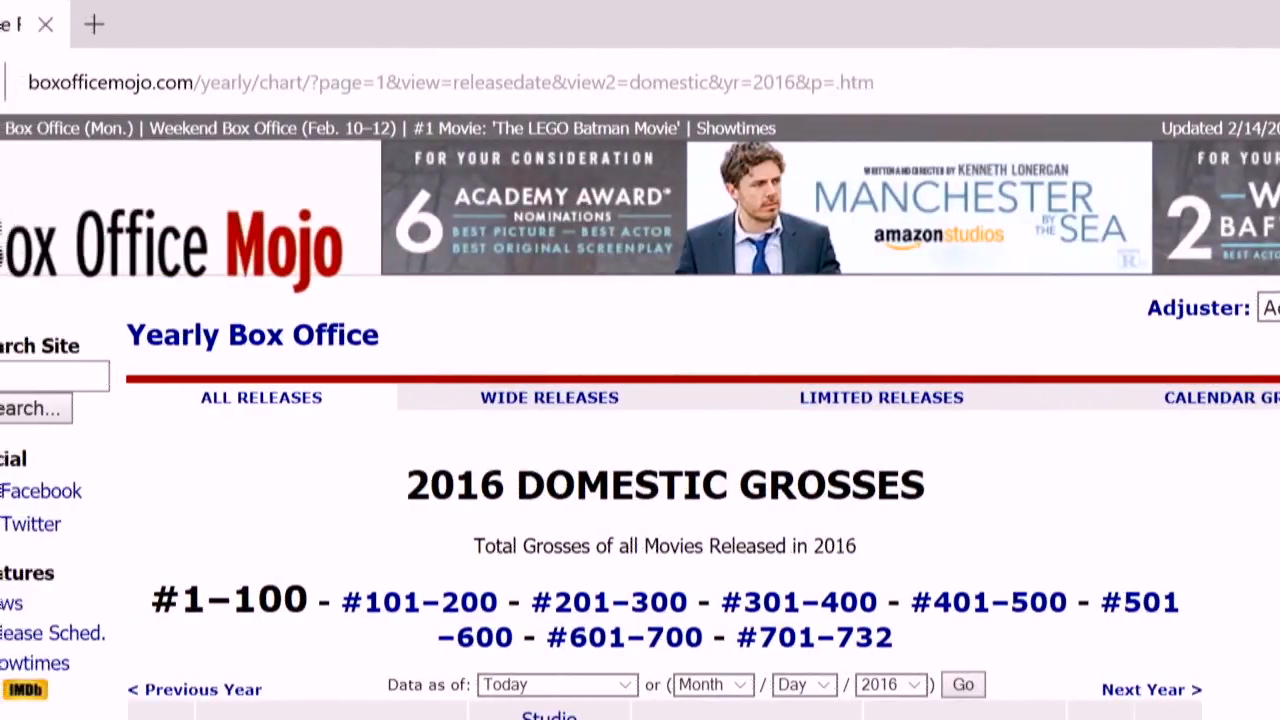
mouse_move(314, 60)
left_mouse_down()
mouse_move(316, 82)
mouse_move(412, 114)
left_mouse_up()
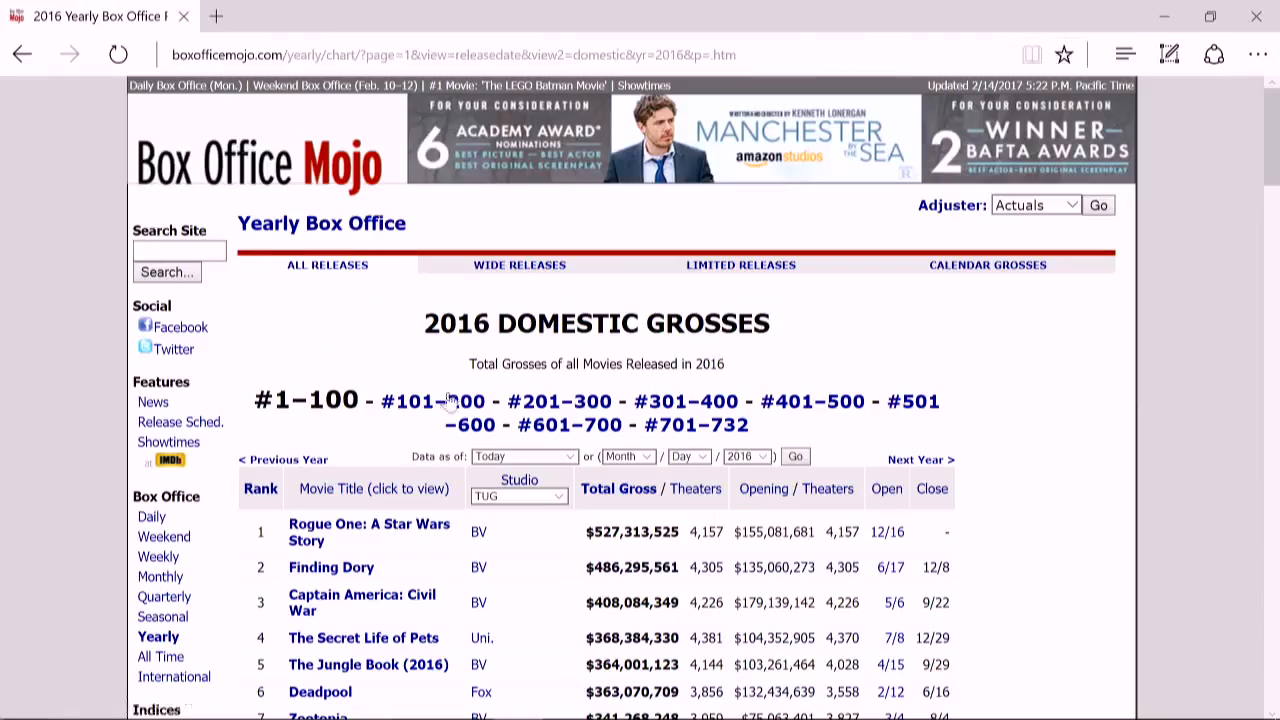
left_click(423, 601)
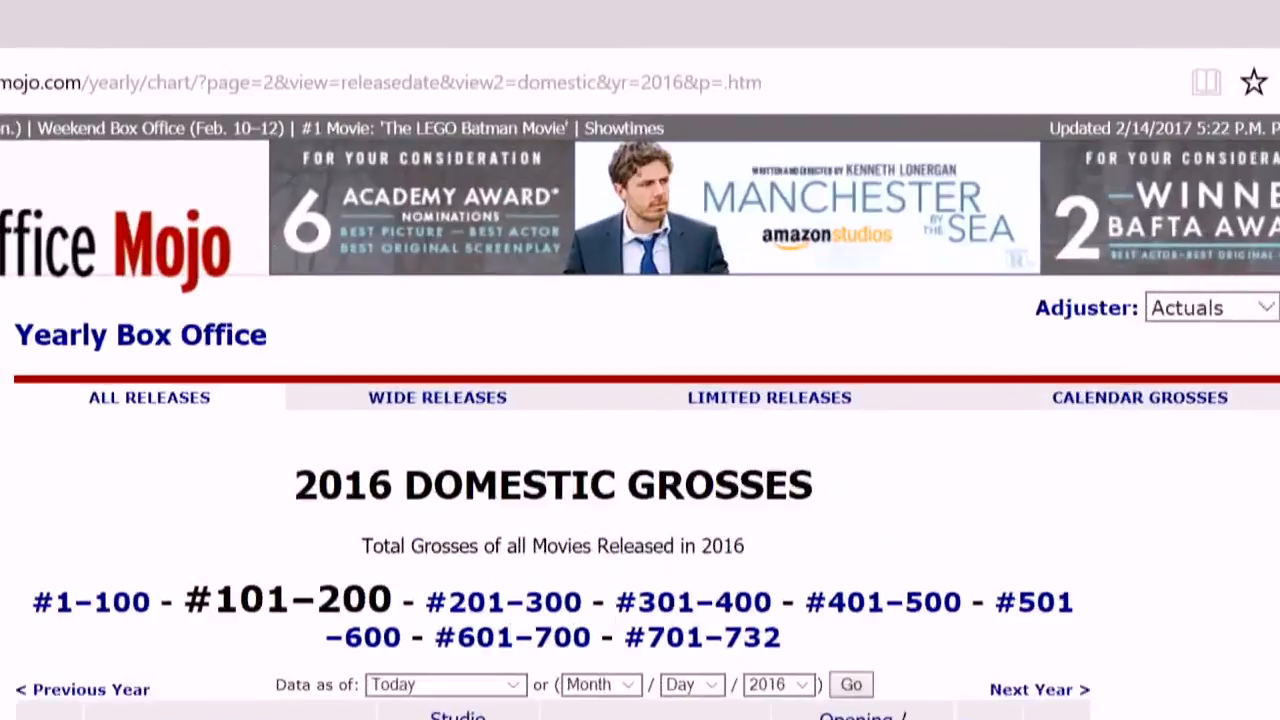
left_click_drag(180, 52, 315, 118)
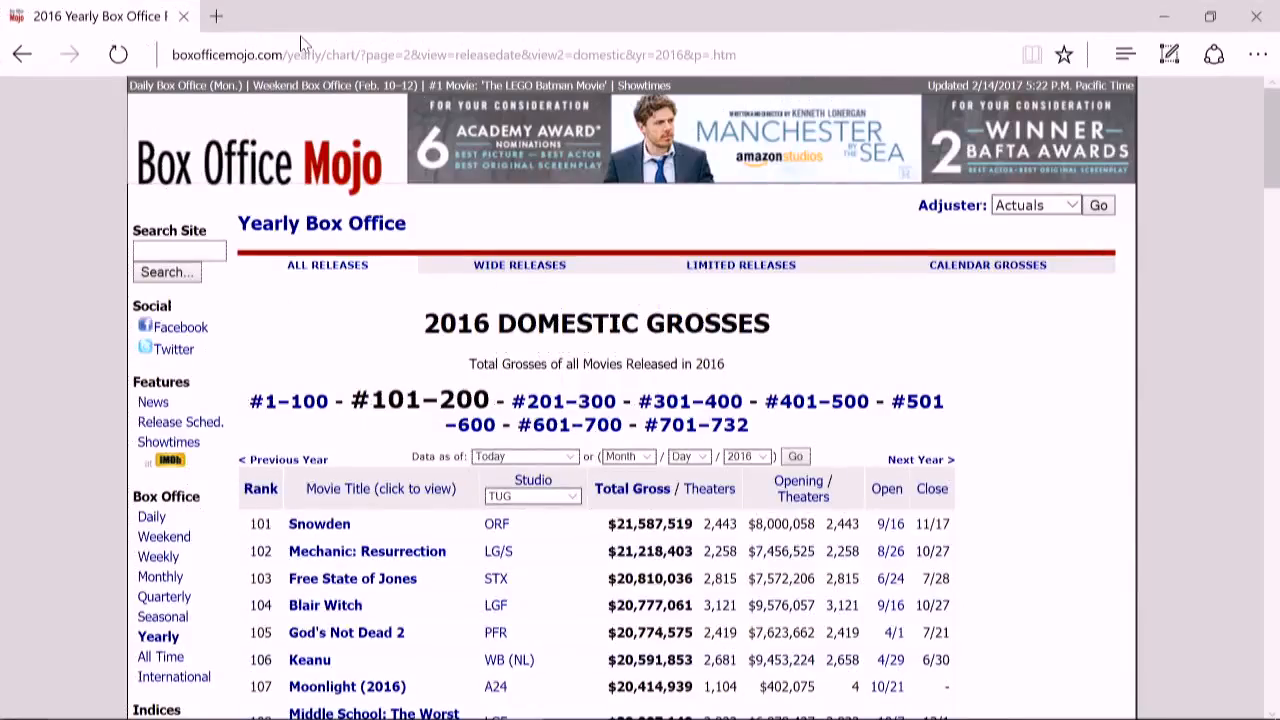
key("alt+Tab")
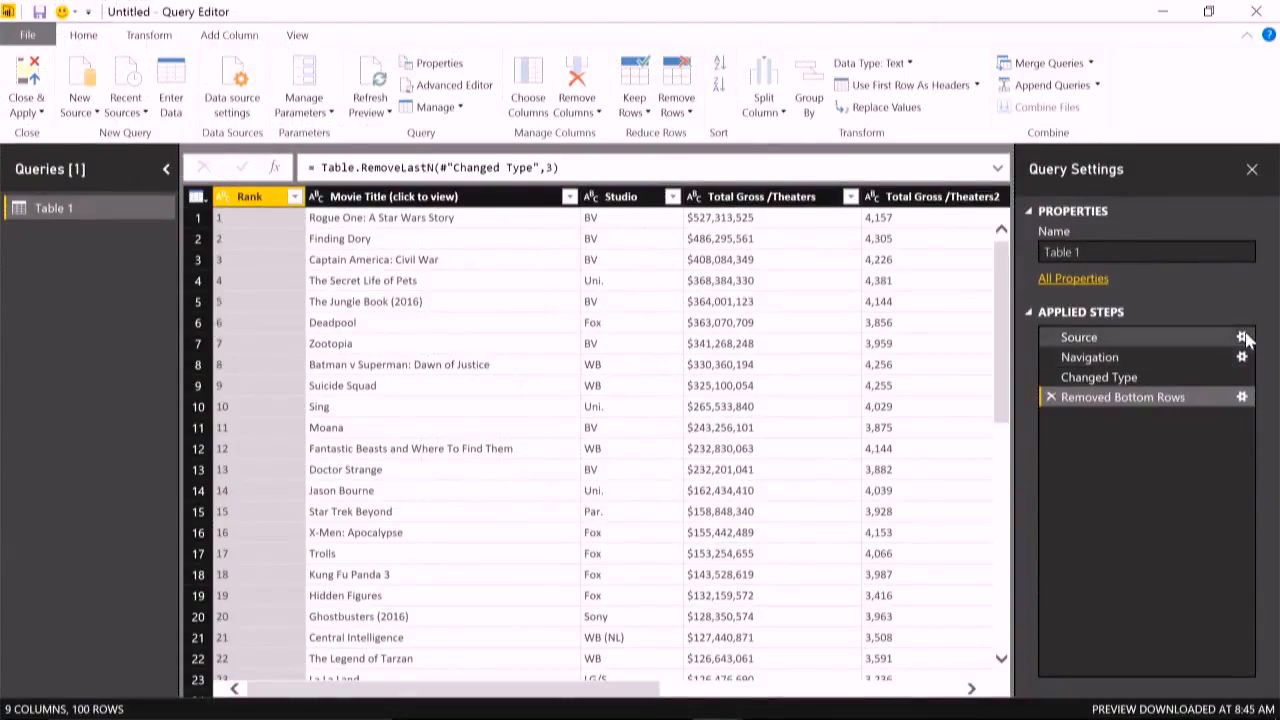
- Switch the Source step's web settings to Advanced and cut everything after "?page=" out of the first URL part
left_click(1243, 338)
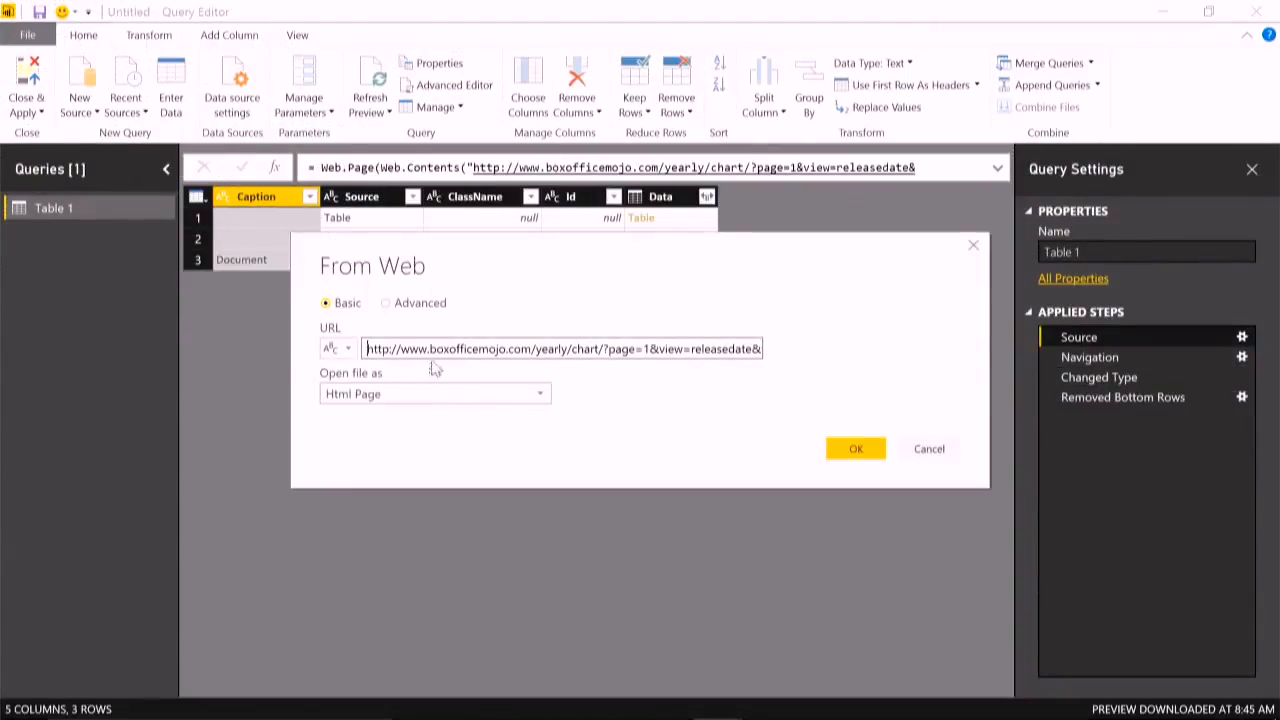
left_click(387, 305)
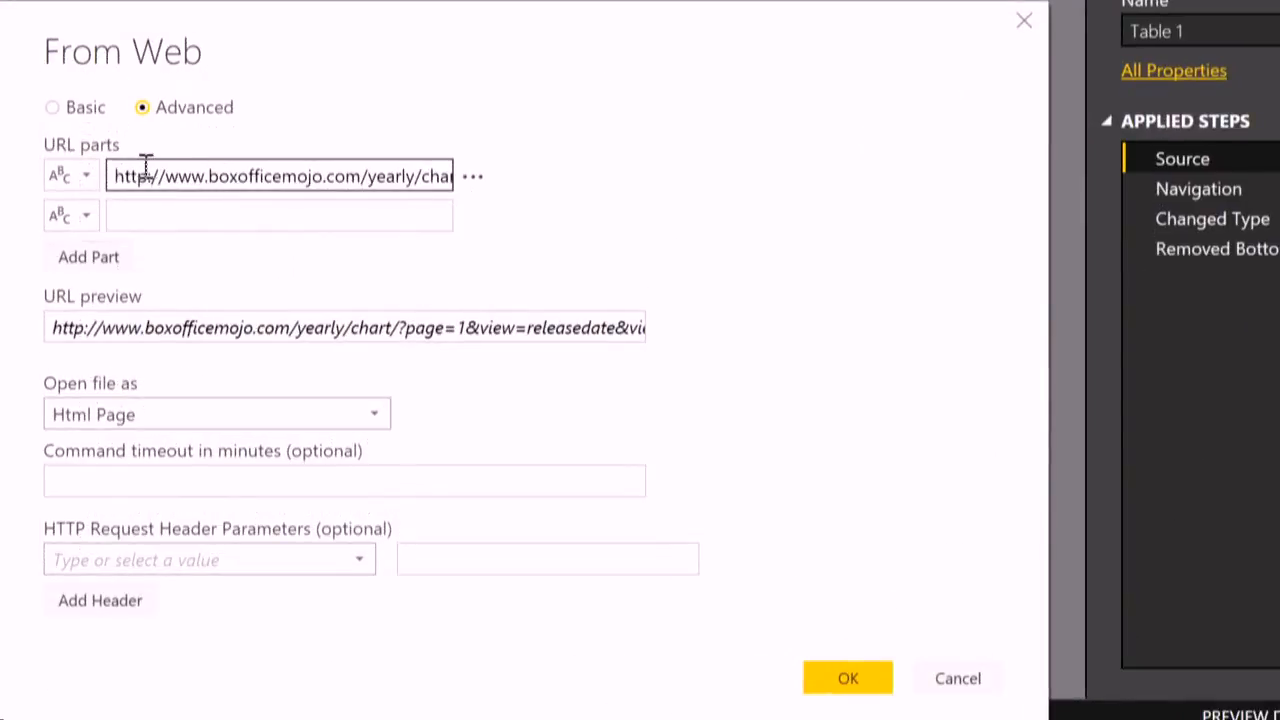
left_click(276, 170)
key("Right")
key("Right")
key("Right")
key("Right")
key("Right")
key("Right")
key("Right")
key("Right")
key("Right")
key("Right")
key("Right")
key("Right")
key("Right")
key("Right")
key("Right")
key("Right")
key("Right")
key("Right")
key("Right")
key("Right")
key("Right")
key("Right")
key("Right")
key("Right")
key("Right")
key("Right")
key("Right")
key("Right")
key("Right")
key("Right")
key("Right")
key("Right")
key("Right")
key("Right")
key("Right")
key("Right")
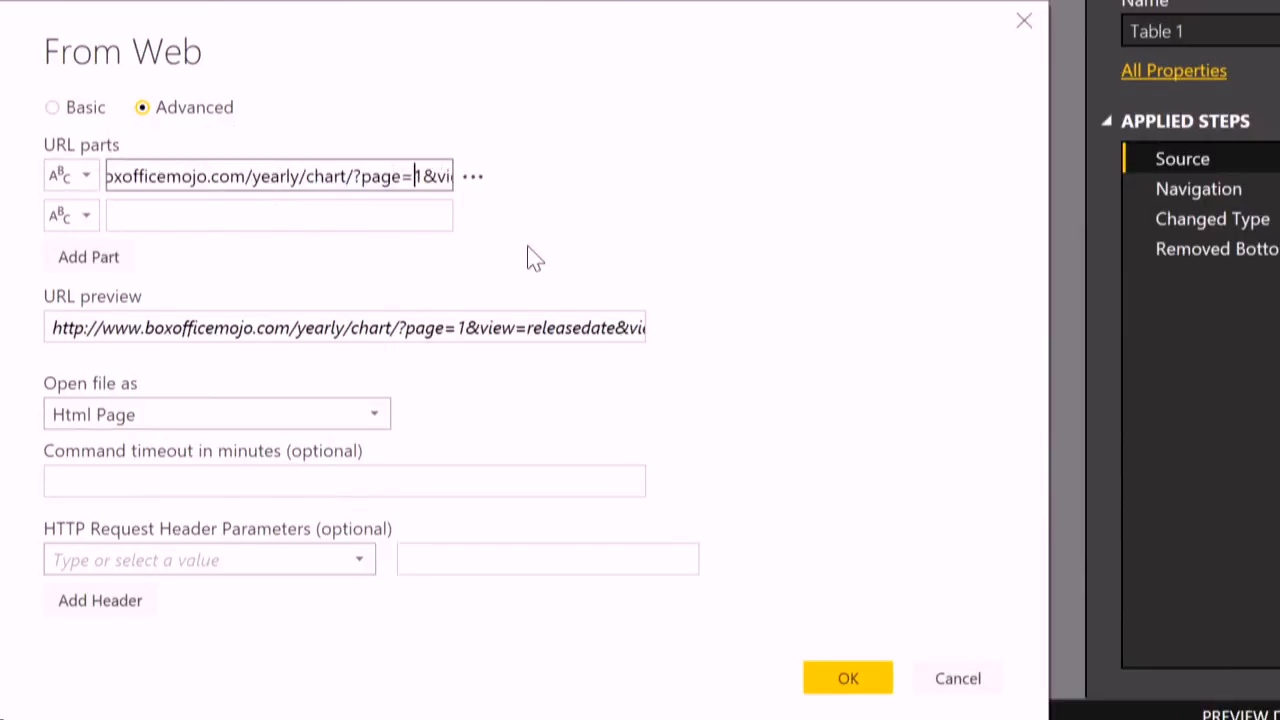
key("Left")
key("Left")
key("Left")
key("Left")
key("Left")
key("Left")
key("Left")
key("Left")
key("Left")
key("Left")
key("Left")
key("Left")
key("Left")
key("Left")
key("Left")
key("Left")
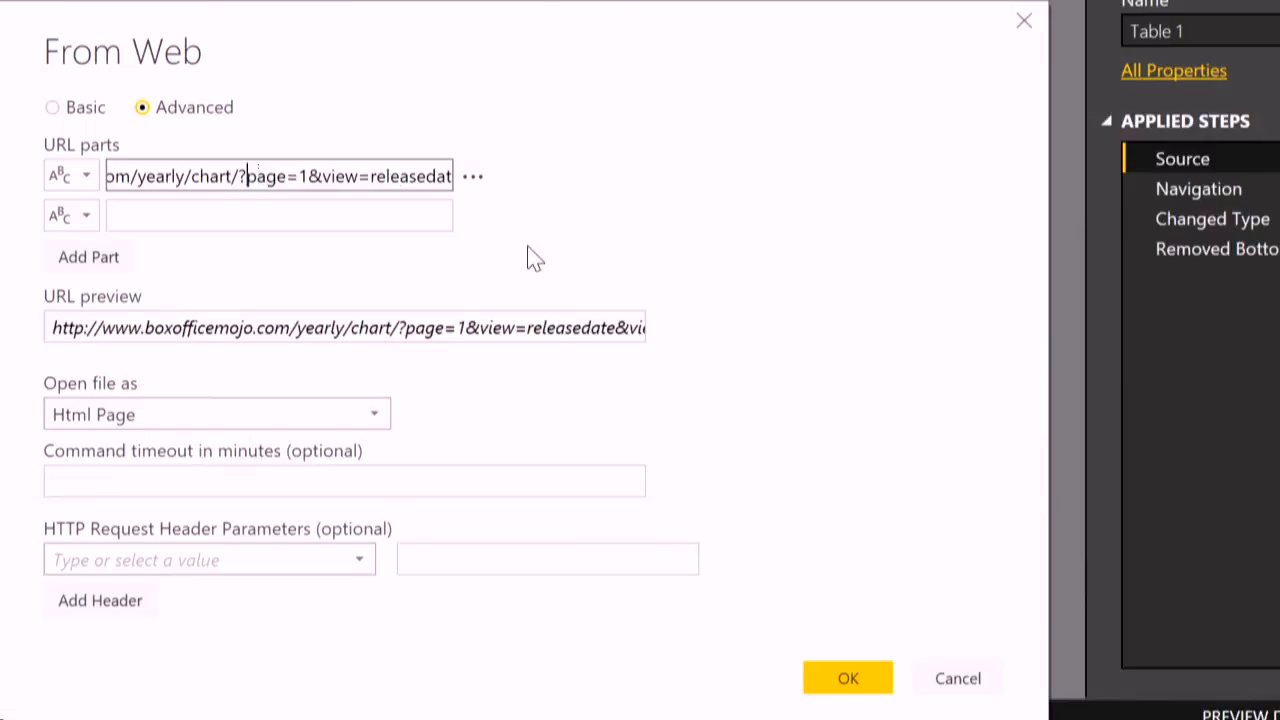
key("Right")
key("Right")
key("Right")
key("Right")
key("Right")
key("Right")
key("ctrl+a")
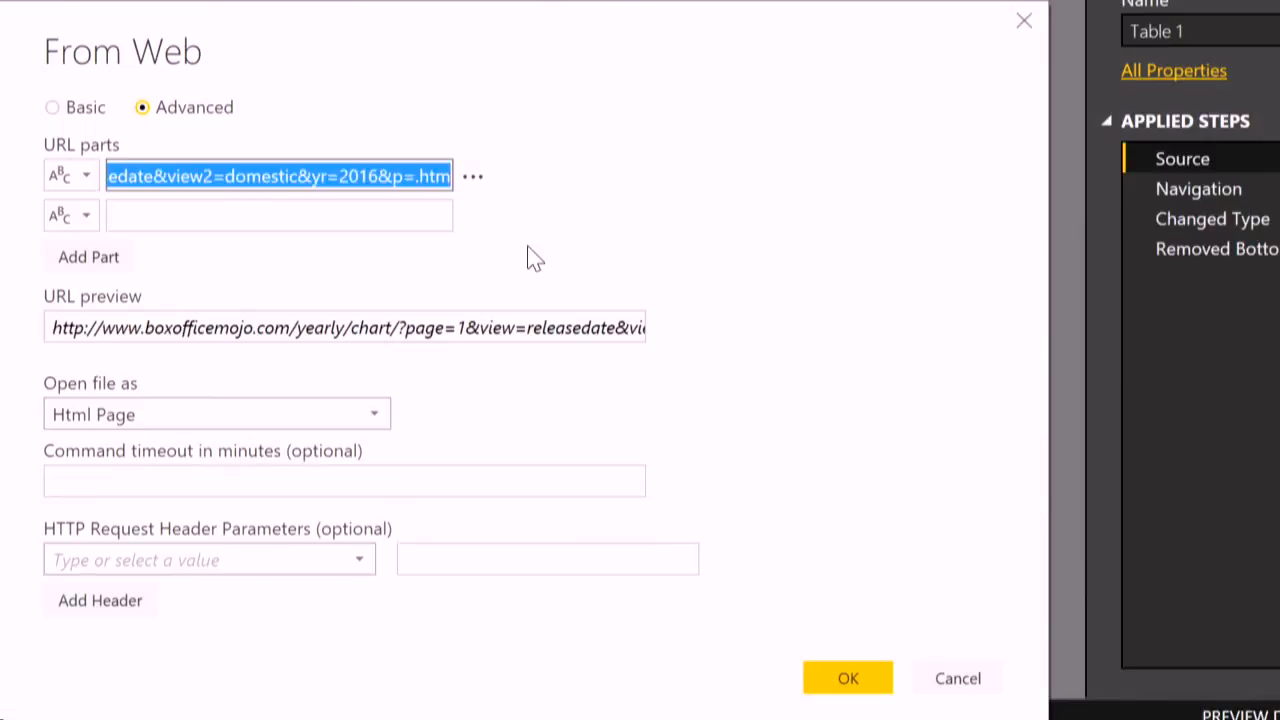
key("ctrl+x")
- Add a third URL part containing the cut remainder without its leading page number: &view=releasedate&view2=domestic&yr=2016&p=.htm
left_click(229, 222)
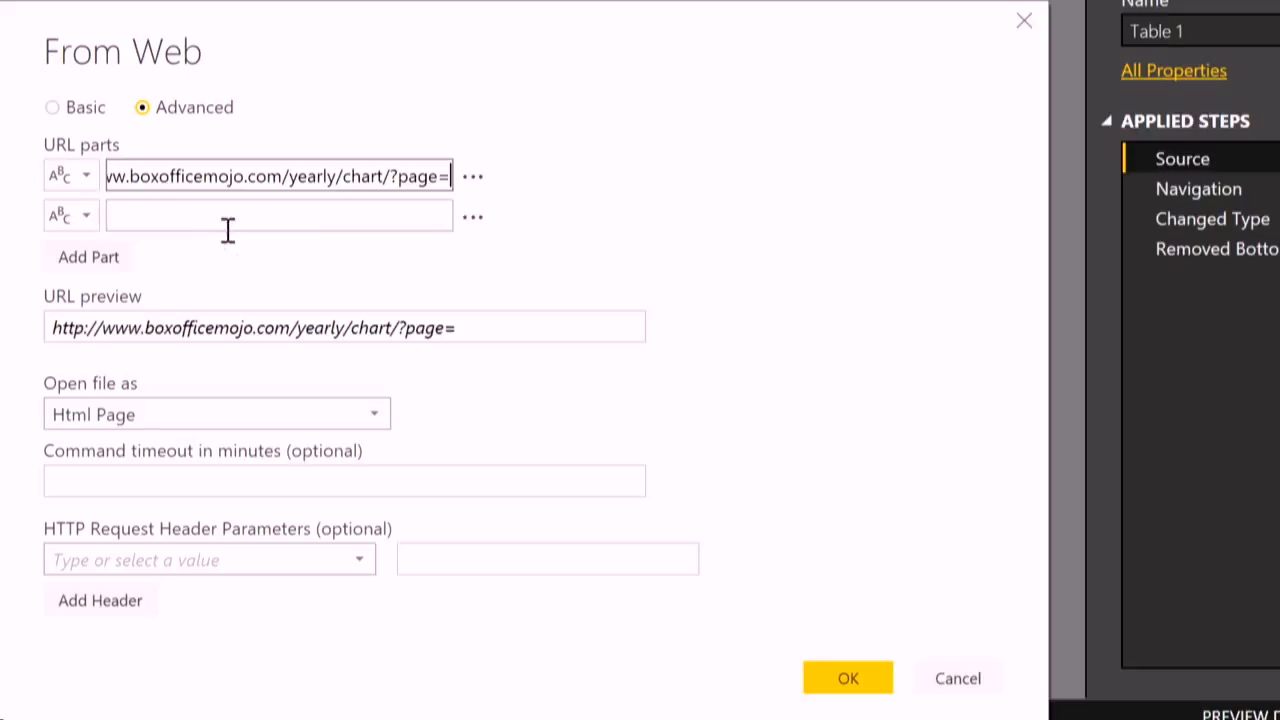
left_click(80, 262)
left_click(160, 253)
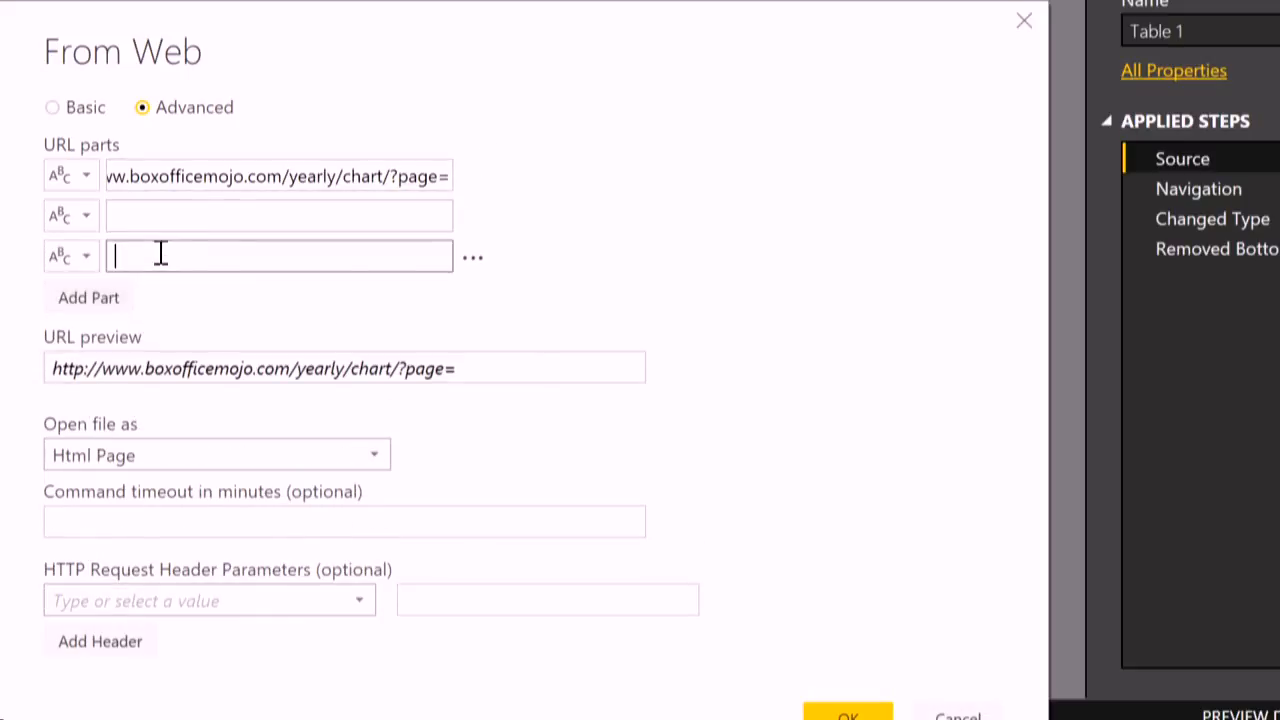
key("ctrl+v")
key("Home")
key("Right")
key("BackSpace")
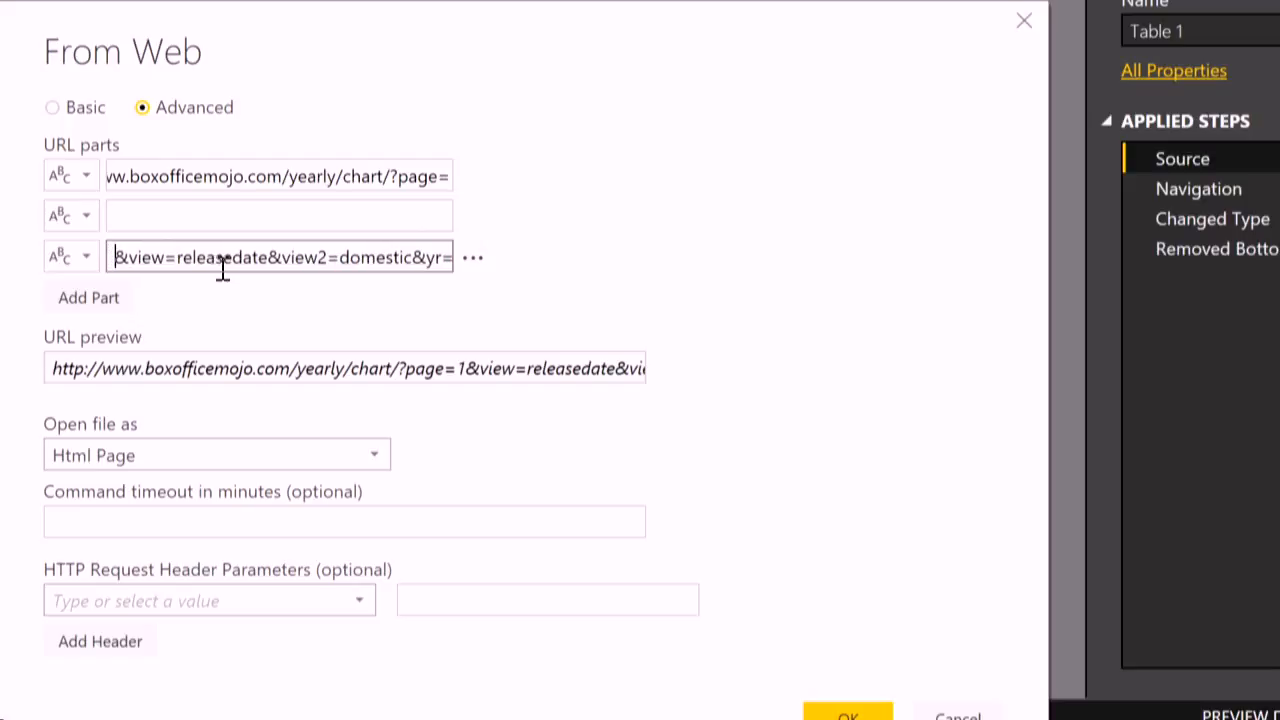
- Enter 1 as the second URL part and apply the split web address to the Source step
left_click(206, 215)
type("1")
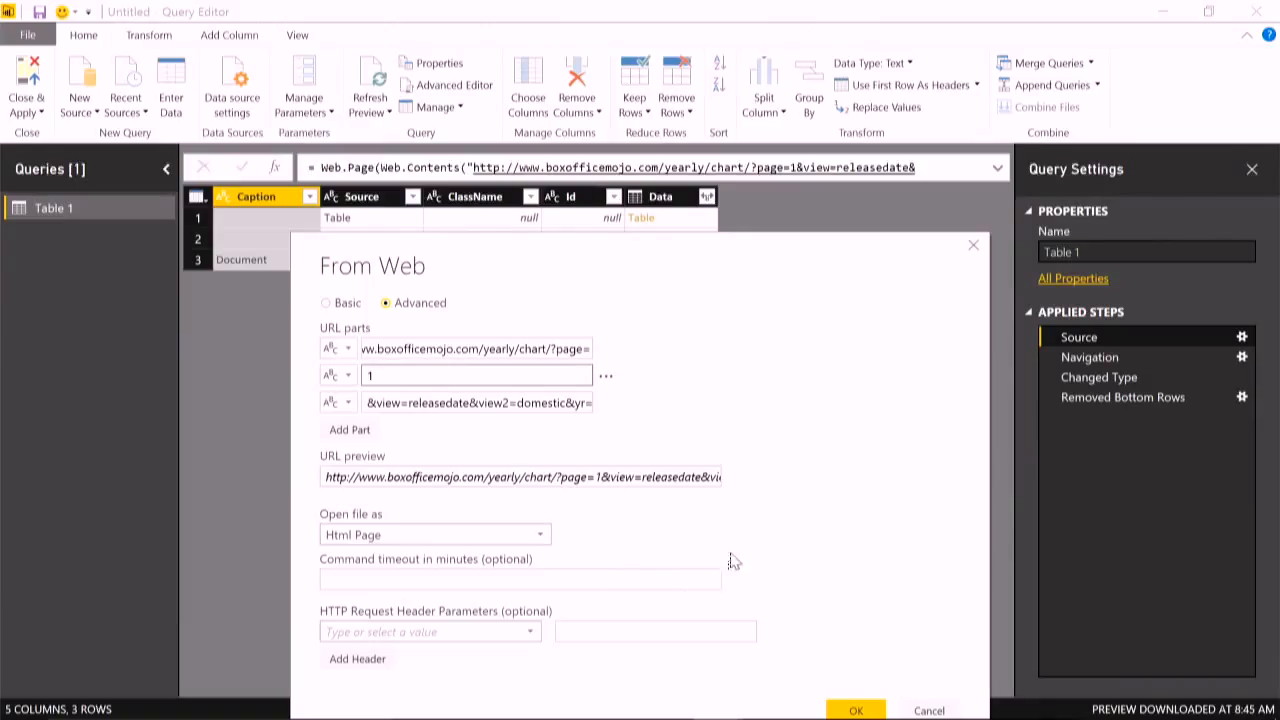
left_click(855, 710)
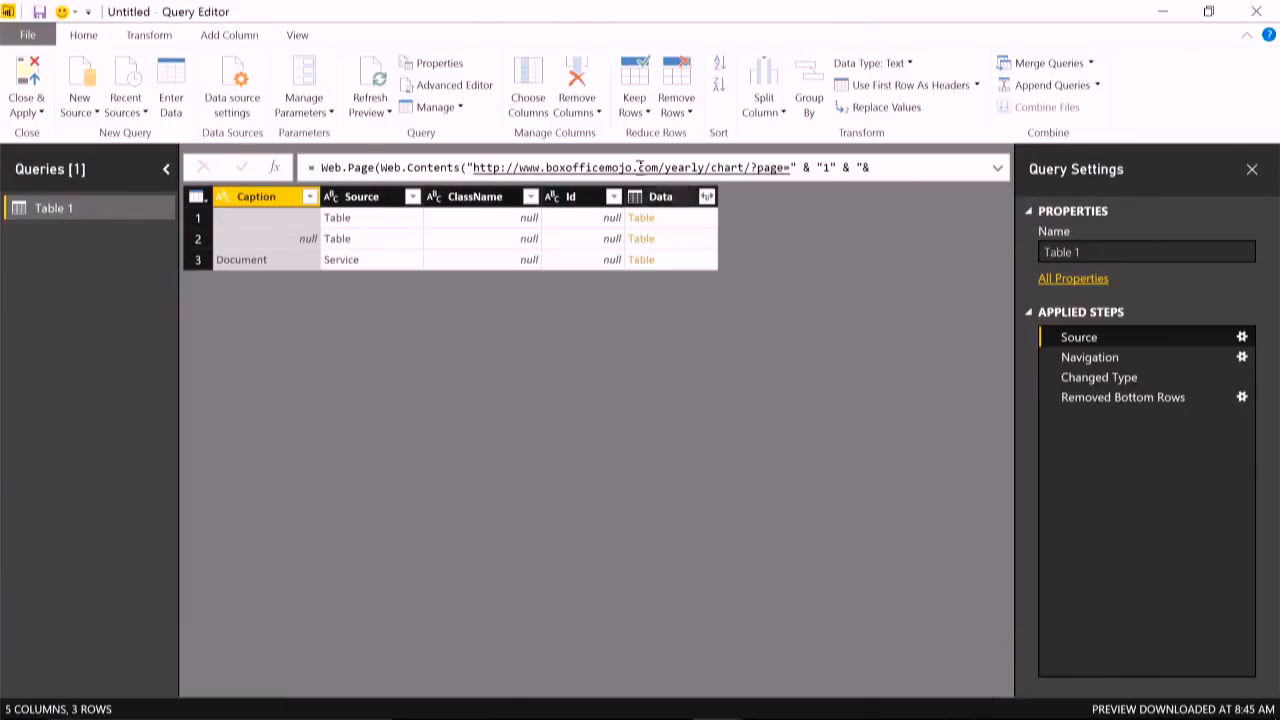
- Review the M code of Table 1 in the Advanced Editor, examining how the Source URL is concatenated
left_click(297, 35)
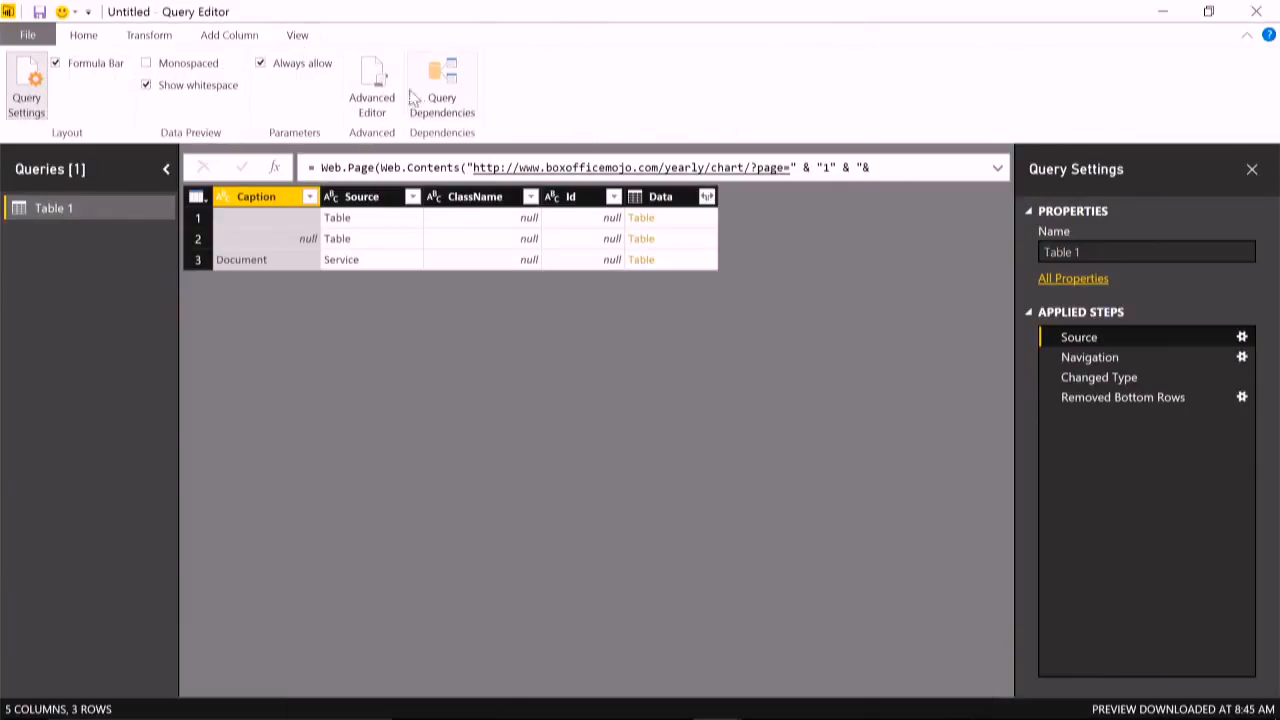
left_click(380, 90)
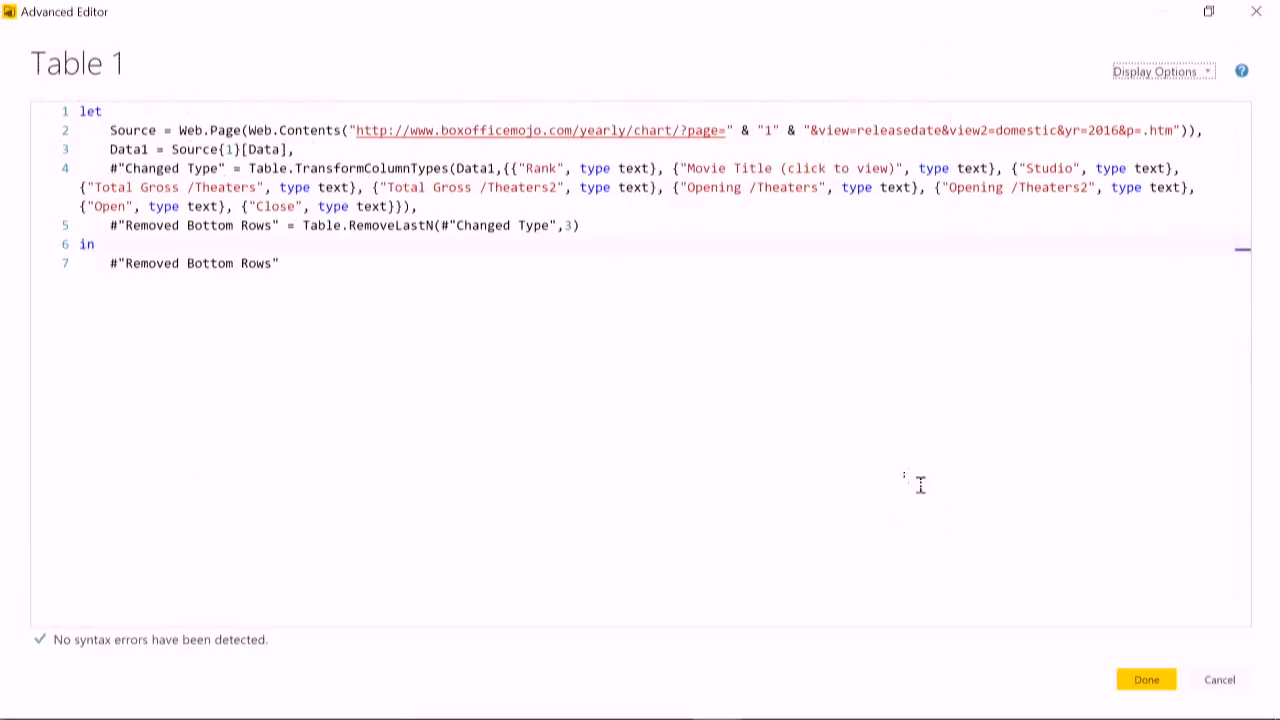
left_click(1160, 684)
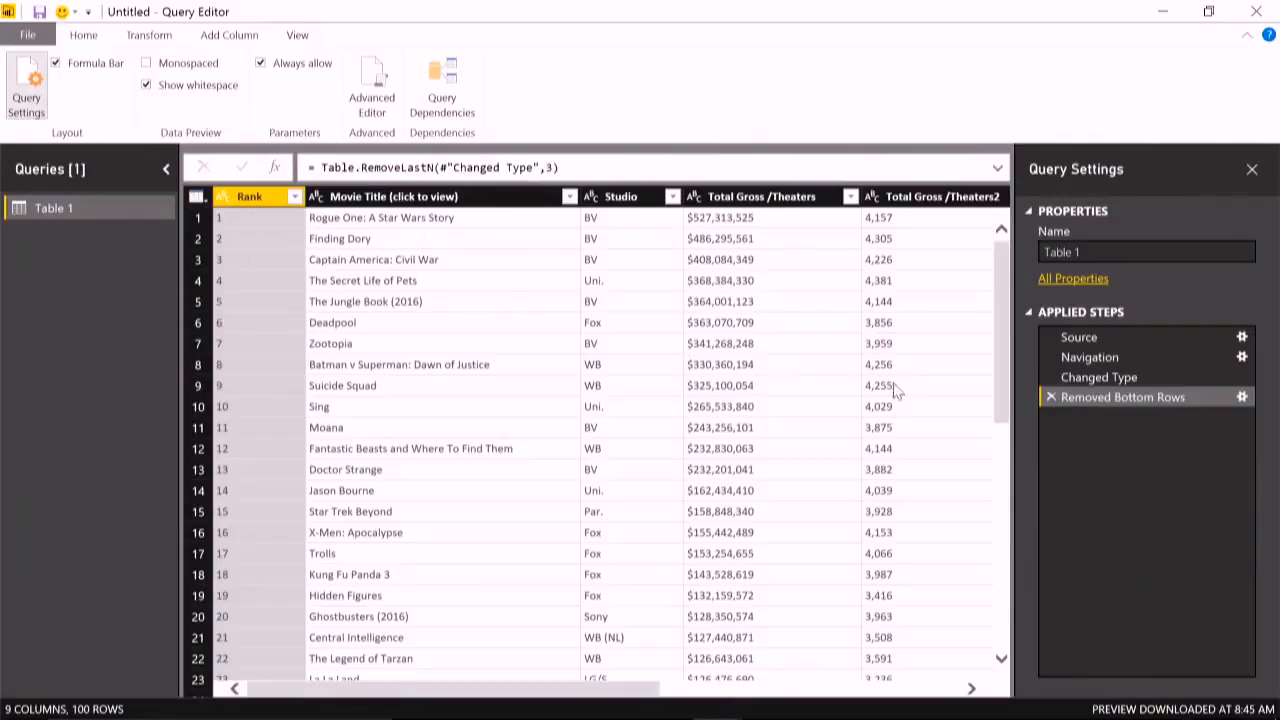
- Replace the Source's second URL part with a new required parameter PageNum of type Text, with a current value of 1
left_click(1242, 338)
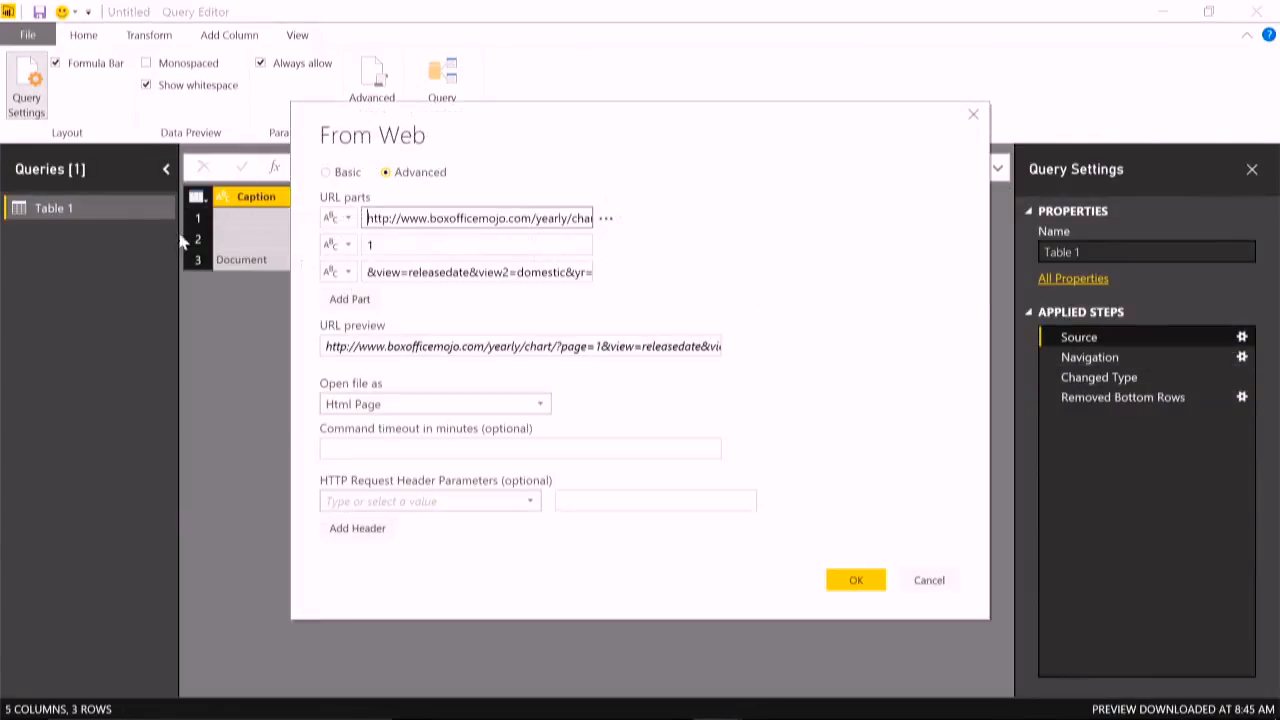
left_click(349, 247)
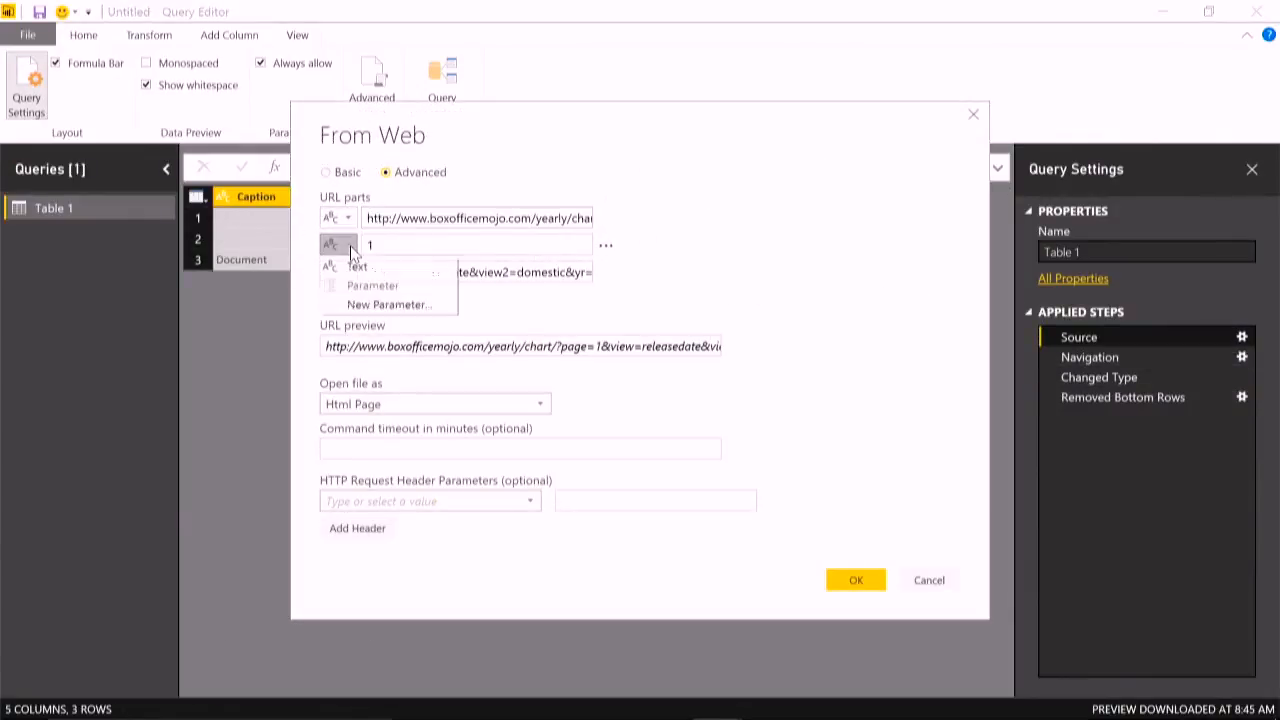
left_click(381, 306)
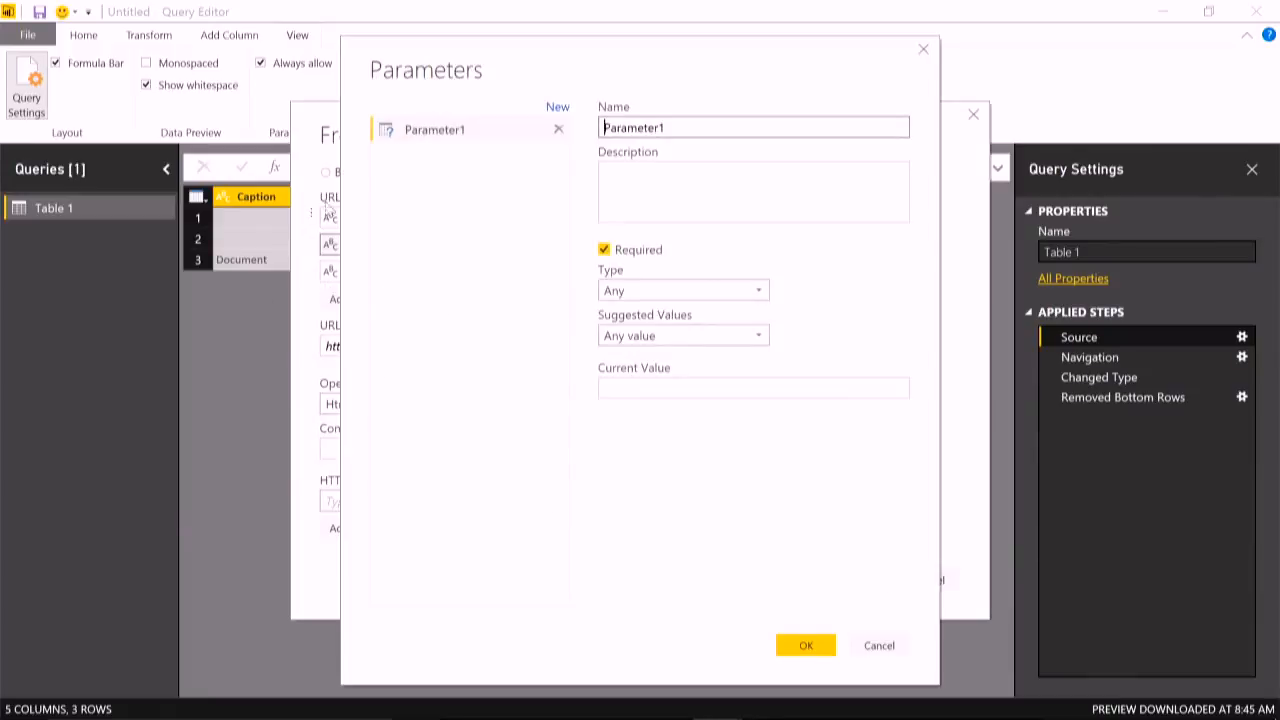
double_click(706, 127)
type("PageNum")
left_click(700, 293)
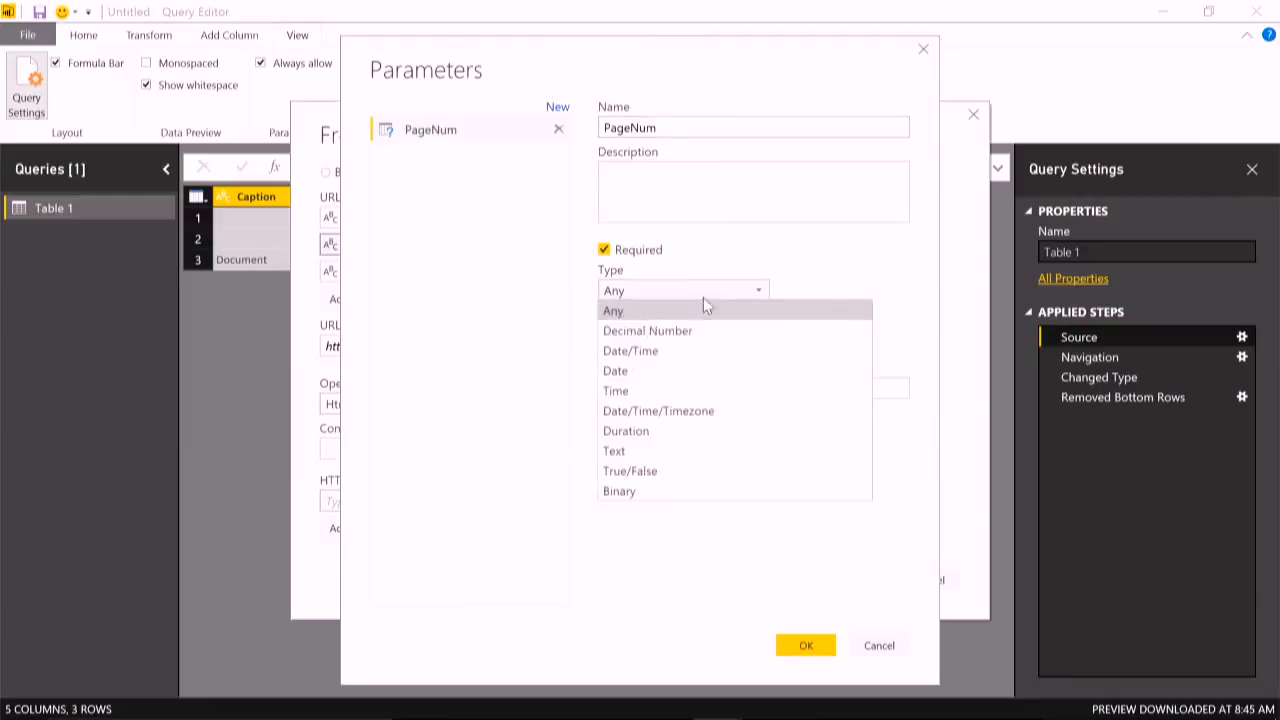
left_click(675, 460)
left_click(702, 390)
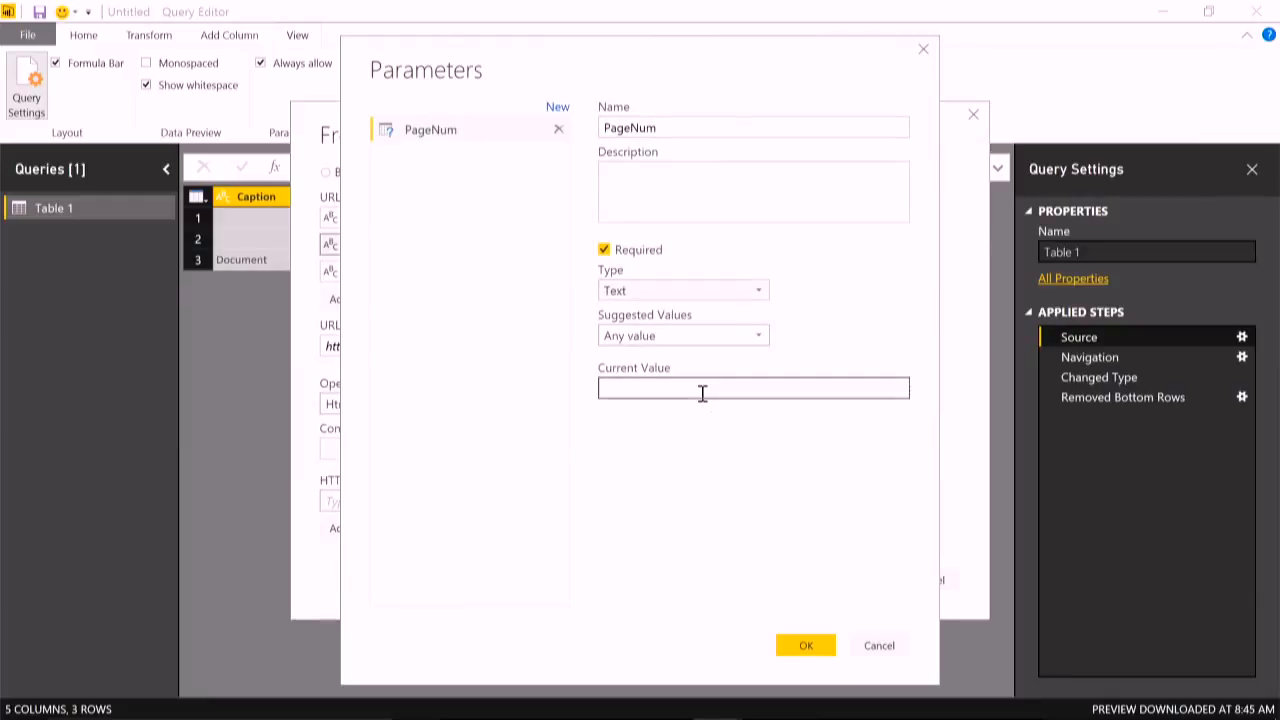
type("1")
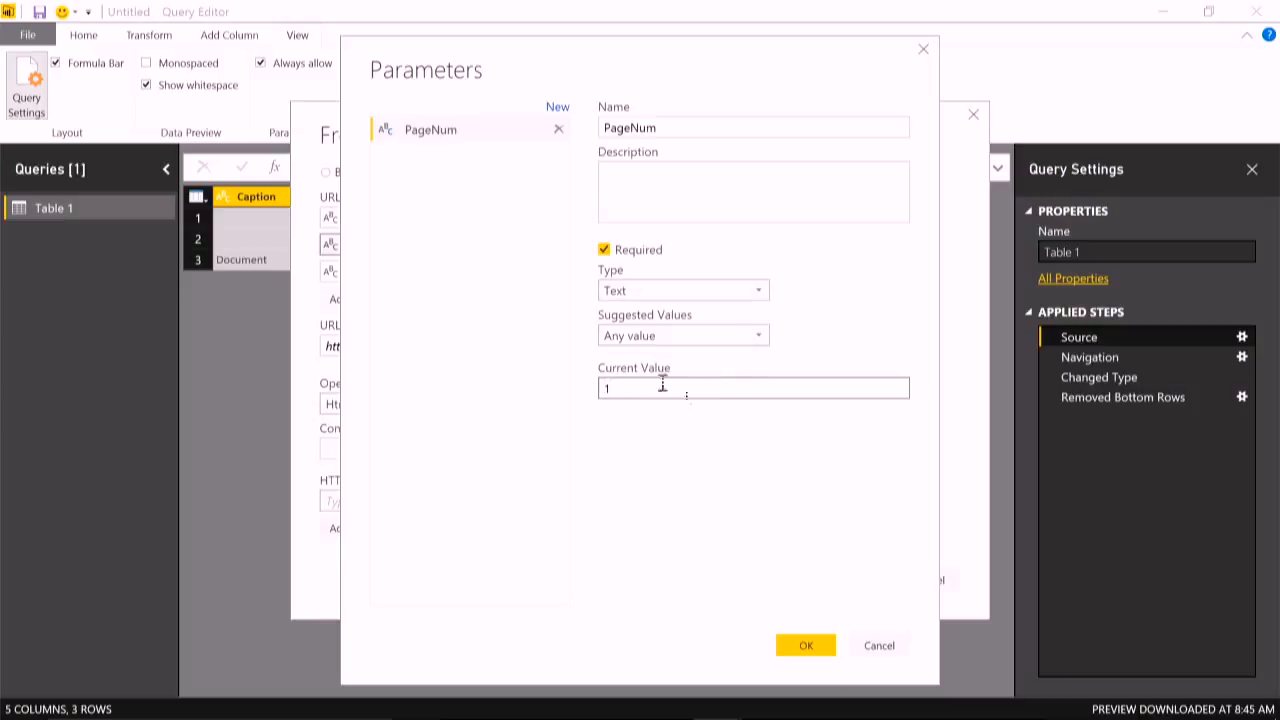
left_click(803, 650)
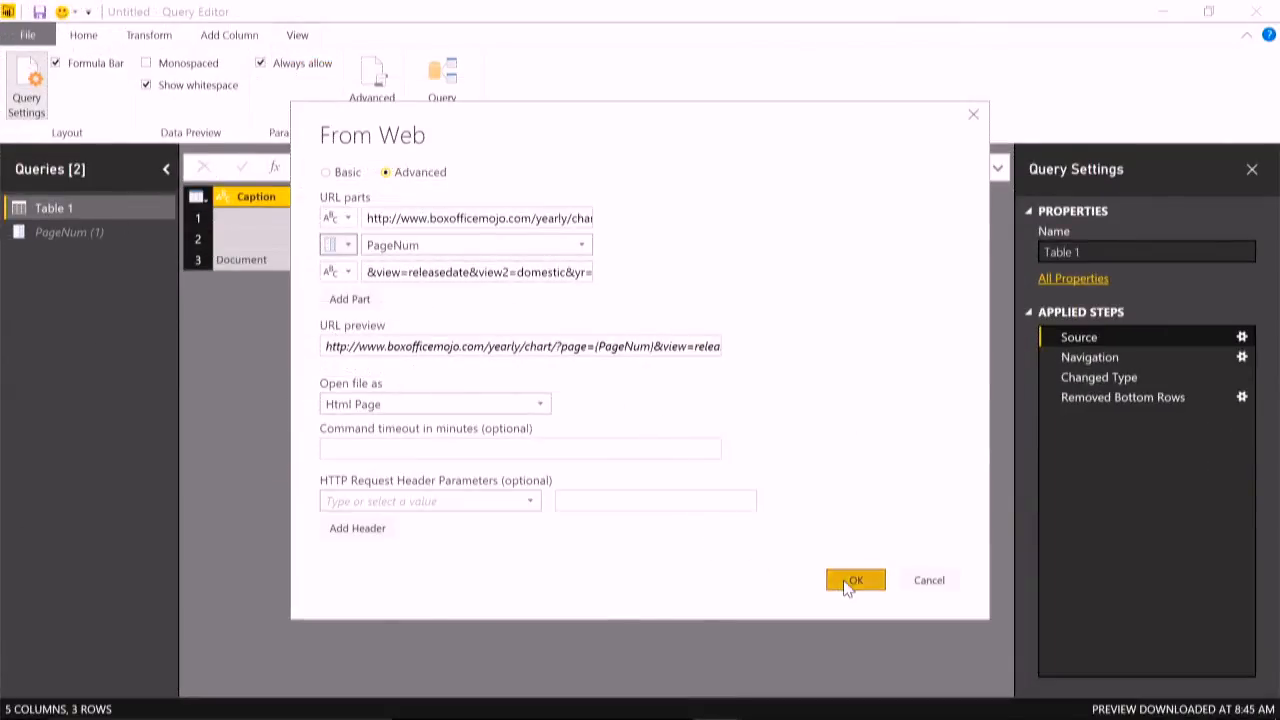
left_click(852, 581)
- Set the PageNum parameter's current value to 5 and show the Table 1 query for that page
left_click(85, 233)
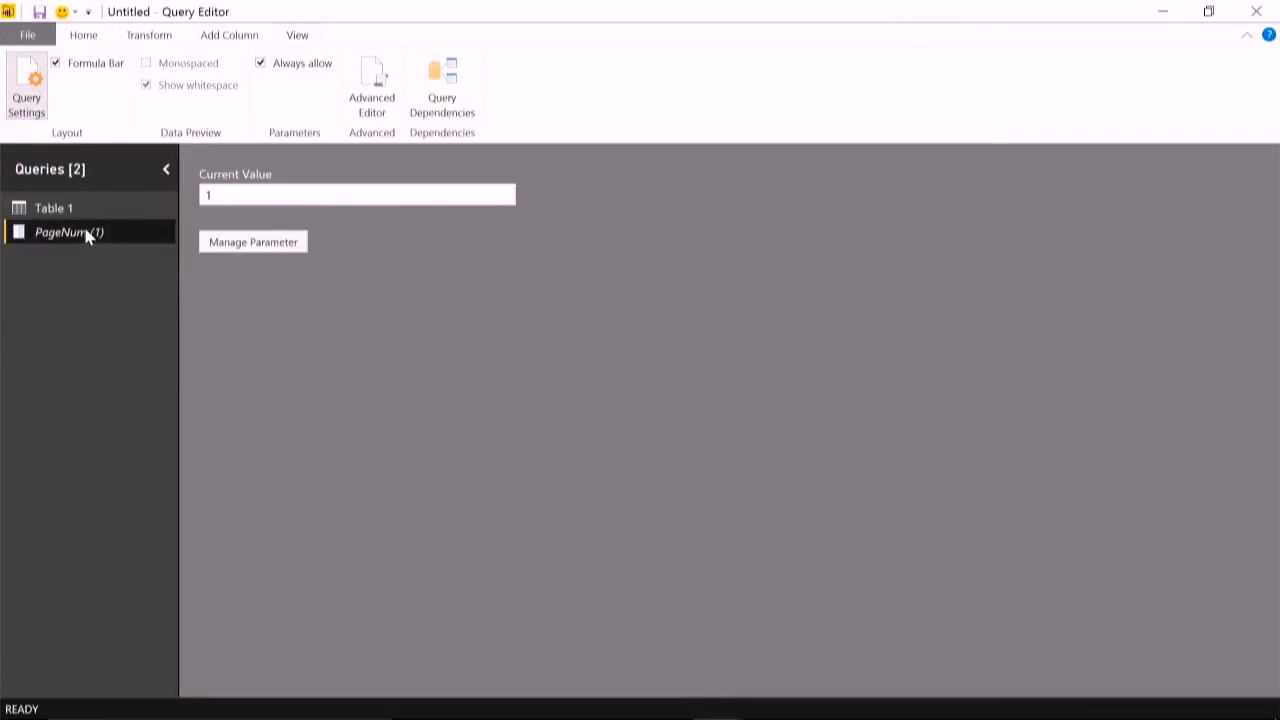
left_click(229, 198)
double_click(229, 198)
type("5")
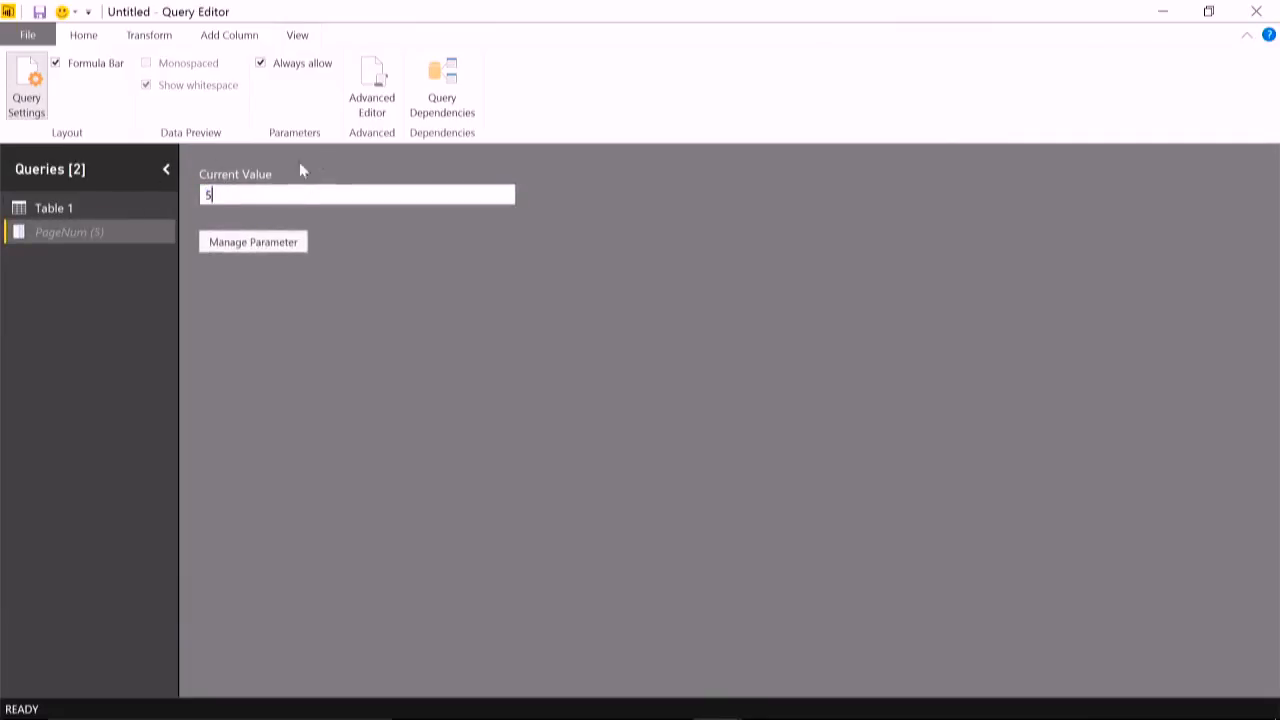
left_click(99, 213)
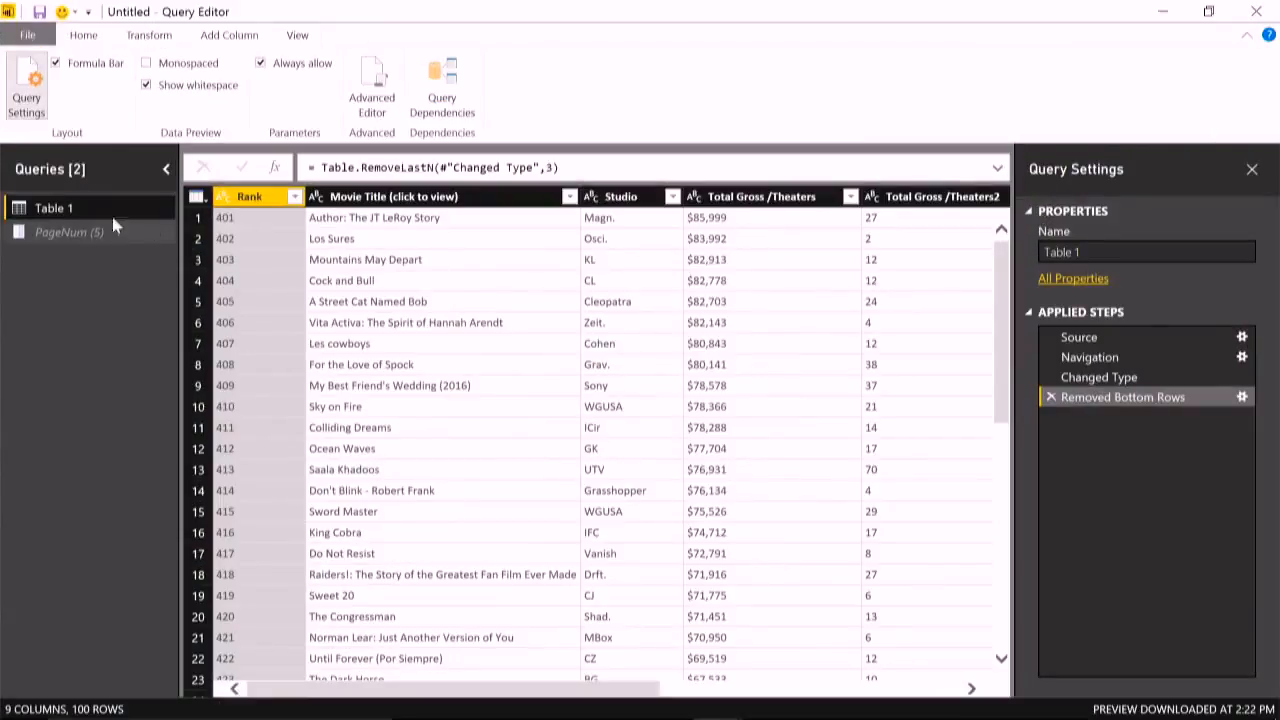
- Create a function named GetMojoData from the Table 1 query
right_click(56, 214)
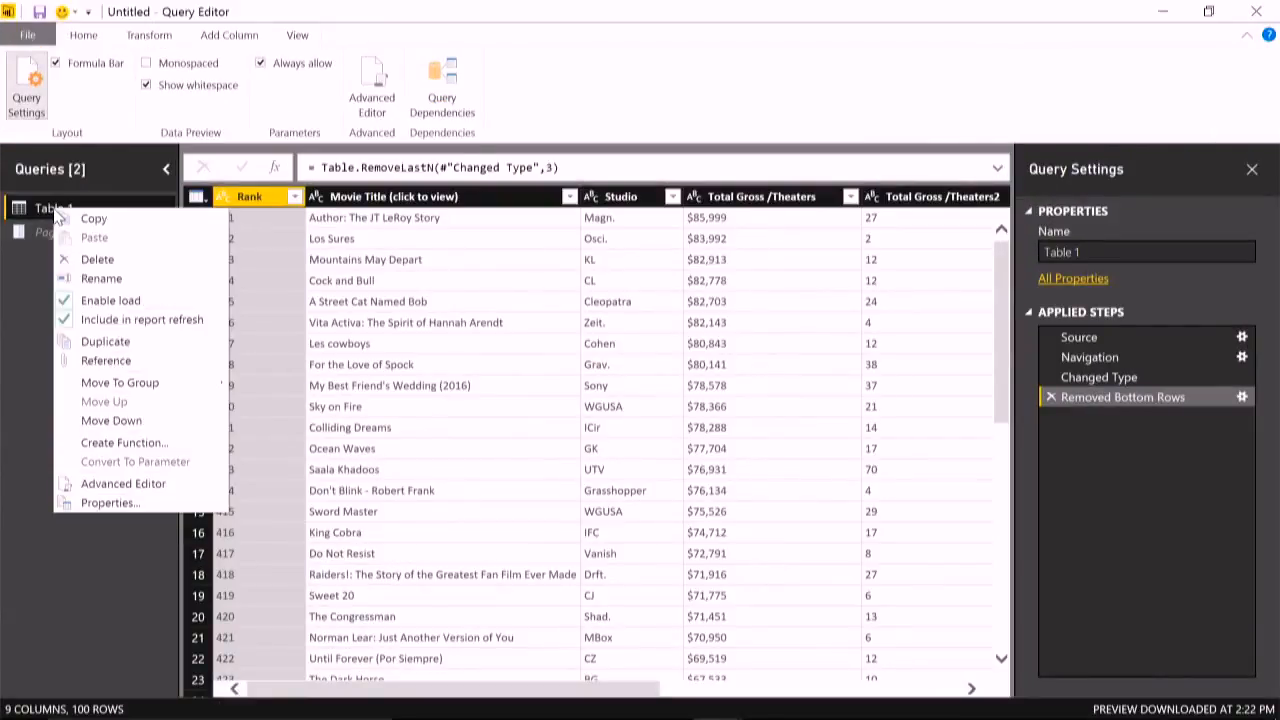
left_click(141, 446)
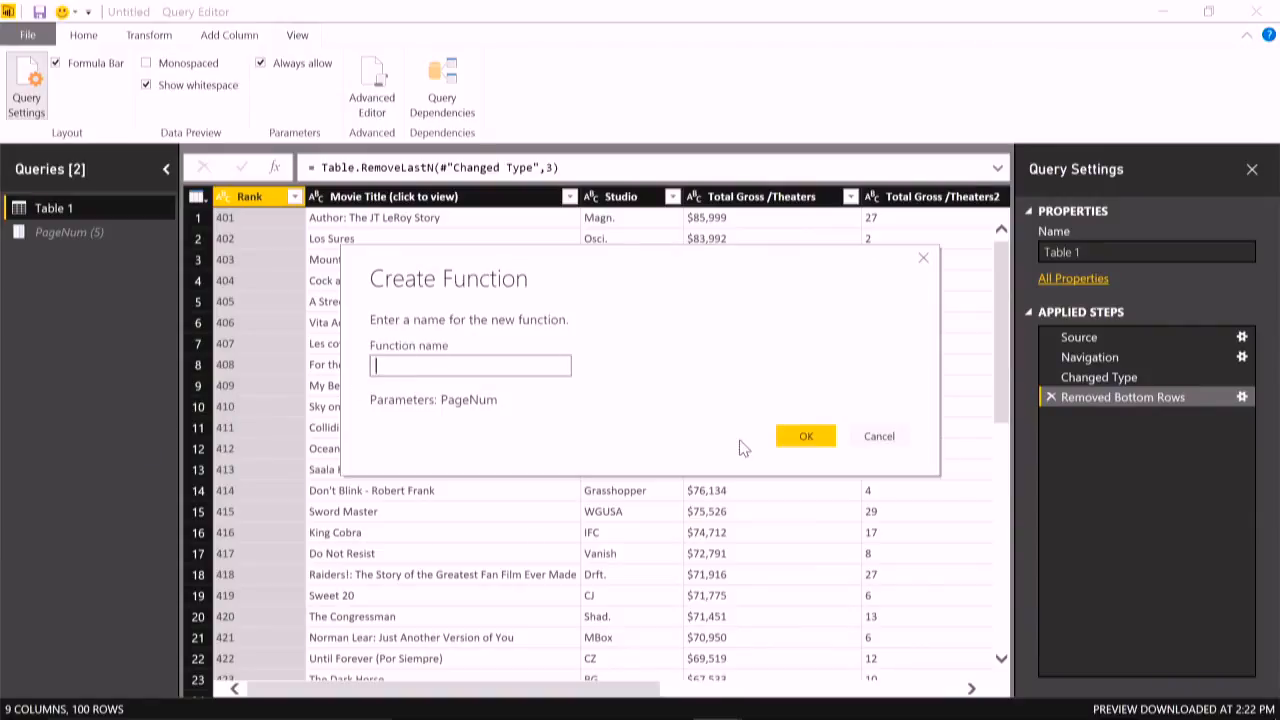
type("GetgM")
key("BackSpace")
key("BackSpace")
type("MojoData")
left_click(785, 439)
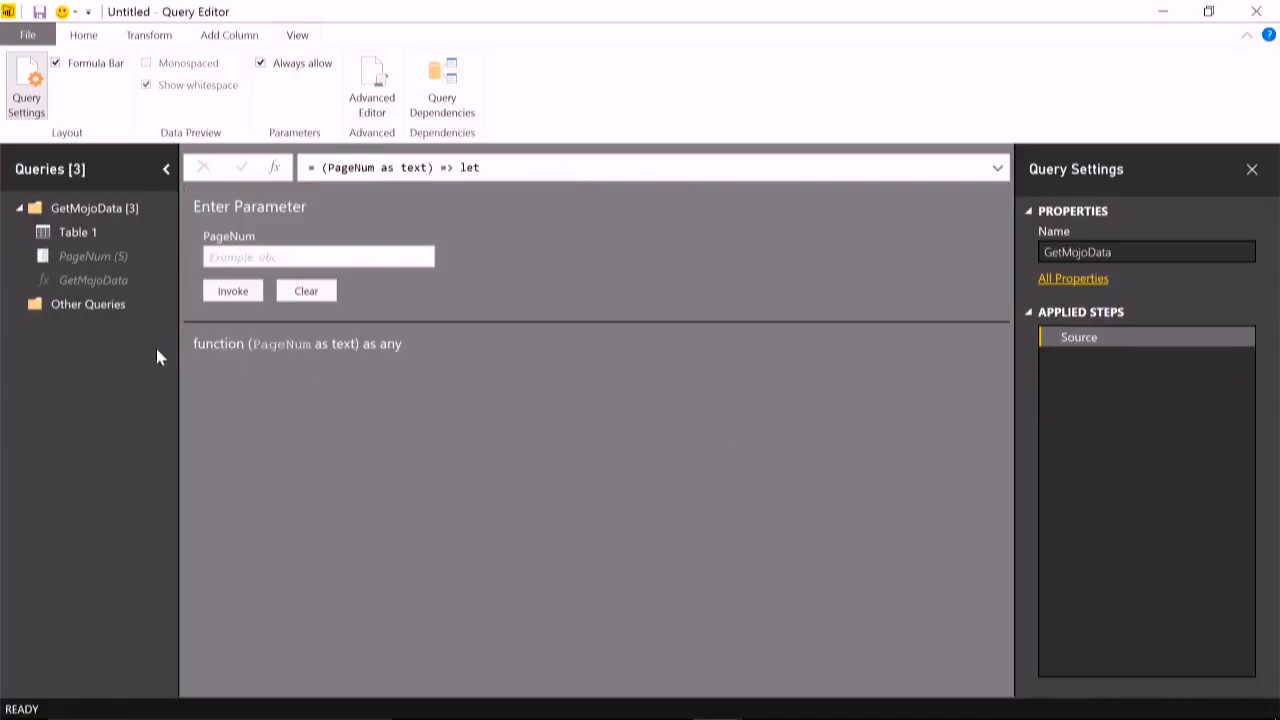
- Invoke the GetMojoData function with a PageNum of 3
left_click(110, 284)
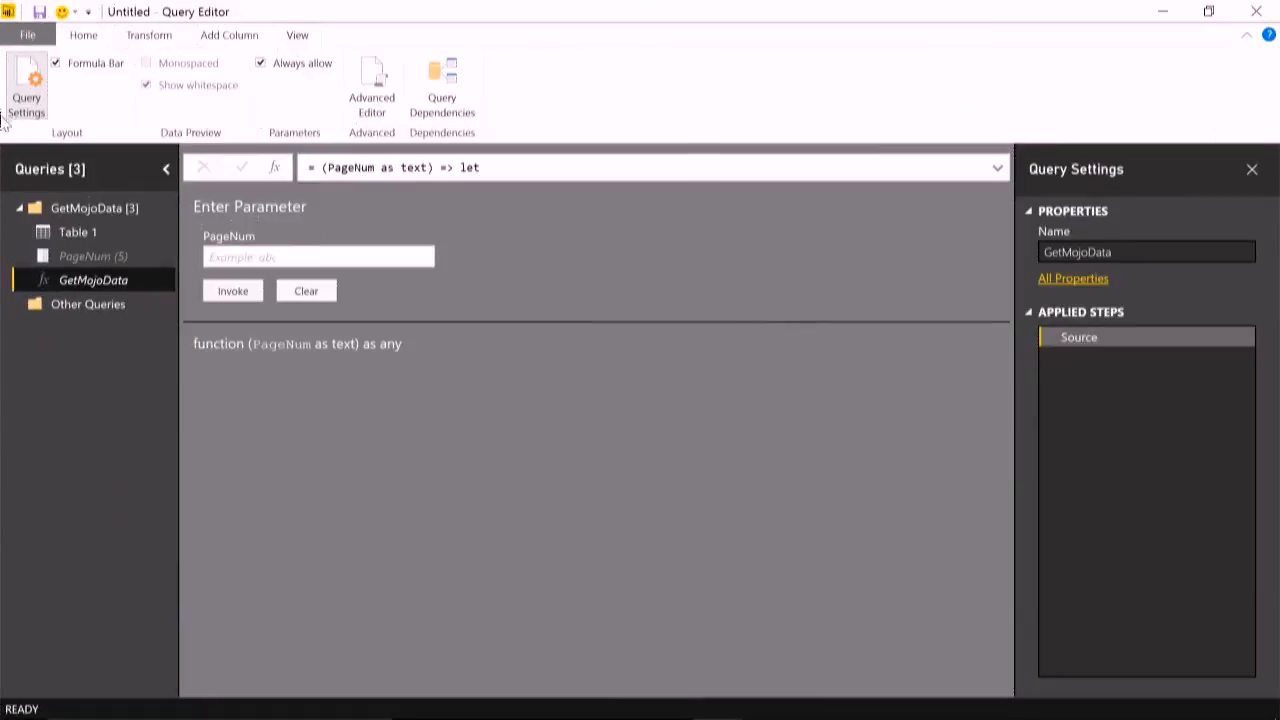
left_click(446, 270)
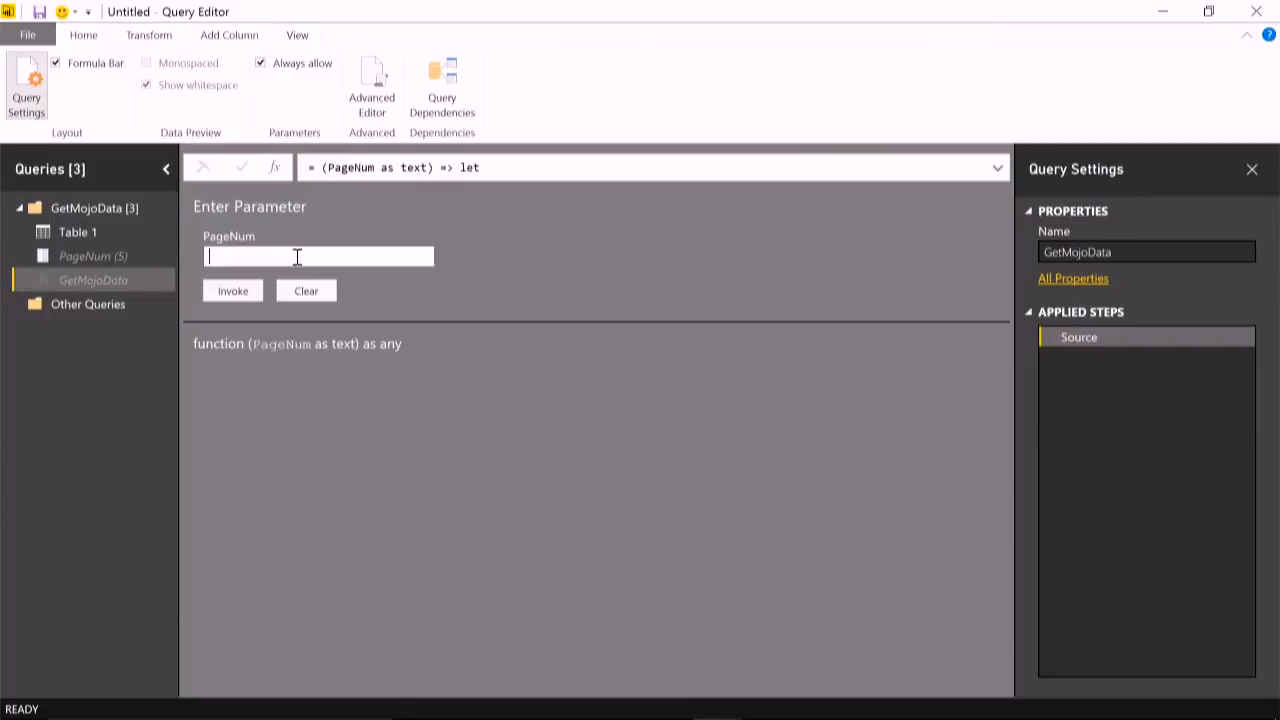
type("3")
left_click(231, 290)
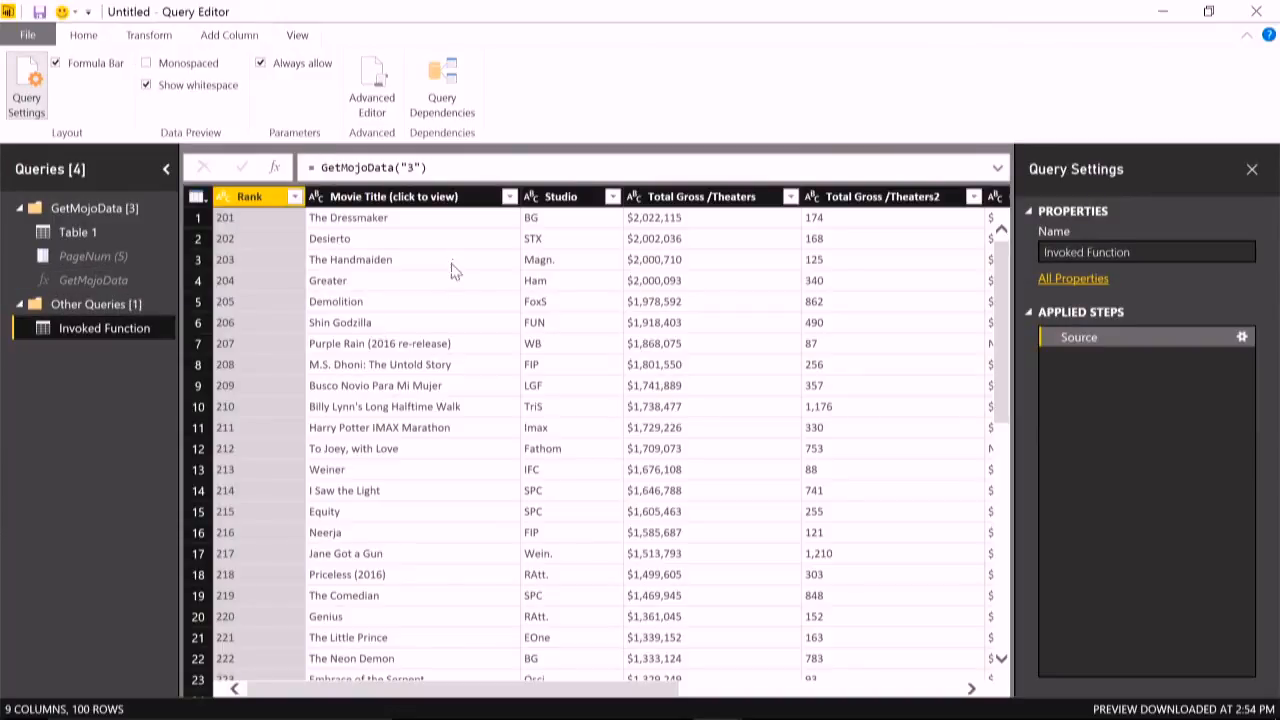
- Delete the Invoked Function query and return to the GetMojoData function
right_click(90, 332)
left_click(150, 376)
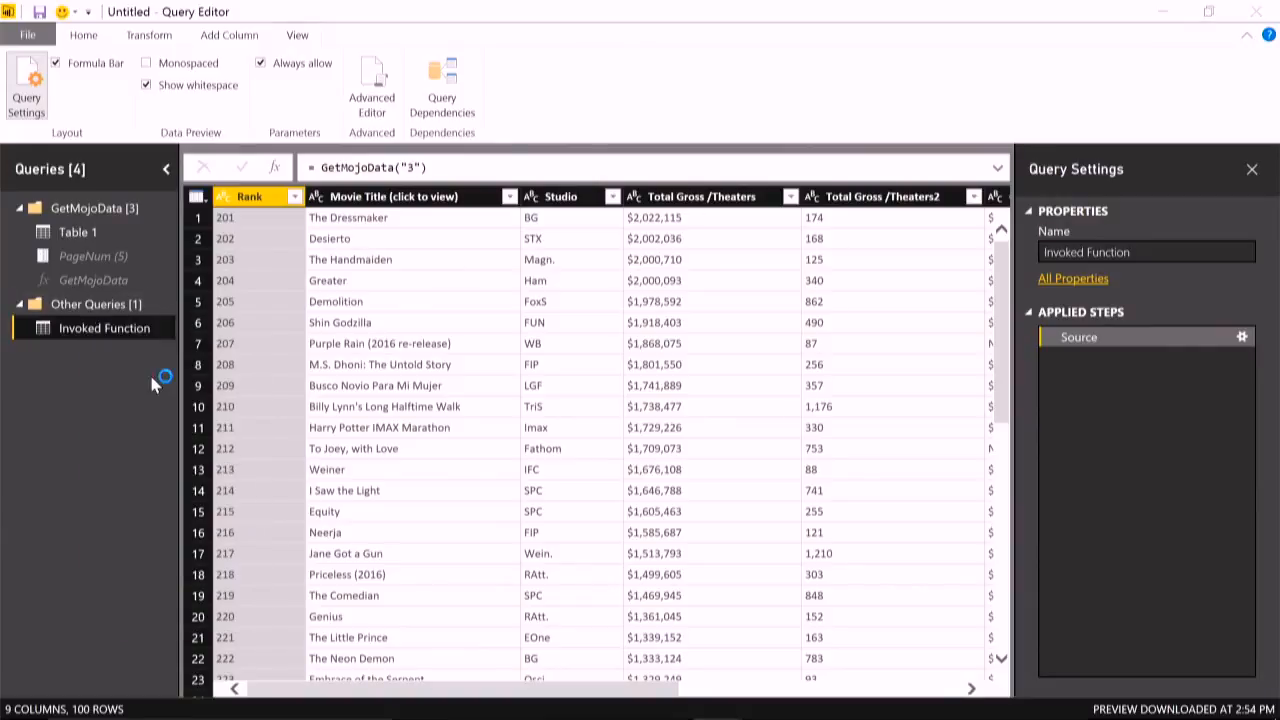
left_click(727, 402)
left_click(100, 283)
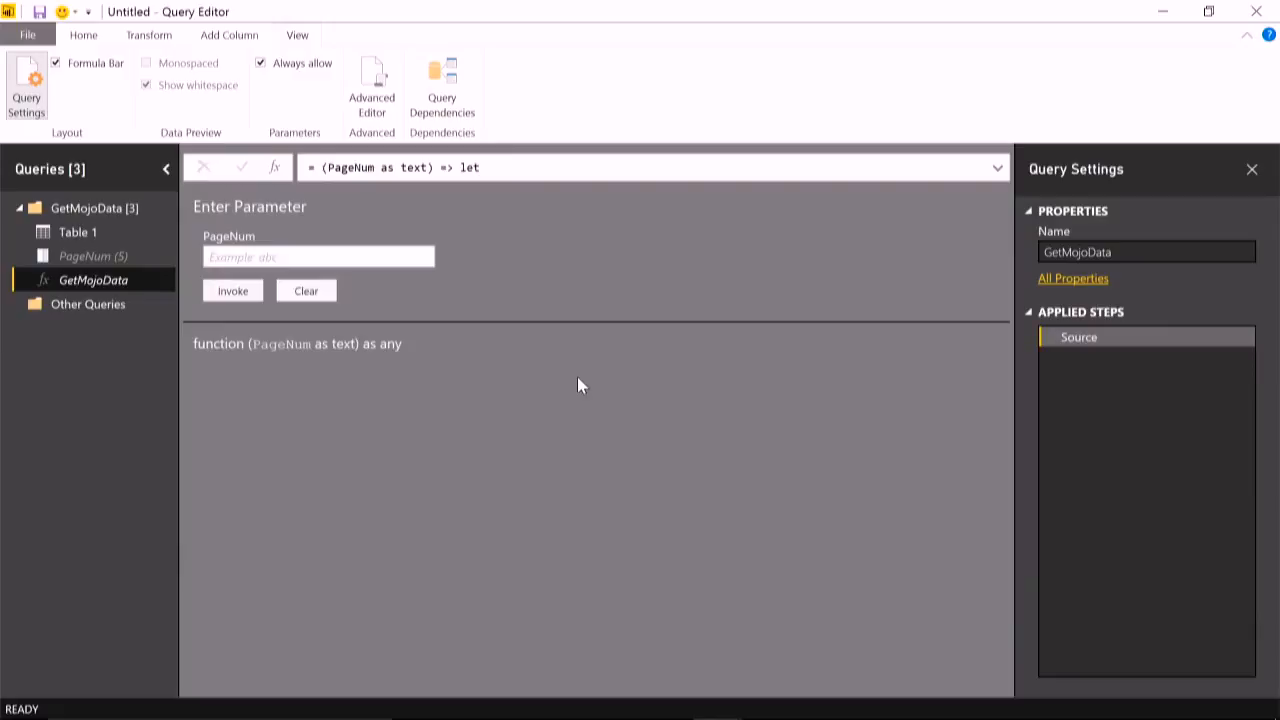
- Check the page ranges on the Box Office Mojo yearly chart in the browser, and add a blank query in the Query Editor
key("alt+Tab")
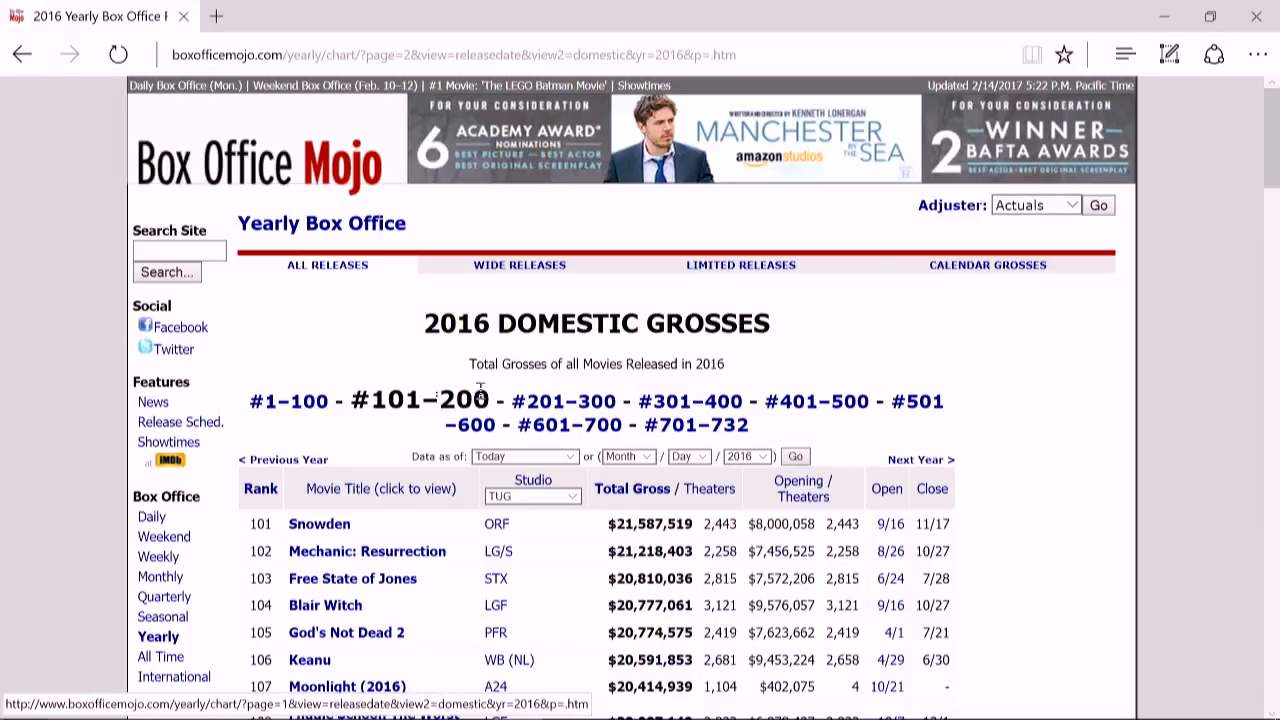
left_click(1158, 18)
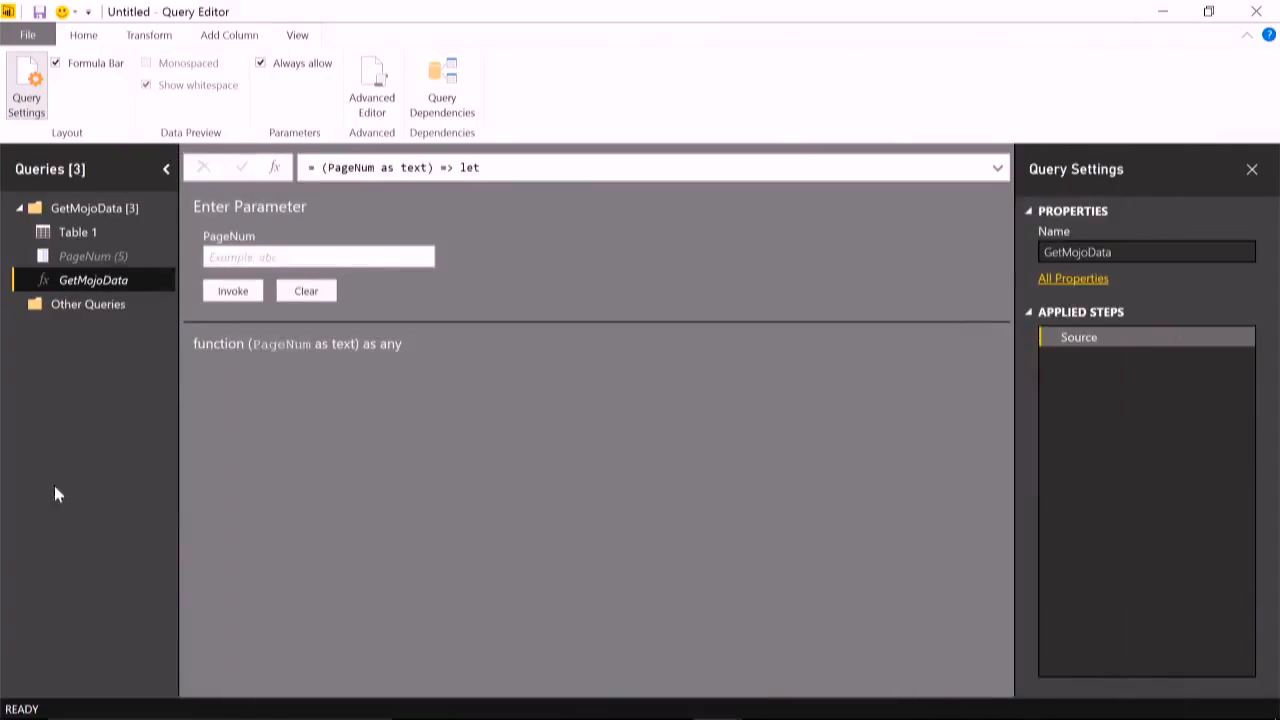
left_click(84, 35)
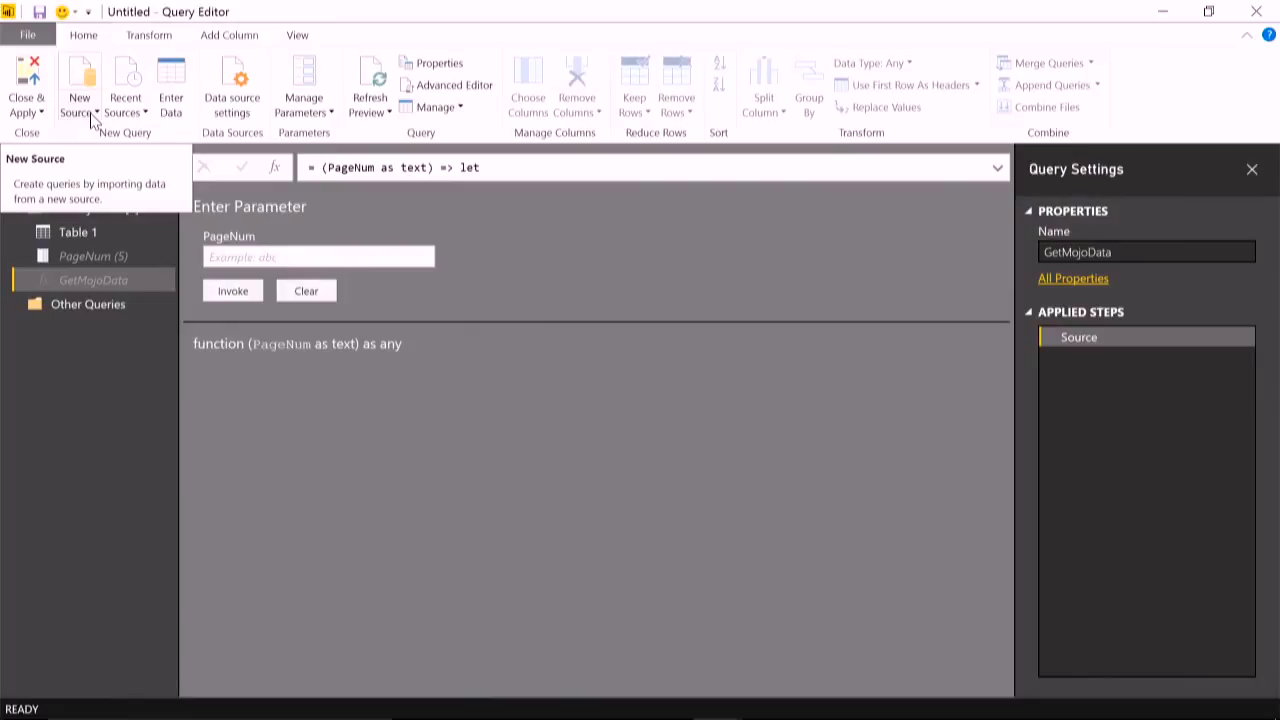
left_click(91, 118)
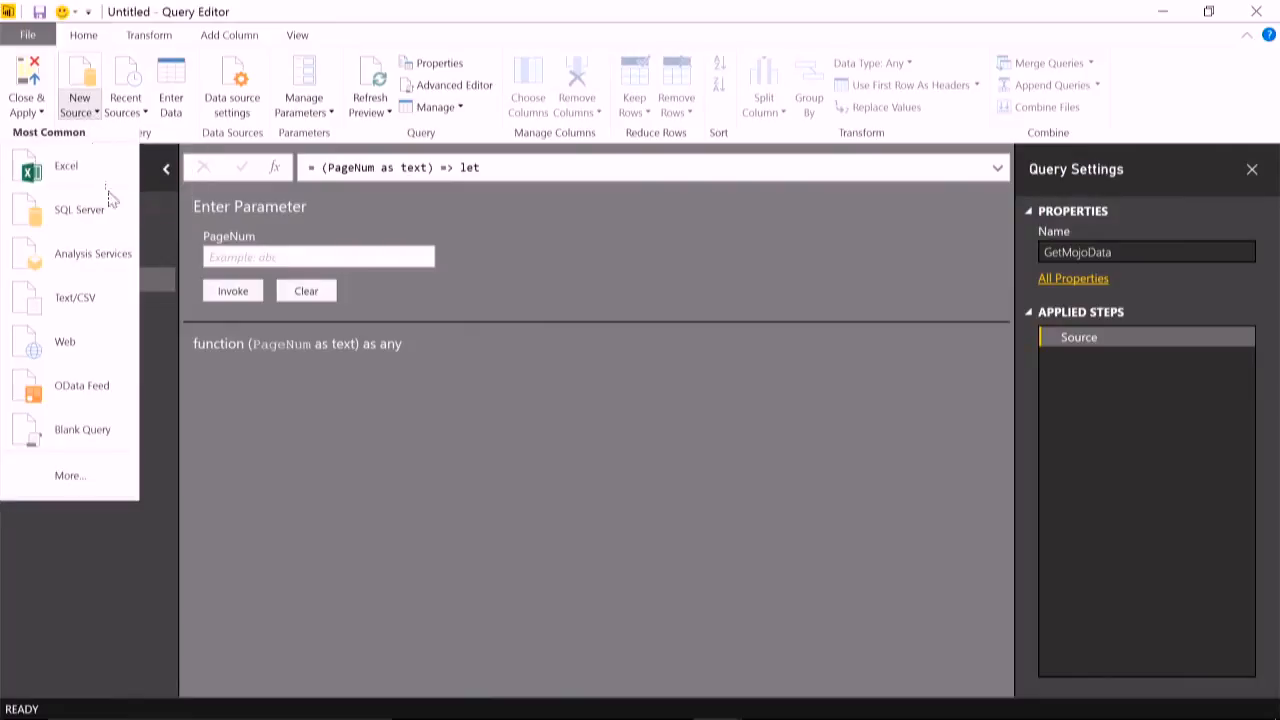
left_click(92, 420)
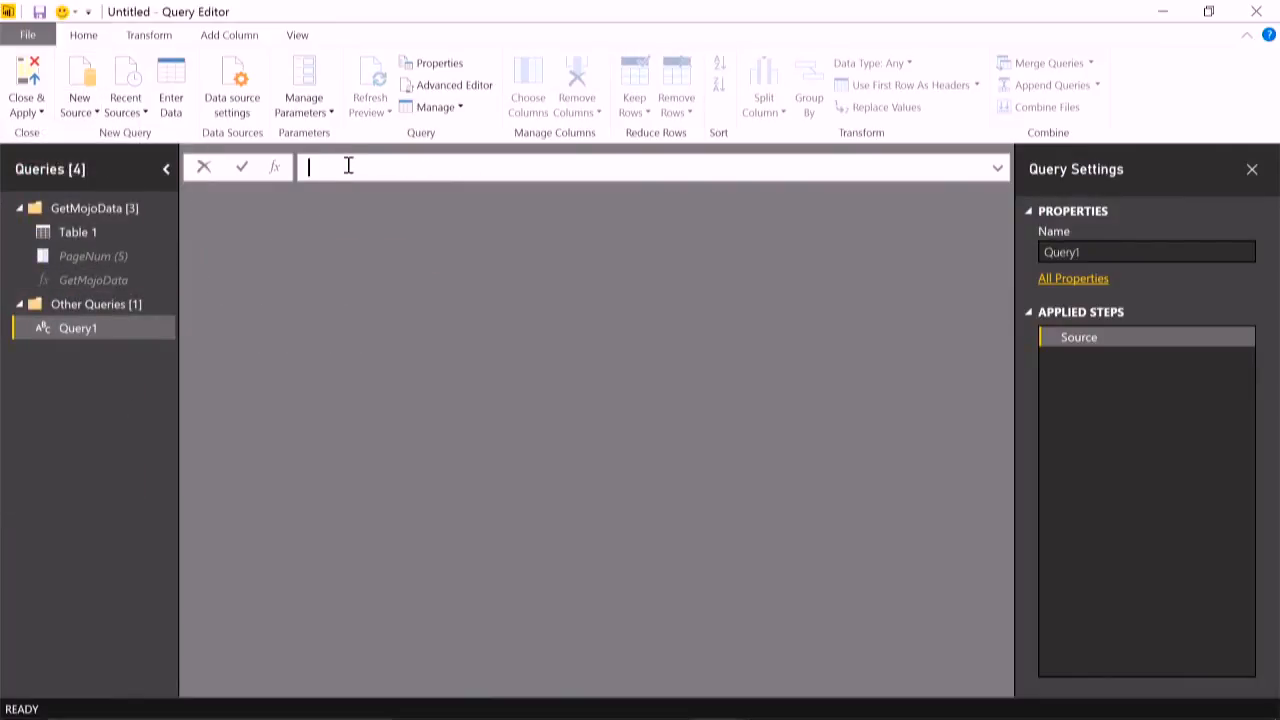
- Enter = {1..8} as the blank query's formula and convert the list to a table with the default settings
type("= {1..8}")
key("Return")
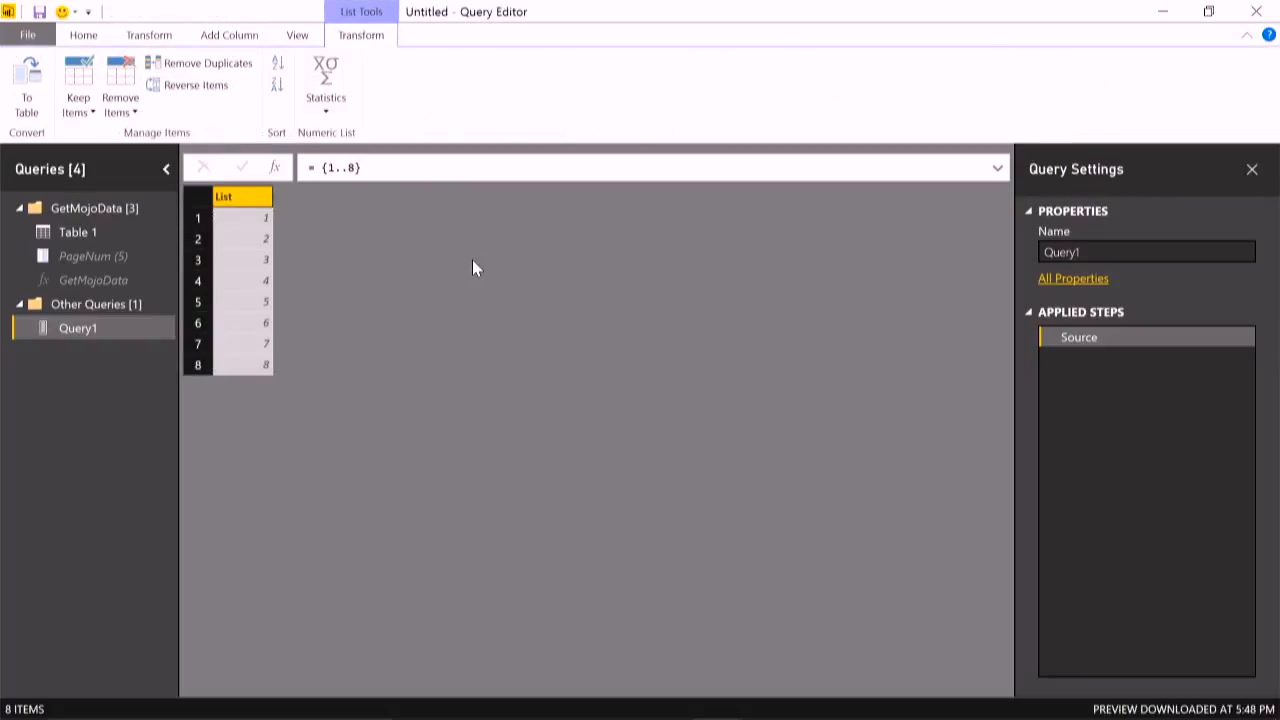
left_click(22, 82)
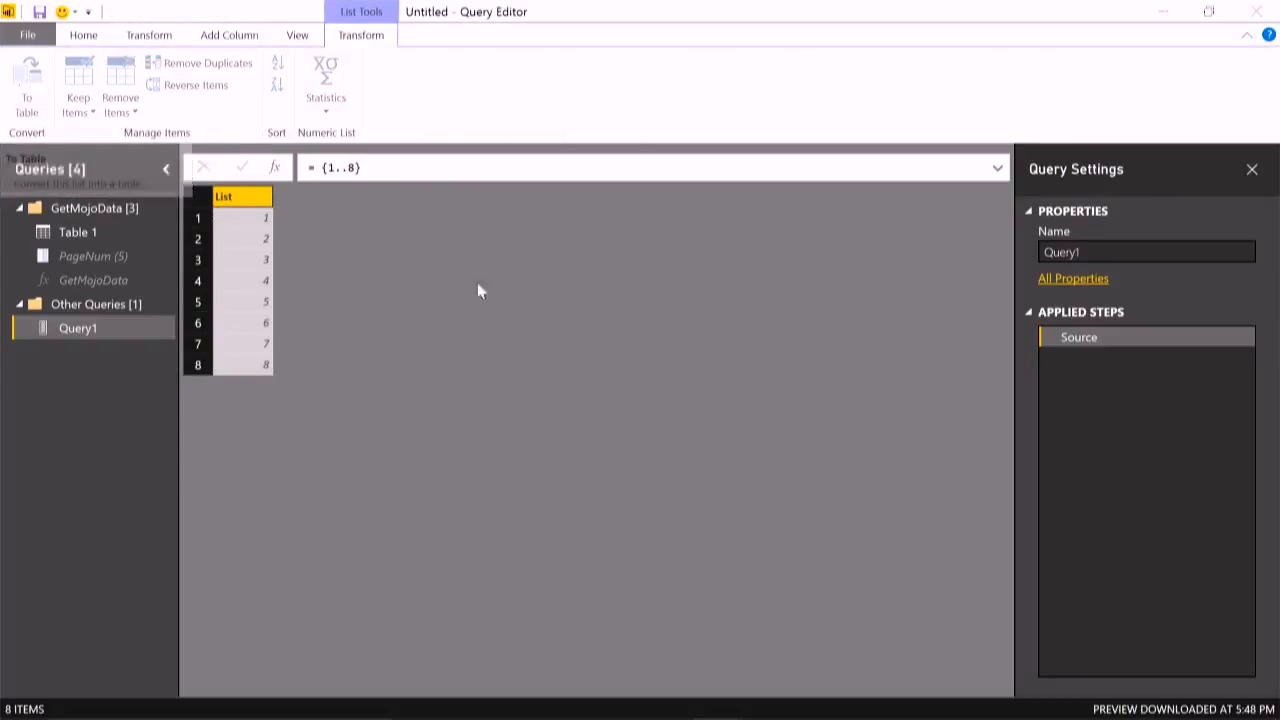
left_click(856, 452)
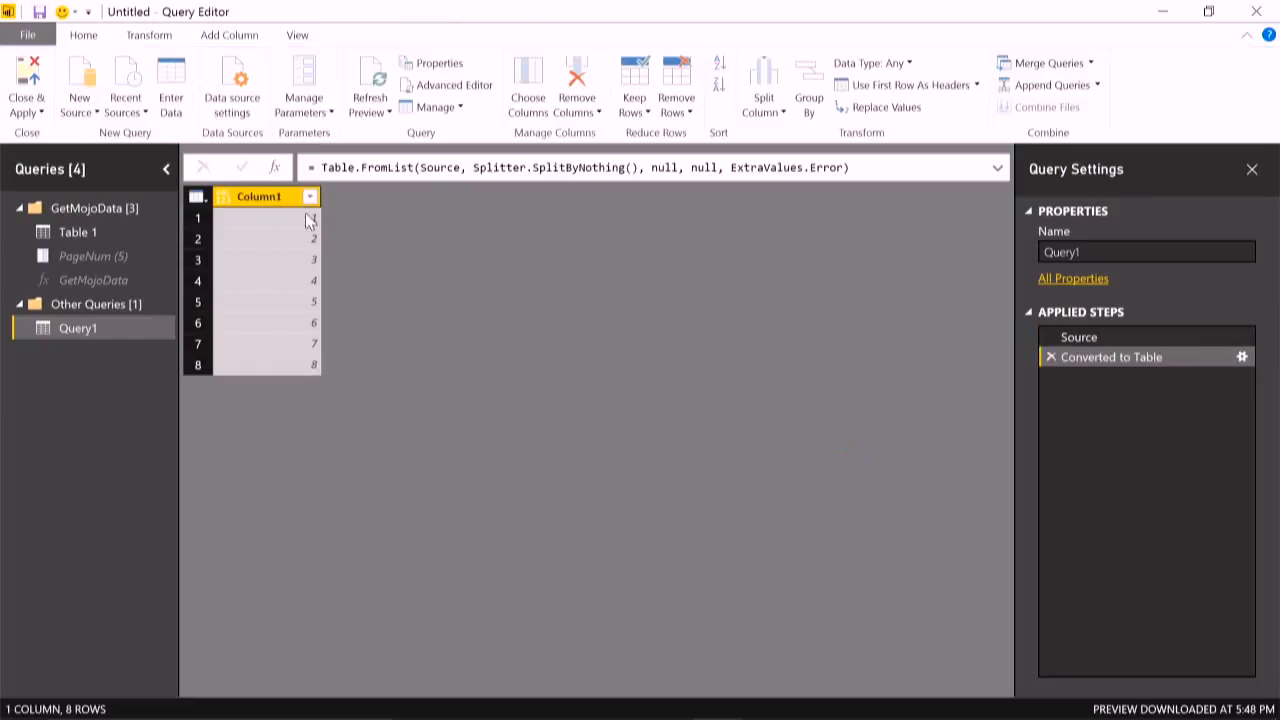
- Rename Column1 as PageNum and set its data type to Text
double_click(287, 196)
type("PageNum")
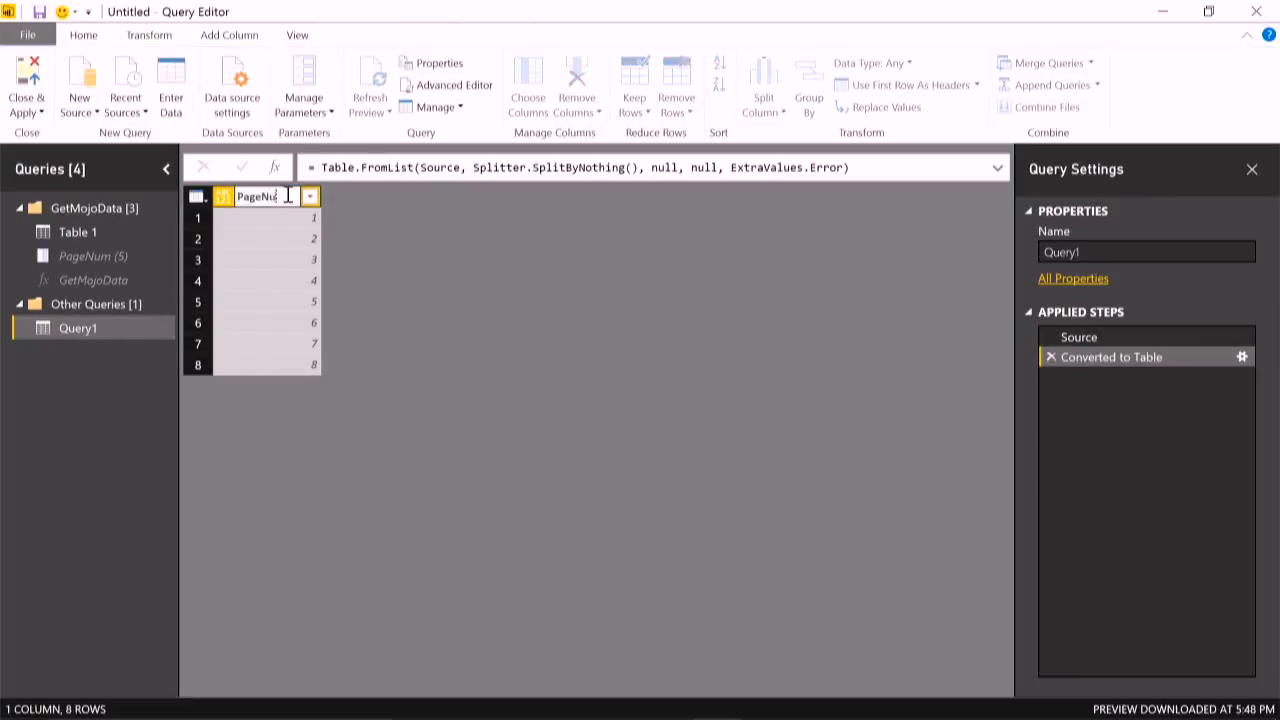
key("Return")
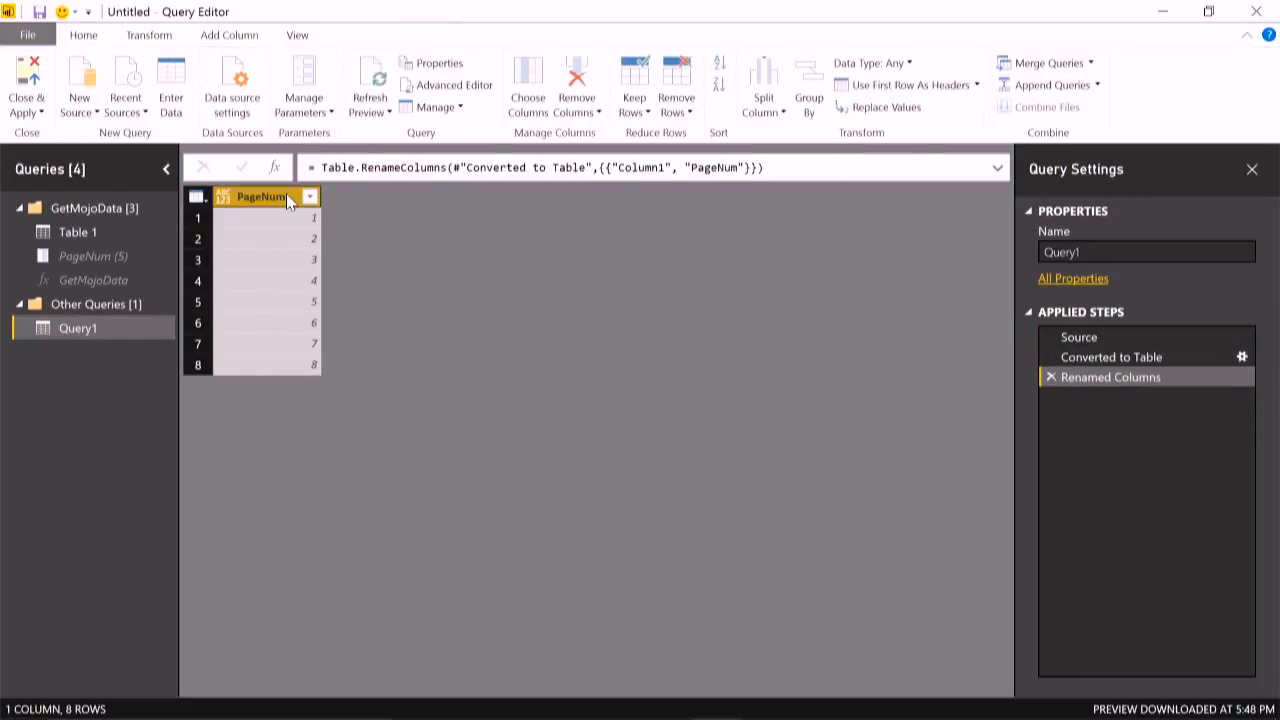
left_click(888, 67)
left_click(829, 300)
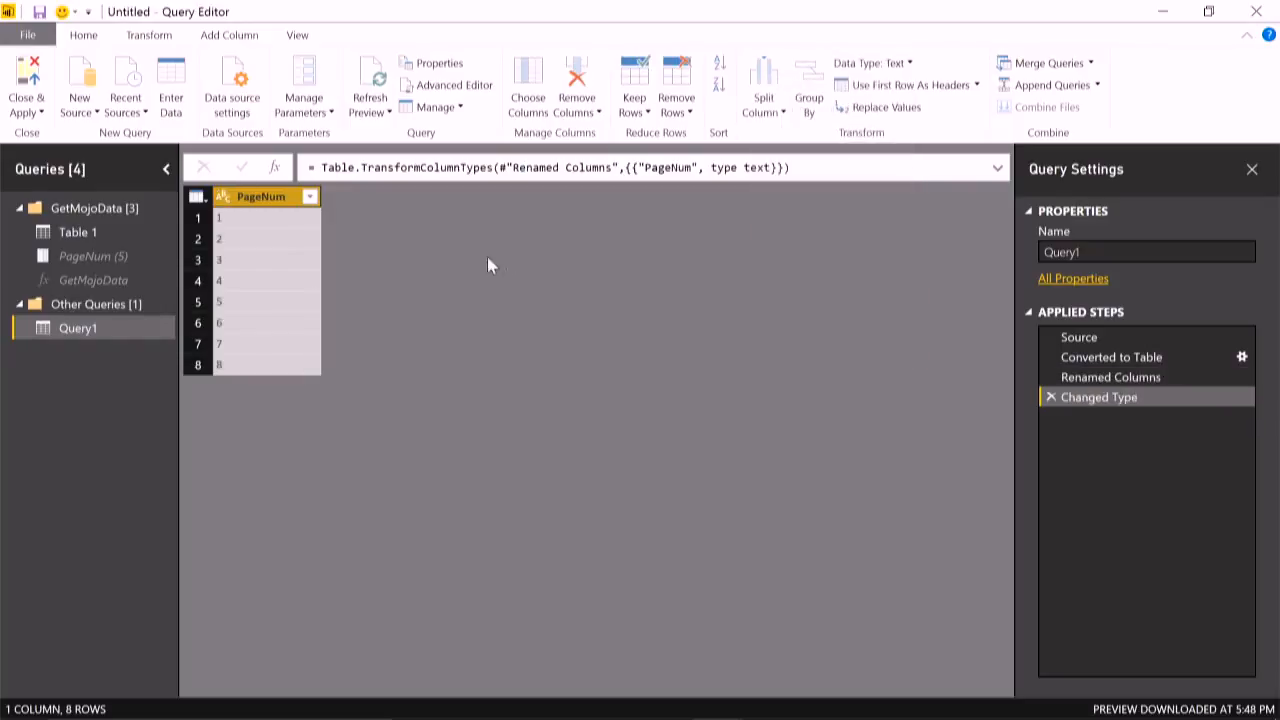
- Invoke the custom function GetMojoData for each row in a new column GetMojoData, passing the PageNum column as its argument
left_click(245, 37)
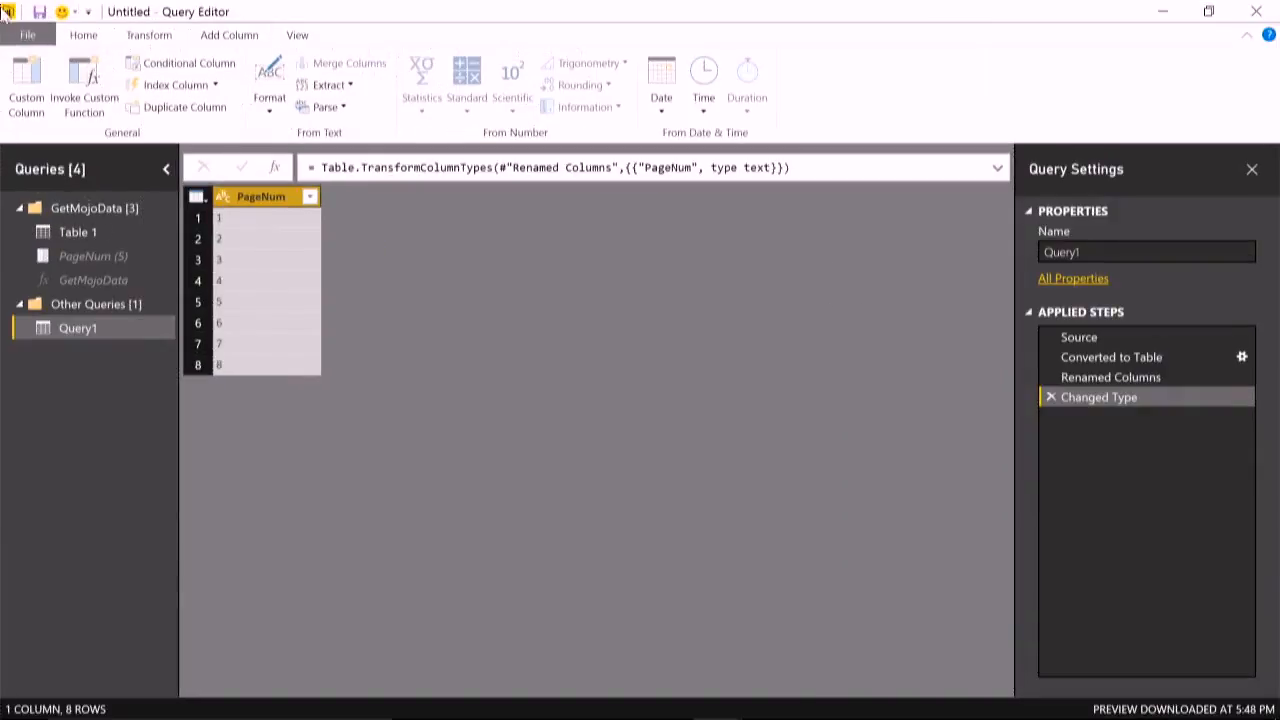
left_click(62, 88)
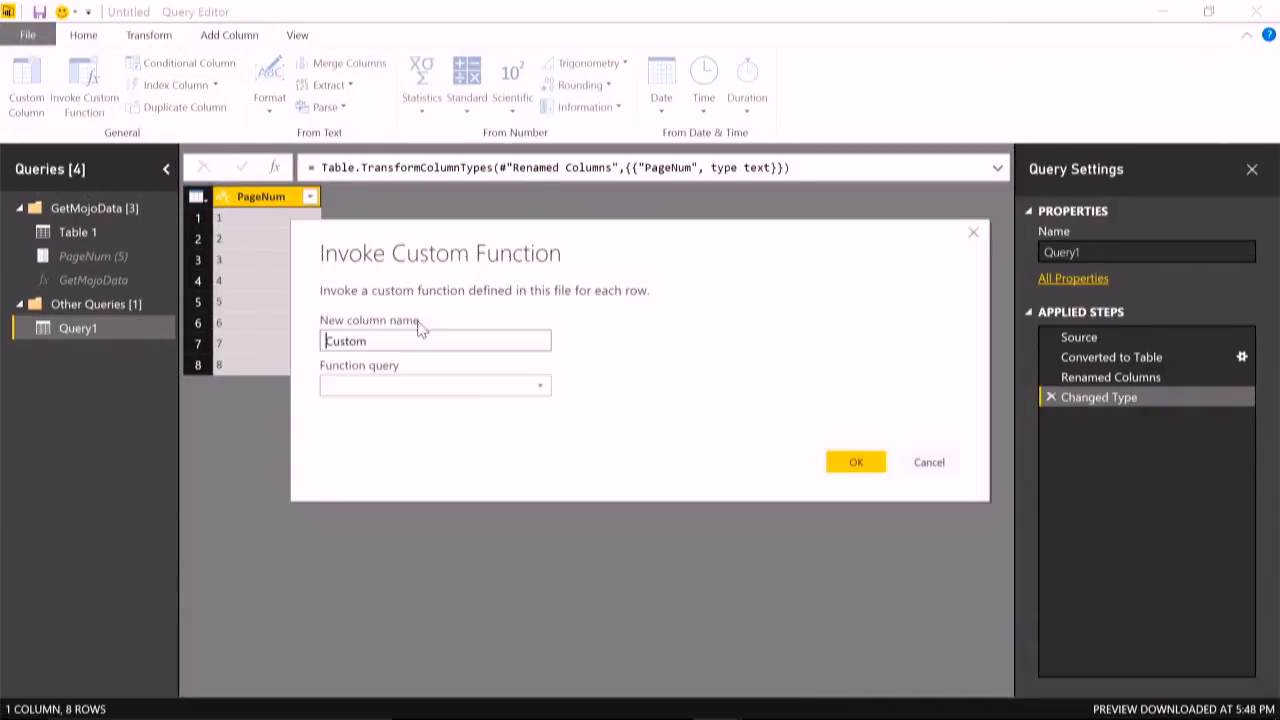
left_click(539, 382)
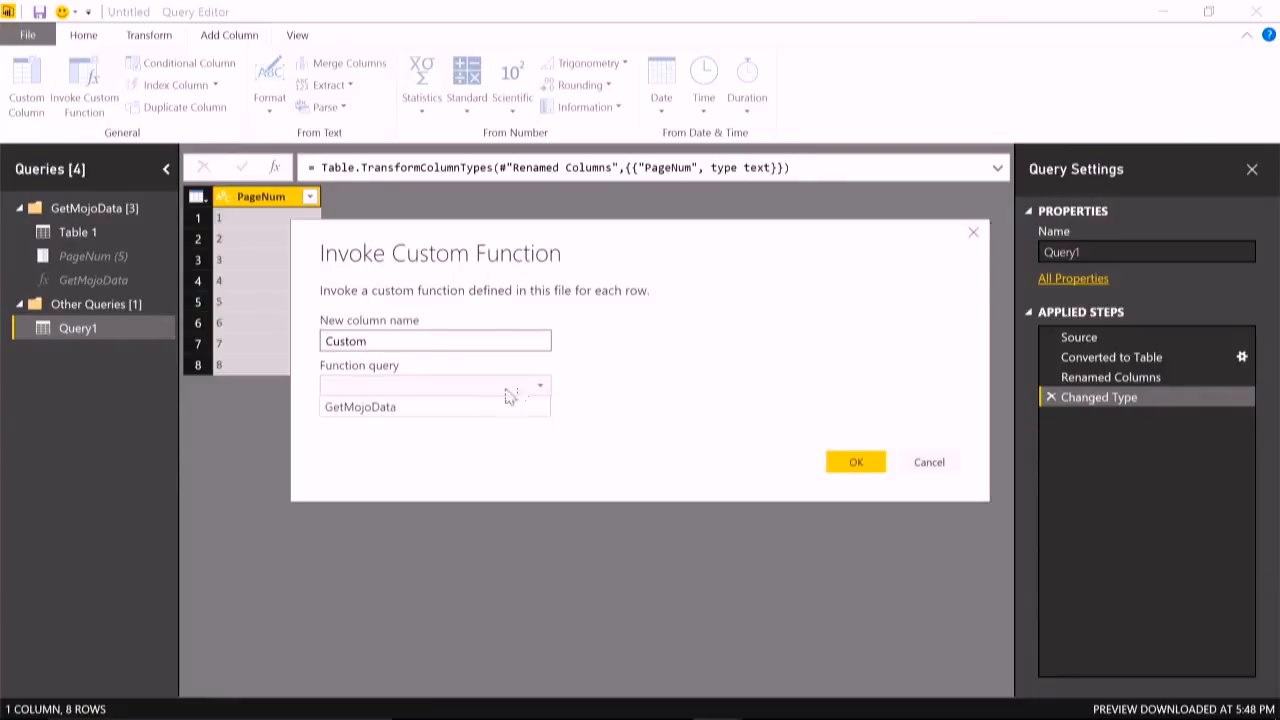
left_click(443, 410)
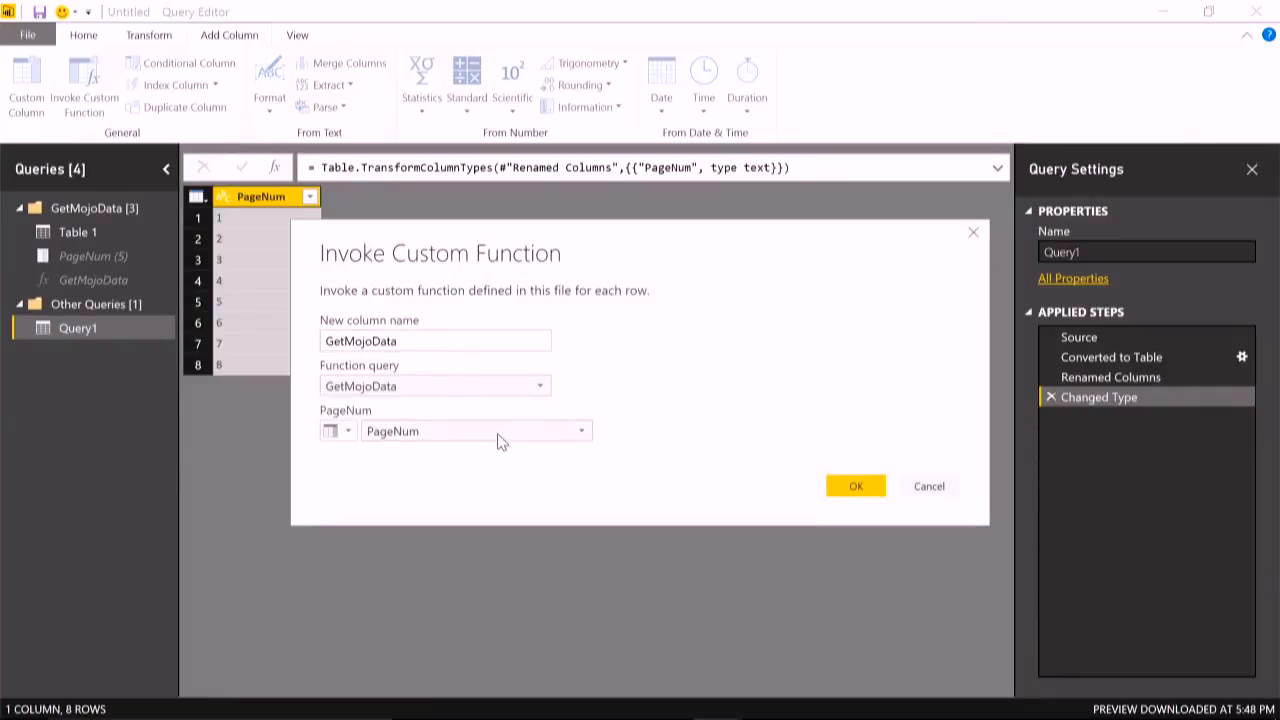
left_click(854, 486)
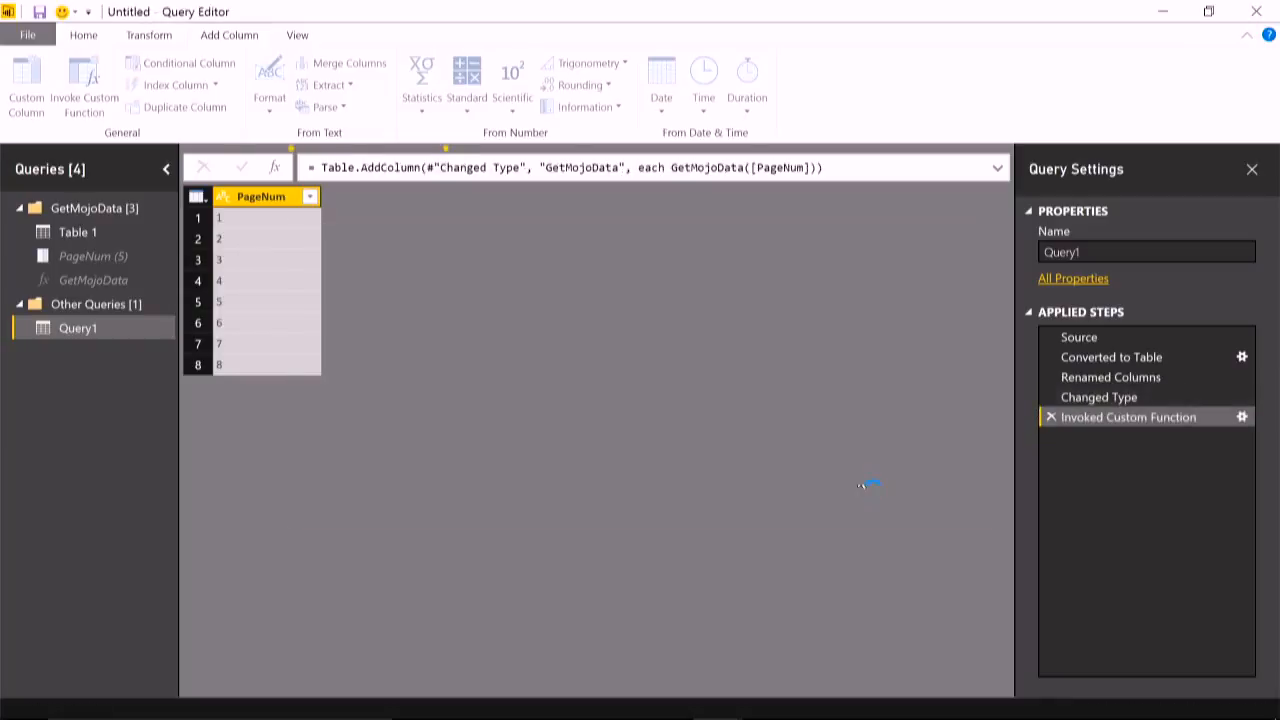
- Preview the first page's nested table, expand all GetMojoData columns without the original name as prefix, and inspect the combined rows
left_click(251, 220)
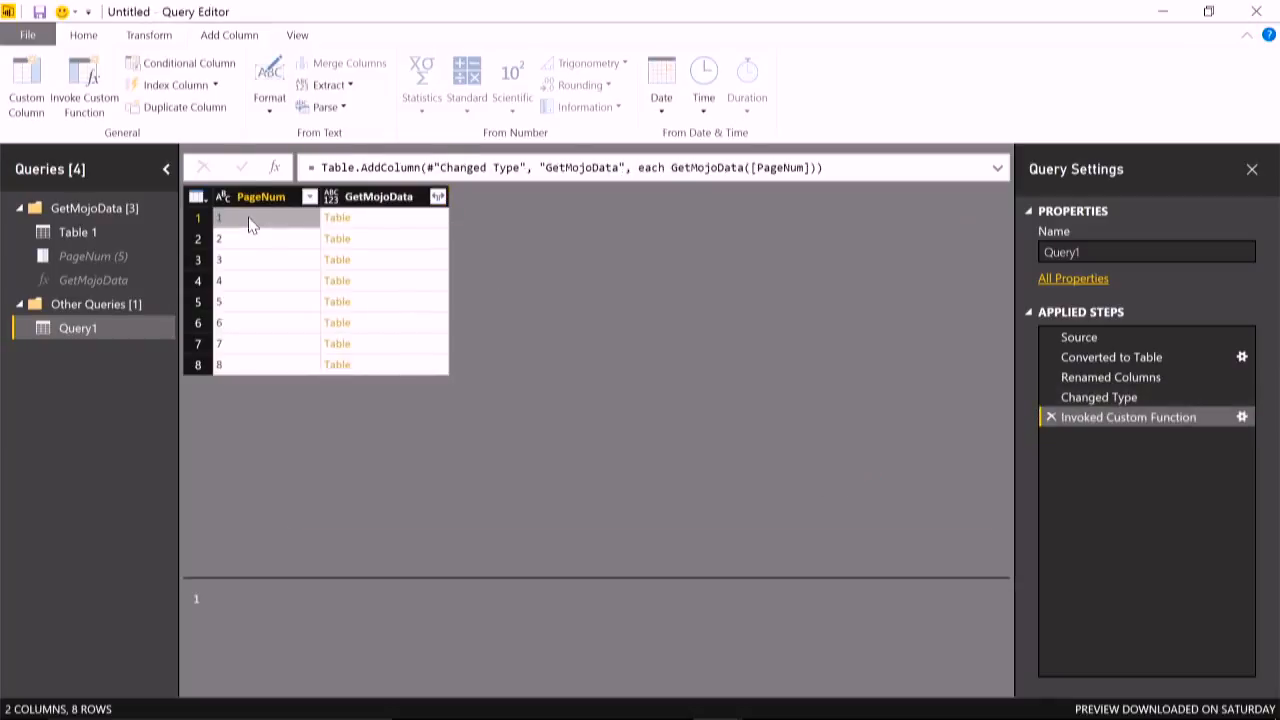
left_click(360, 226)
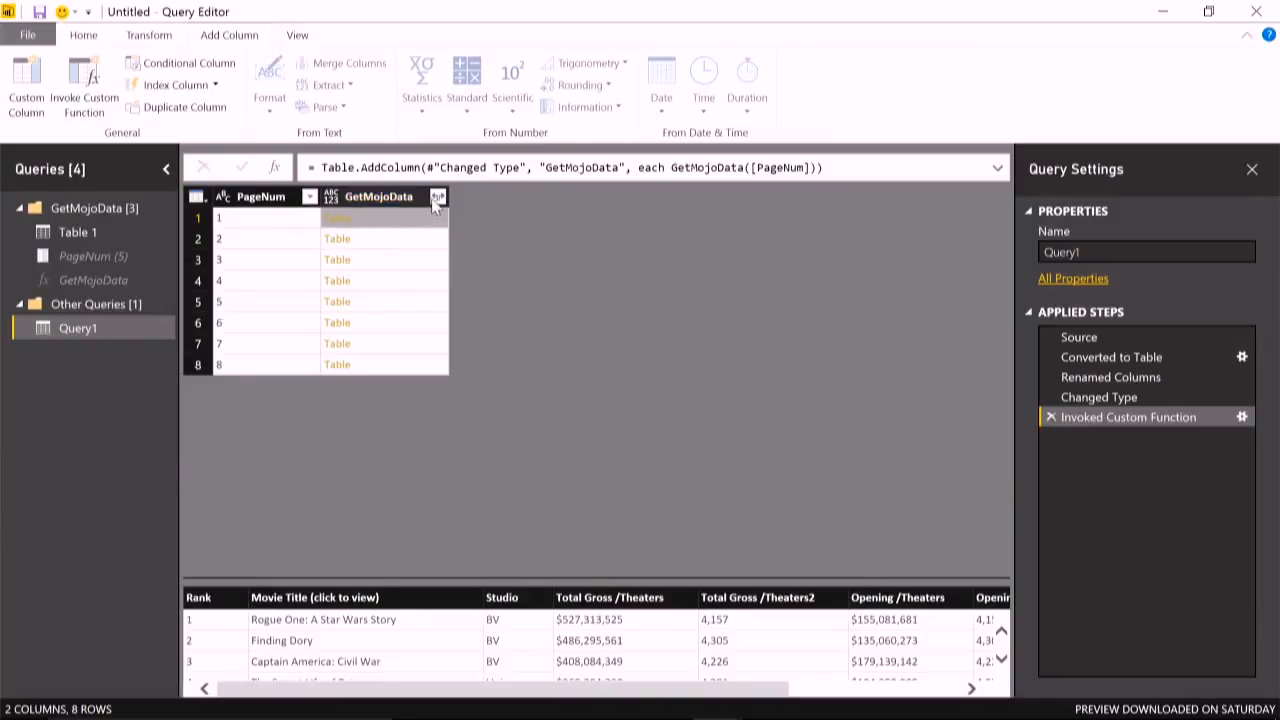
left_click(437, 197)
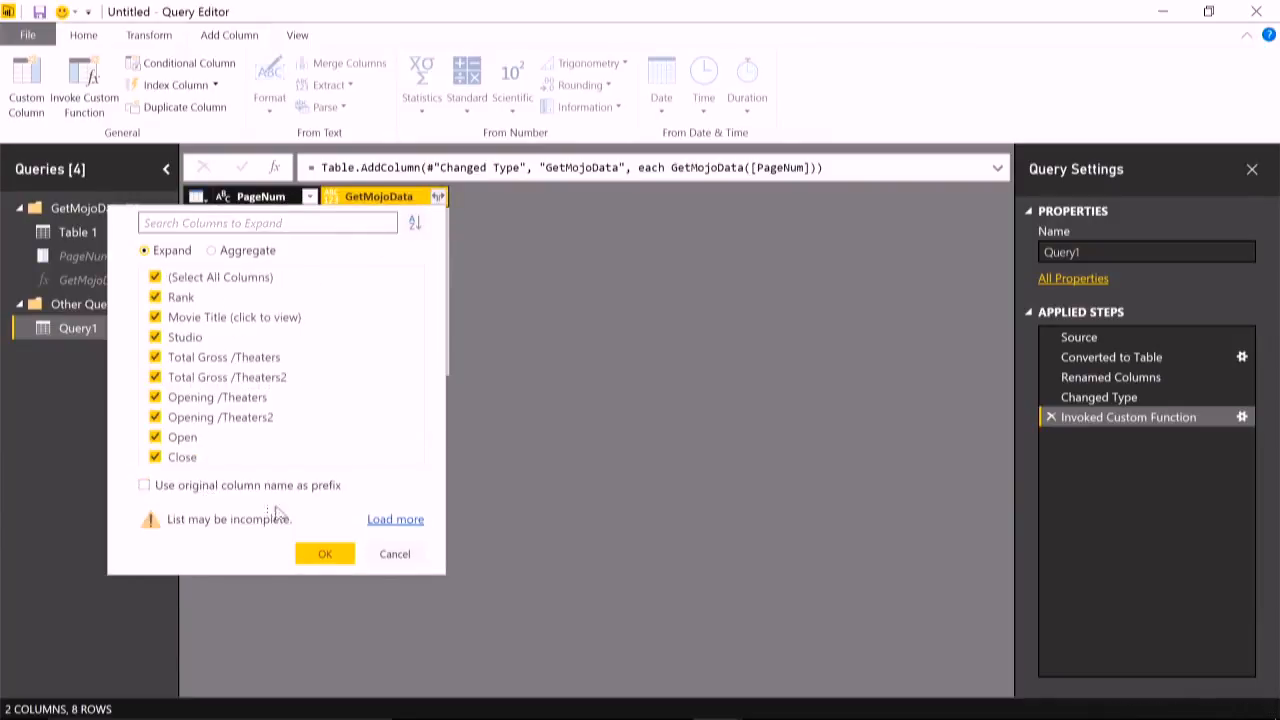
left_click(333, 558)
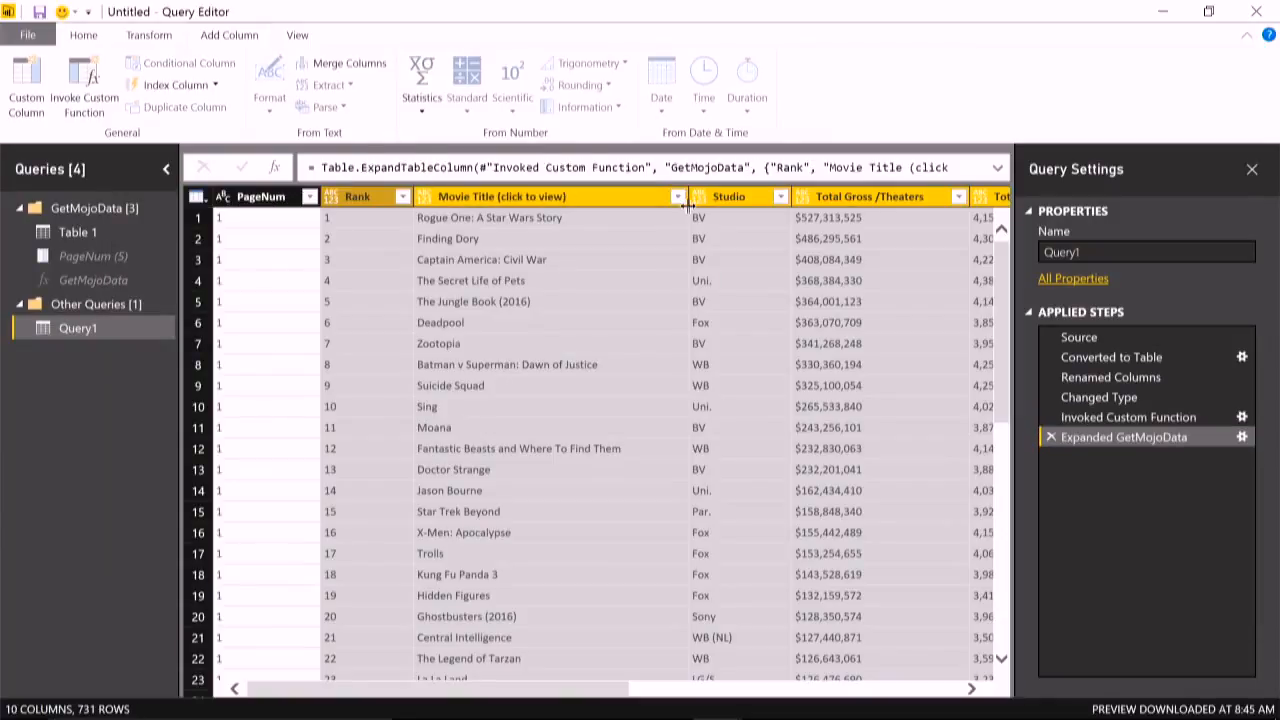
scroll(694, 240, "down", 5)
left_click_drag(1003, 390, 1000, 645)
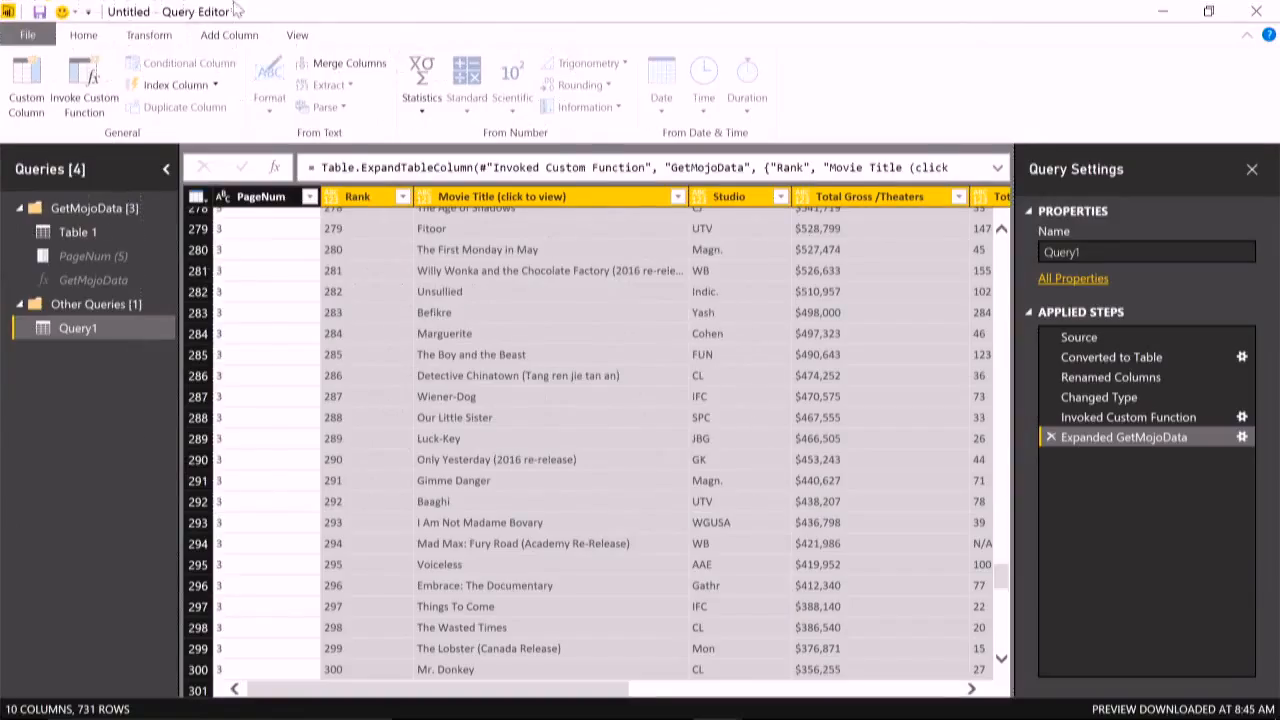
- Start a new query that uses a Folder as its data source
left_click(92, 38)
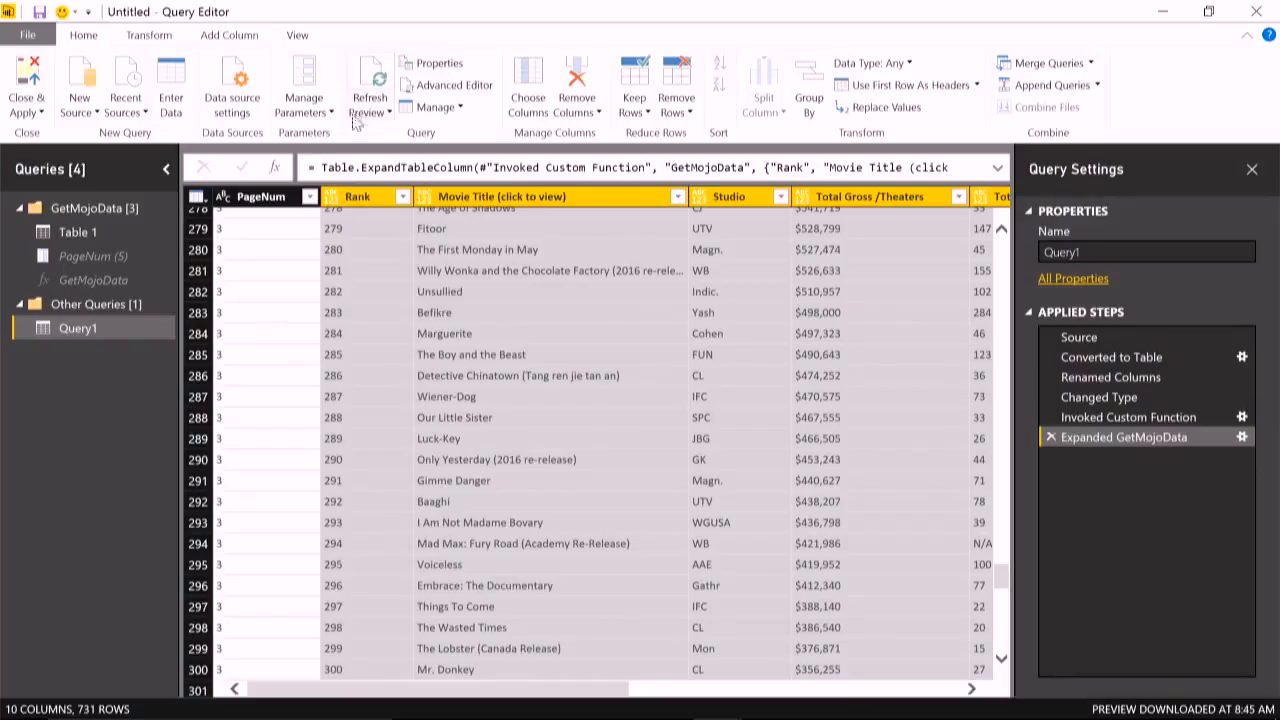
left_click(90, 112)
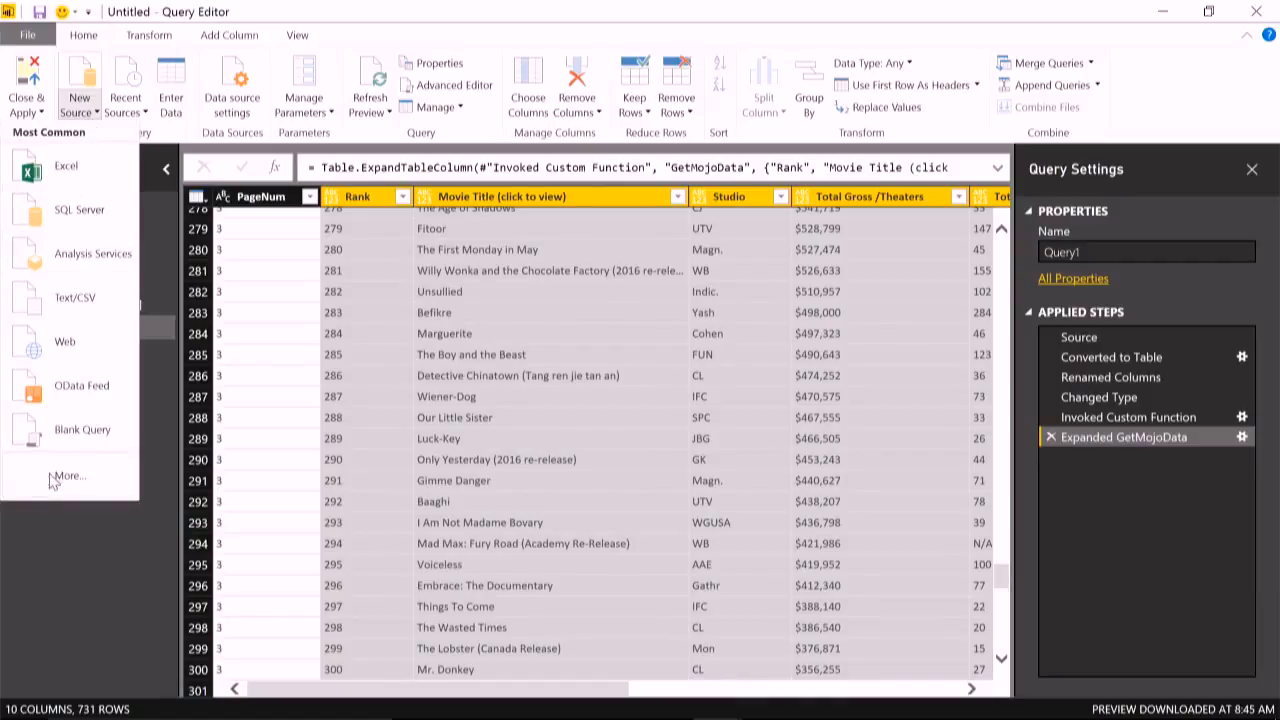
left_click(66, 560)
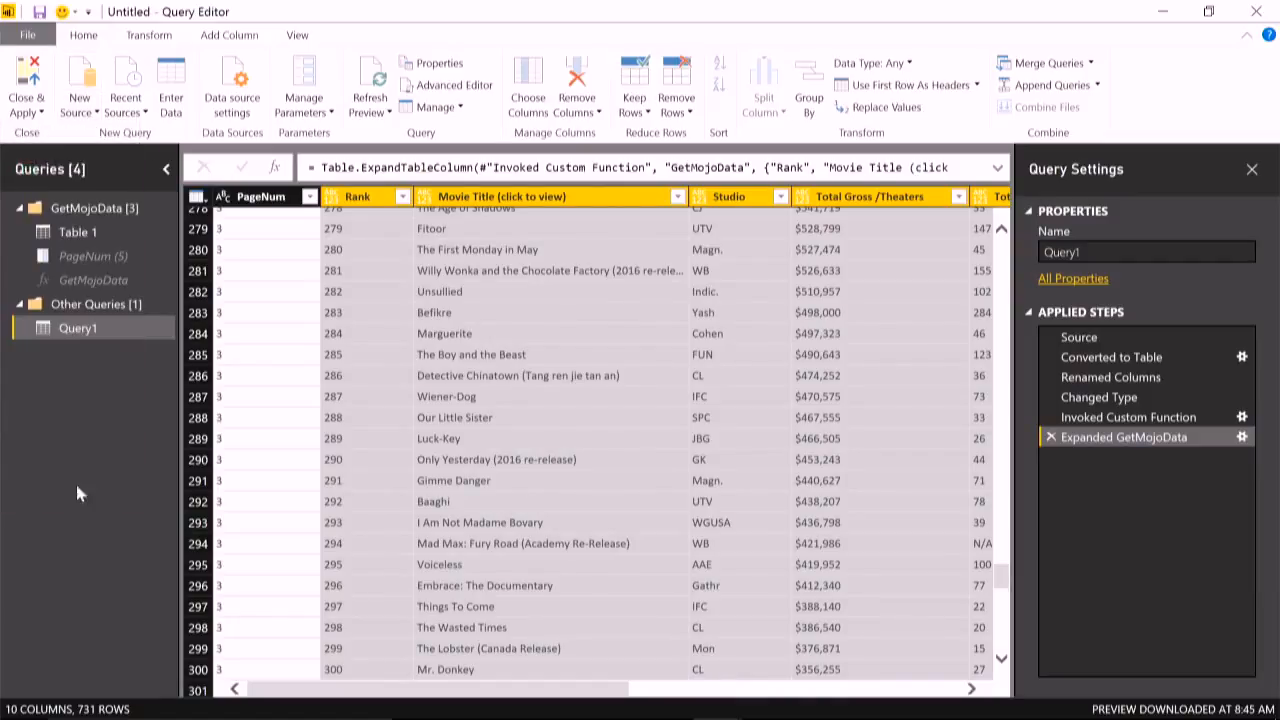
left_click(84, 98)
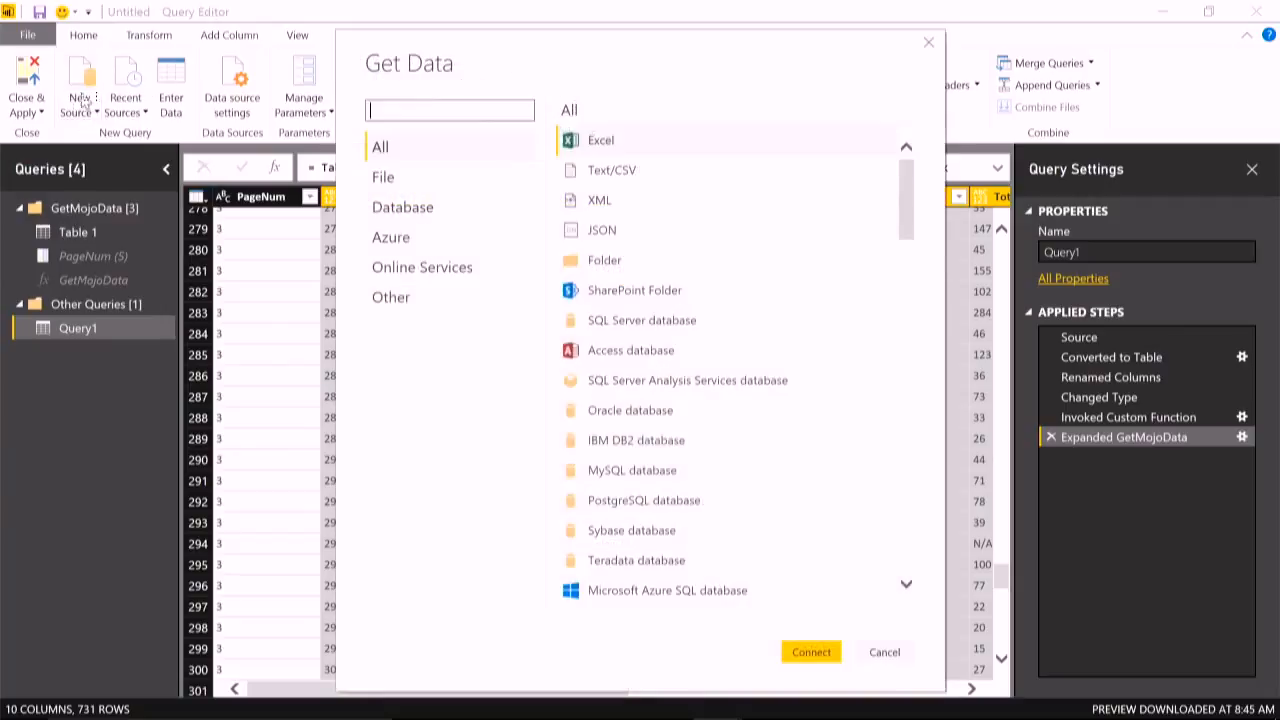
left_click(600, 258)
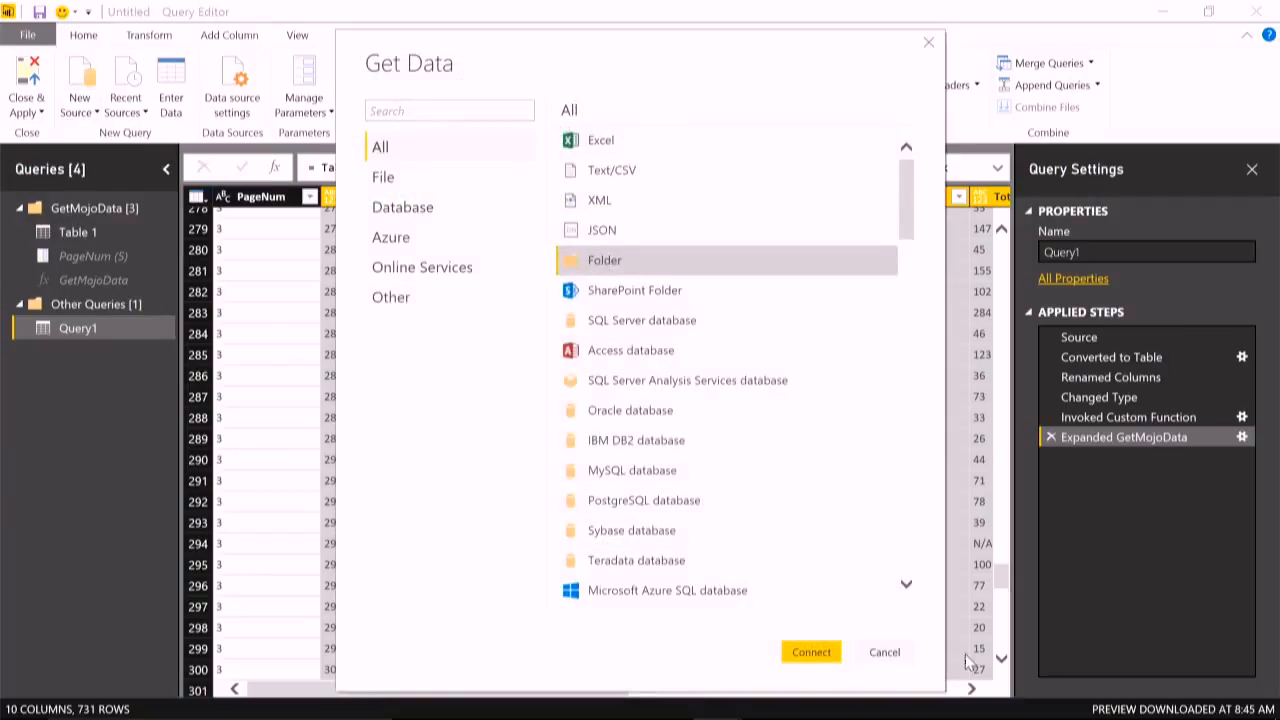
left_click(810, 652)
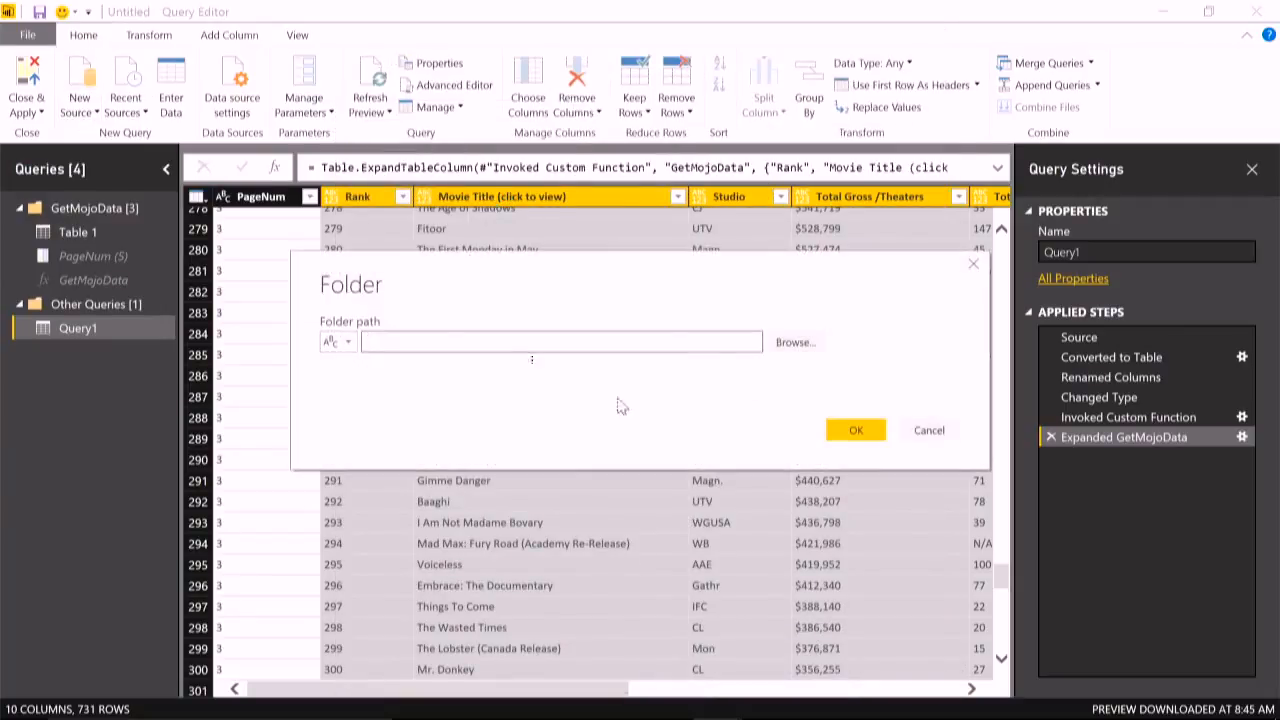
- Choose the PQDEMO\DATA\Excel folder, open its file list for editing, and review the file metadata columns
left_click(795, 343)
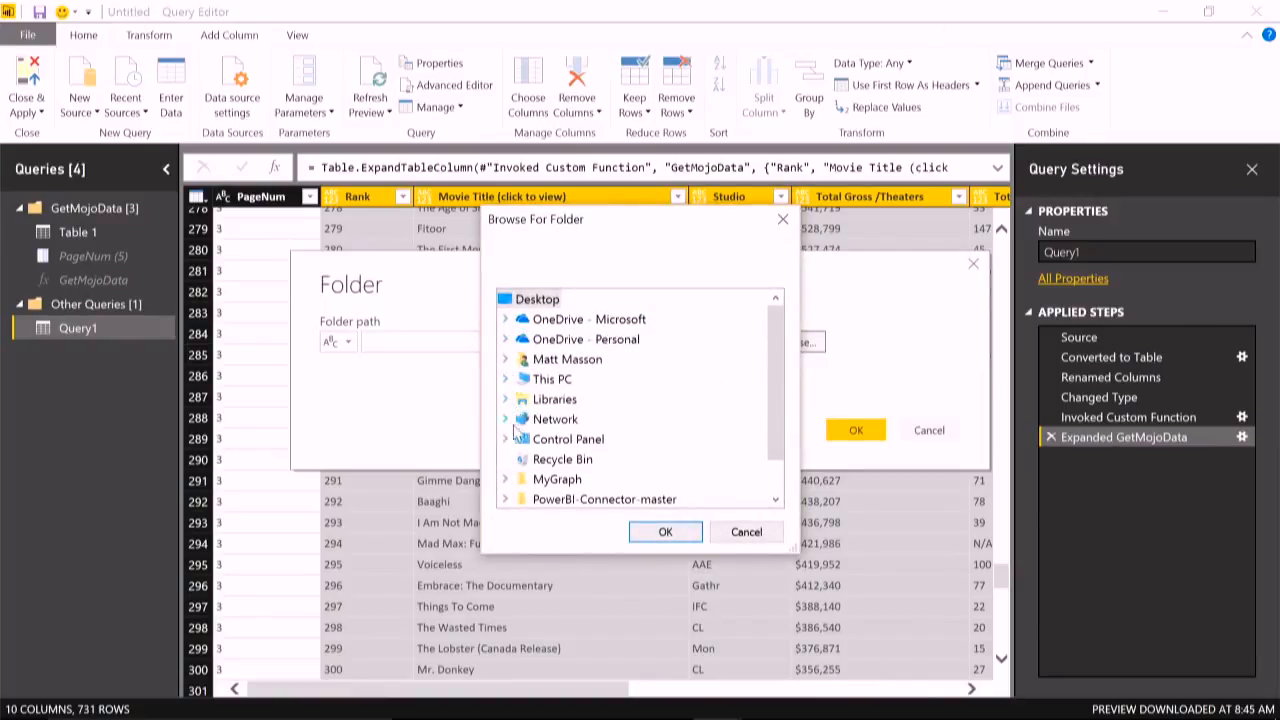
scroll(514, 430, "down", 1)
left_click(522, 499)
left_click(580, 439)
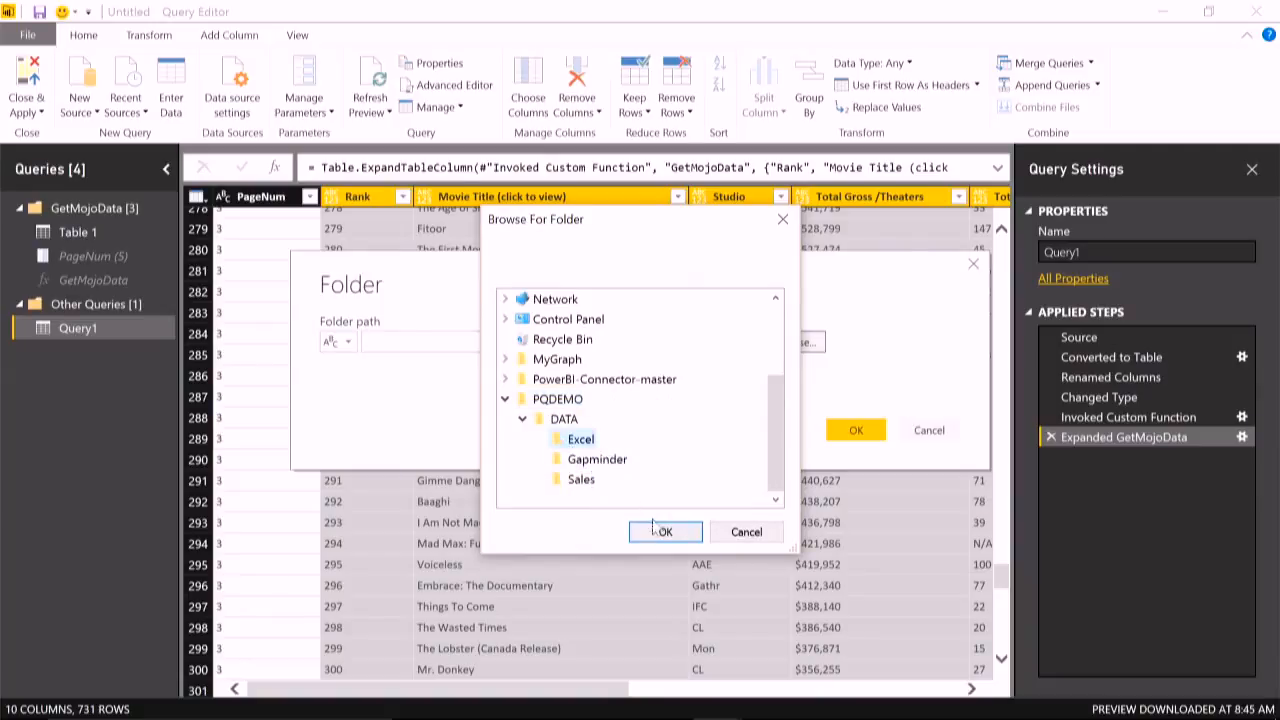
left_click(680, 531)
left_click(856, 431)
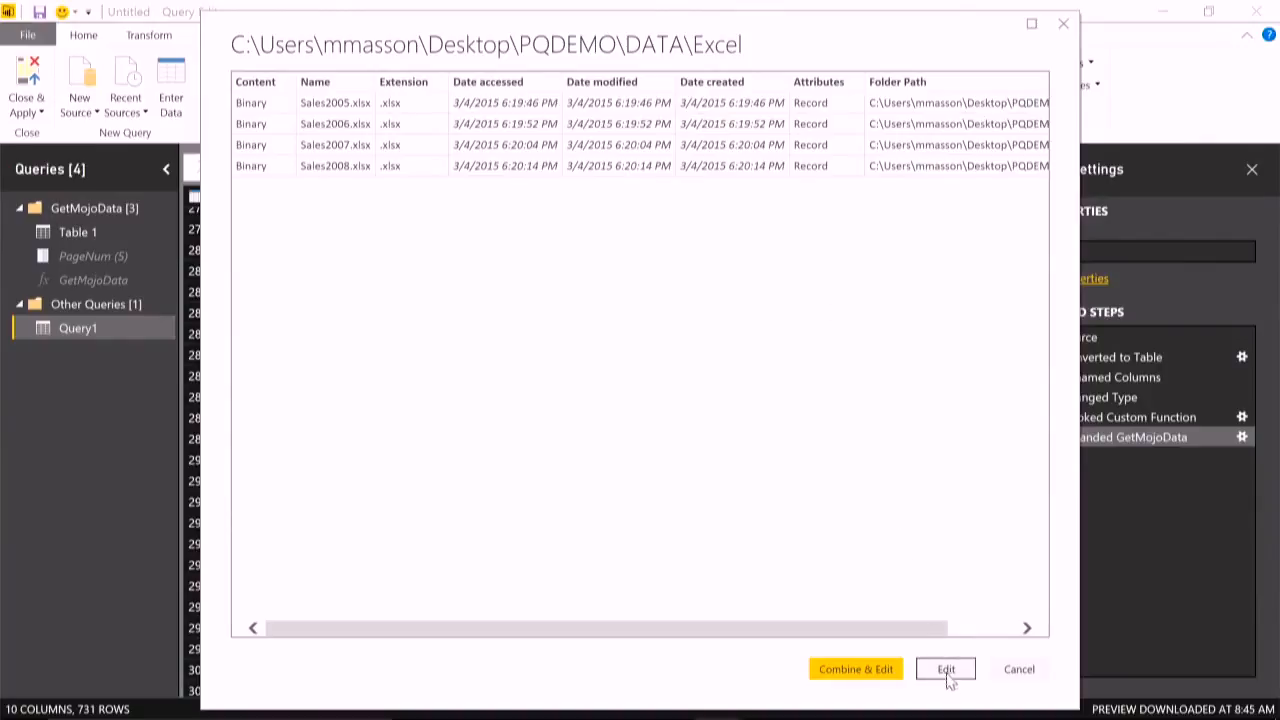
left_click(947, 673)
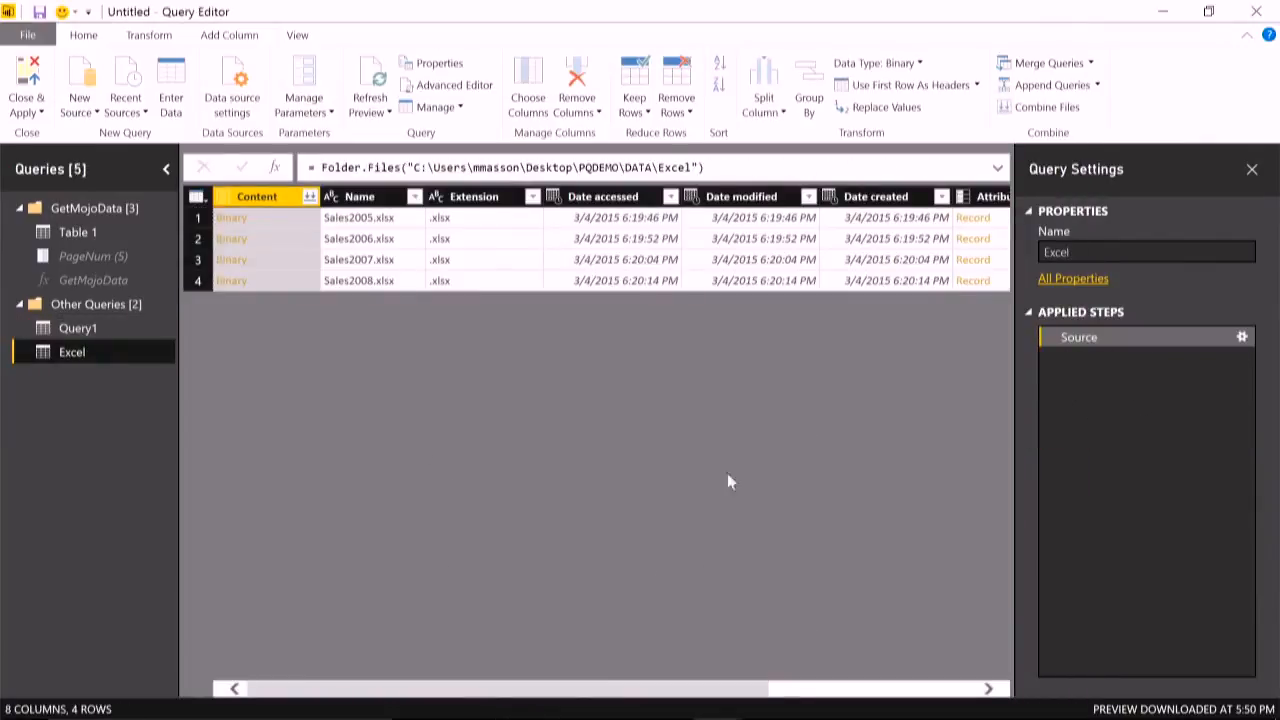
left_click_drag(277, 690, 526, 690)
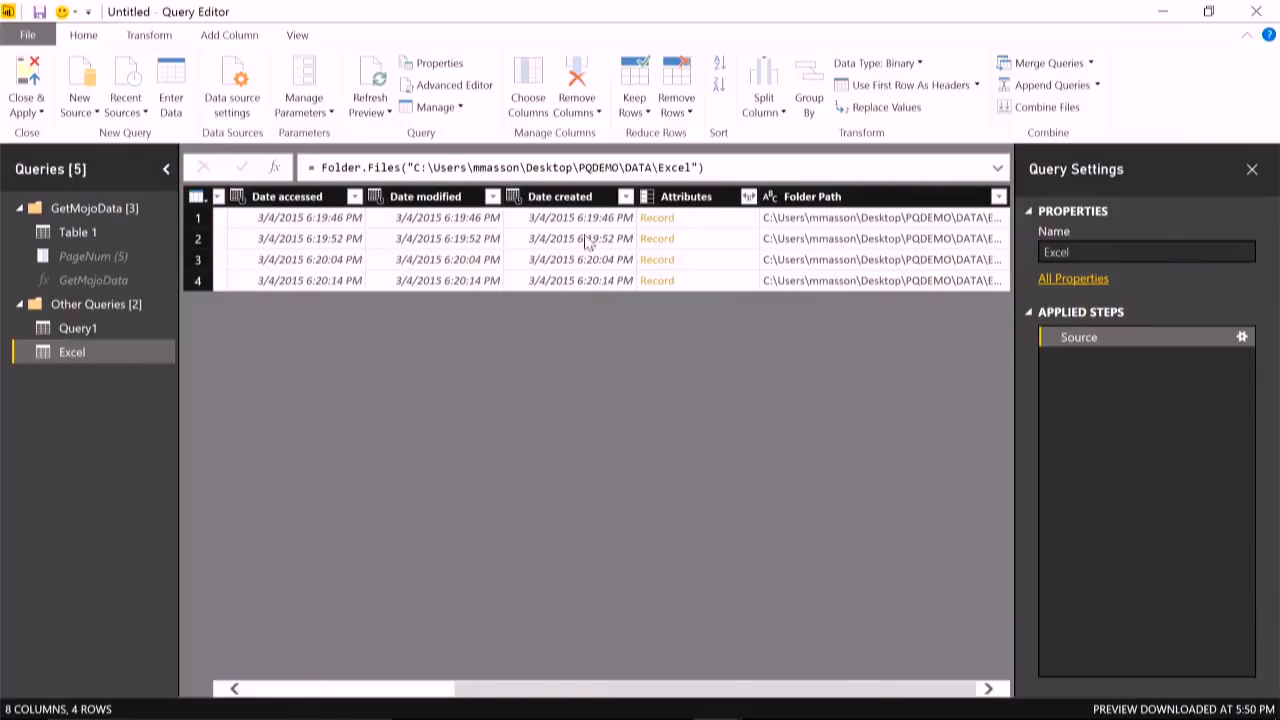
left_click_drag(566, 700, 269, 666)
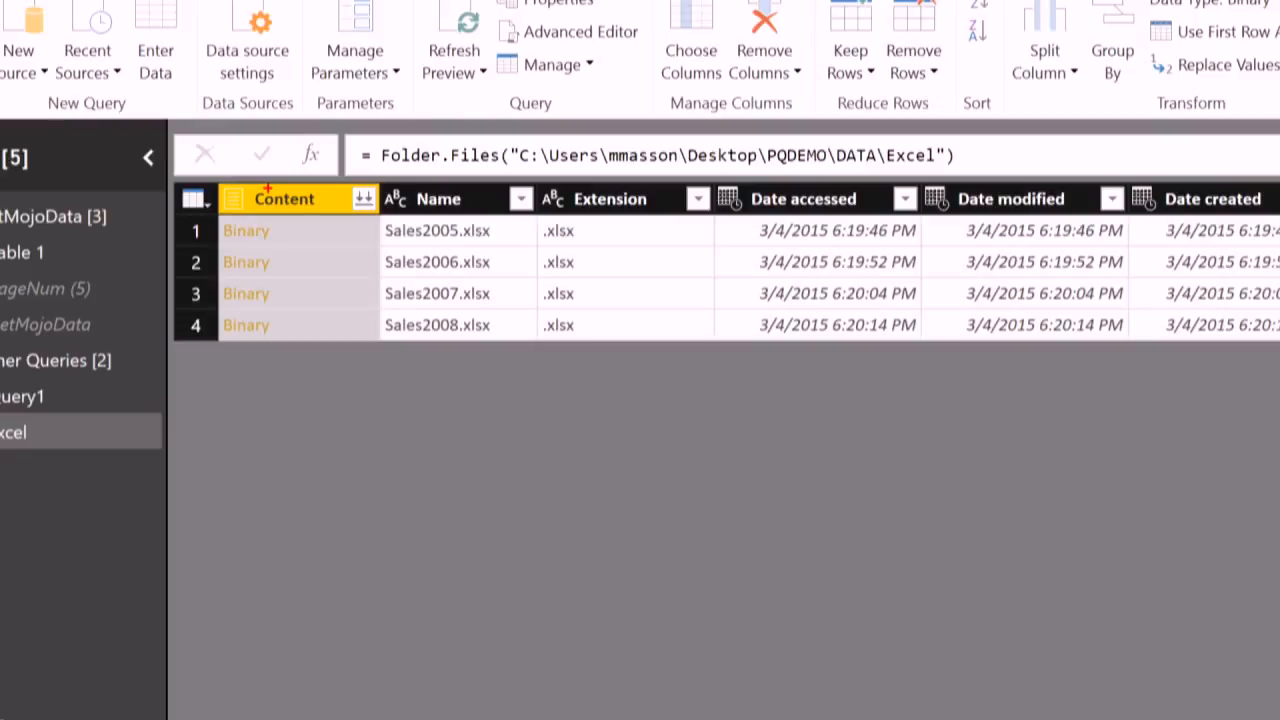
mouse_move(327, 176)
left_mouse_down()
mouse_move(374, 240)
mouse_move(414, 238)
left_mouse_up()
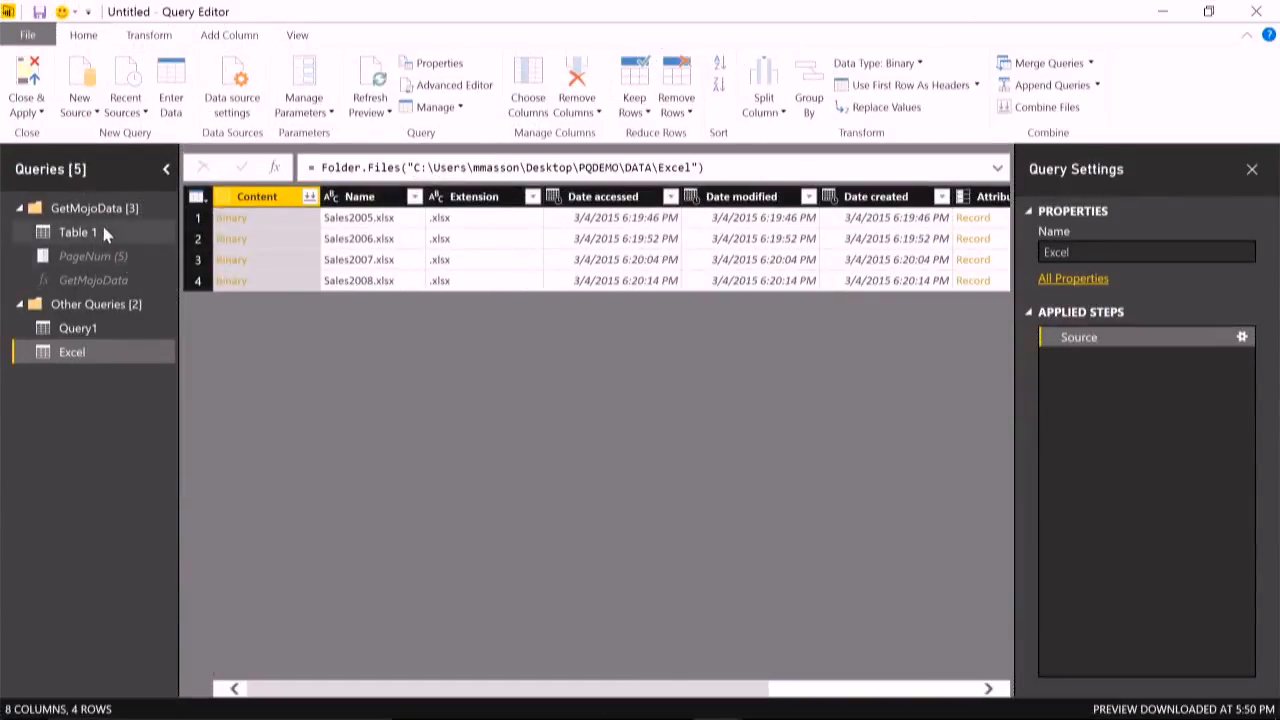
- Try to delete the GetMojoData group while Query1 still exists
right_click(102, 207)
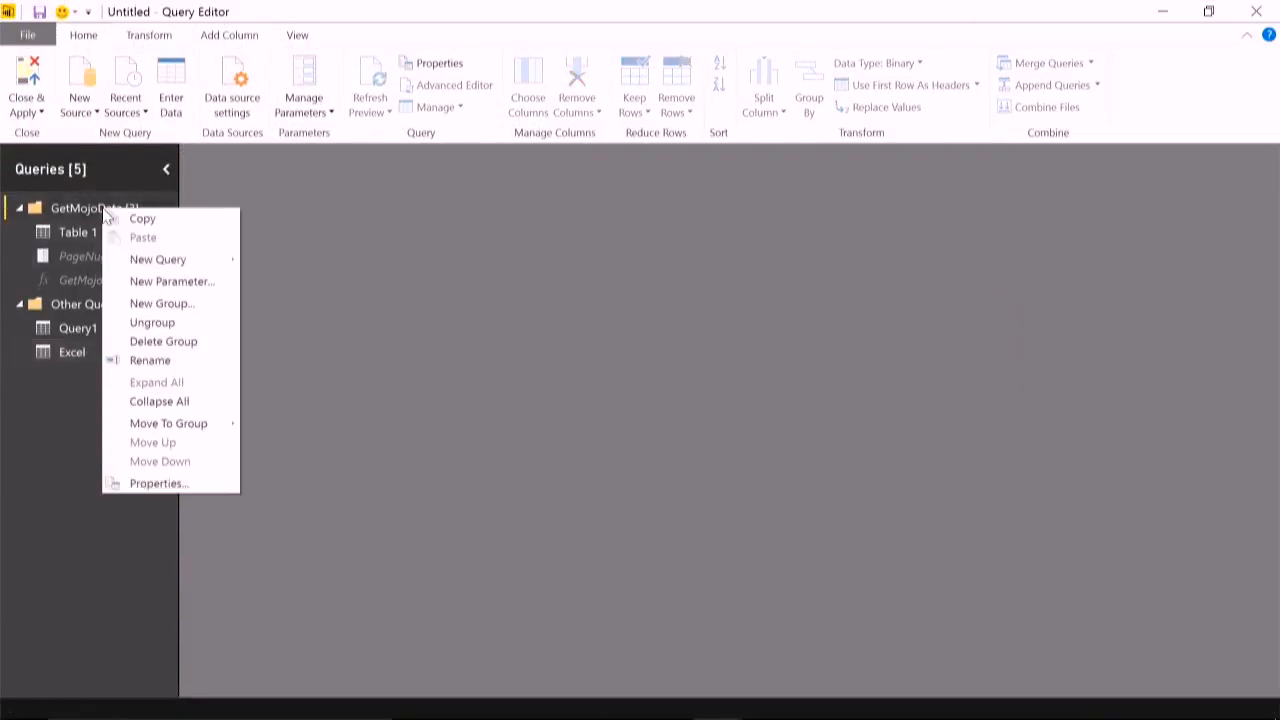
left_click(184, 343)
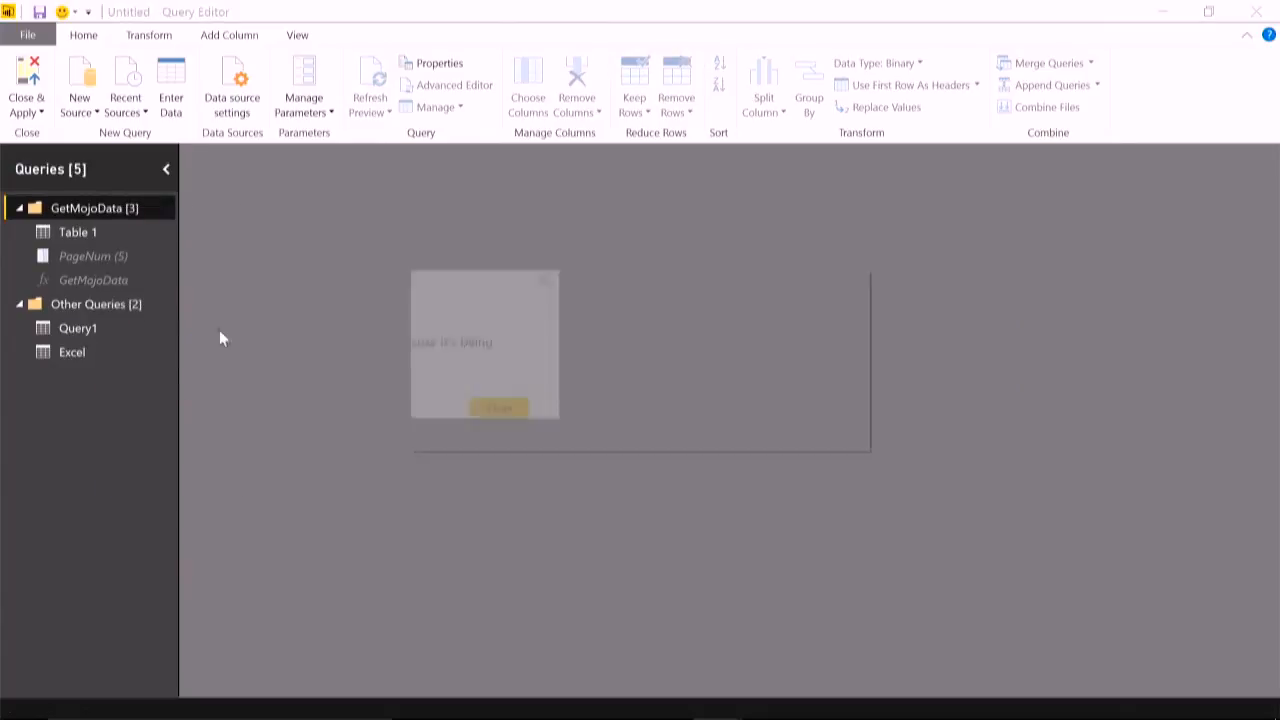
left_click(806, 412)
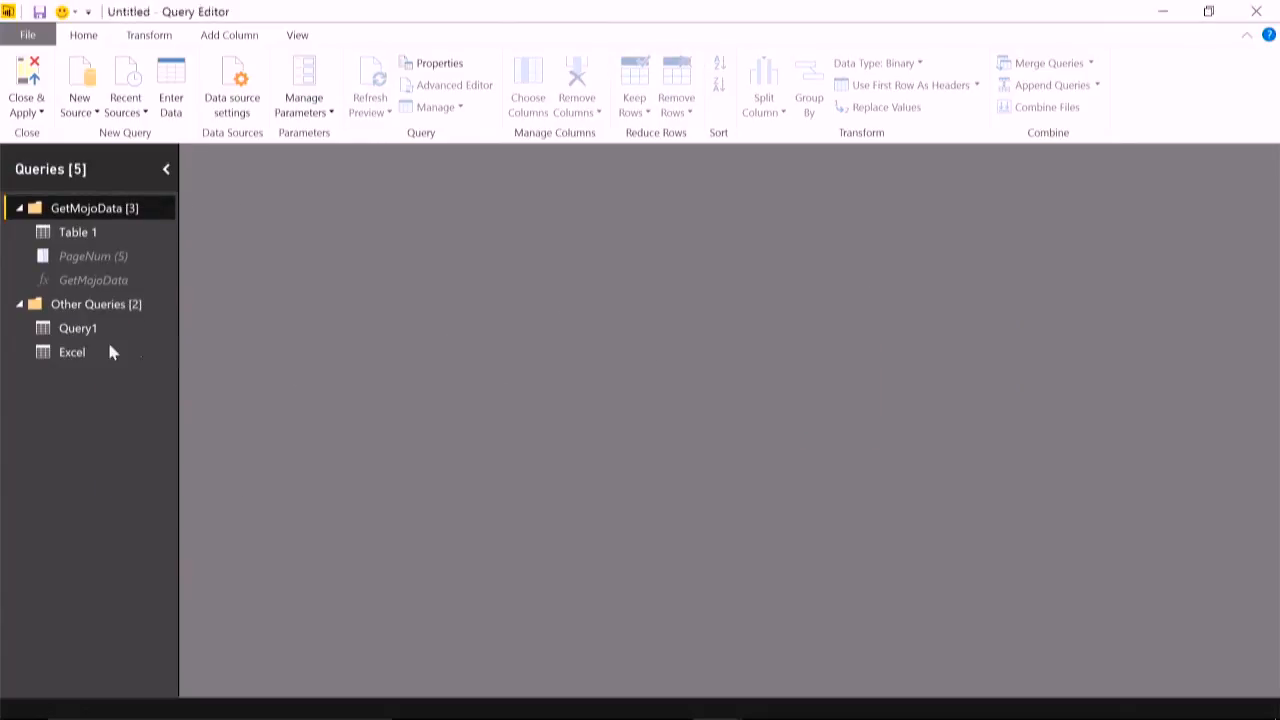
- Delete Query1 and the GetMojoData group with all the queries in it
right_click(77, 332)
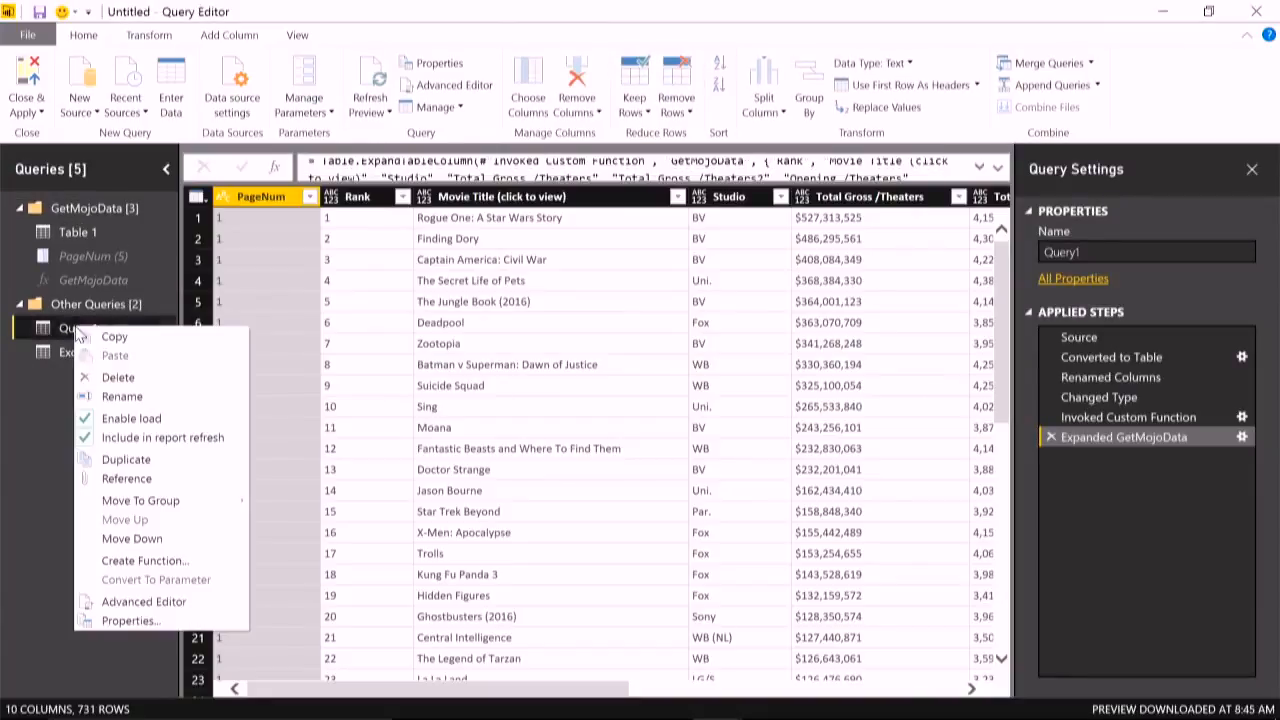
left_click(165, 380)
left_click(731, 405)
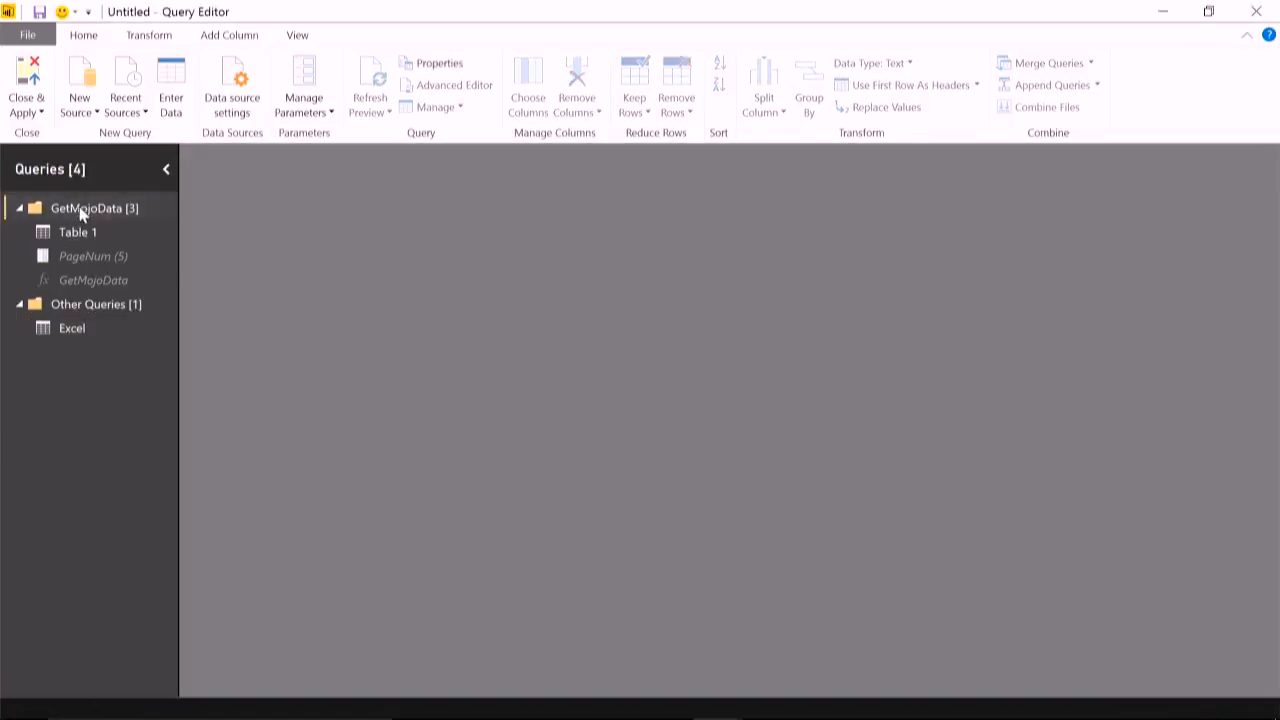
right_click(78, 207)
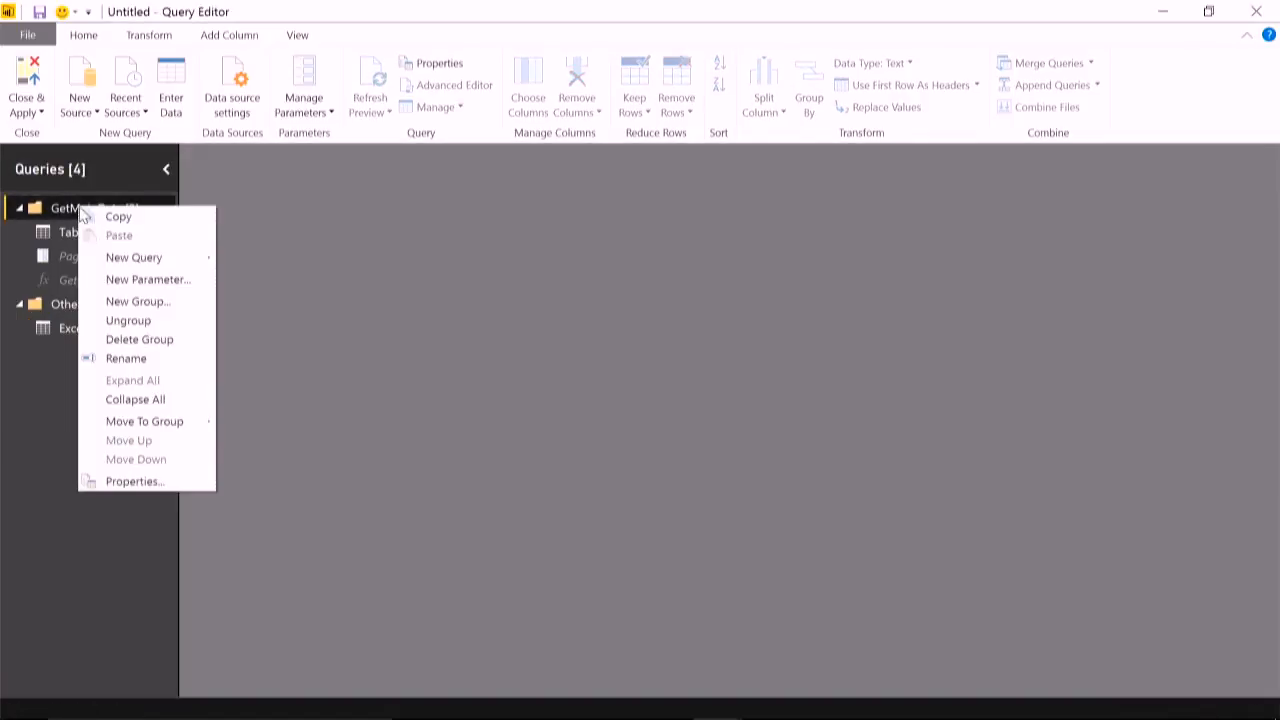
left_click(154, 339)
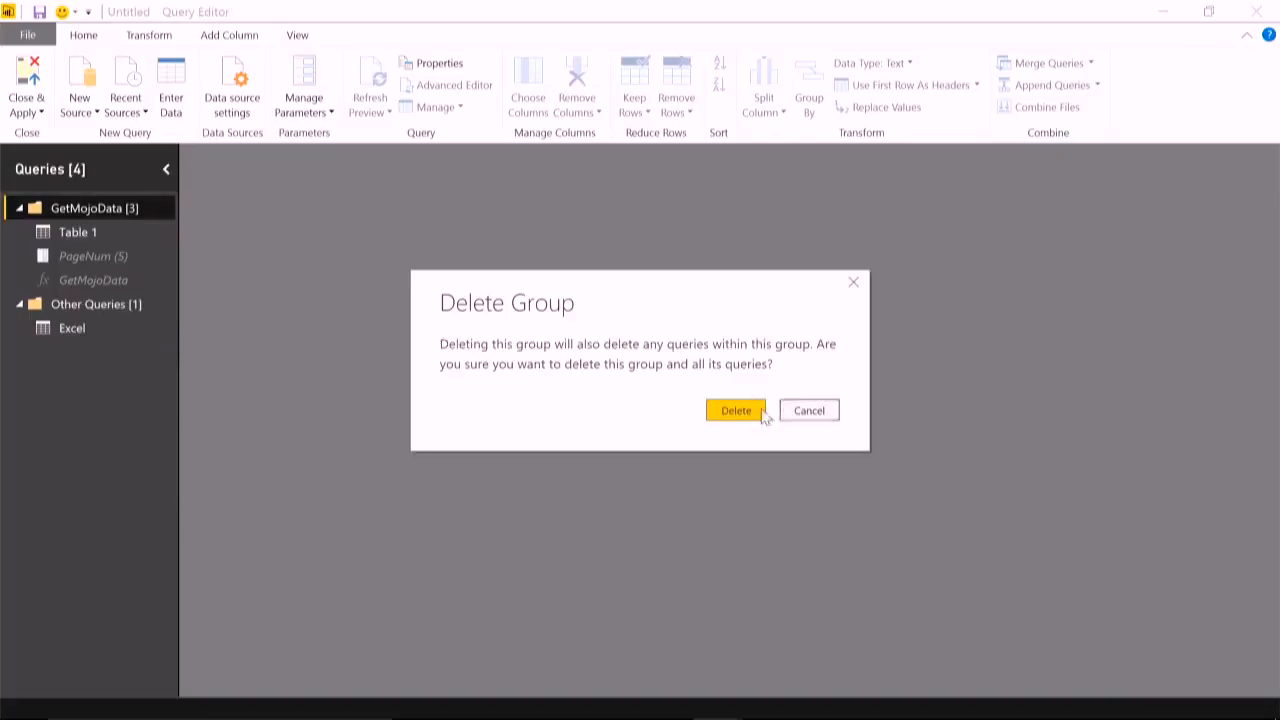
left_click(755, 411)
- Rename the Excel folder query as ExcelData
left_click(52, 208)
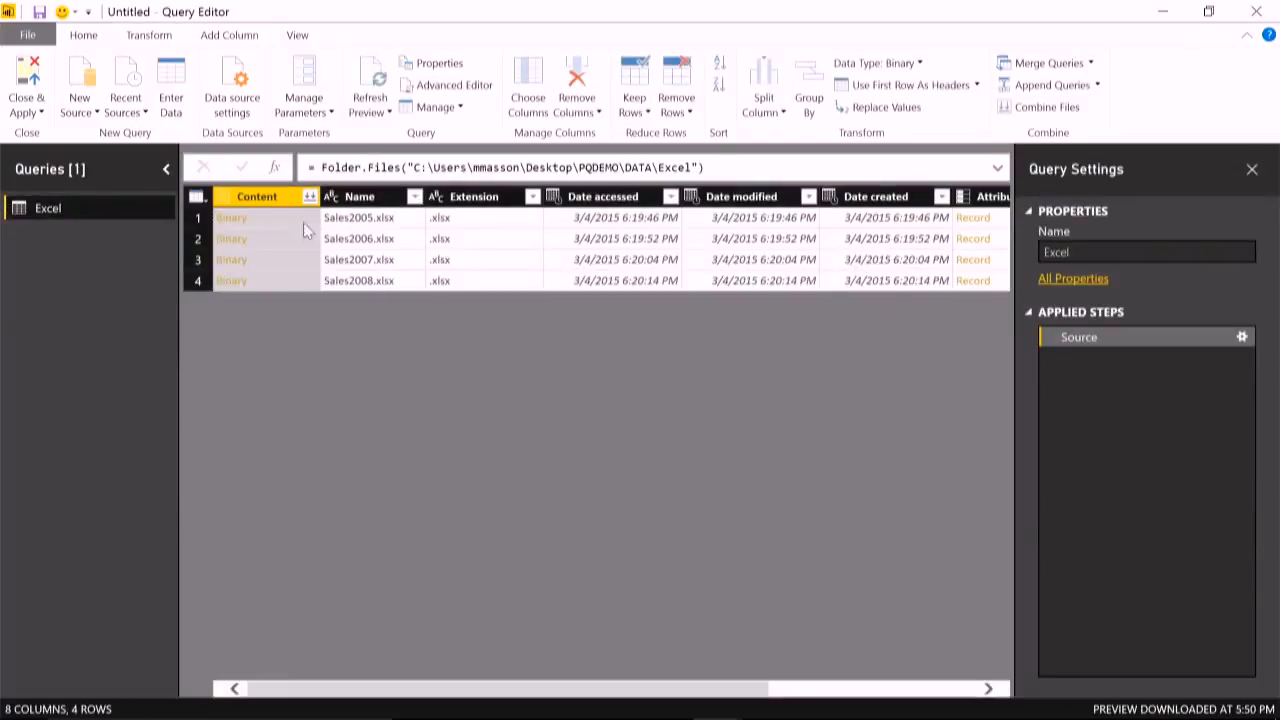
left_click(1129, 250)
type("Exc")
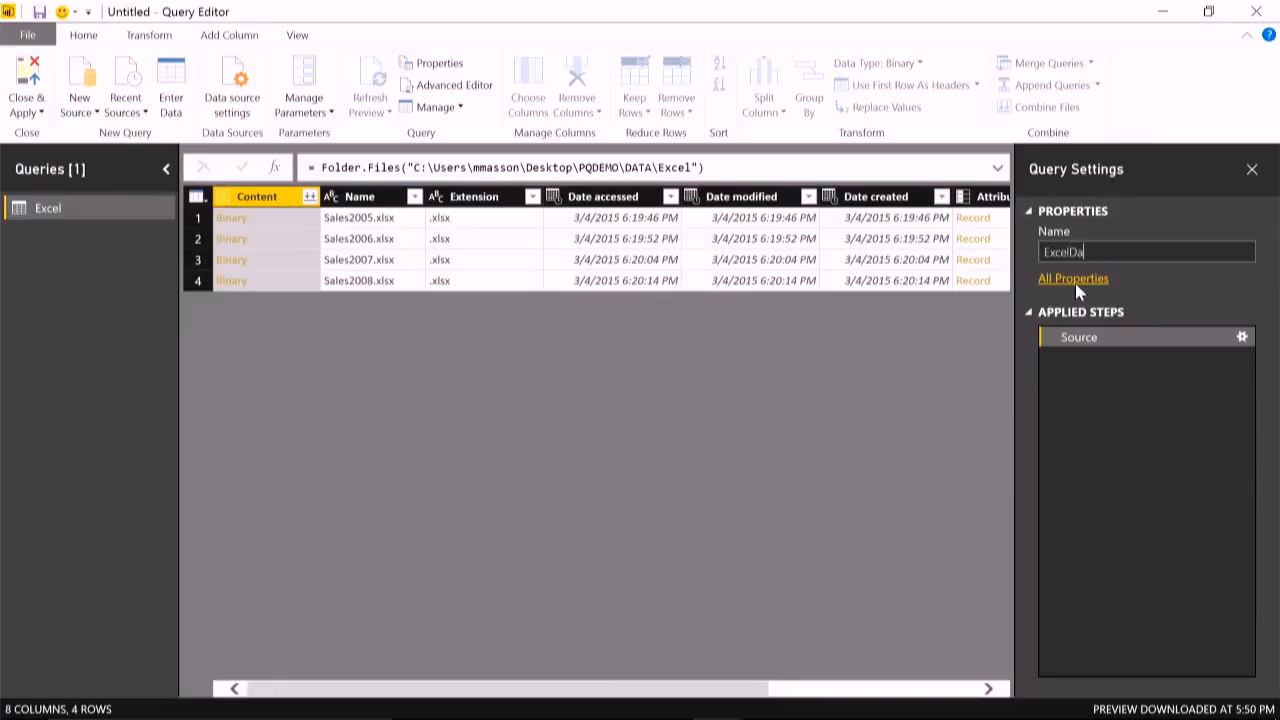
key("Return")
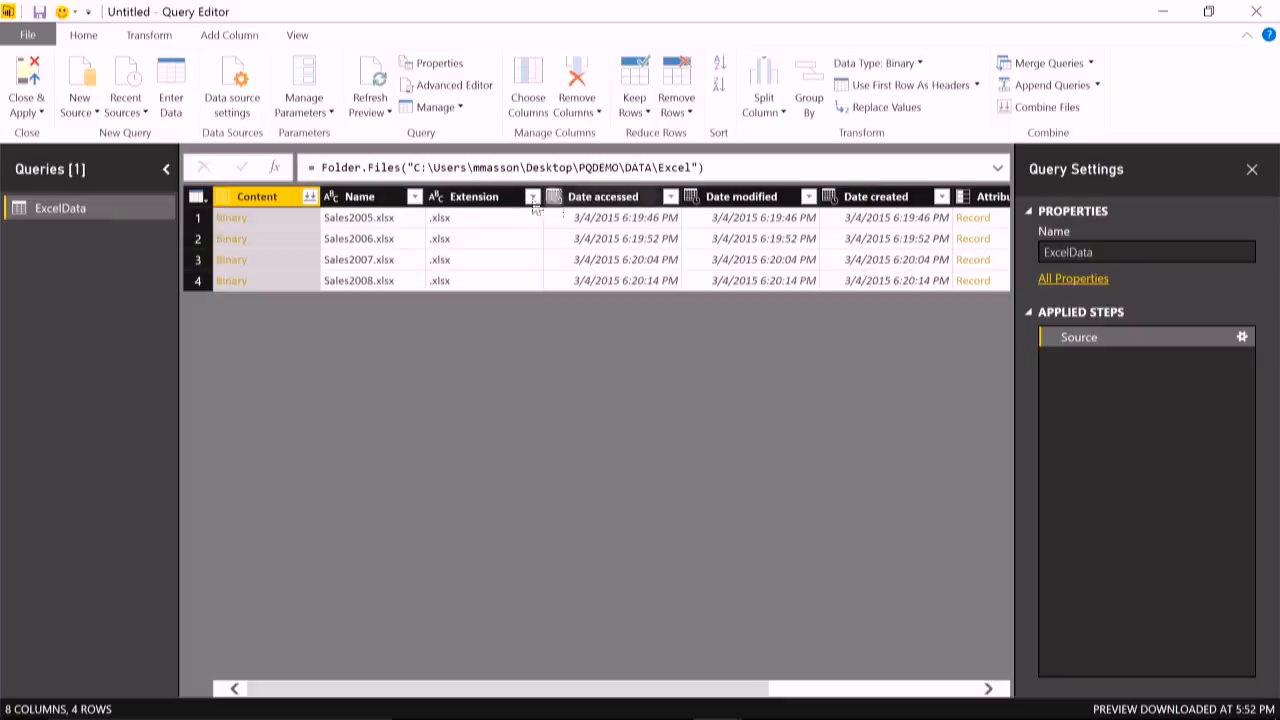
- Start combining the files in the Content column and preview the Data sheet with Sales2005.xlsx and Sales2006.xlsx as example files
left_click(306, 196)
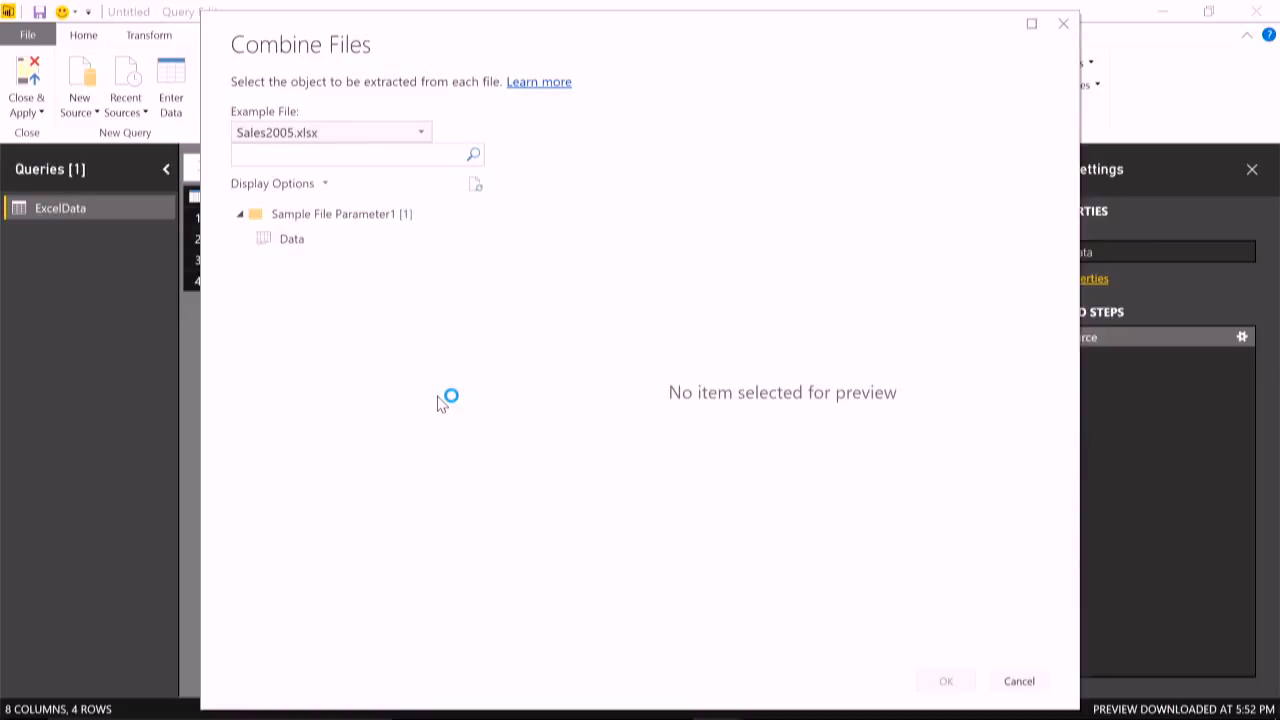
left_click(316, 242)
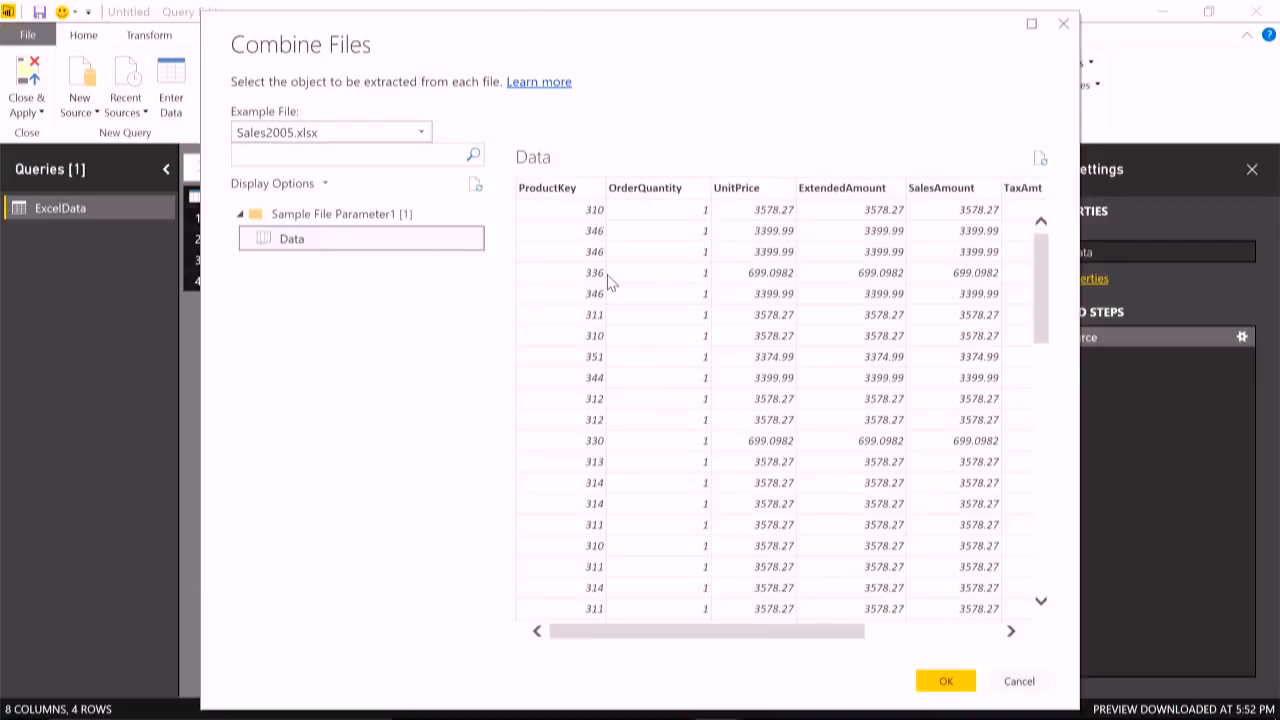
left_click(410, 133)
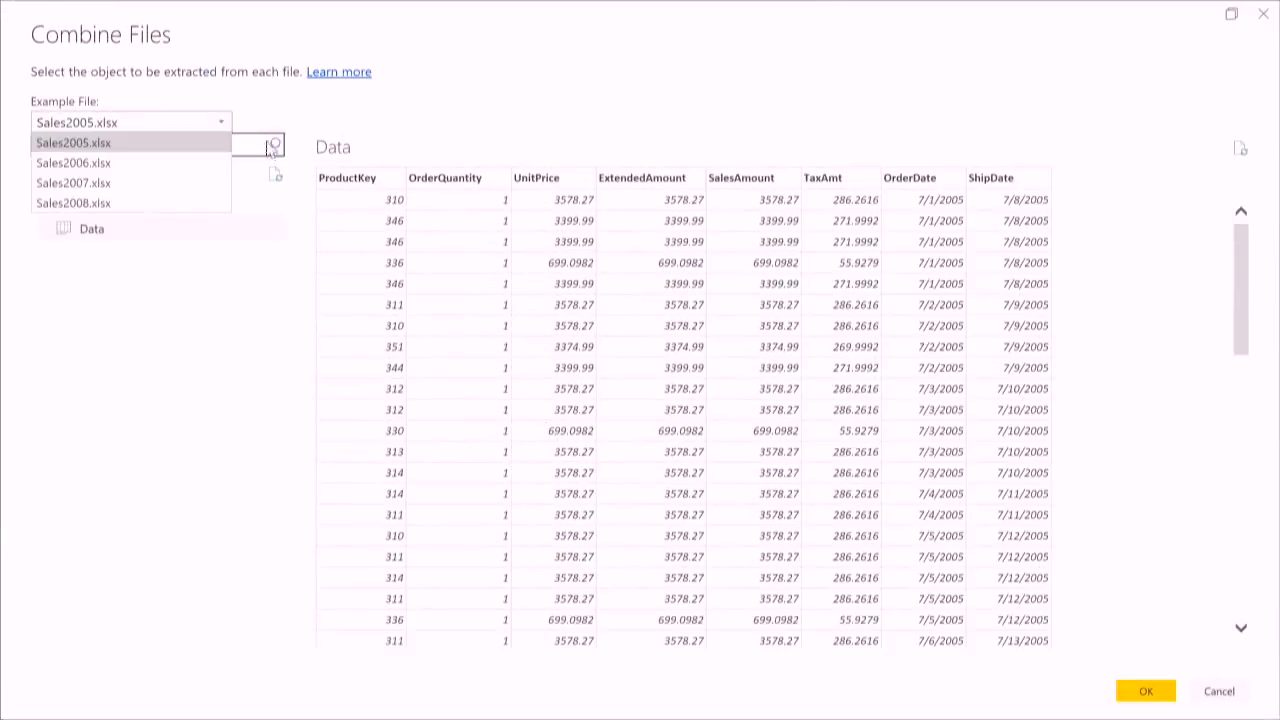
left_click(160, 161)
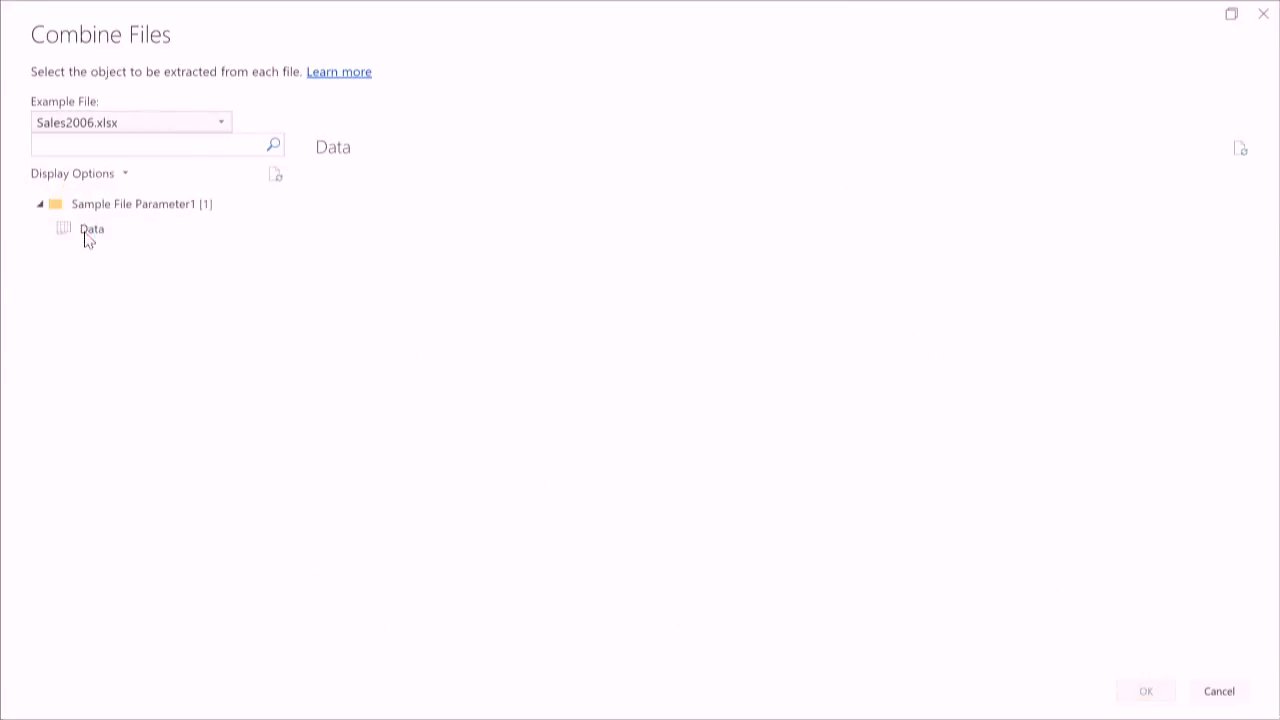
left_click(90, 234)
- Combine the Data sheet of all files using Sales2005.xlsx as the example file, and inspect the combined rows
left_click(180, 128)
left_click(124, 150)
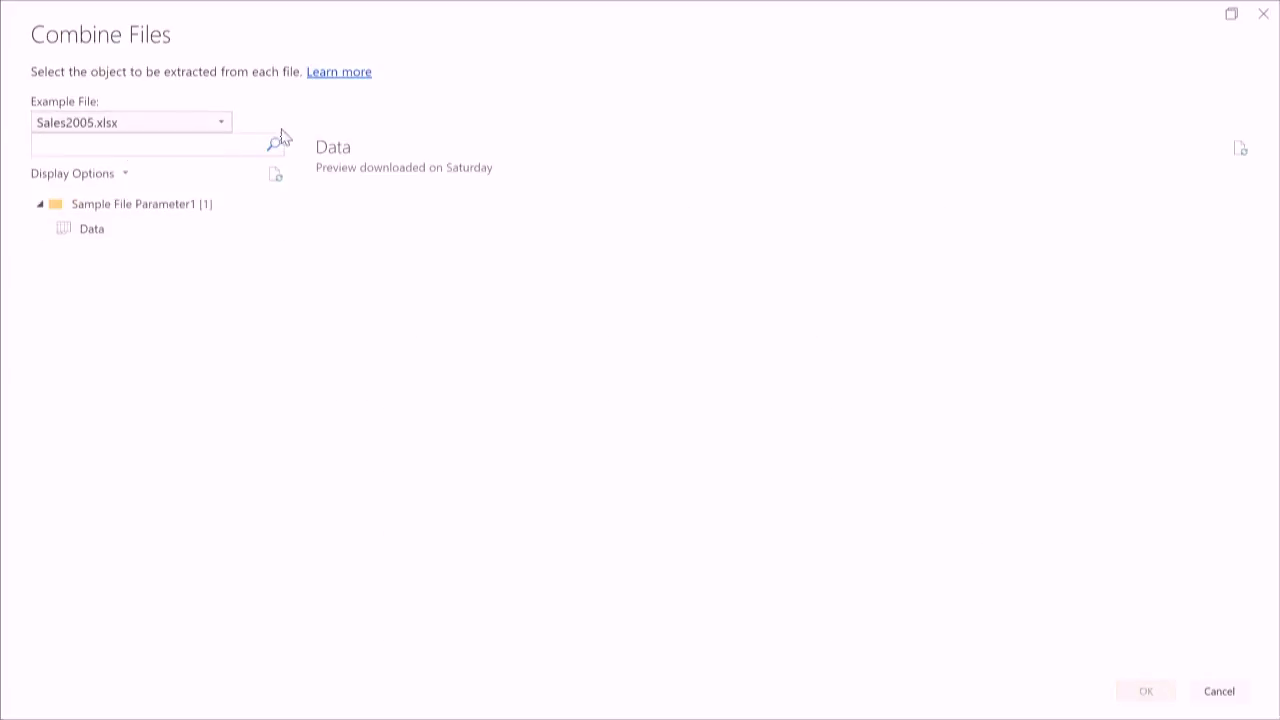
left_click(106, 230)
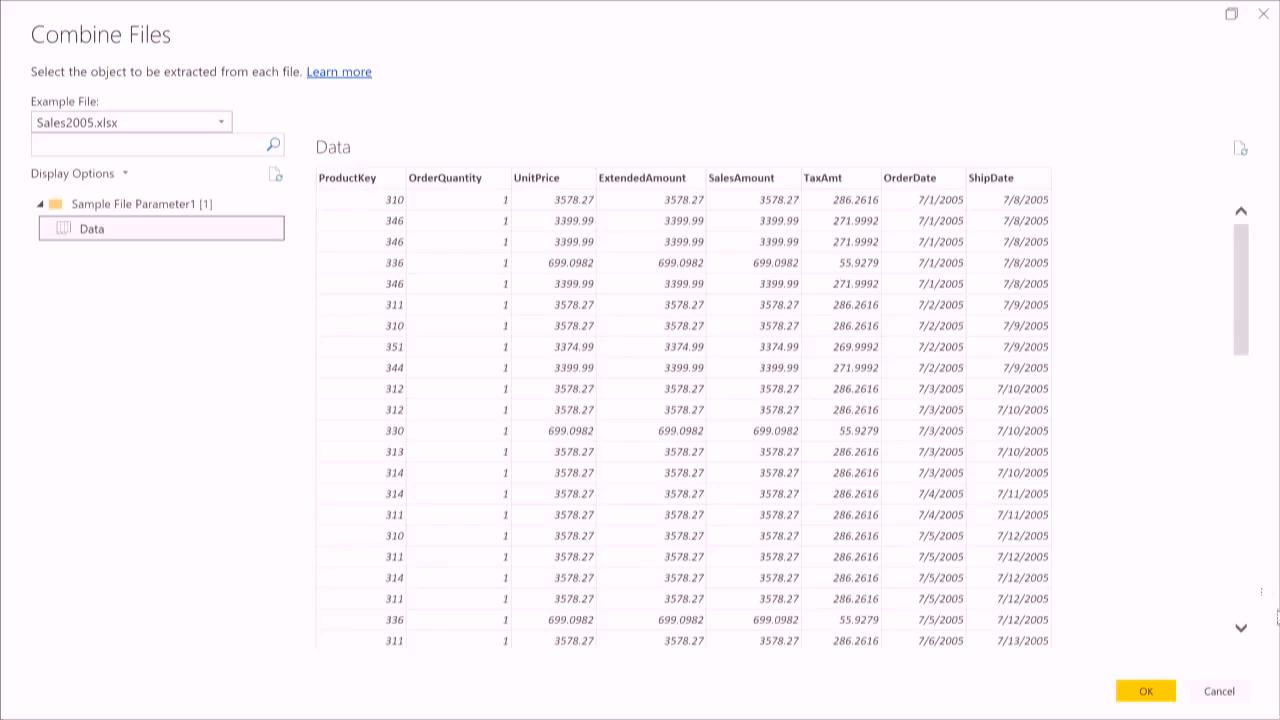
left_click(1145, 691)
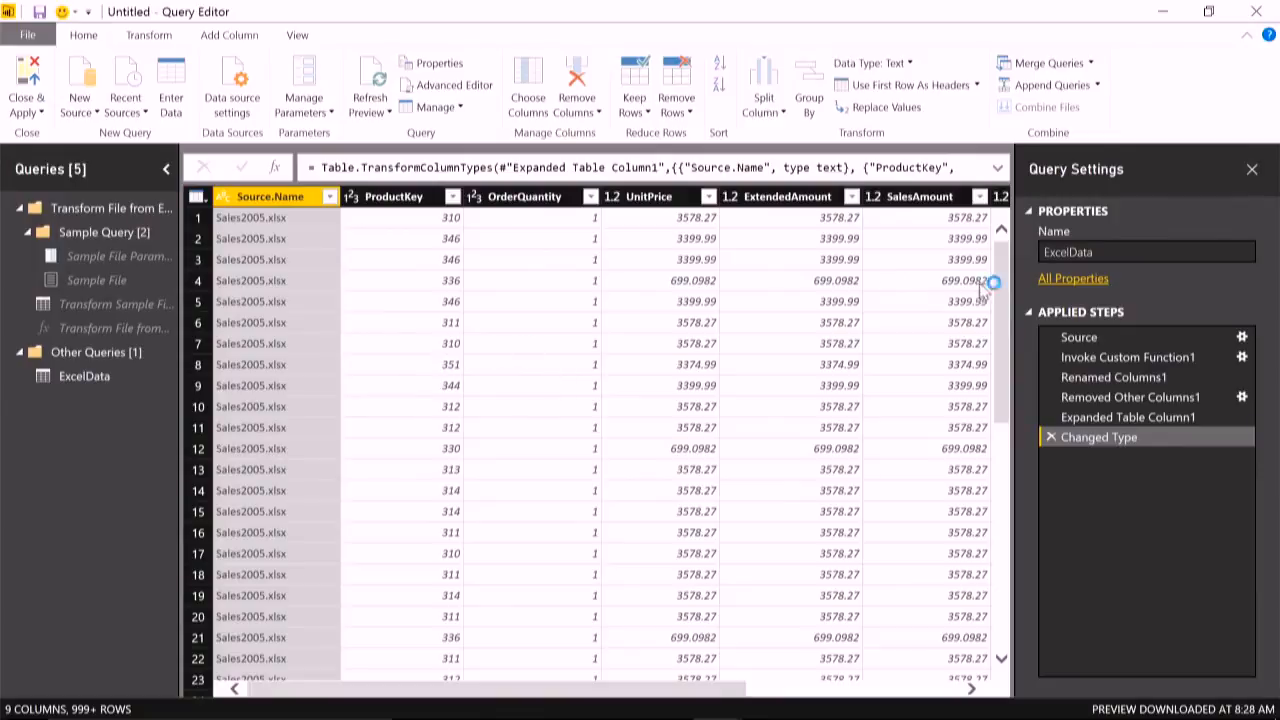
left_click_drag(1008, 265, 1028, 708)
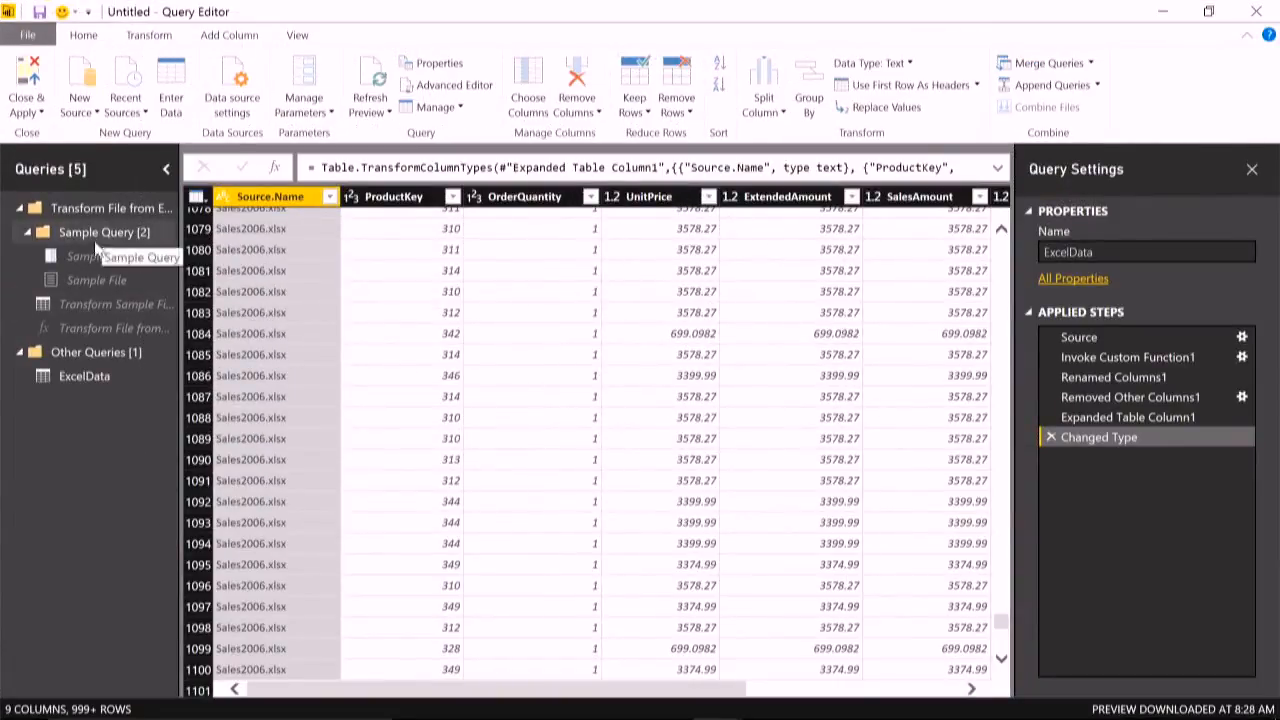
- Examine the M code of the Transform File from ExcelData function in the Advanced Editor, leaving it without changes
left_click(74, 382)
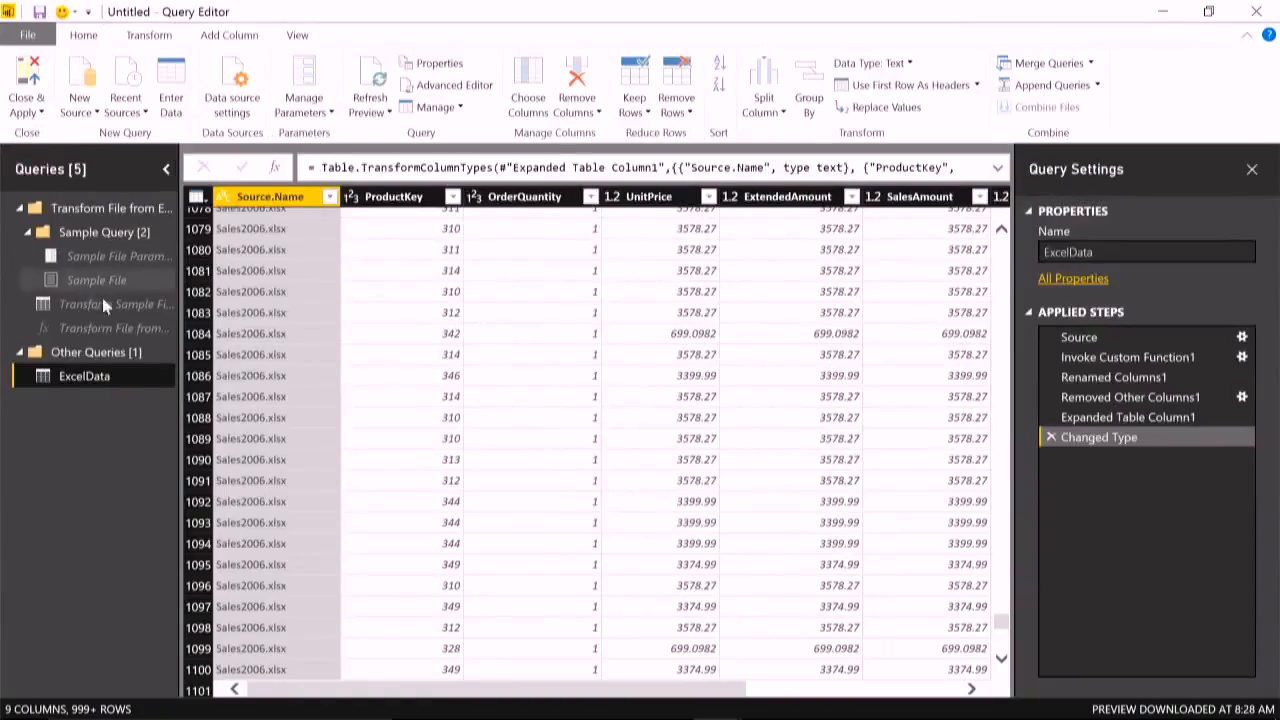
left_click(191, 372)
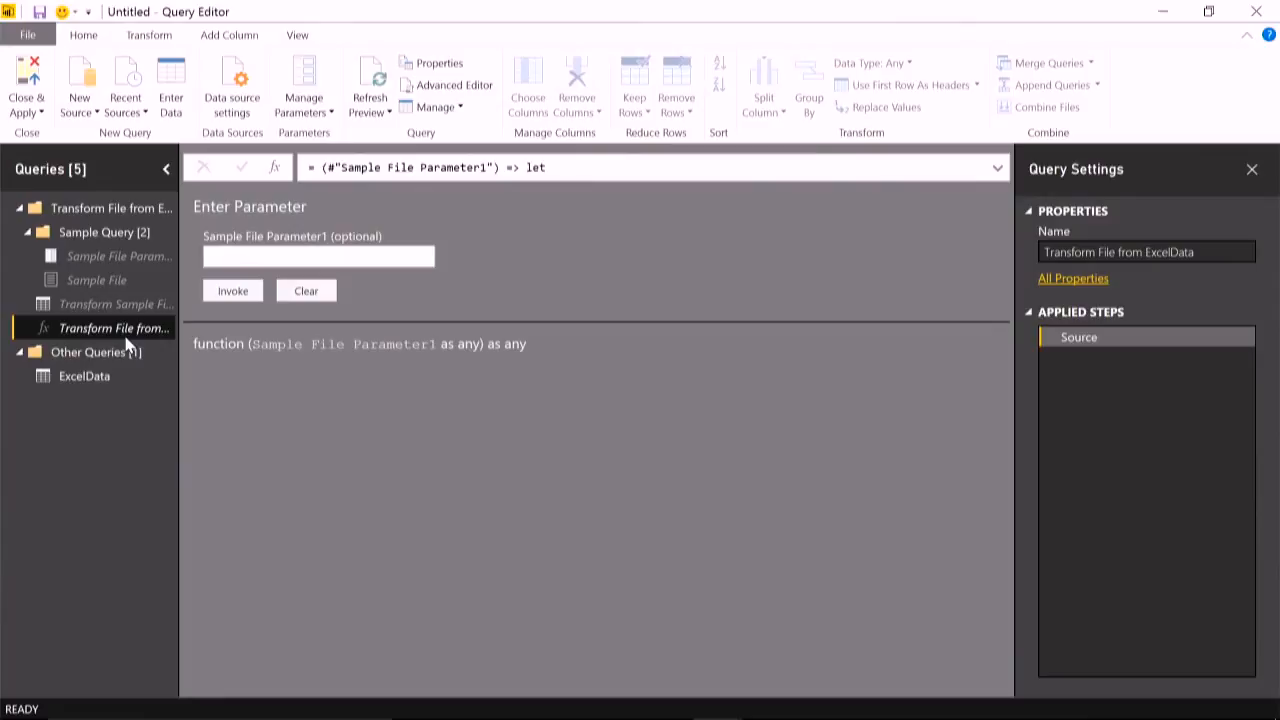
left_click(452, 86)
left_click(736, 438)
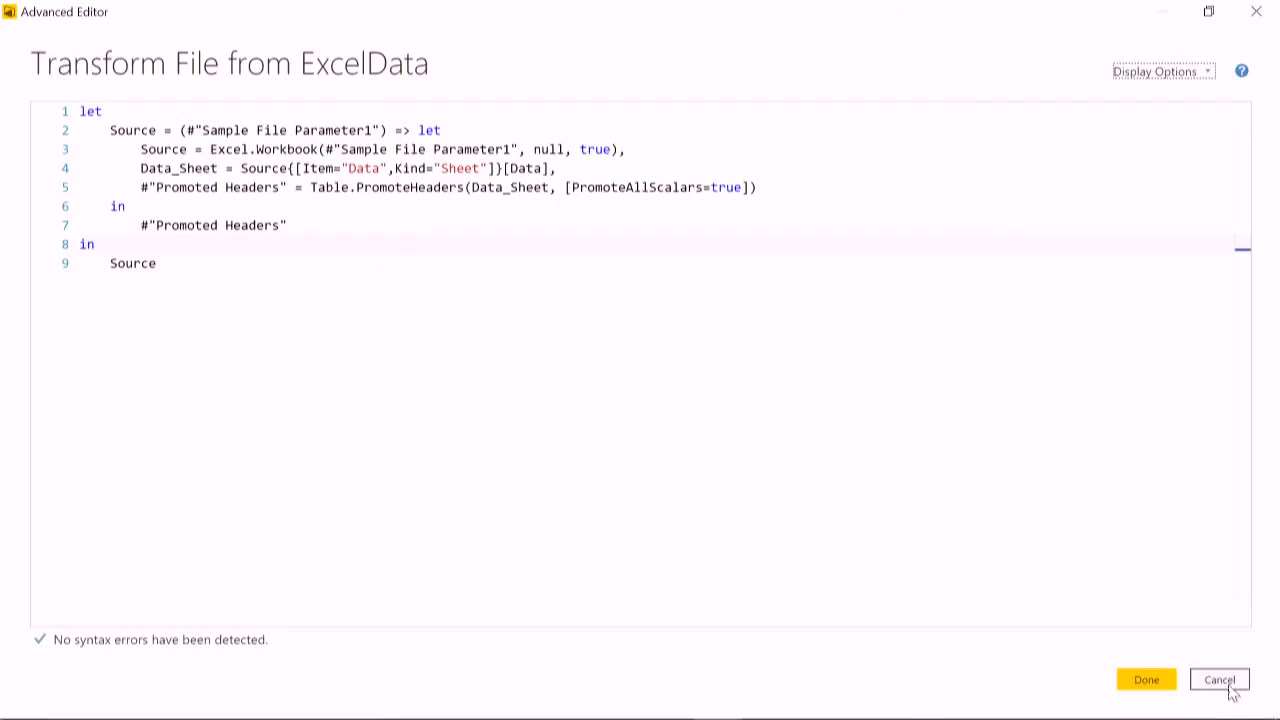
left_click(1232, 690)
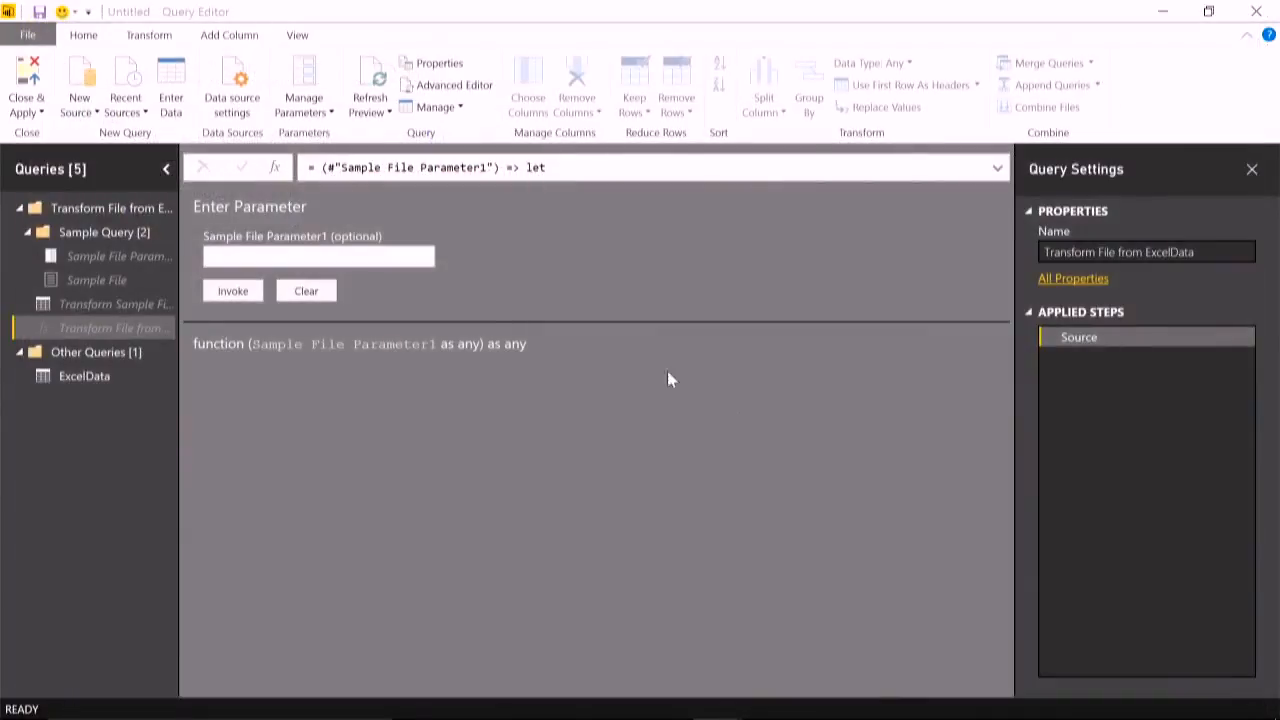
- Remove the ExtendedAmount and TaxAmt columns from the Transform Sample File from ExcelData query
left_click(79, 309)
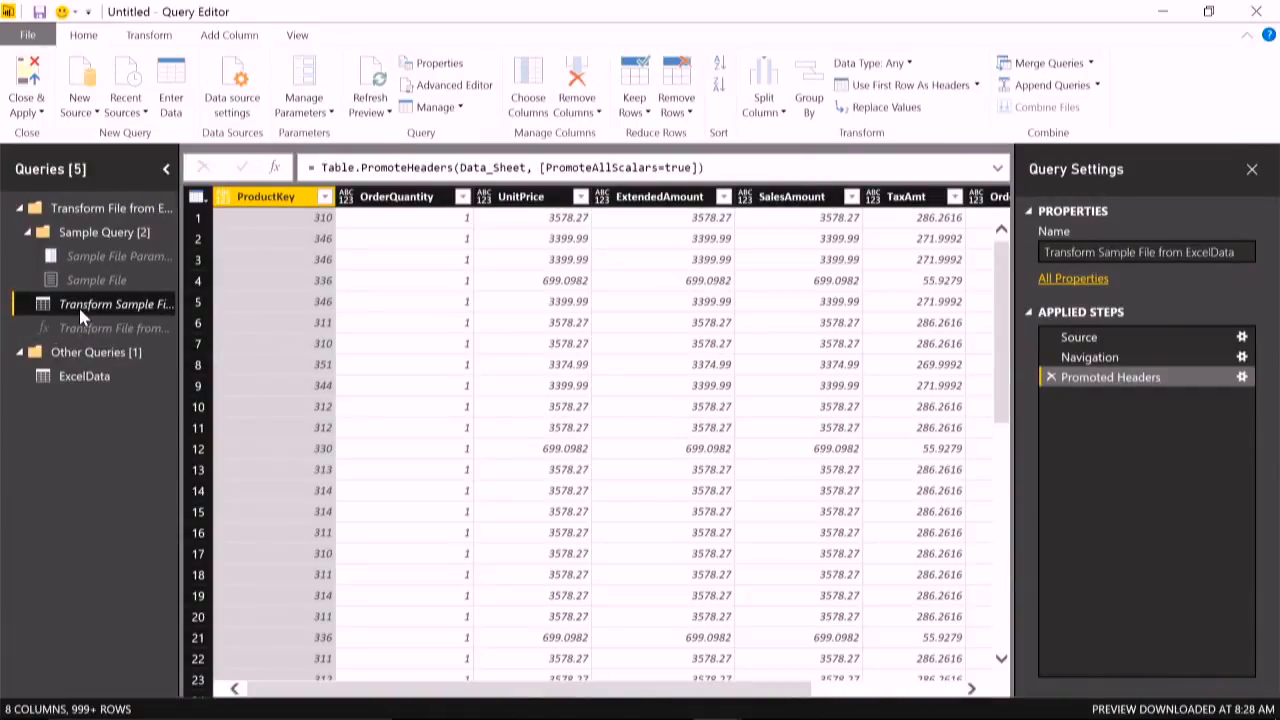
left_click(676, 198)
left_click(906, 198, "ctrl")
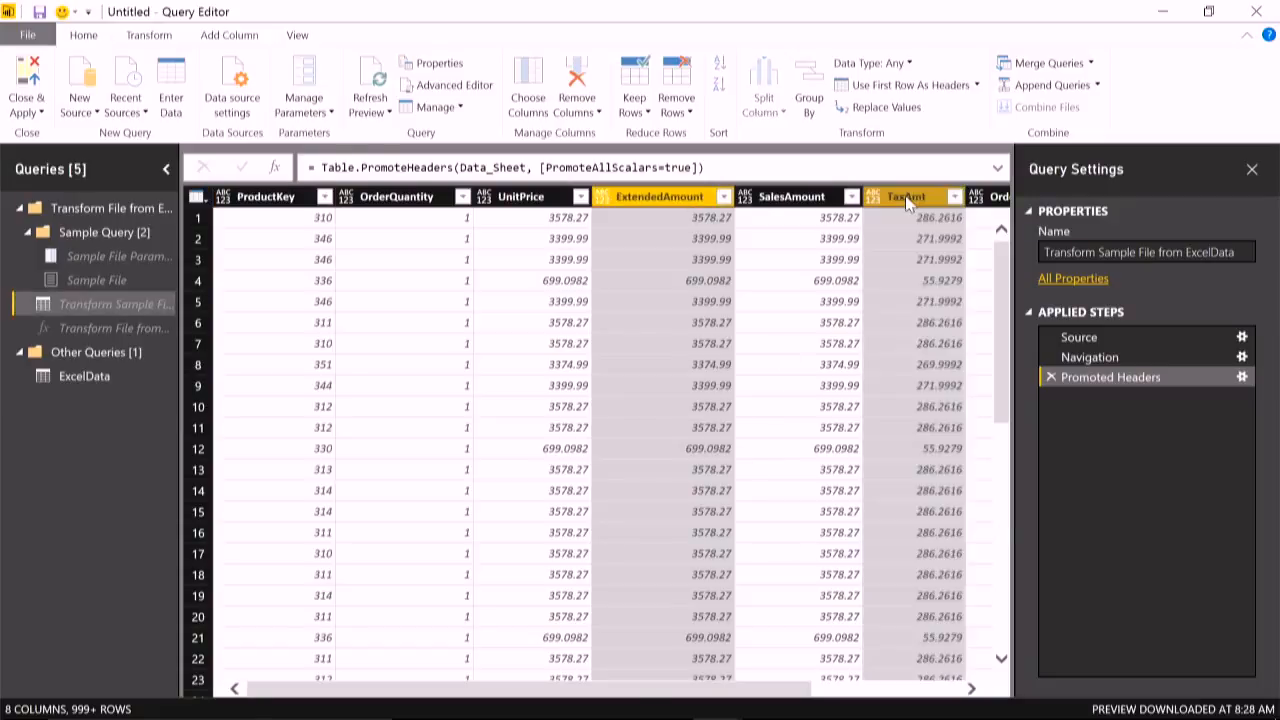
right_click(906, 198)
left_click(930, 229)
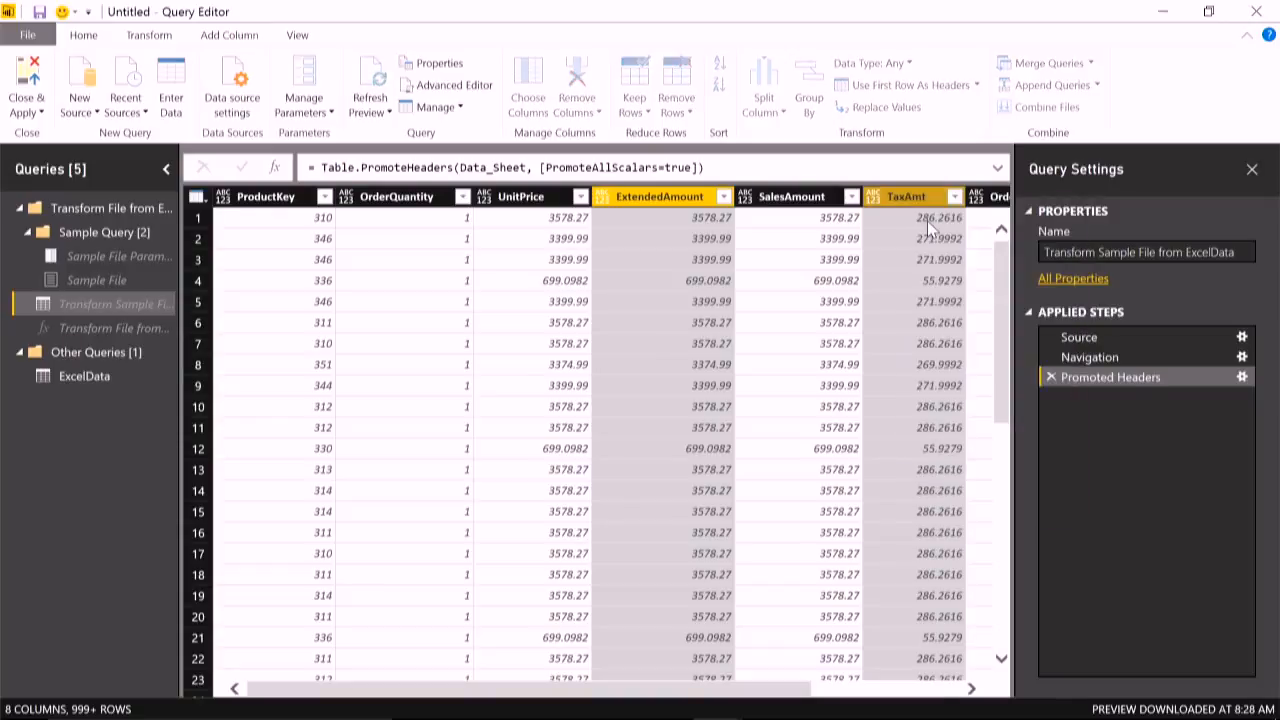
- In the ExcelData query, delete the Changed Type step and detect the data types of all columns again
left_click(118, 377)
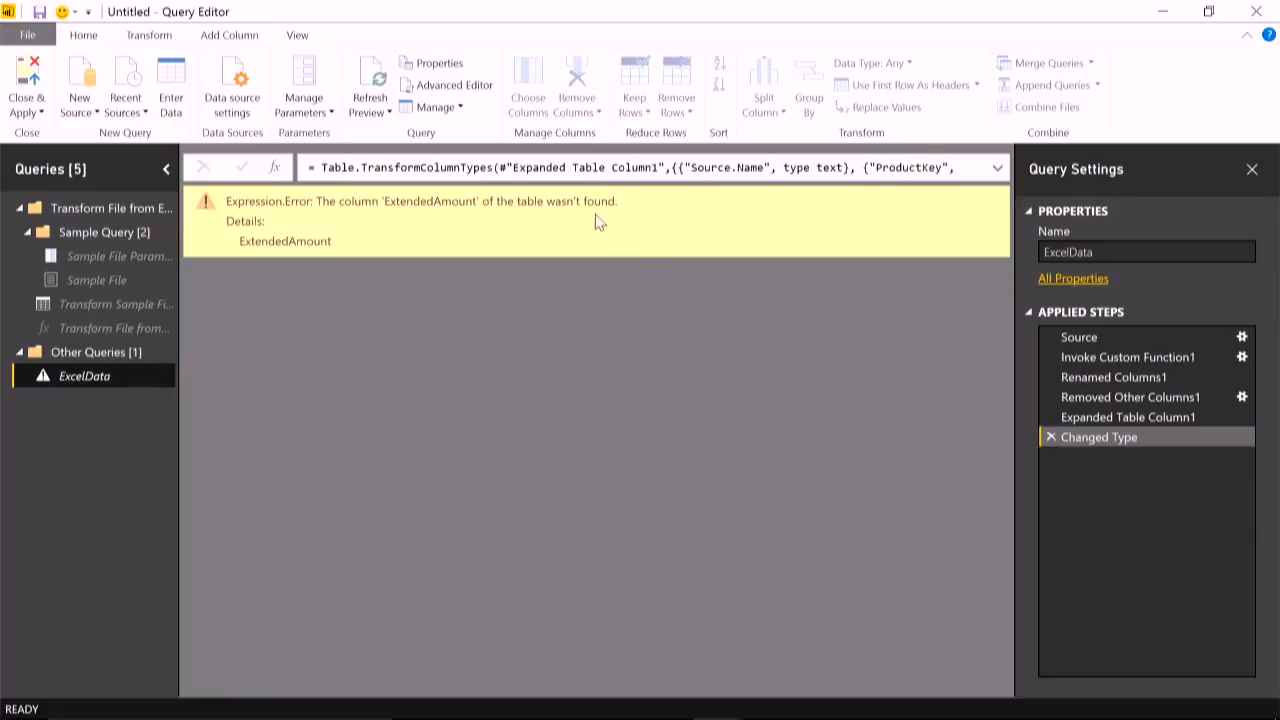
left_click(1051, 437)
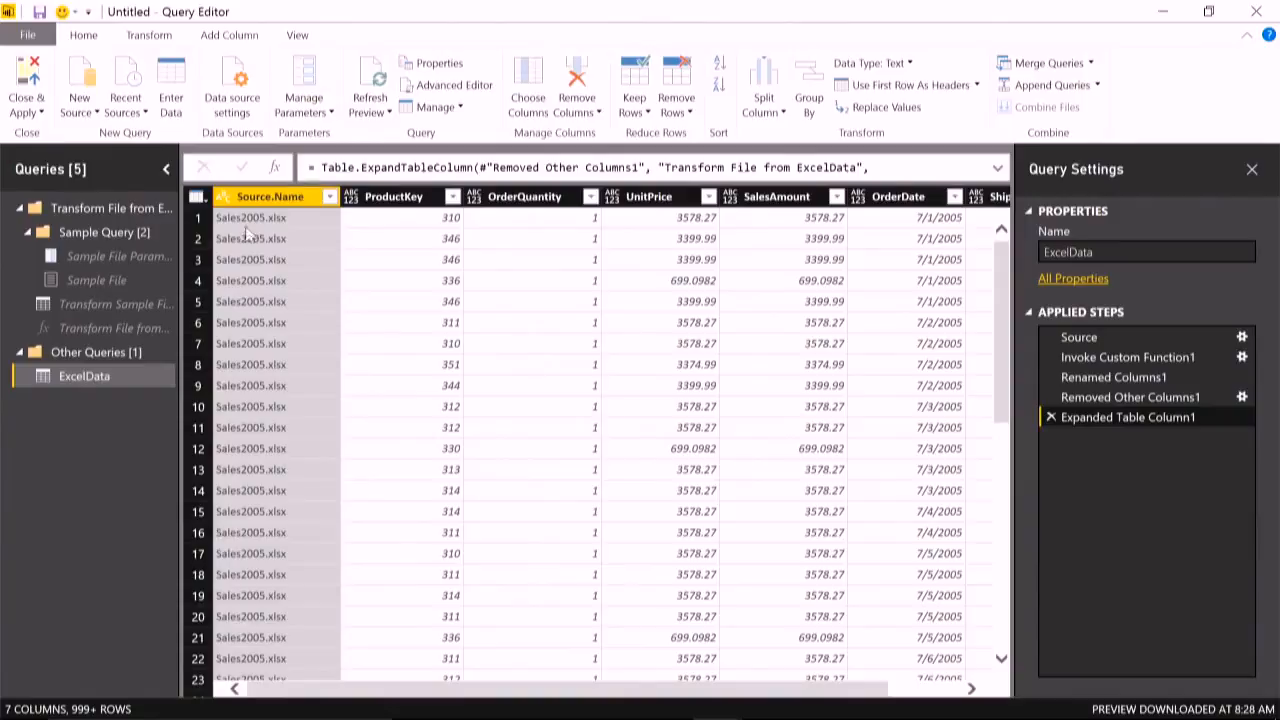
left_click(117, 377)
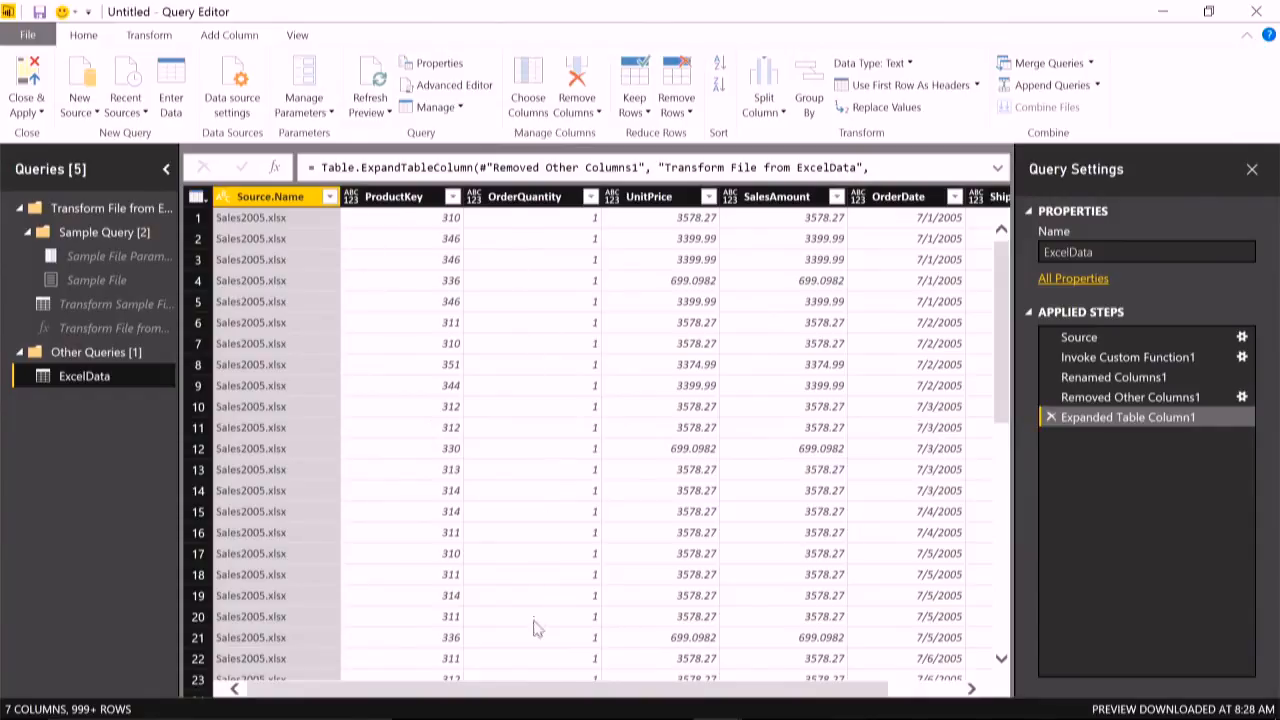
left_click_drag(548, 698, 766, 700)
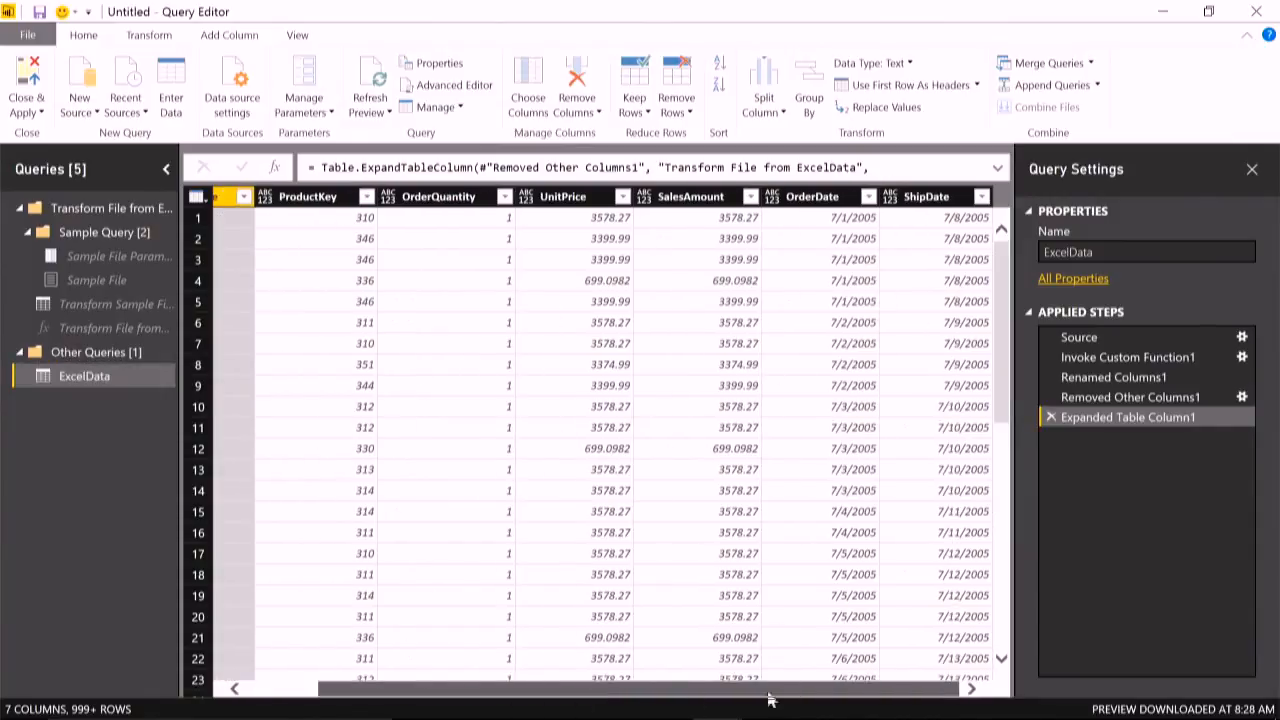
left_click(917, 197, "shift")
left_click(162, 38)
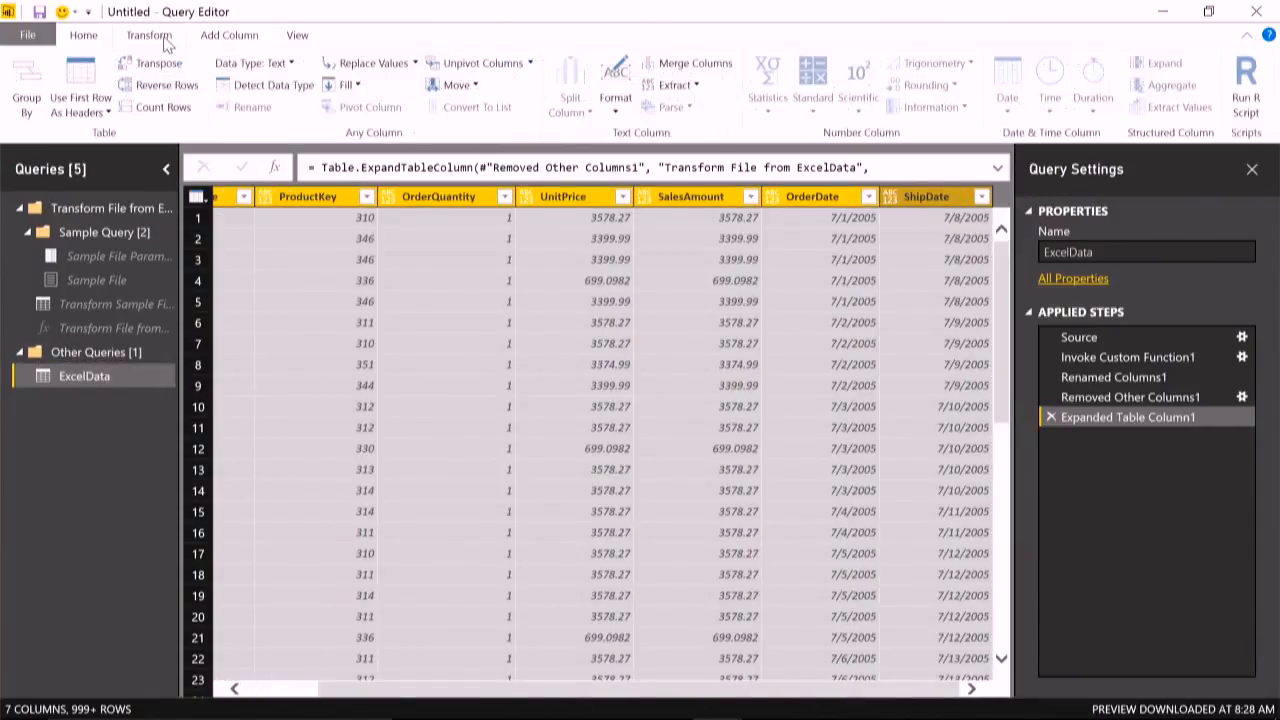
left_click(270, 85)
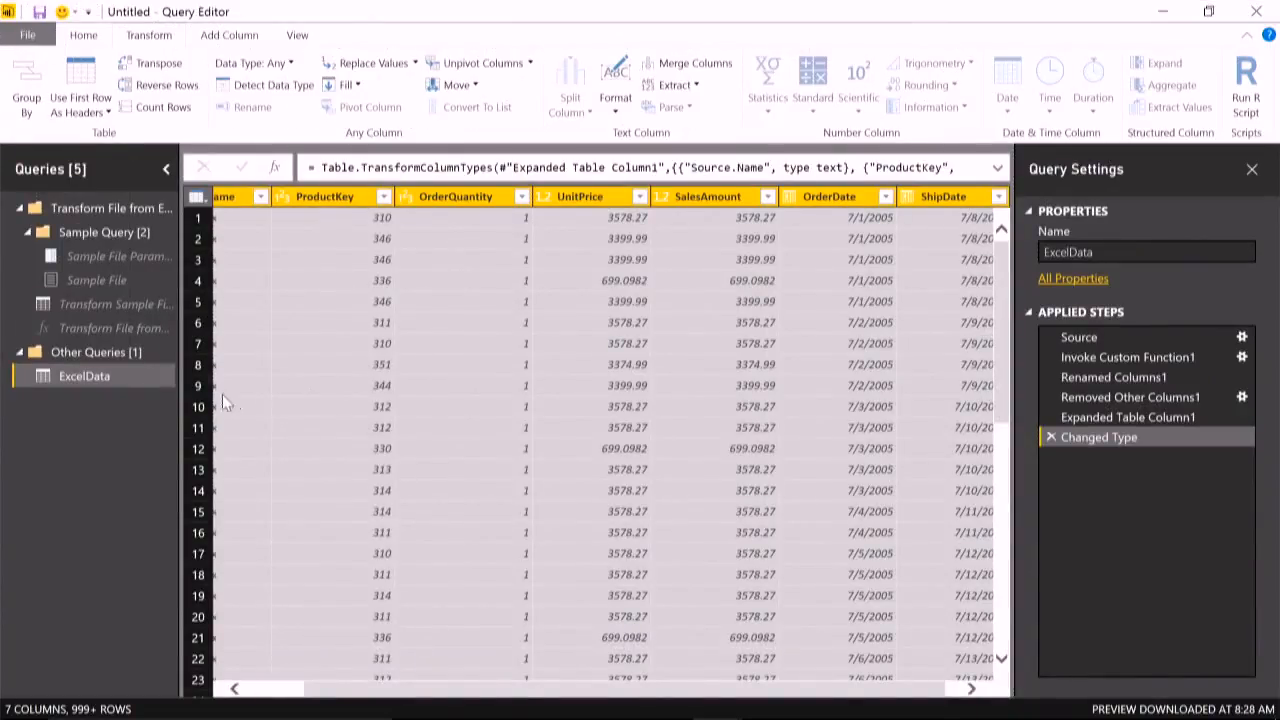
- Delete the column removal step from the Transform Sample File from ExcelData query and return to the ExcelData query
left_click_drag(129, 326, 130, 336)
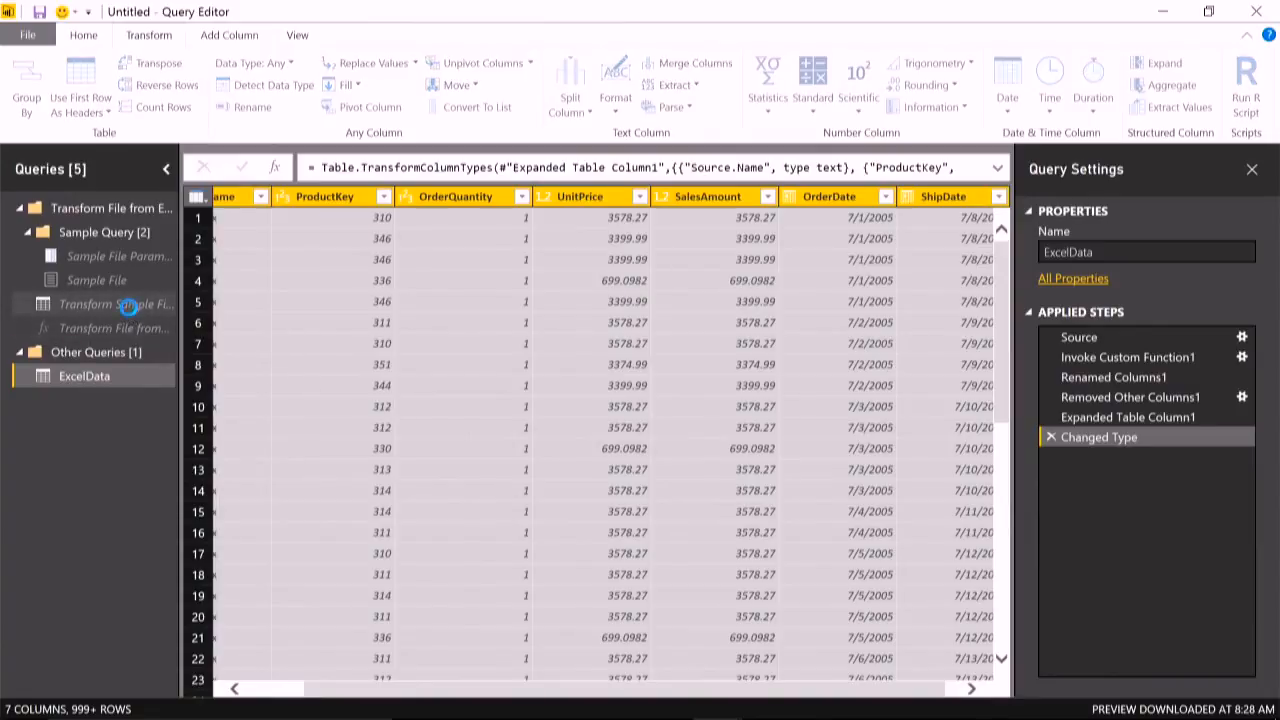
left_click(126, 303)
left_click(1050, 397)
left_click(82, 377)
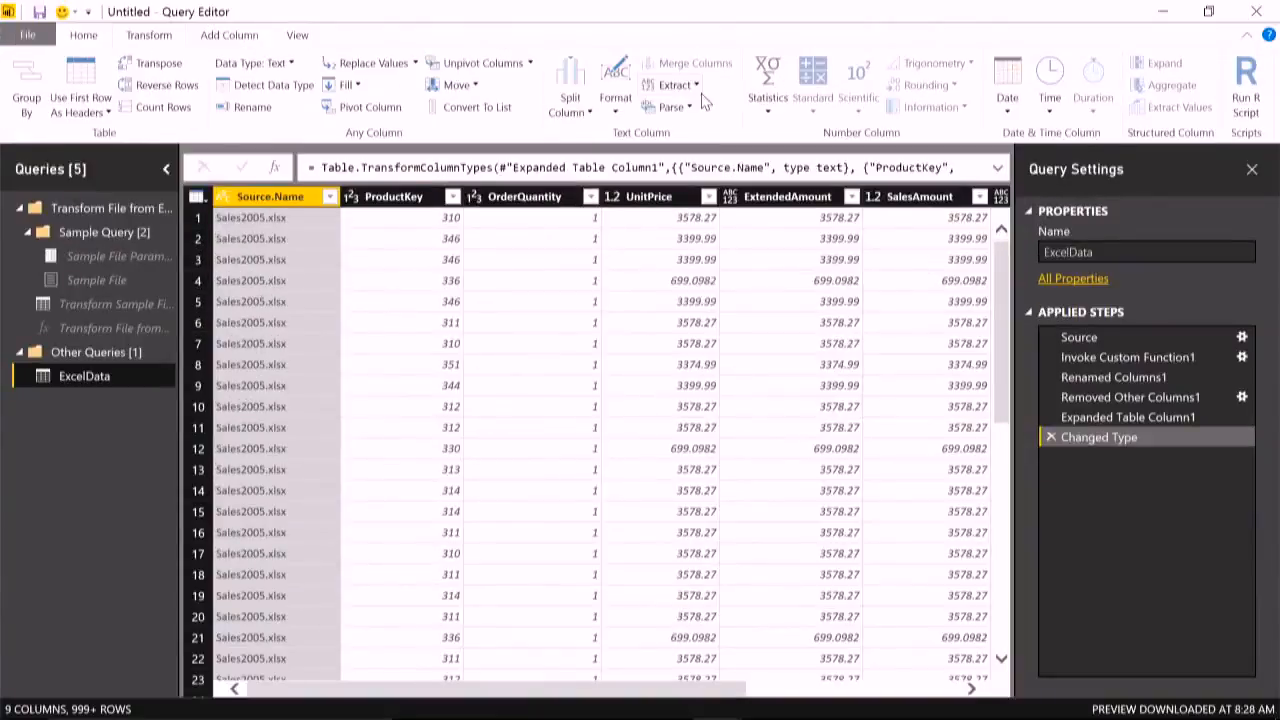
- Review the load, report refresh, duplicate and reference options available for the ExcelData query, leaving them unchanged
right_click(92, 379)
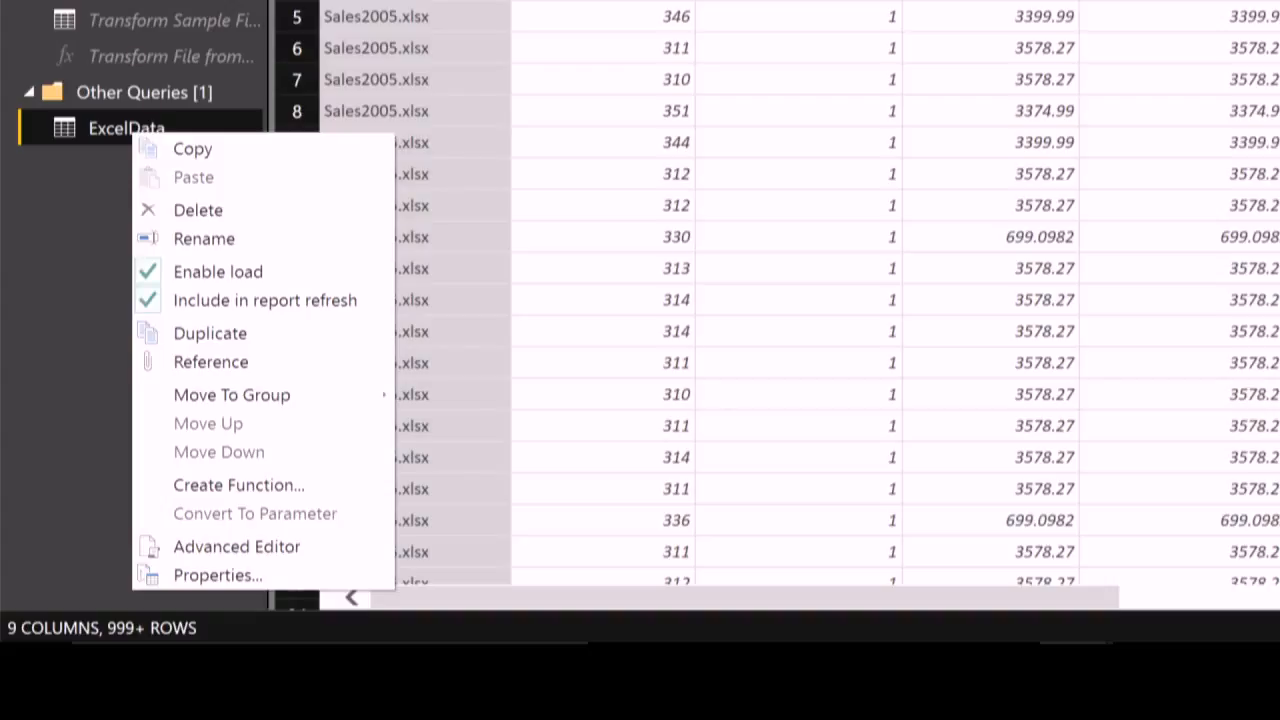
left_click(10, 220)
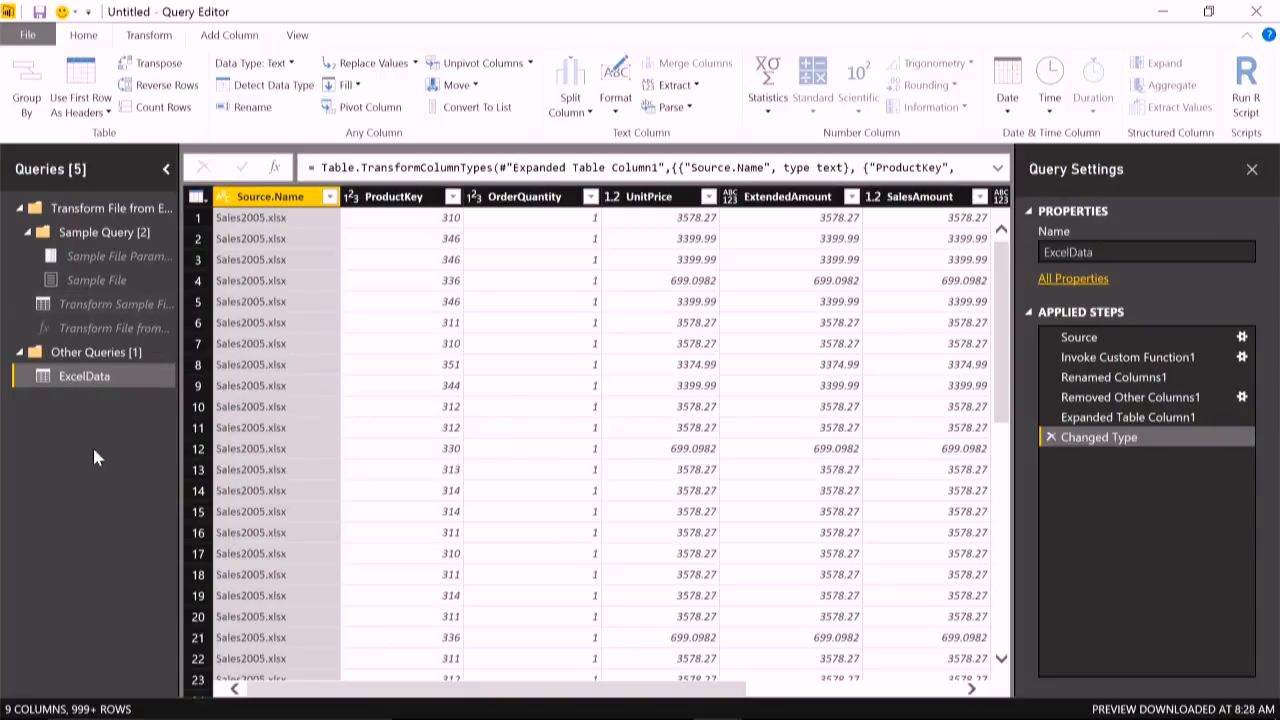
- Start a new SQL Server database source with server 10.10.10.10 and examine the Import and DirectQuery connectivity modes
left_click(84, 36)
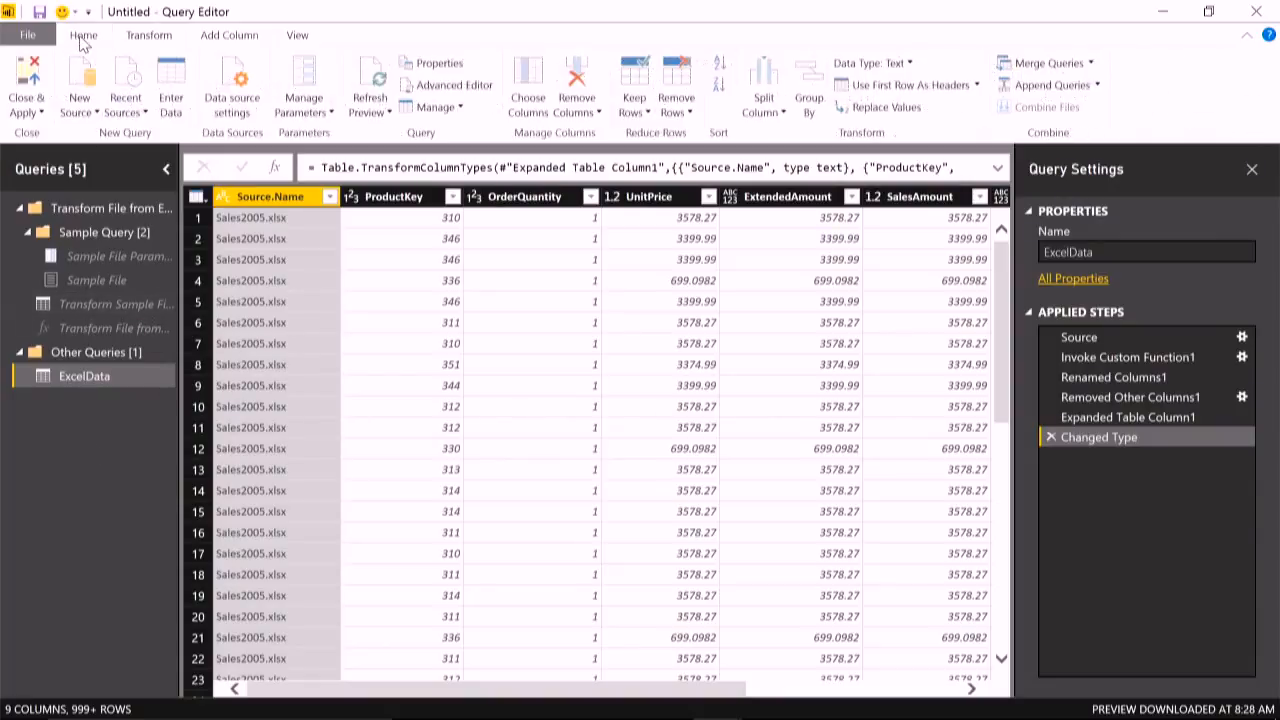
left_click(79, 112)
left_click(86, 210)
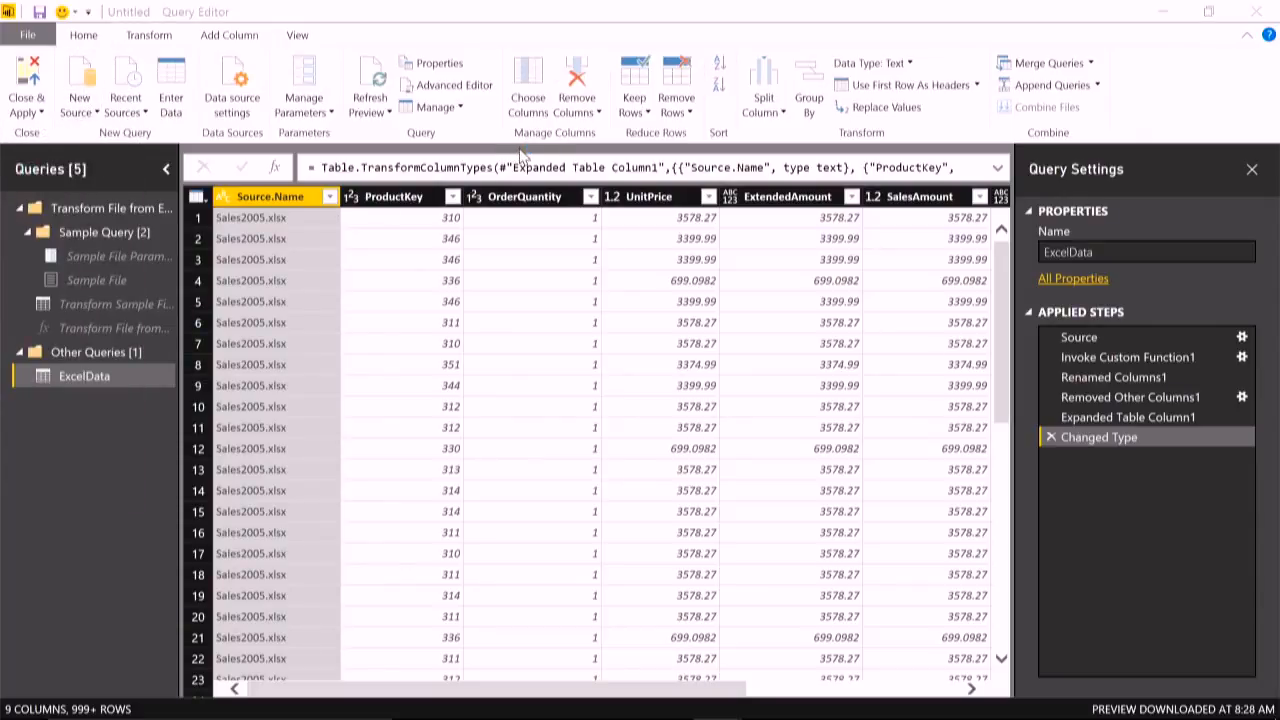
type("10.10.10.10")
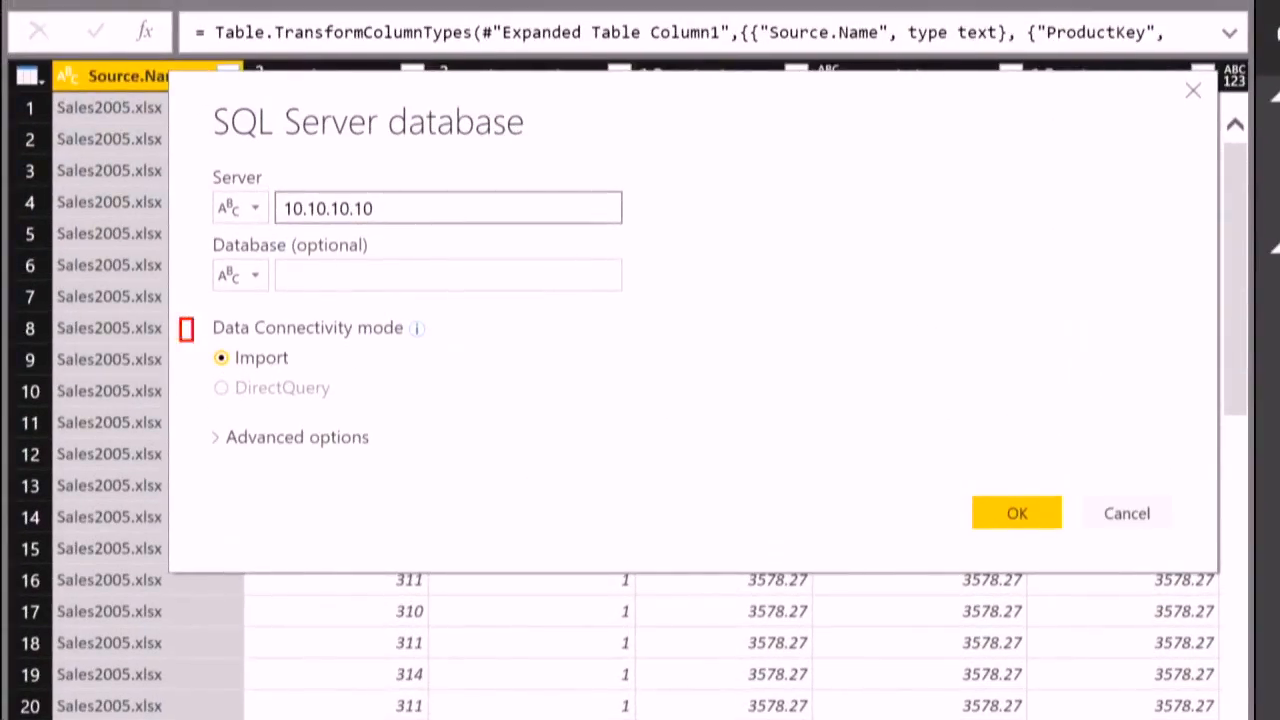
left_click_drag(193, 341, 552, 405)
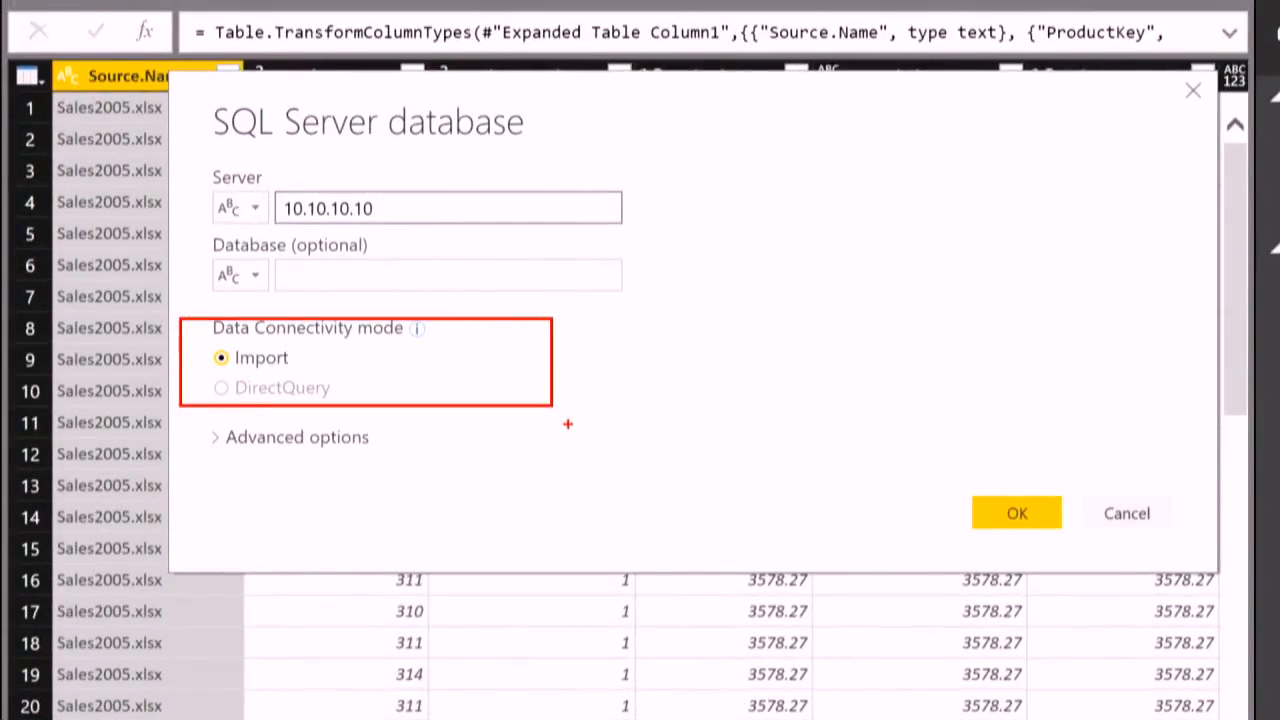